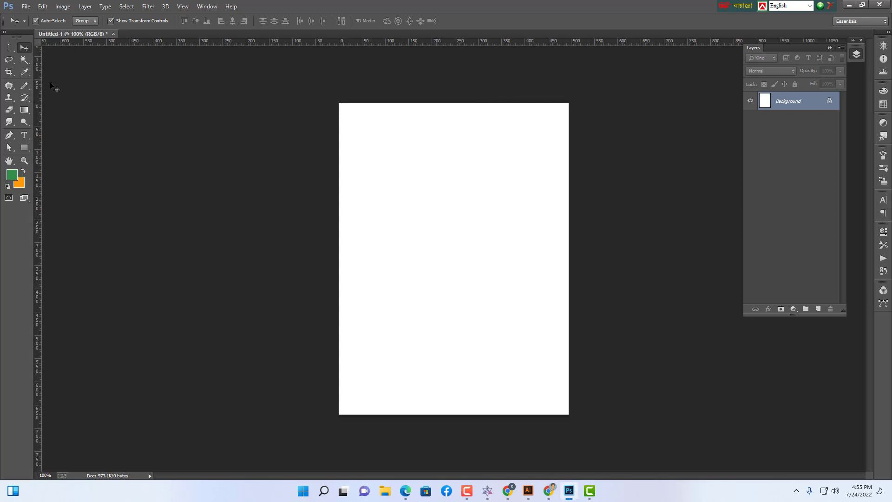
Step: Choose the Single Row Marquee Tool from the marquee tool variants
left_click(11, 50)
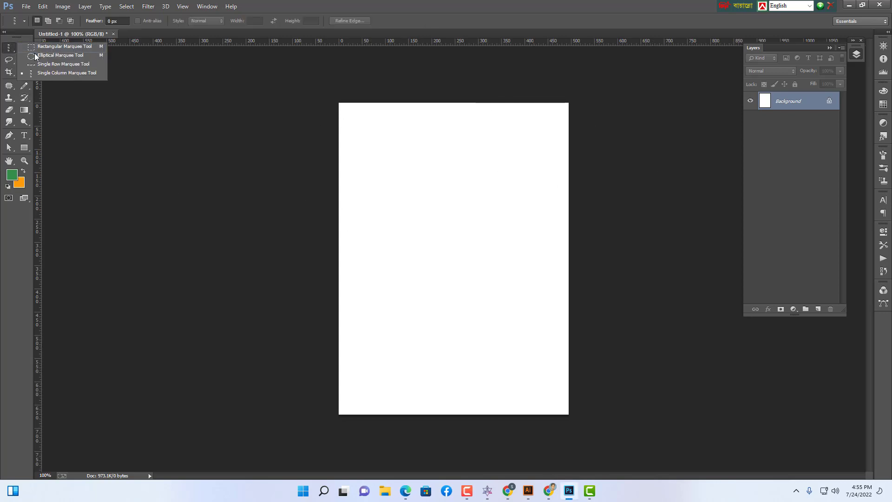
left_click(84, 64)
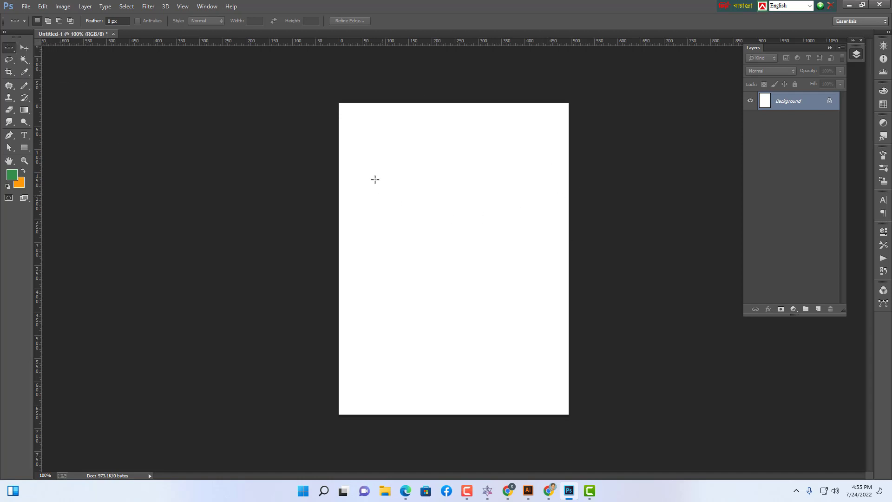
right_click(9, 48)
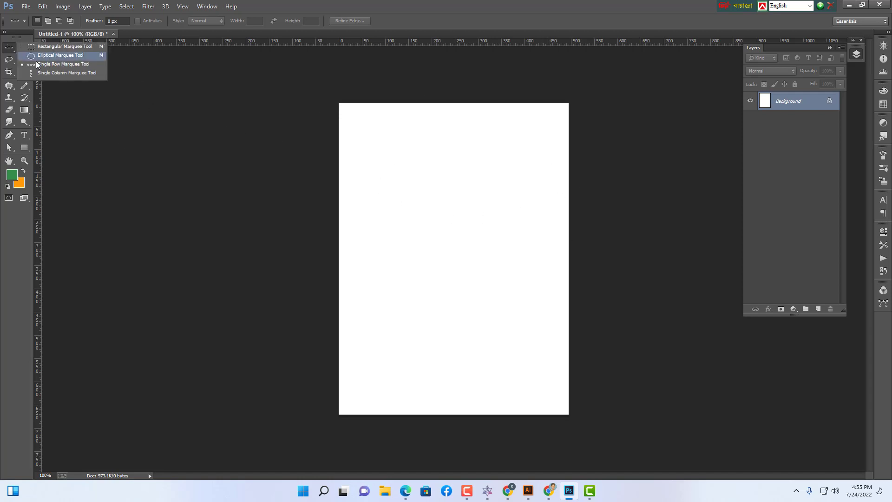
left_click(88, 65)
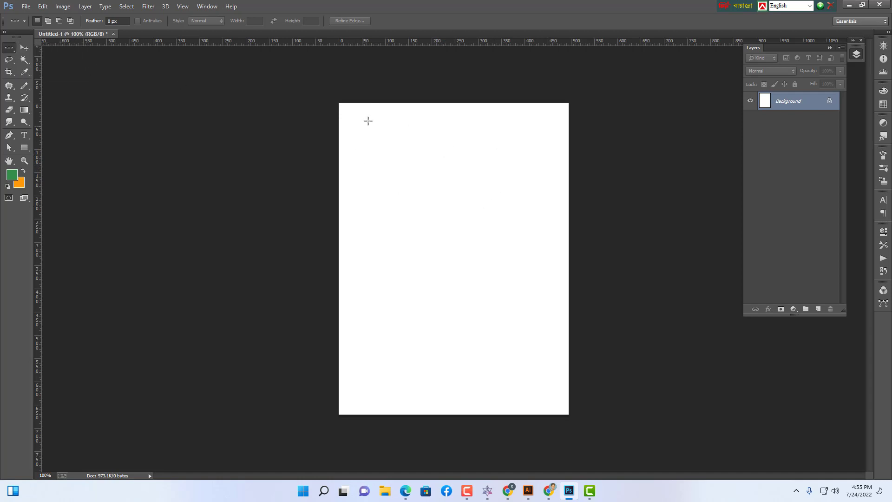
Step: Select a one-pixel row near the top, fill it orange on new Layer 1, then deselect
left_click(448, 136)
left_click(819, 309)
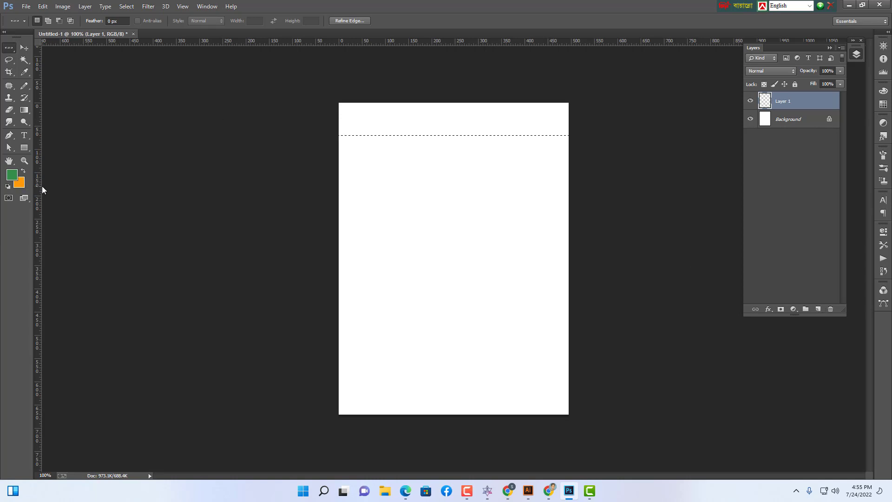
key("ctrl+BackSpace")
key("ctrl+d")
left_click(26, 50)
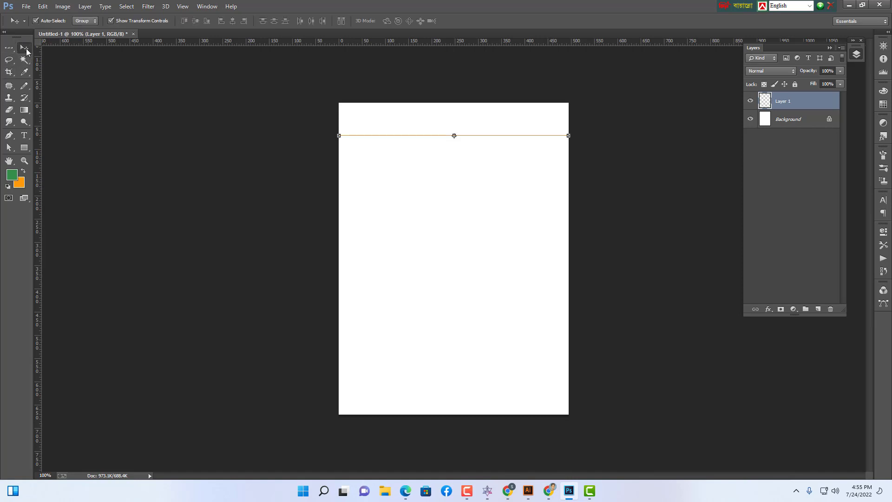
left_click(649, 149)
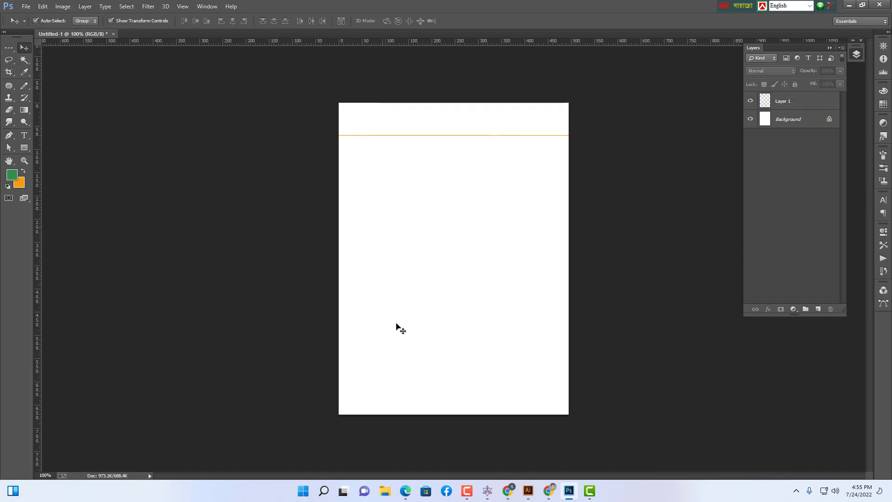
Step: Switch to the Single Column Marquee Tool and select a one-pixel column near the left side
left_click(12, 50)
right_click(11, 50)
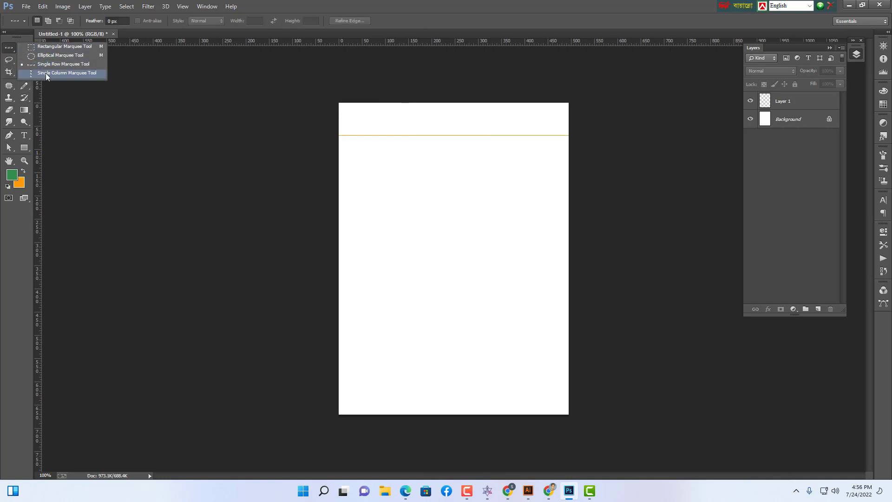
left_click(66, 74)
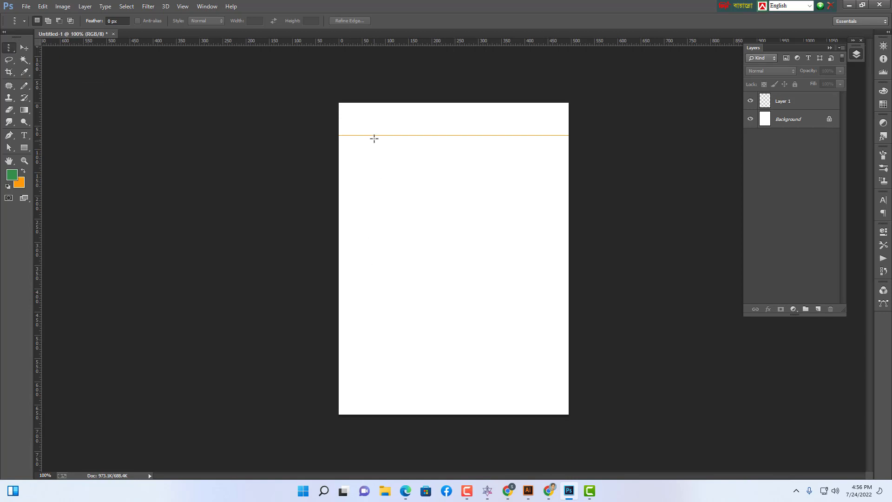
left_click(377, 221)
key("ctrl+d")
left_click_drag(368, 232, 380, 232)
Step: Fill the column orange on a new Layer 2, then deselect
left_click(819, 309)
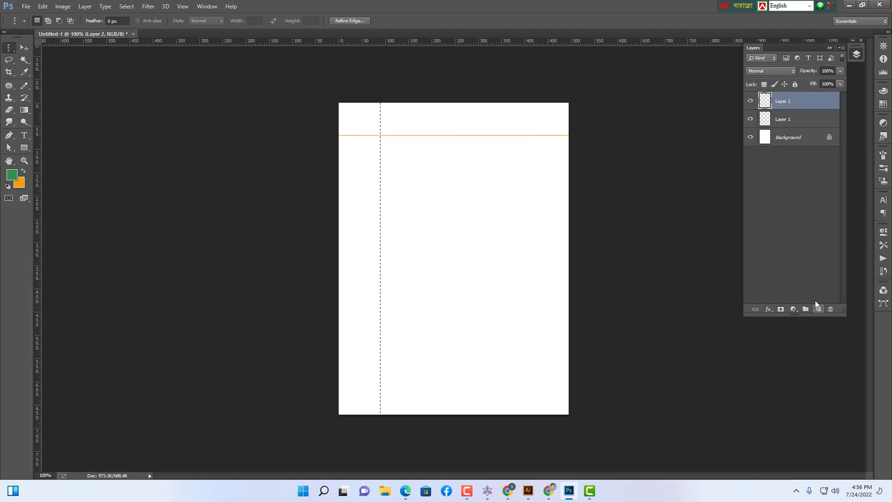
key("alt+BackSpace")
key("ctrl+d")
left_click(24, 48)
left_click(500, 122)
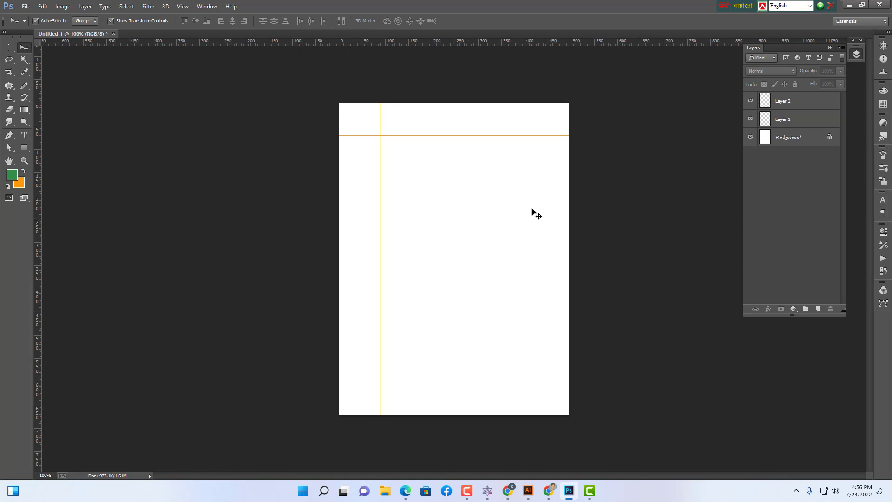
Step: Zoom out to 50% and delete Layer 2 holding the vertical line
key("ctrl+minus")
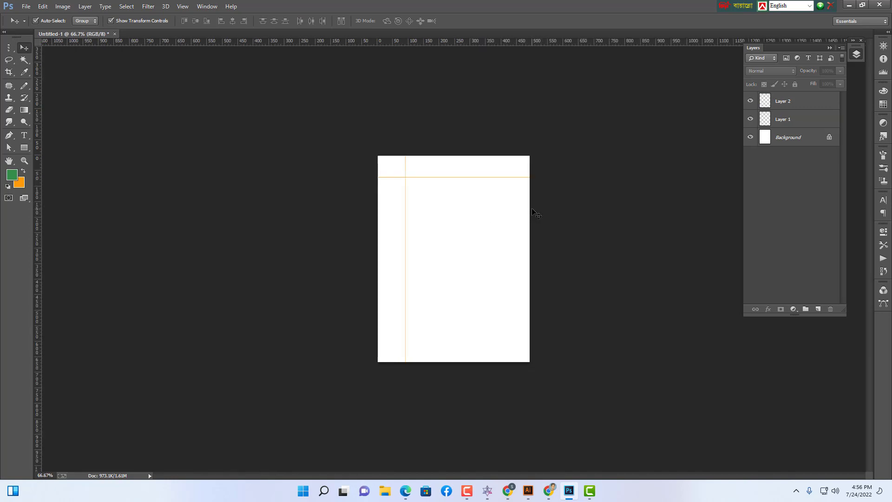
key("ctrl+minus")
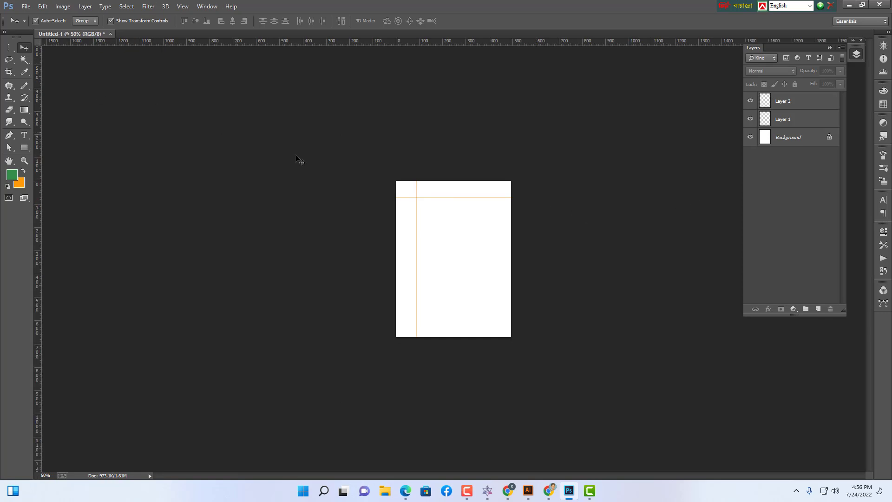
key("alt+period")
key("Delete")
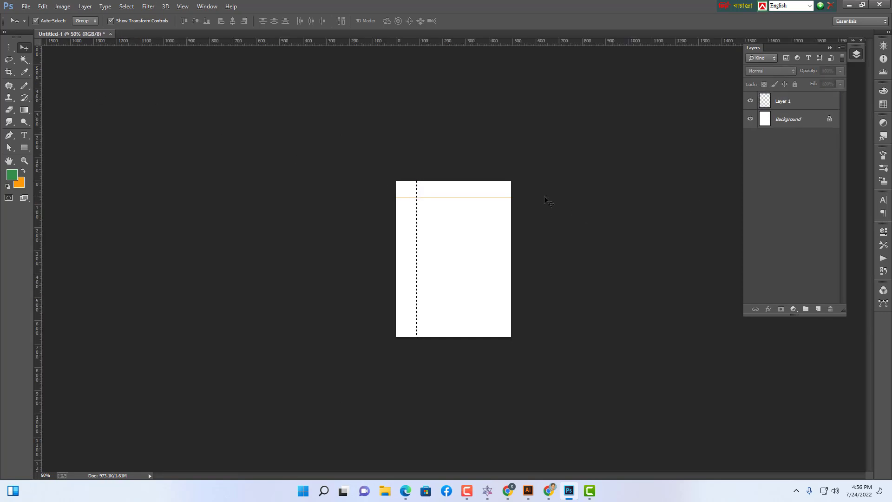
key("ctrl+alt+z")
key("ctrl+alt+z")
key("ctrl+alt+z")
key("ctrl+alt+z")
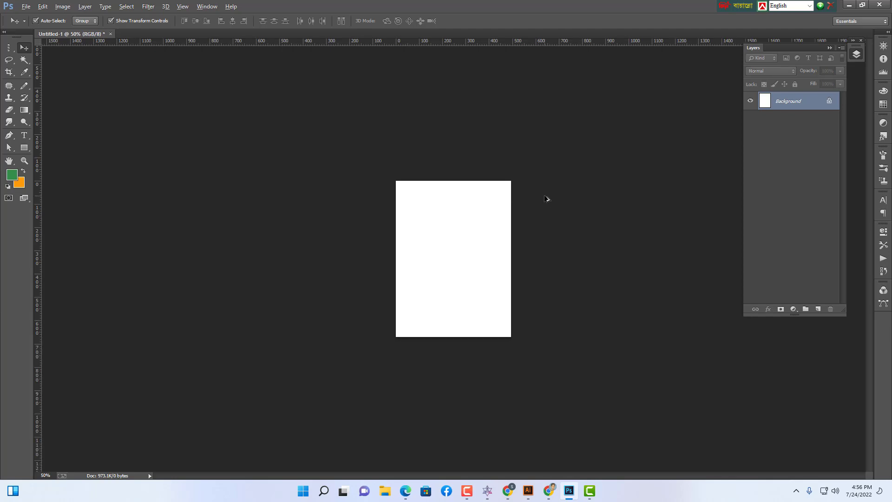
key("ctrl+alt+z")
key("alt+period")
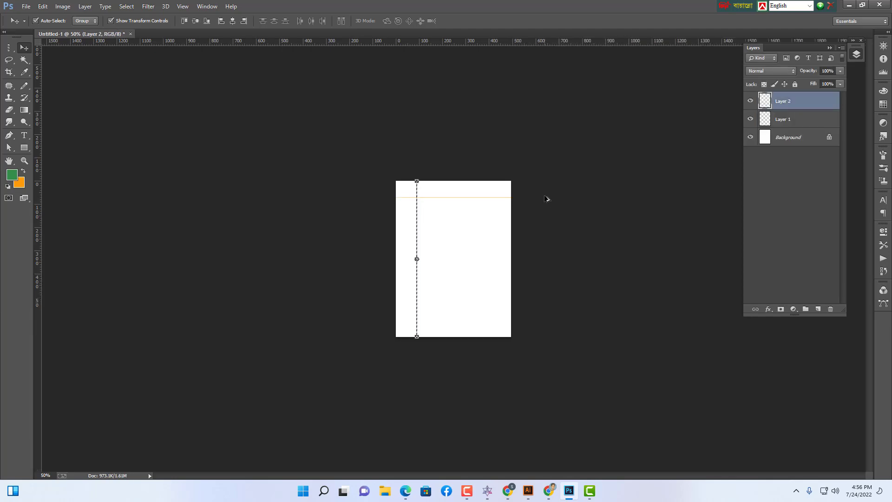
key("Delete")
key("ctrl+d")
Step: Delete Layer 1 with the horizontal line from the Layers panel, confirming with Yes
key("alt+period")
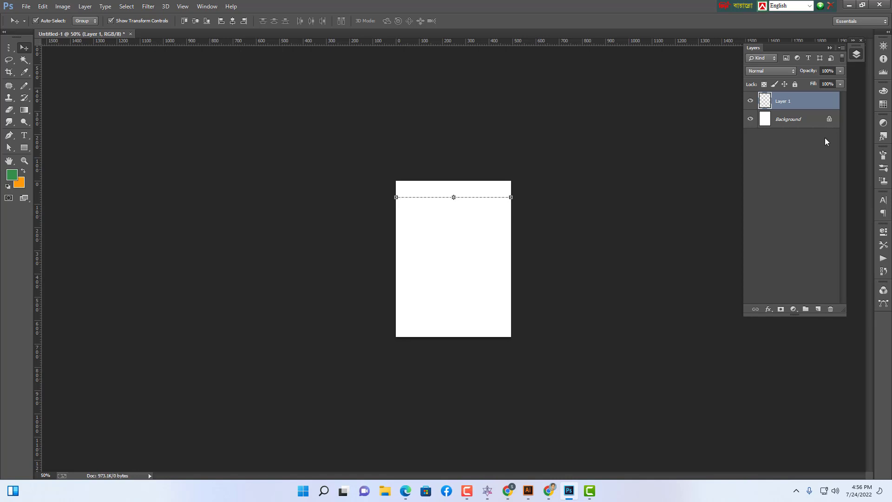
left_click(830, 309)
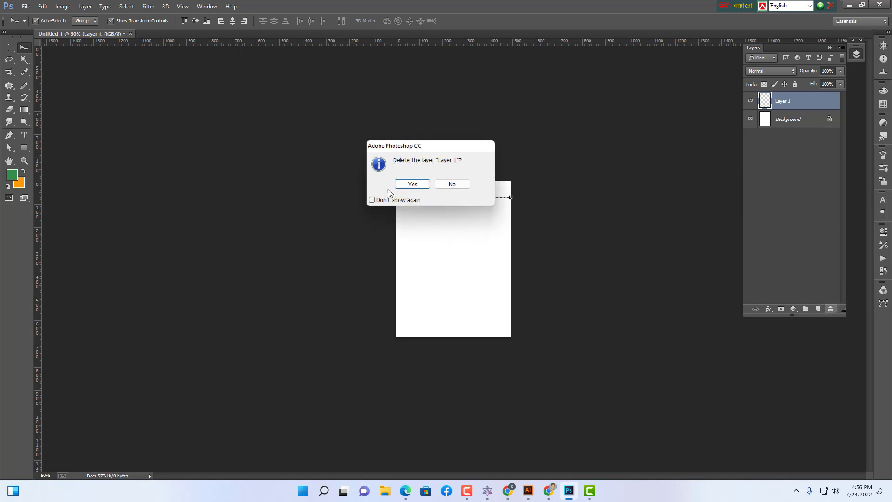
left_click(402, 184)
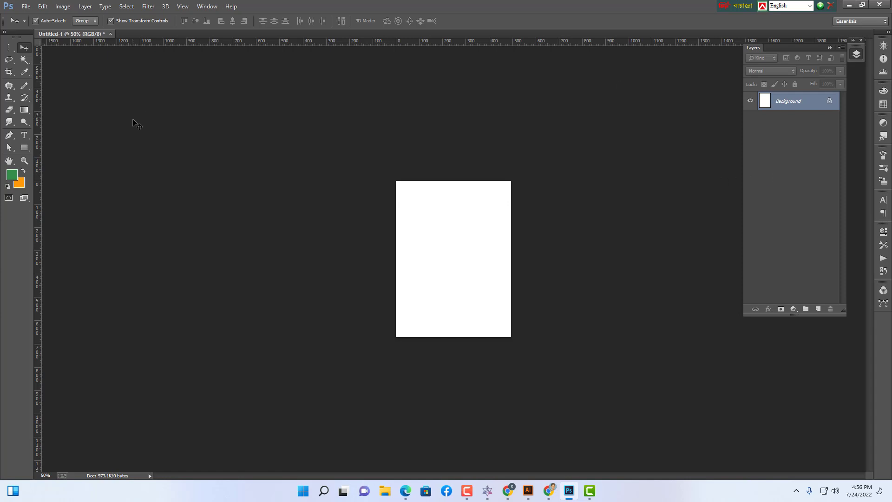
left_click_drag(9, 49, 43, 48)
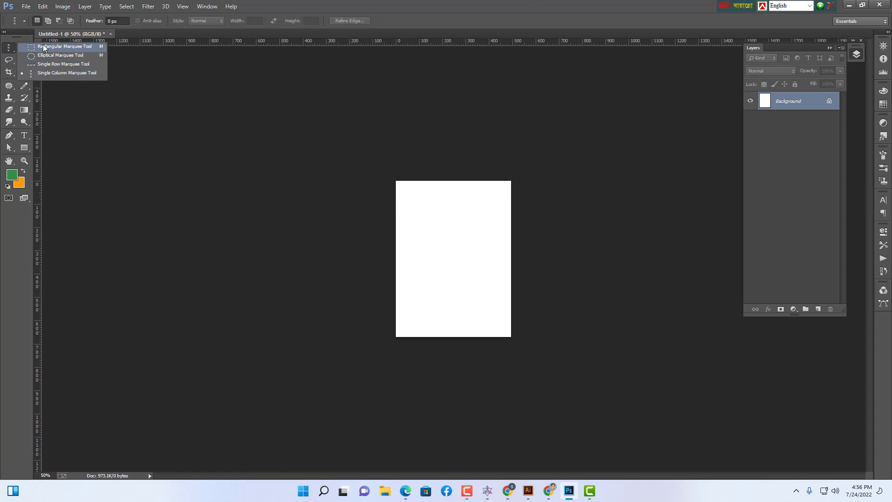
Step: Choose the plain freehand Lasso Tool and set the view to 66.7%
left_click(8, 50)
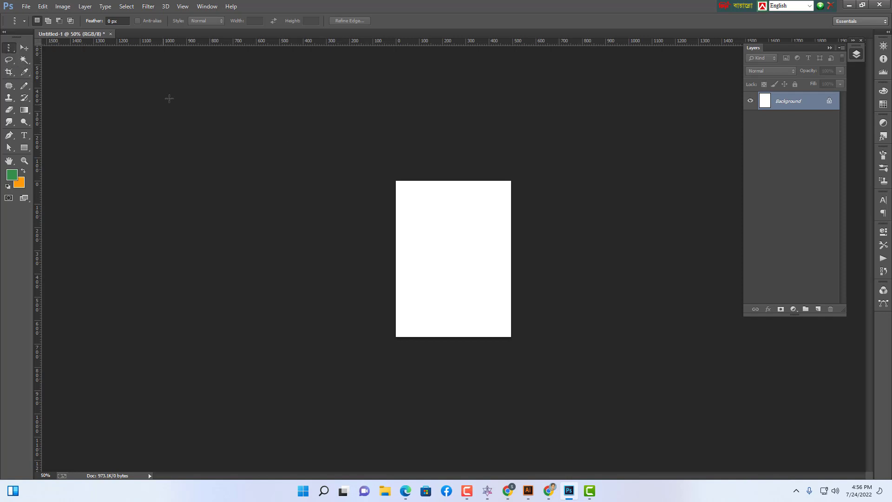
left_click(10, 63)
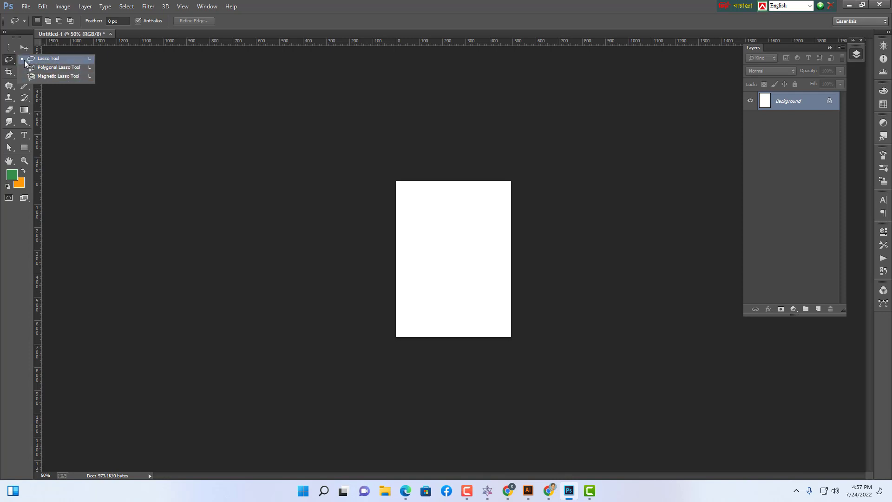
left_click(51, 58)
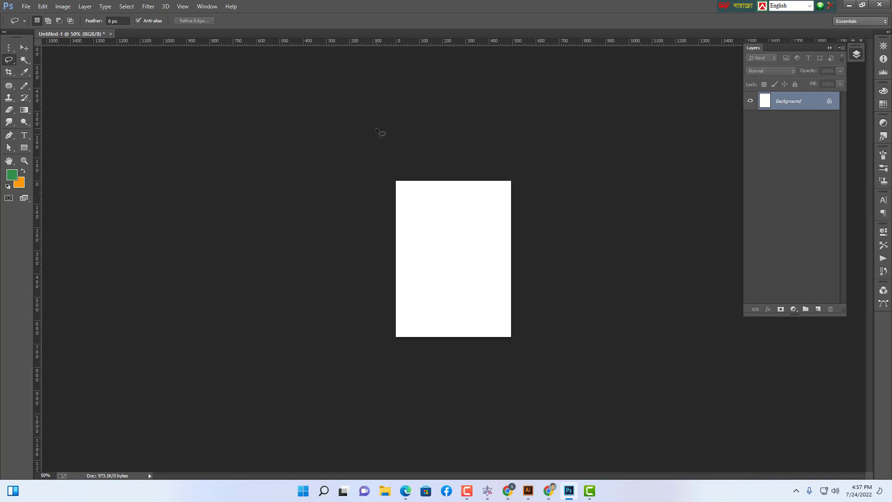
right_click(13, 61)
left_click(49, 59)
key("ctrl+plus")
key("ctrl+plus")
key("ctrl+plus")
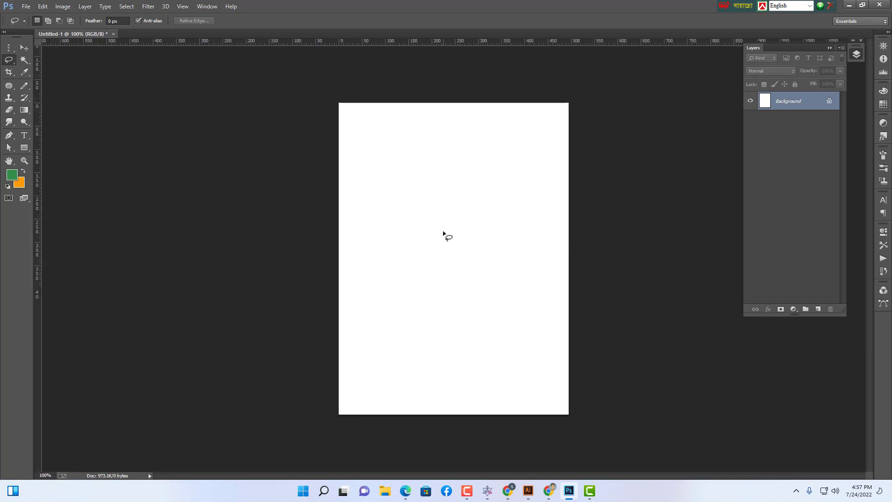
key("ctrl+minus")
key("ctrl+minus")
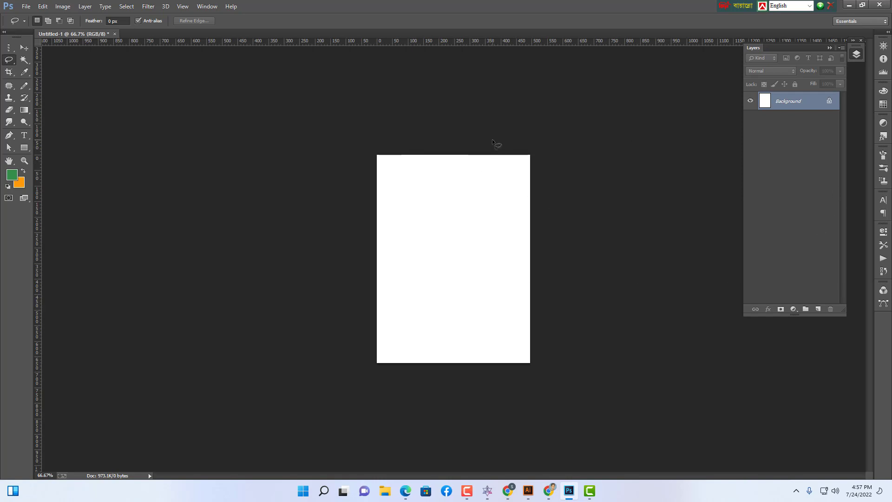
Step: Lasso a wavy region along the right side and fill it orange on new Layer 1
mouse_move(464, 156)
left_mouse_down()
mouse_move(484, 186)
mouse_move(486, 260)
mouse_move(507, 317)
mouse_move(543, 330)
mouse_move(580, 265)
mouse_move(572, 151)
mouse_move(520, 127)
mouse_move(486, 130)
mouse_move(466, 156)
left_mouse_up()
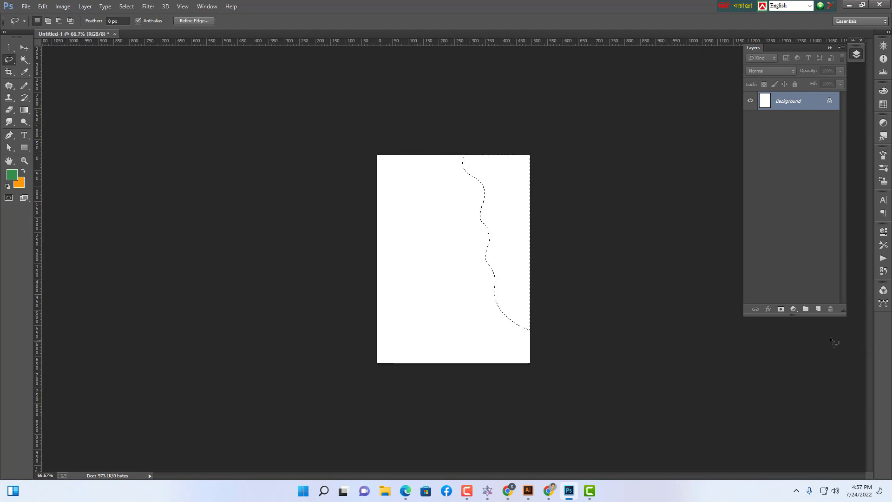
left_click(818, 310)
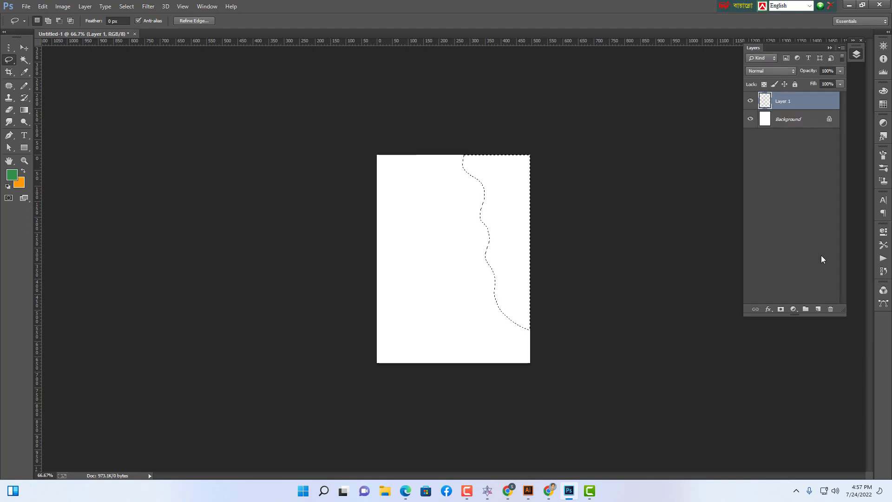
key("ctrl+BackSpace")
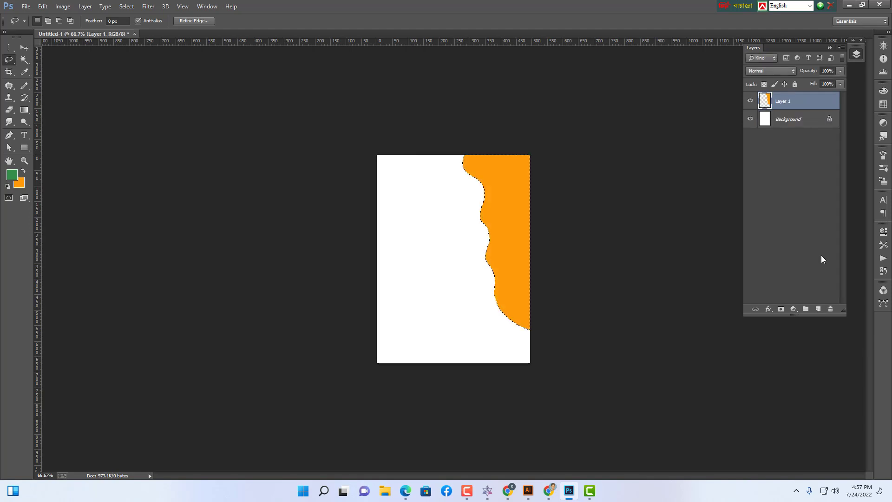
key("ctrl+d")
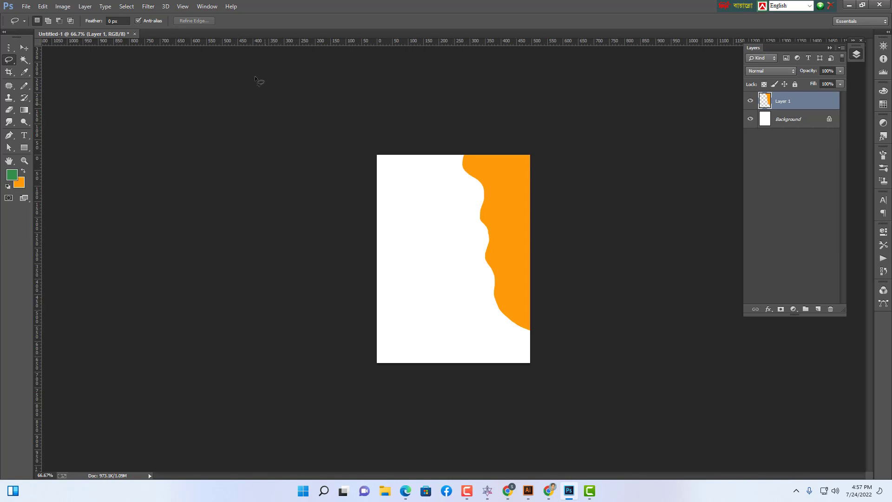
left_click(24, 48)
Step: Lasso an area at the canvas's lower-left corner and fill it green on new Layer 2
mouse_move(496, 237)
left_mouse_down()
mouse_move(511, 295)
mouse_move(497, 210)
mouse_move(492, 235)
left_mouse_up()
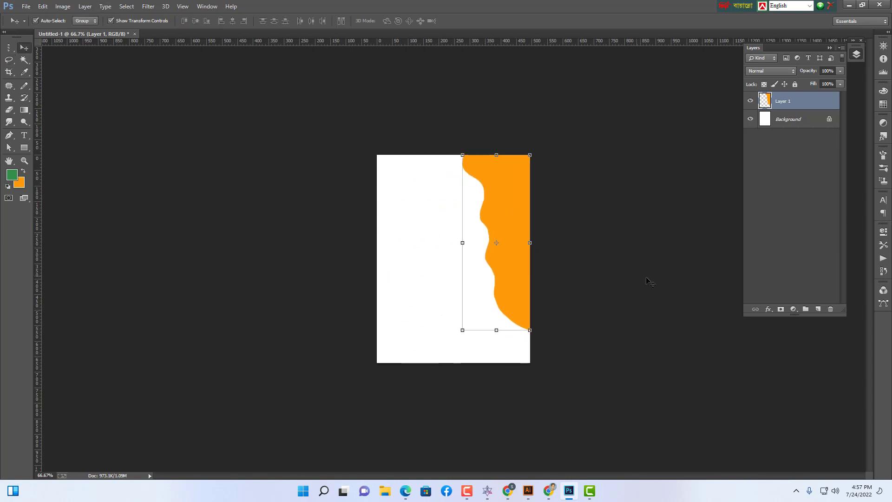
left_click(630, 296)
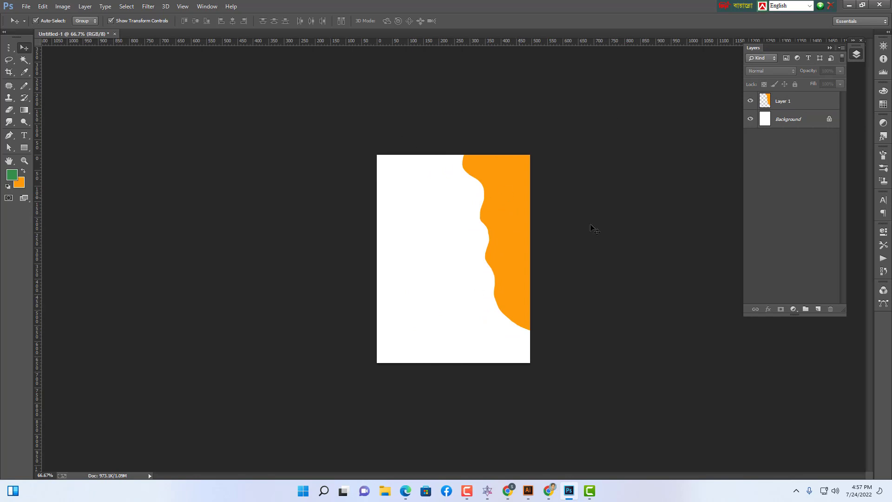
left_click(8, 59)
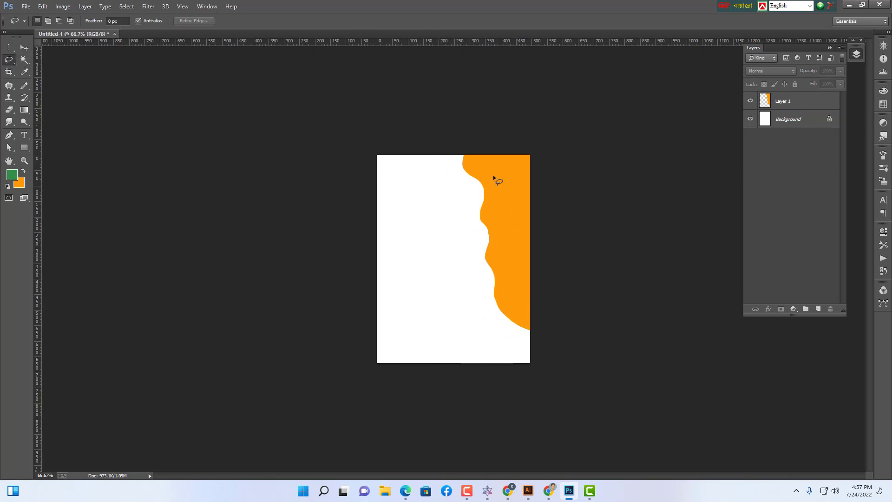
mouse_move(377, 226)
left_mouse_down()
mouse_move(398, 253)
mouse_move(447, 362)
mouse_move(388, 393)
mouse_move(295, 285)
mouse_move(346, 231)
mouse_move(378, 233)
left_mouse_up()
left_click(819, 308)
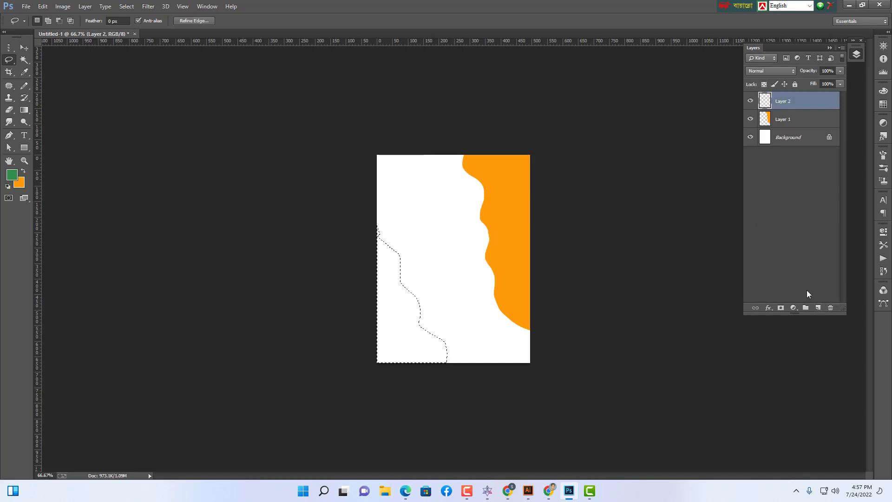
key("alt+BackSpace")
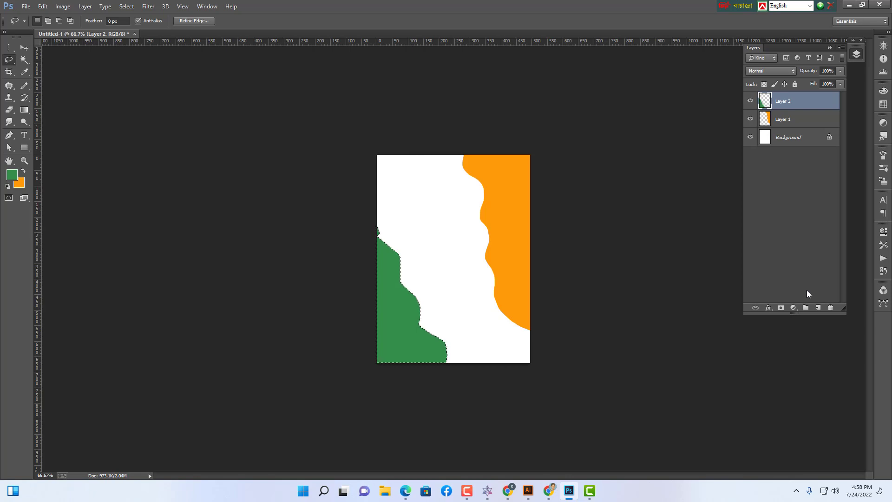
key("ctrl+d")
Step: Shift the green shape slightly left and down, then remove it
left_click(24, 49)
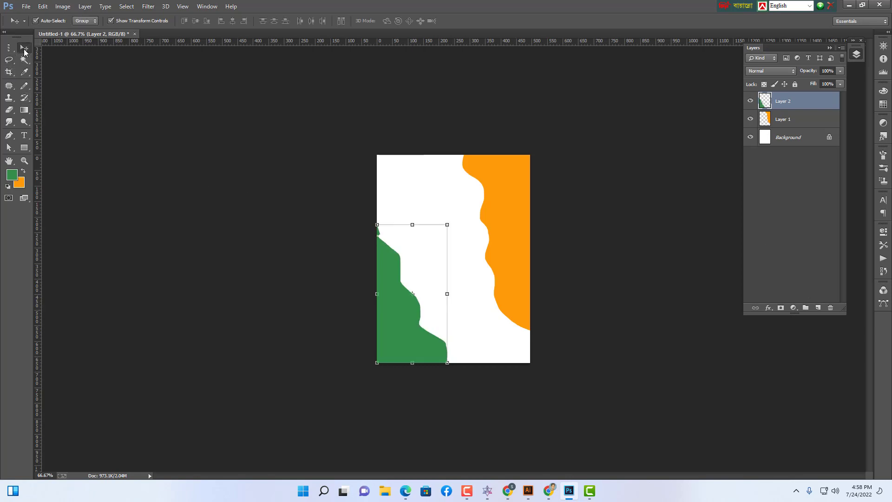
left_click_drag(405, 344, 397, 342)
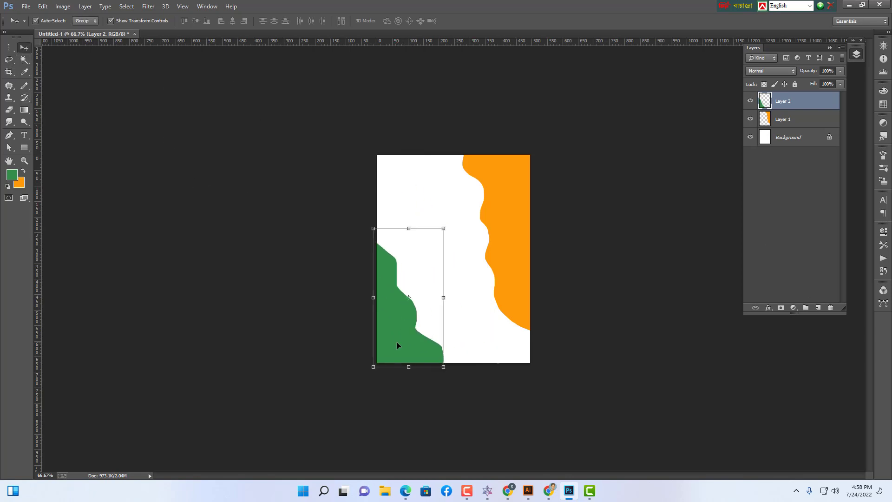
key("Delete")
key("Delete")
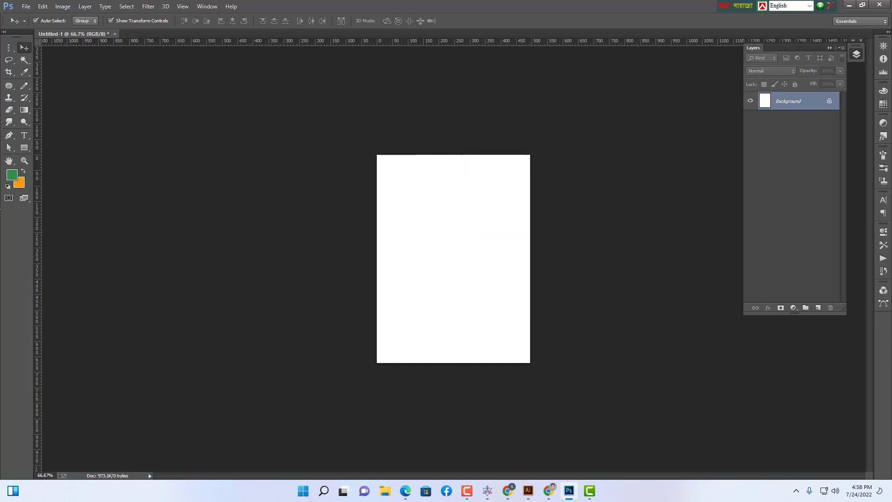
left_click(8, 59)
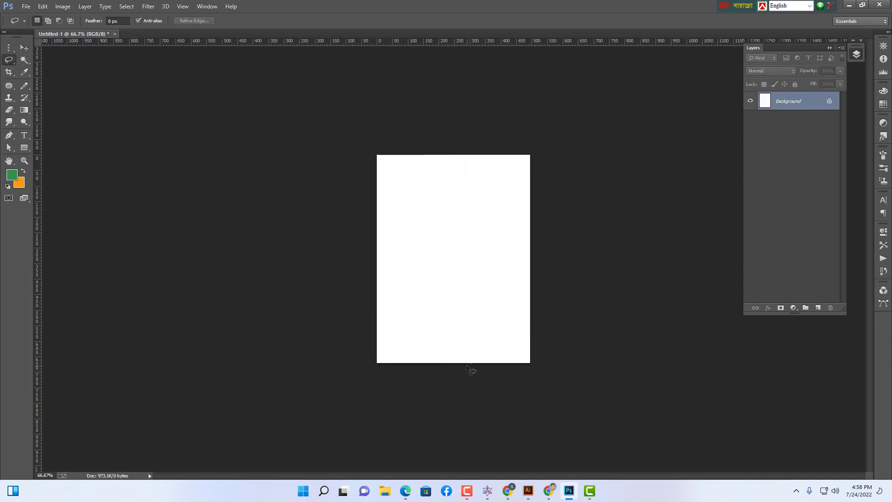
mouse_move(319, 284)
left_mouse_down()
mouse_move(320, 304)
mouse_move(361, 321)
mouse_move(437, 314)
mouse_move(559, 331)
mouse_move(555, 377)
mouse_move(329, 394)
mouse_move(337, 347)
mouse_move(372, 326)
left_mouse_up()
key("alt+BackSpace")
key("ctrl+d")
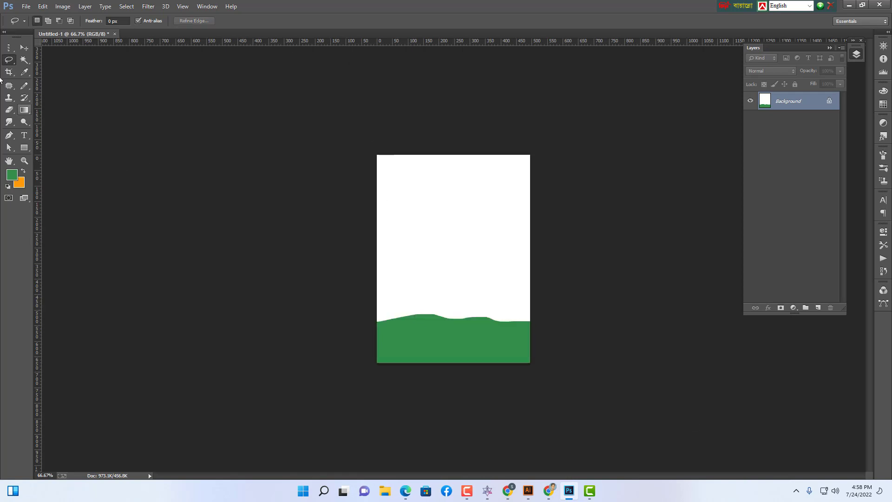
left_click(24, 47)
left_click_drag(468, 335, 486, 352)
left_click(459, 186)
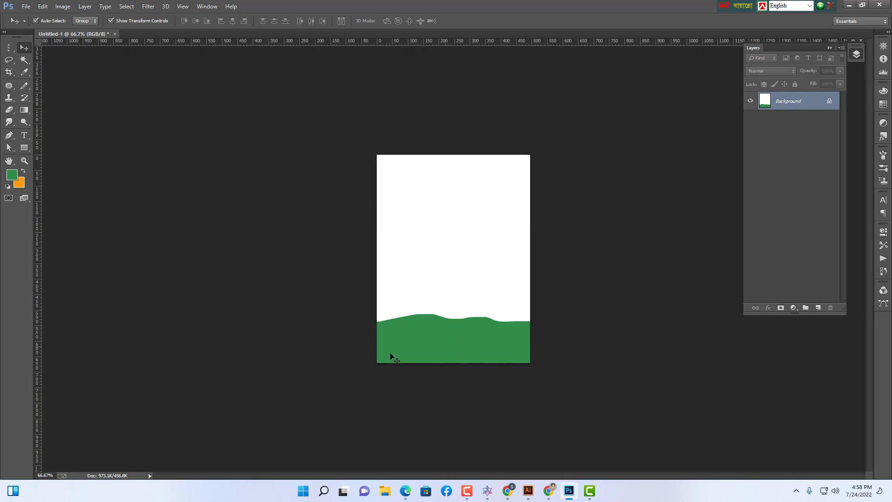
key("ctrl+alt+z")
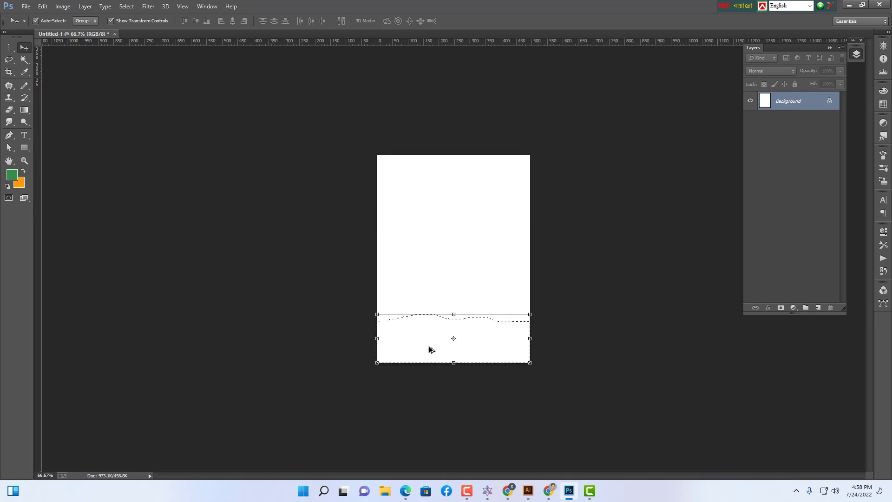
key("ctrl+alt+z")
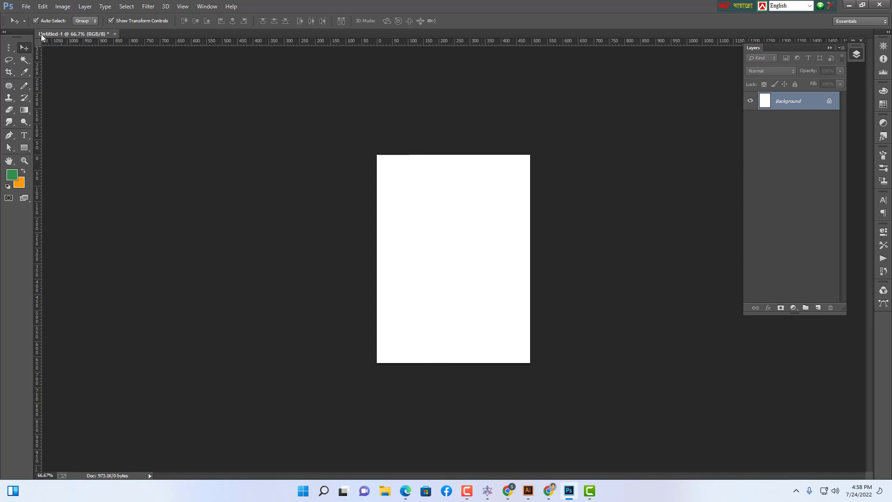
left_click(26, 7)
left_click(32, 26)
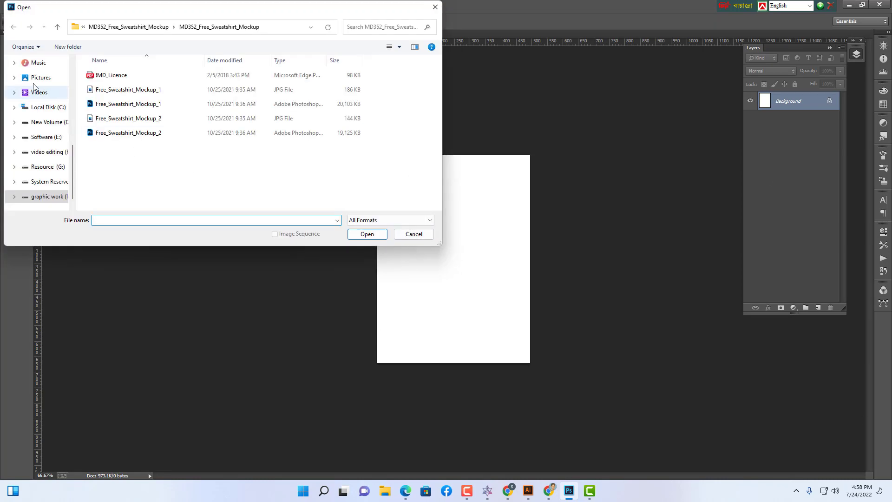
left_click_drag(73, 158, 74, 76)
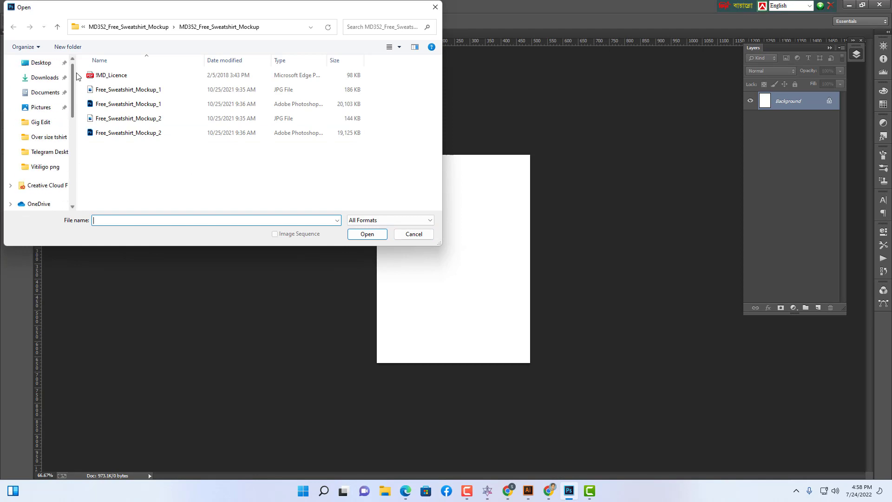
left_click(39, 87)
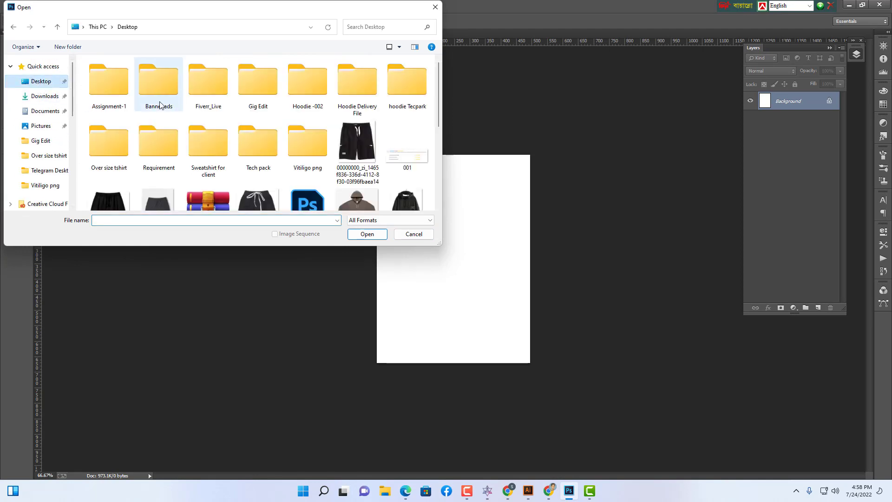
scroll(370, 138, "down", 5)
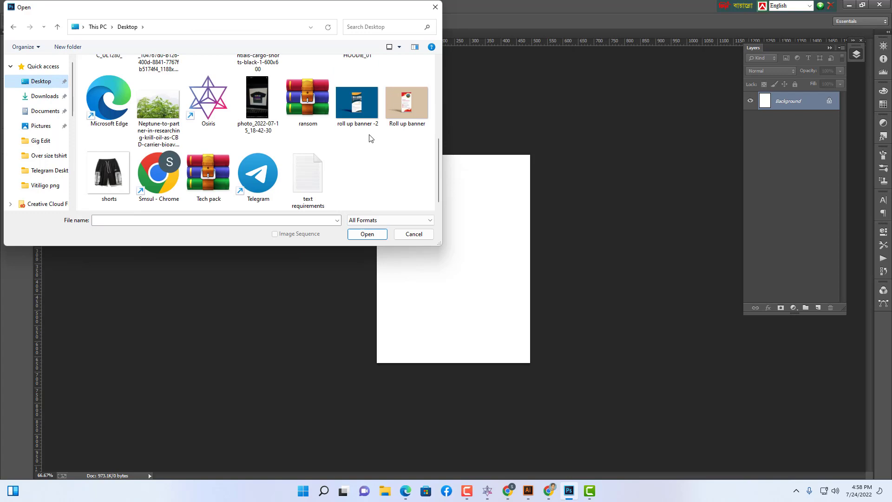
scroll(370, 138, "up", 5)
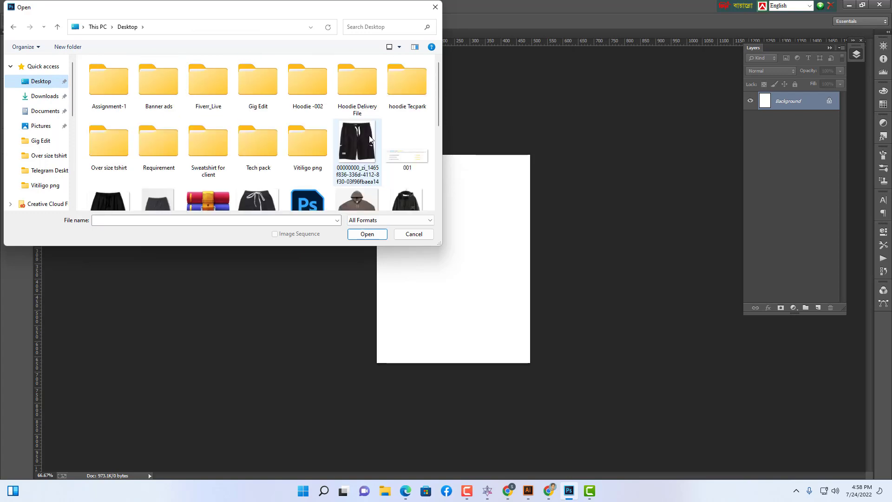
left_click(414, 234)
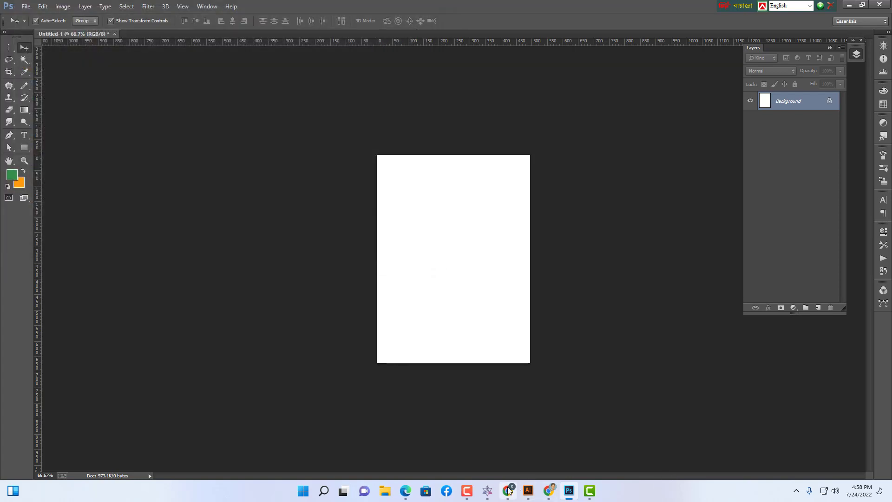
Step: In a new Chrome tab, search Google Images for 'indian heroin'
left_click(549, 491)
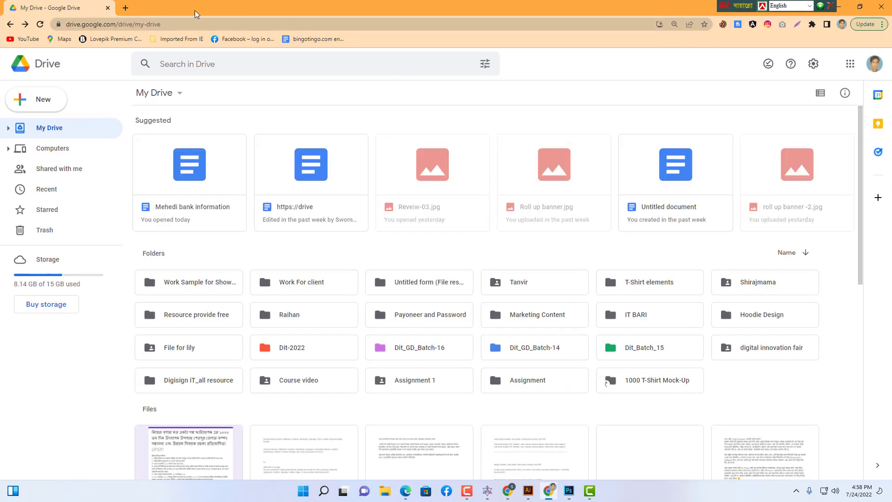
left_click(125, 7)
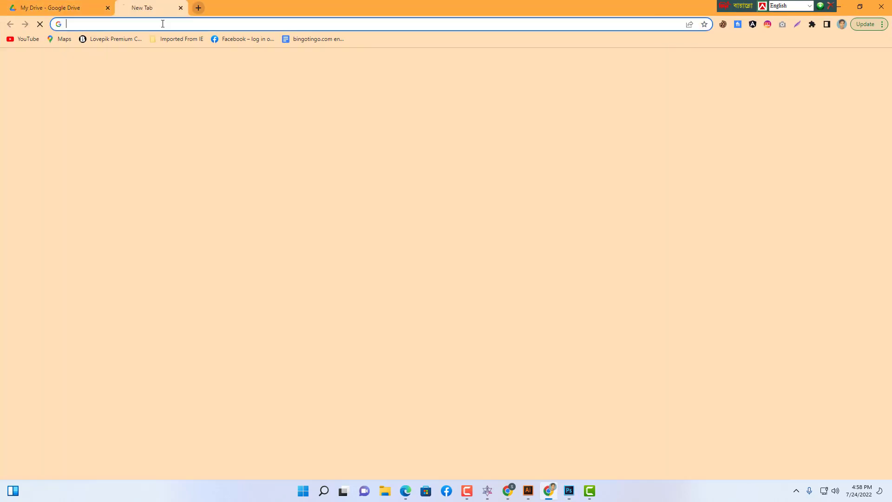
left_click(209, 26)
type("indi")
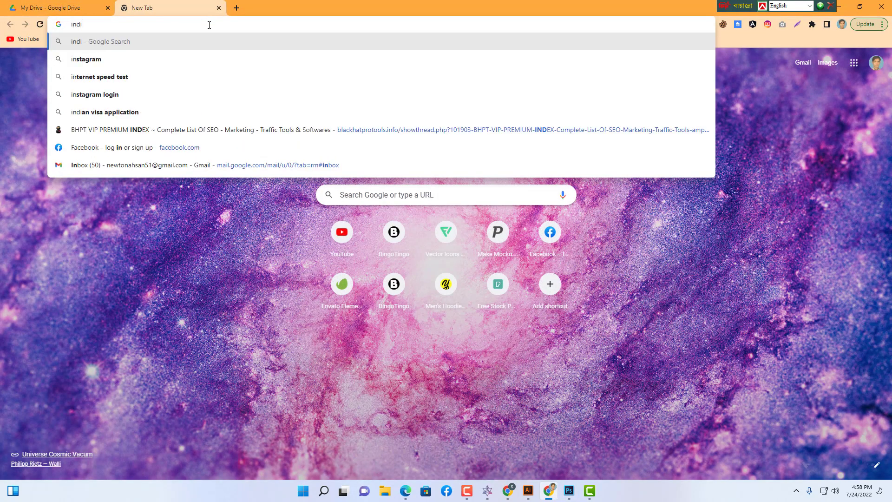
type("an heroin")
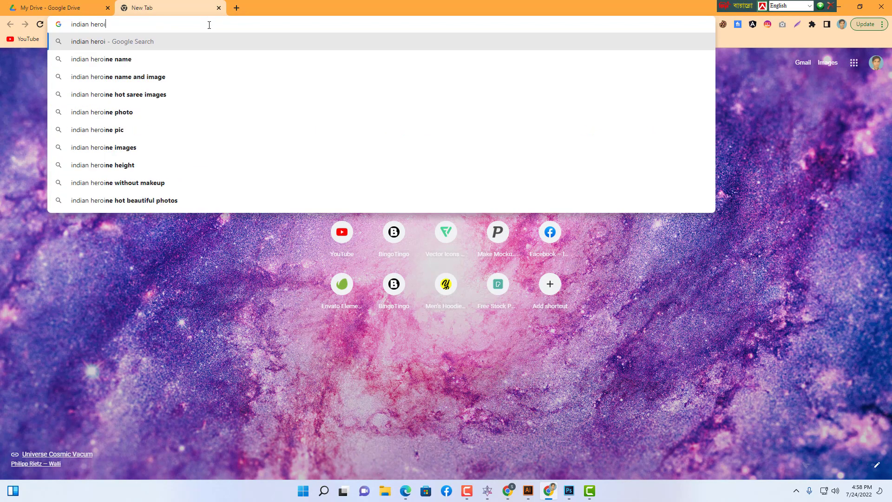
key("Return")
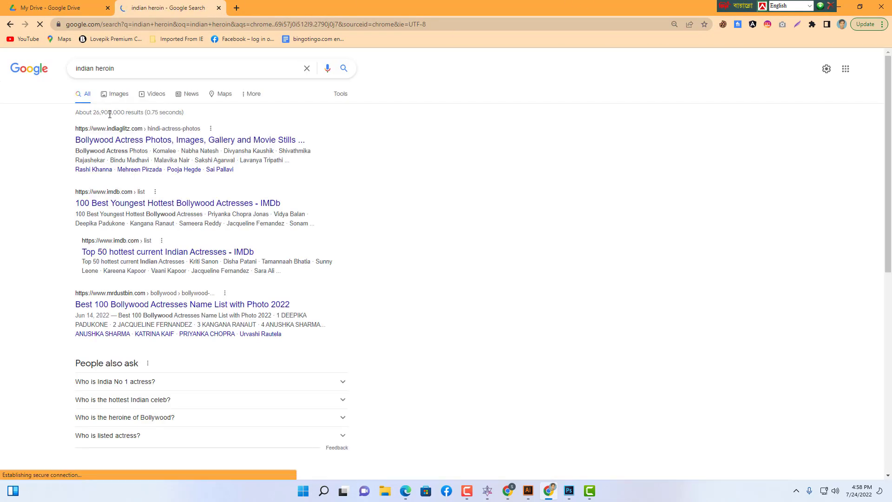
left_click(112, 100)
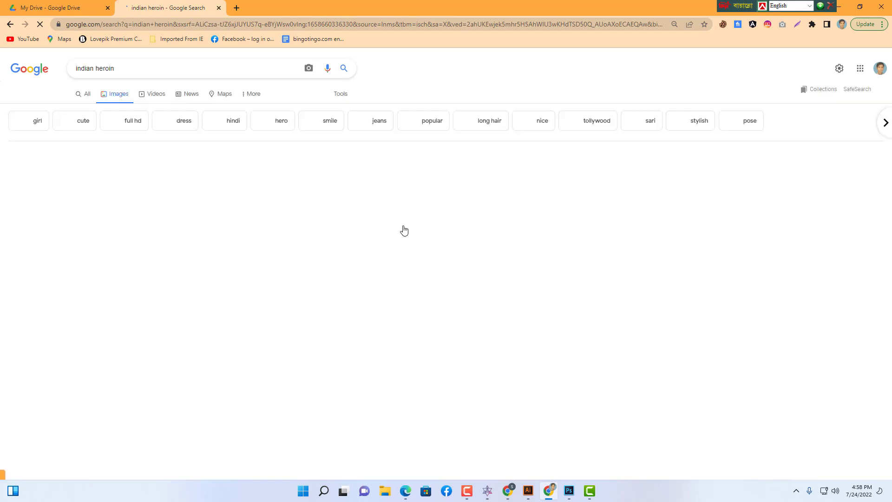
scroll(534, 307, "down", 2)
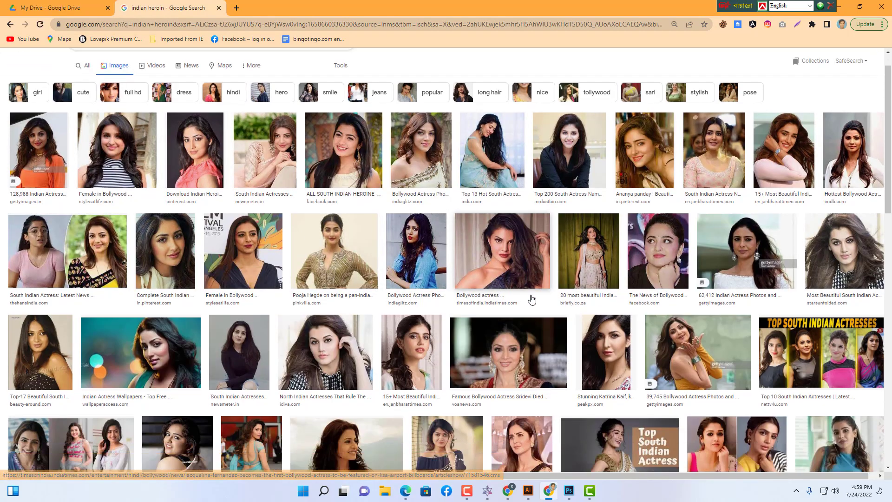
scroll(561, 301, "up", 1)
scroll(560, 301, "up", 1)
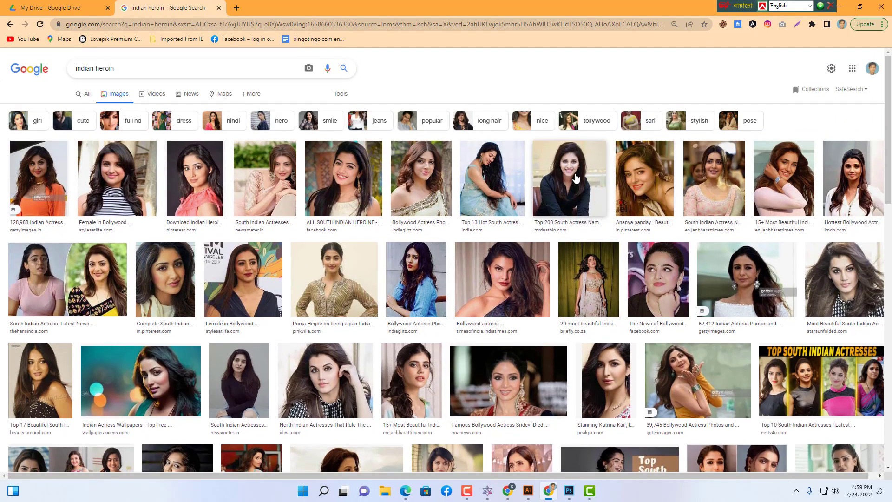
Step: Open the smiling woman's portrait full-size in a new tab, copy it, and return to Photoshop
left_click(575, 177)
right_click(730, 192)
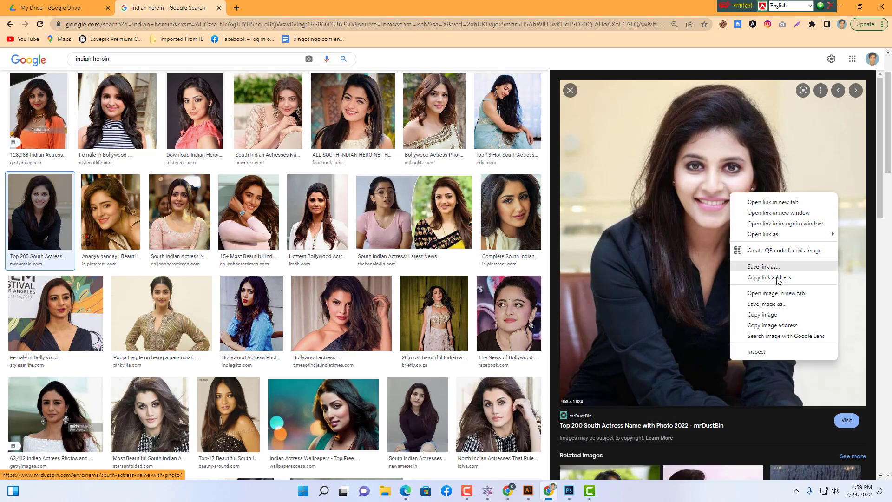
left_click(777, 293)
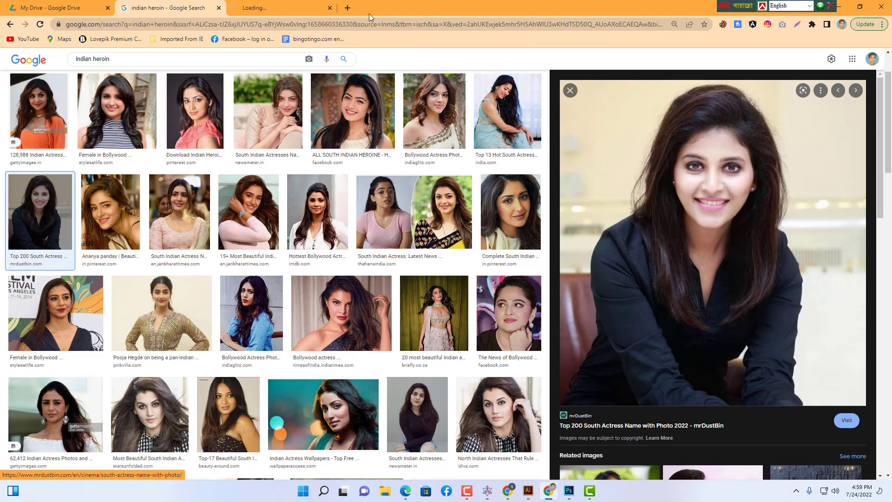
left_click(265, 8)
right_click(432, 194)
left_click(475, 227)
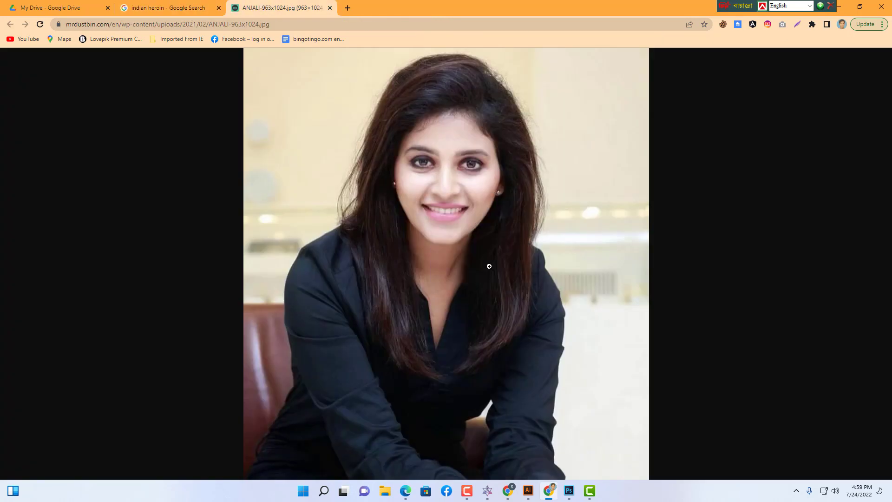
left_click(570, 491)
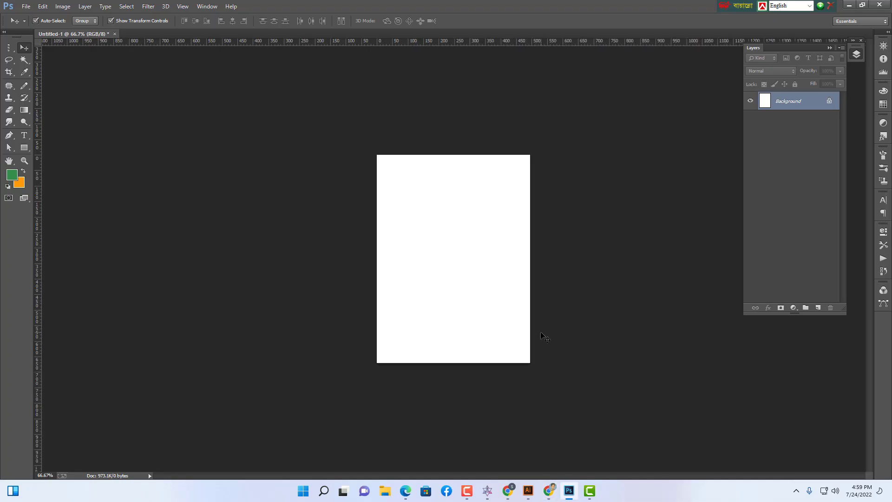
Step: Paste the copied portrait as Layer 1, scale it down, and zoom to see the whole photo
key("ctrl+v")
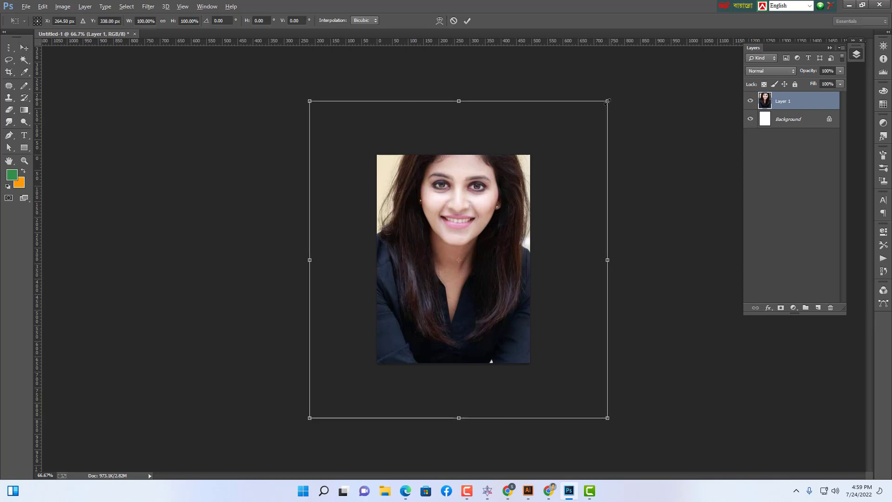
left_click_drag(608, 101, 549, 139)
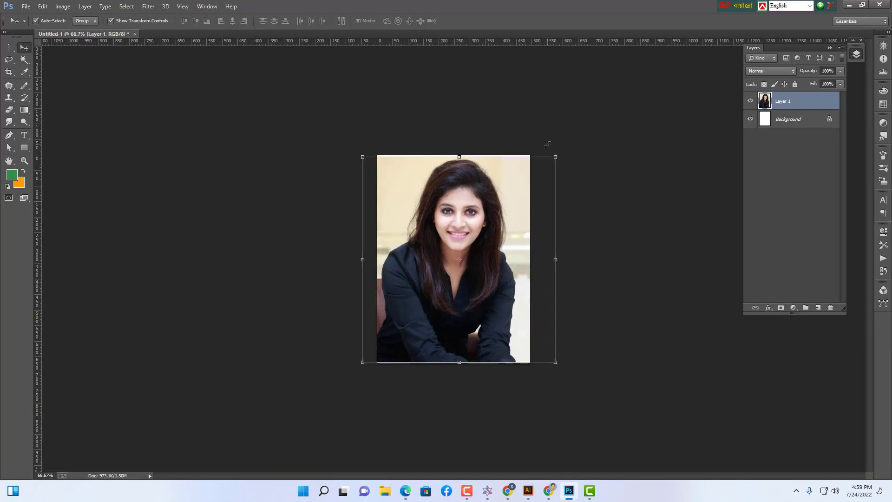
key("ctrl+plus")
key("ctrl+plus")
key("ctrl+plus")
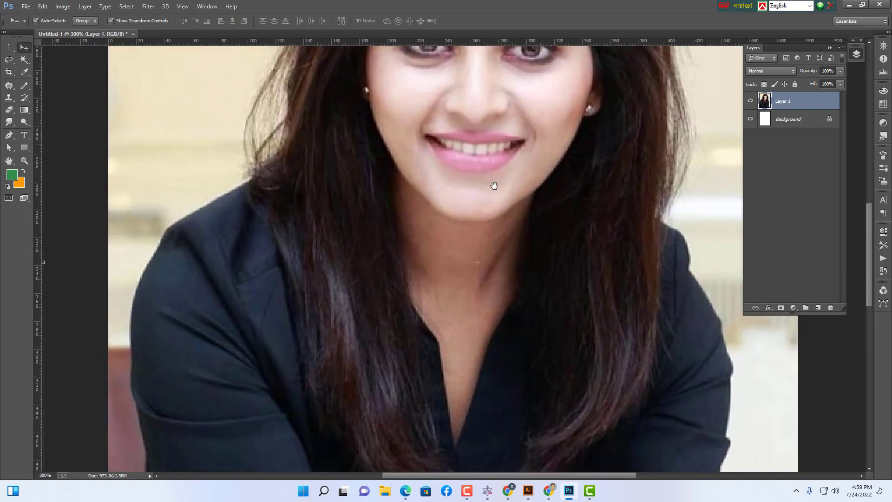
key("ctrl+minus")
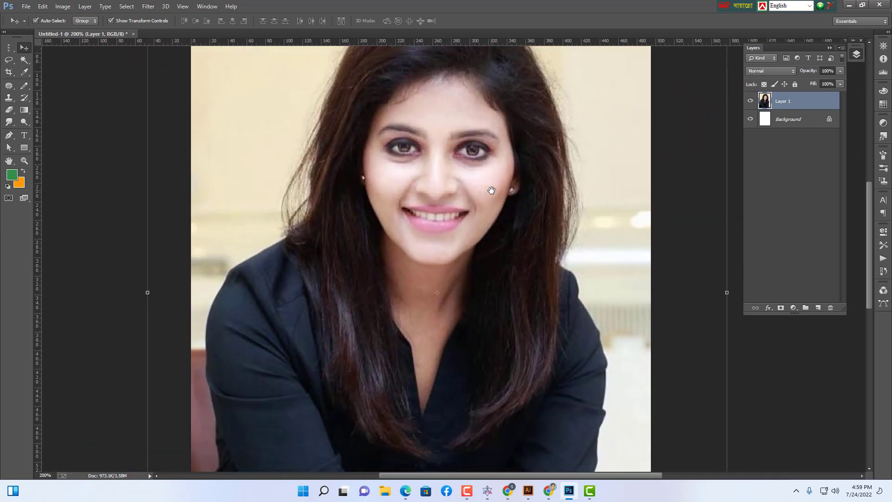
key("ctrl+minus")
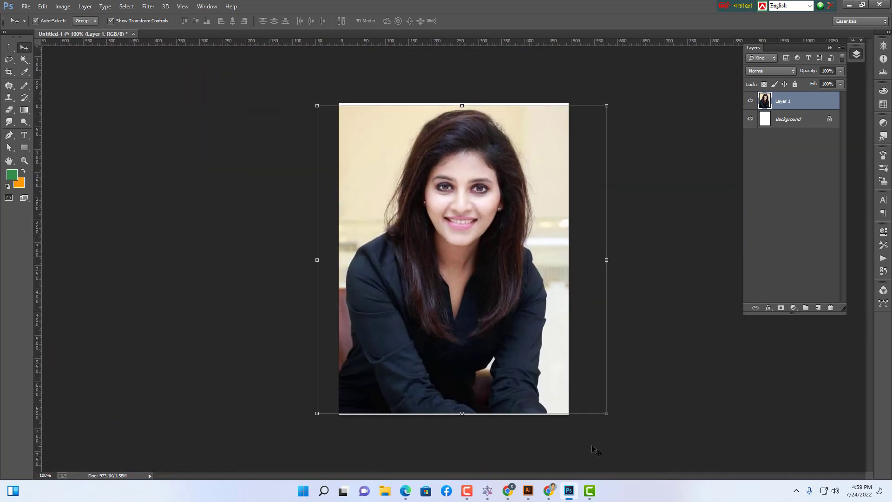
Step: Enlarge the portrait slightly around its centre and commit the transform
left_click_drag(605, 413, 609, 417)
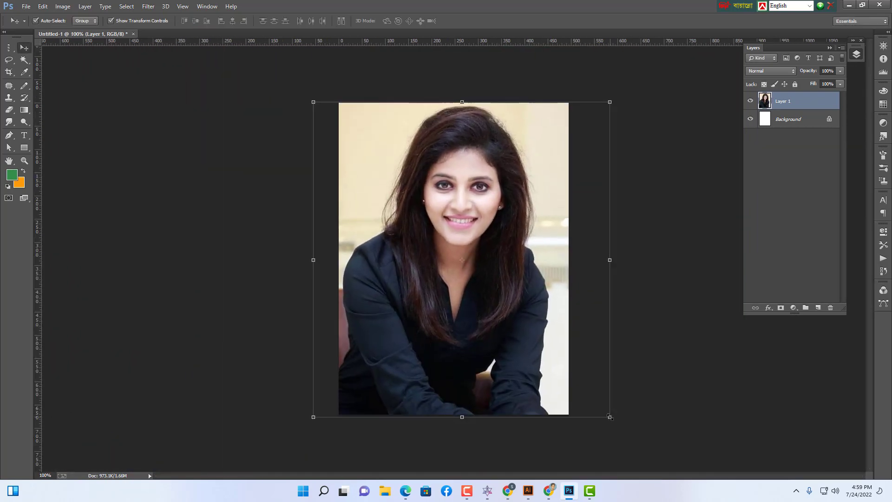
left_click(637, 348)
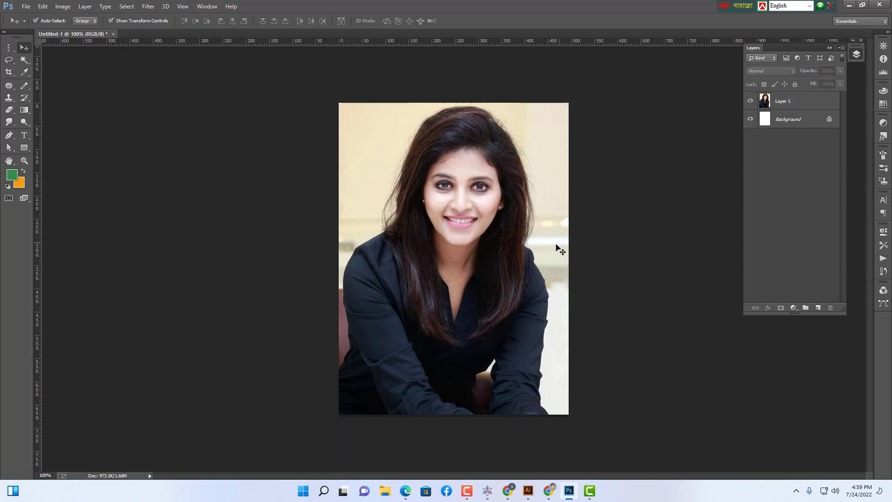
left_click(780, 102)
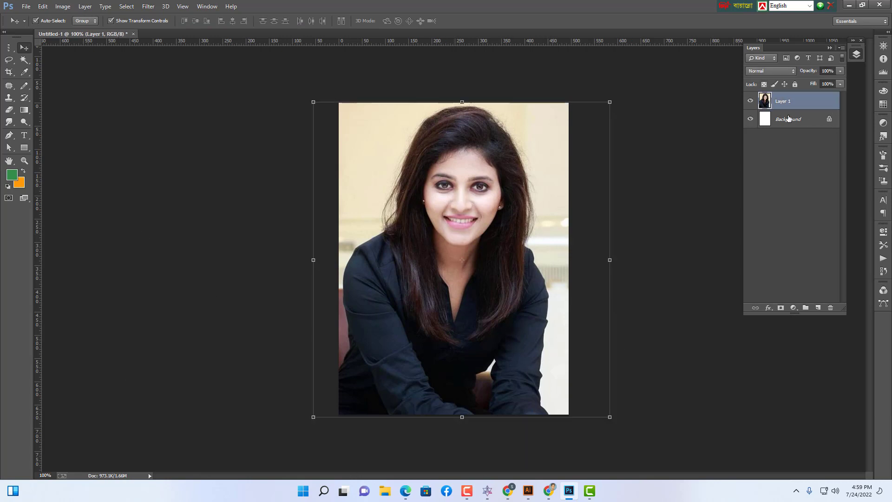
left_click(673, 174)
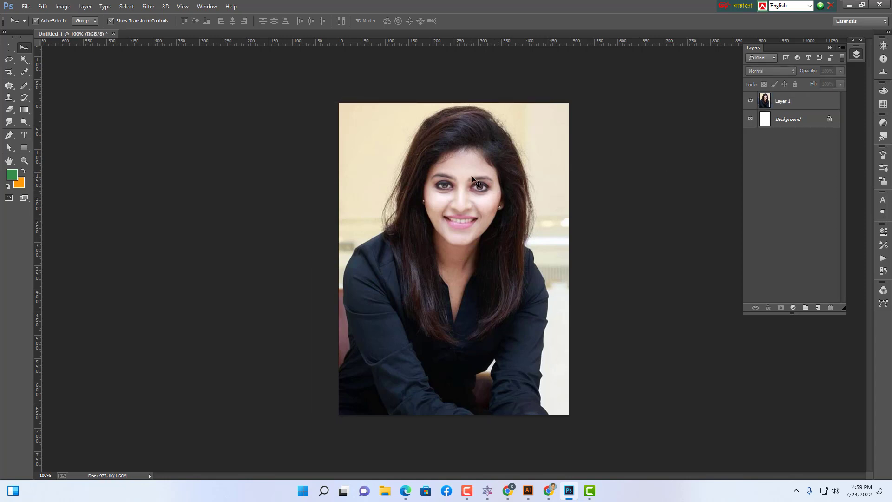
left_click(9, 60)
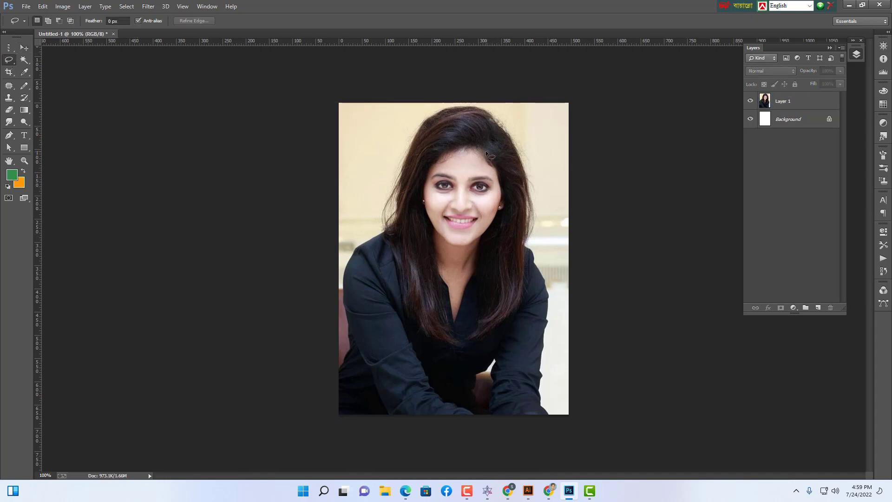
left_click_drag(477, 156, 463, 153)
mouse_move(463, 247)
left_mouse_down()
mouse_move(489, 240)
mouse_move(503, 217)
mouse_move(505, 191)
left_mouse_up()
left_click_drag(466, 154, 466, 155)
left_click(21, 49)
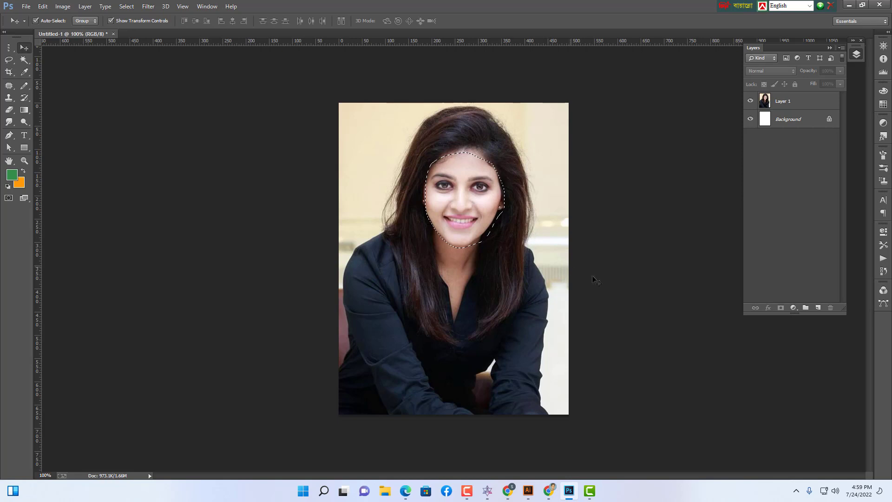
left_click(780, 103)
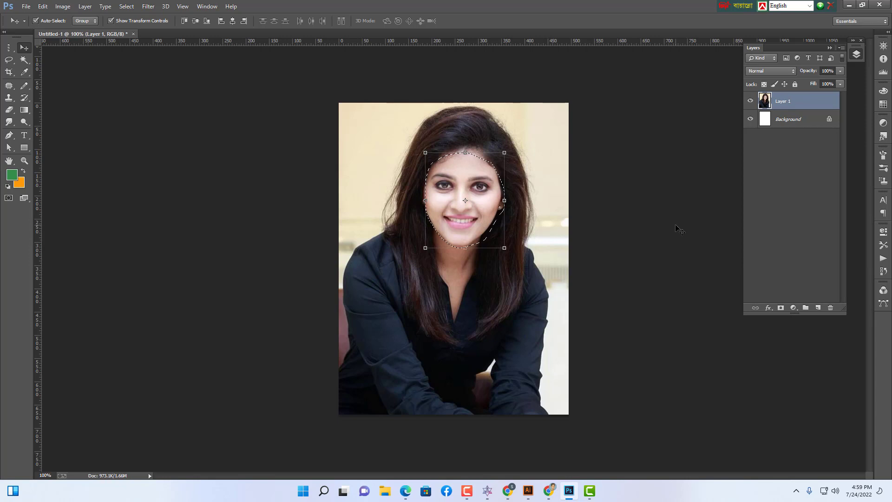
key("ctrl+j")
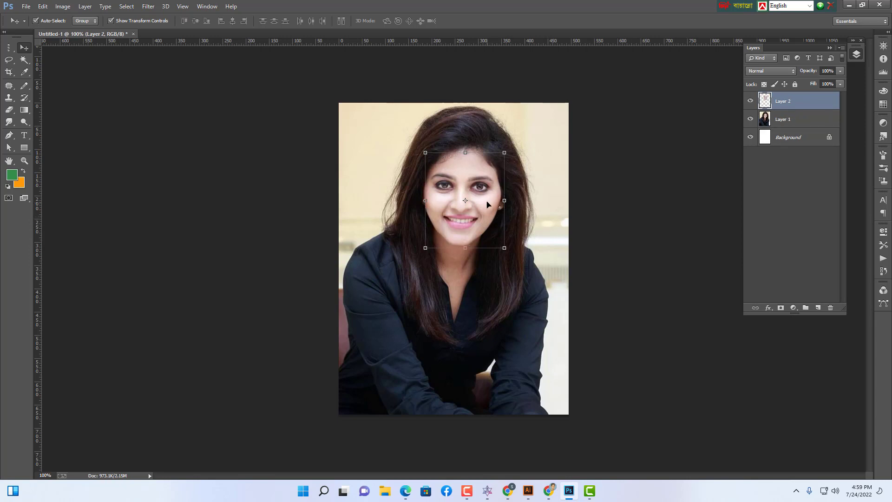
left_click_drag(489, 213, 520, 304)
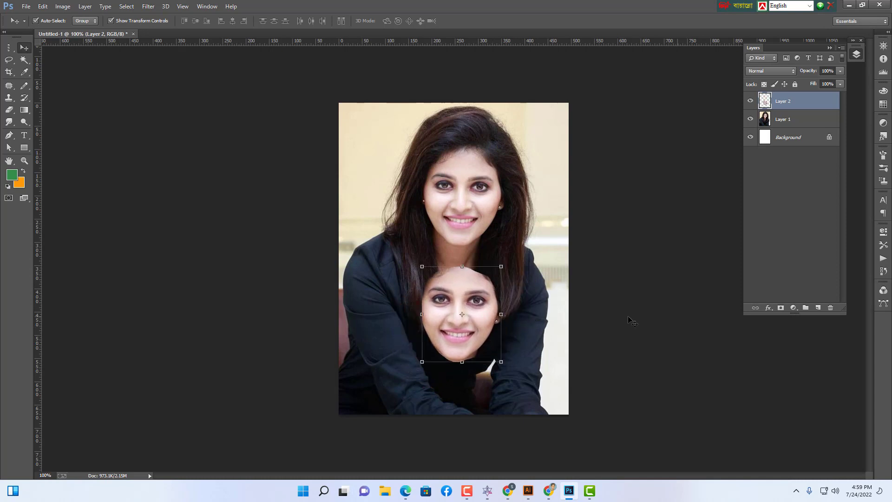
left_click_drag(456, 325, 460, 215)
key("ctrl+e")
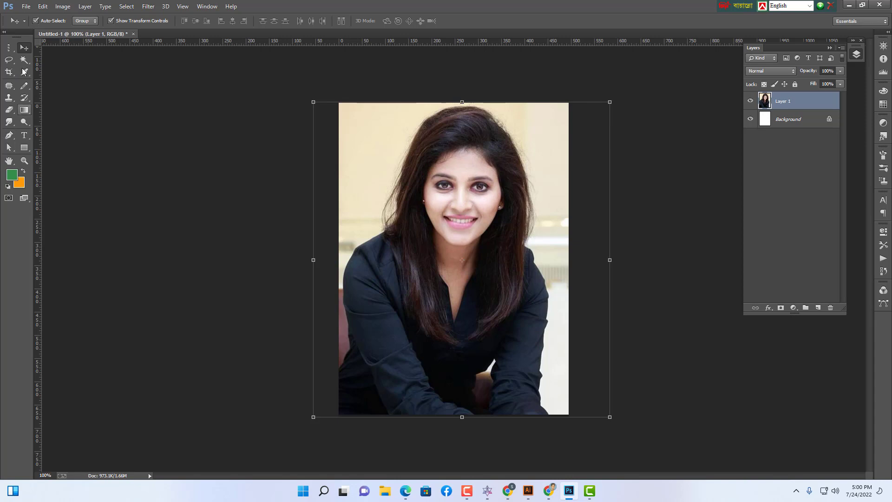
Step: Trace a freehand lasso selection around the woman's hair, shoulders and arm
left_click(9, 59)
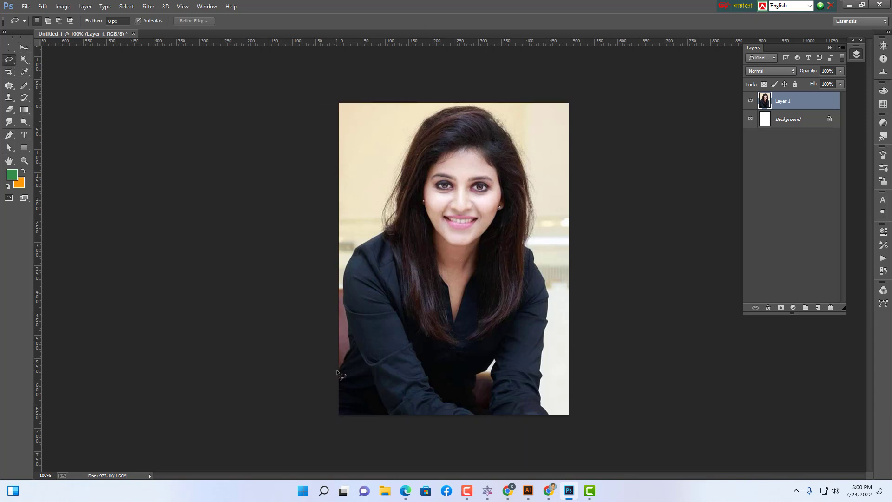
left_click_drag(338, 372, 344, 281)
left_click_drag(387, 229, 397, 188)
mouse_move(443, 111)
left_mouse_down()
mouse_move(480, 108)
mouse_move(510, 136)
left_mouse_up()
left_click_drag(529, 186, 531, 227)
mouse_move(546, 286)
left_mouse_down()
mouse_move(539, 395)
mouse_move(643, 307)
mouse_move(639, 103)
mouse_move(495, 53)
mouse_move(336, 74)
mouse_move(269, 223)
mouse_move(301, 388)
mouse_move(325, 414)
left_mouse_up()
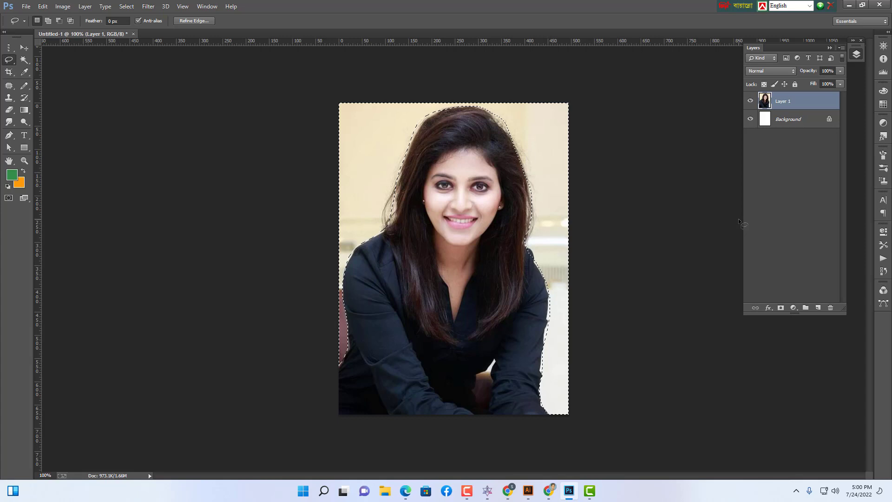
Step: Hide the white Background layer and delete the selected cream backdrop from Layer 1, then deselect
left_click(796, 120)
left_click(798, 107)
left_click(751, 120)
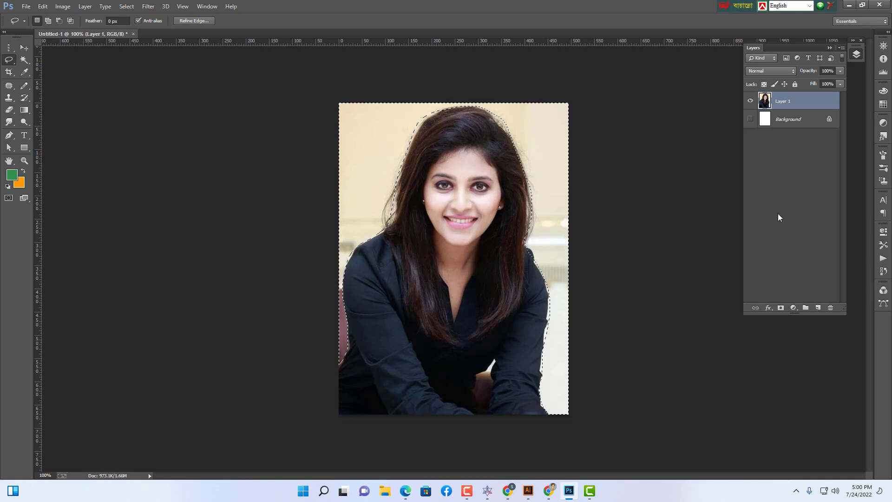
key("Delete")
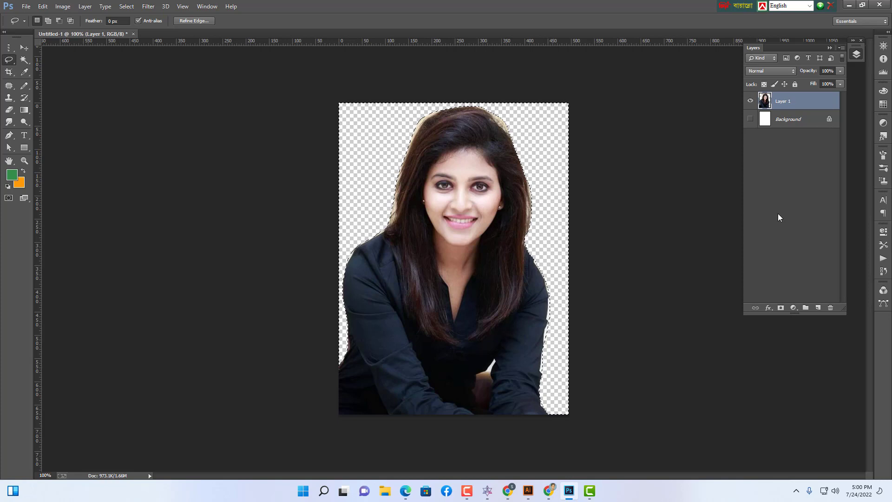
key("ctrl+d")
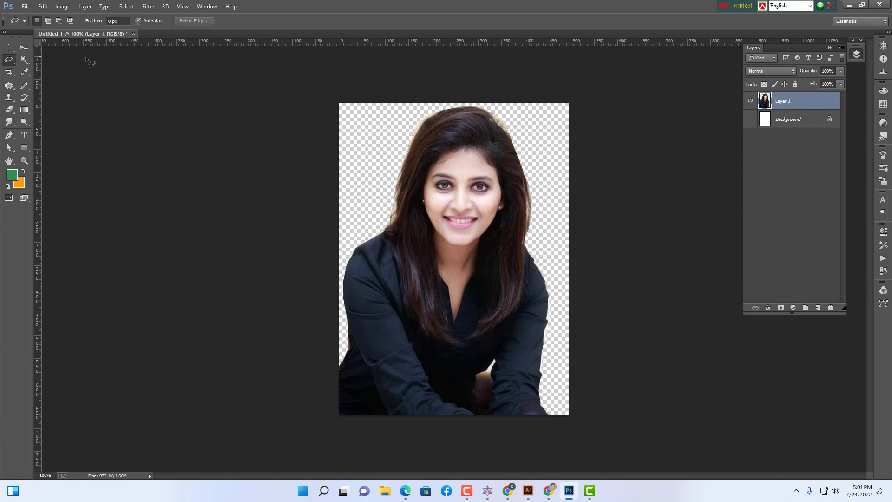
Step: Nudge the cutout portrait slightly on the canvas, then go back to the browser photo
key("v")
left_click_drag(476, 267, 479, 285)
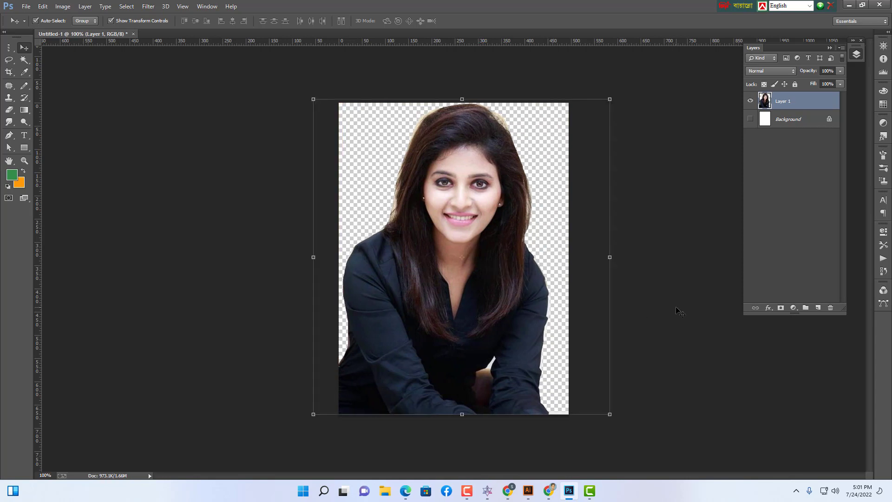
left_click(26, 6)
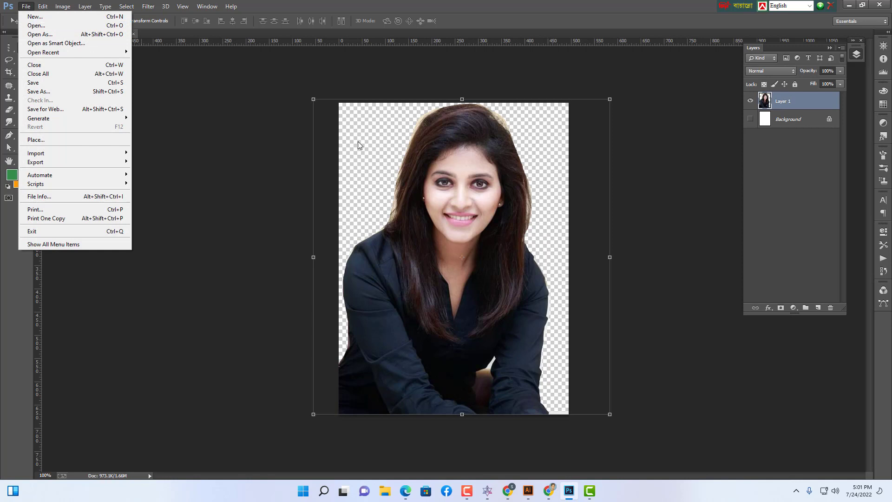
left_click(275, 100)
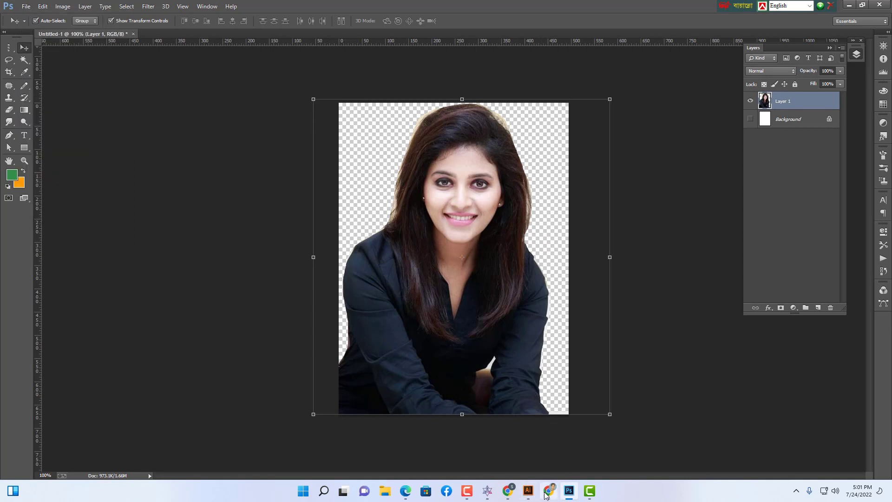
left_click(520, 411)
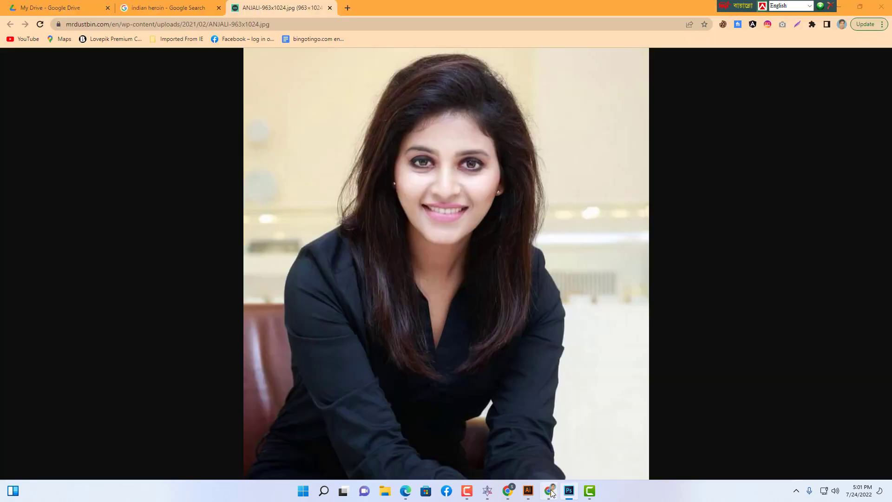
Step: Copy the full portrait image in Chrome and paste it into Photoshop as Layer 2 above the cutout
right_click(430, 128)
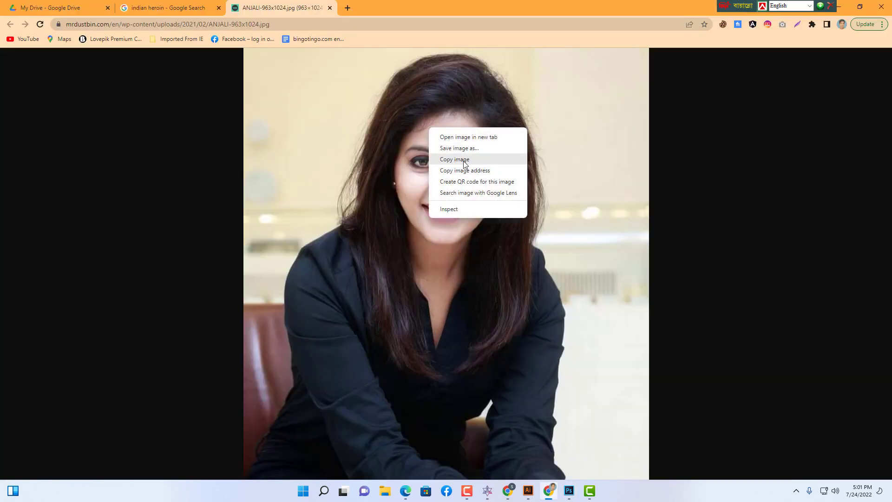
left_click(448, 159)
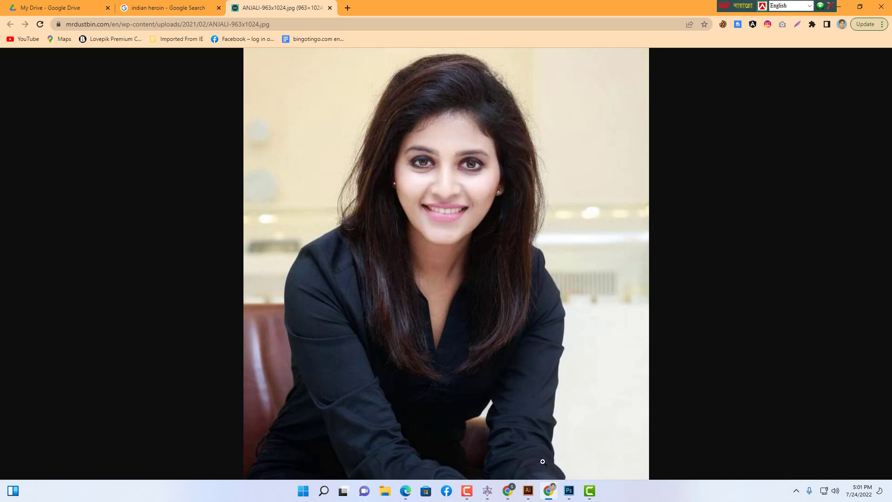
left_click(569, 491)
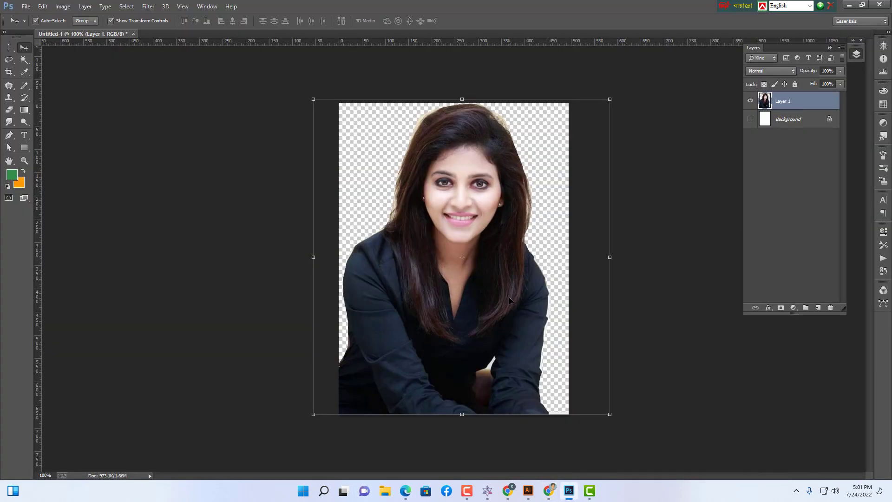
key("ctrl+v")
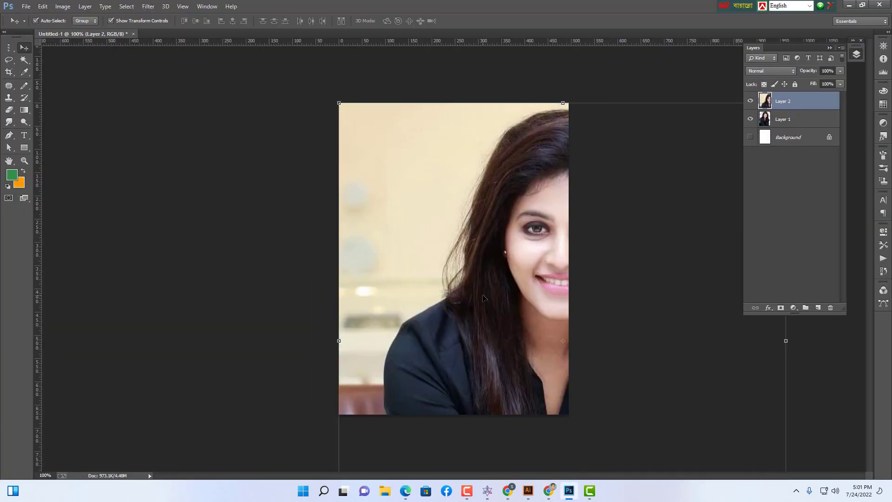
left_click_drag(487, 267, 500, 300)
key("Delete")
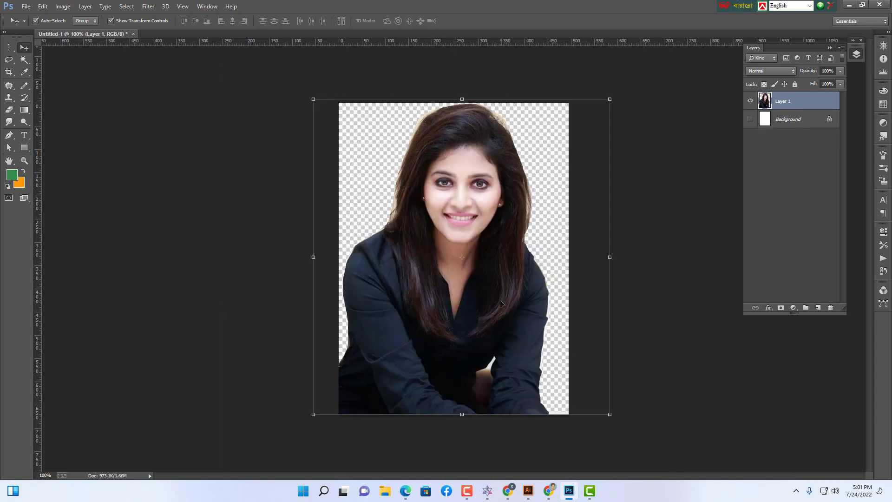
left_click(596, 493)
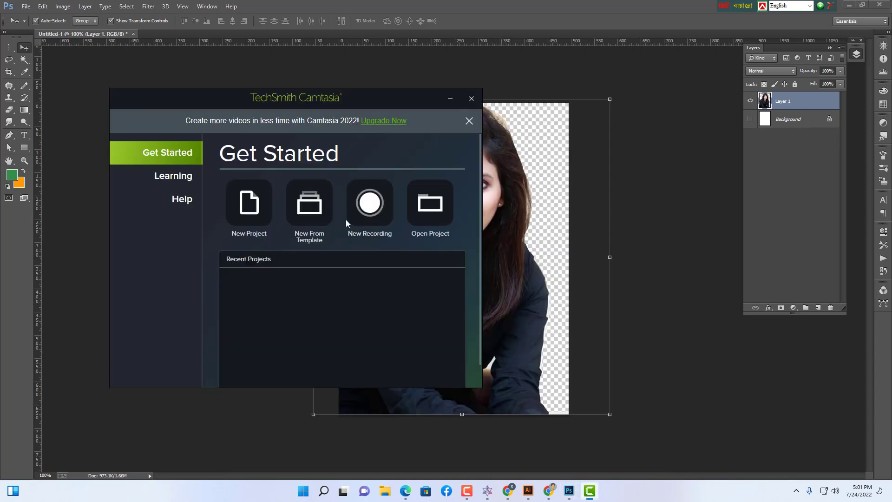
mouse_move(568, 496)
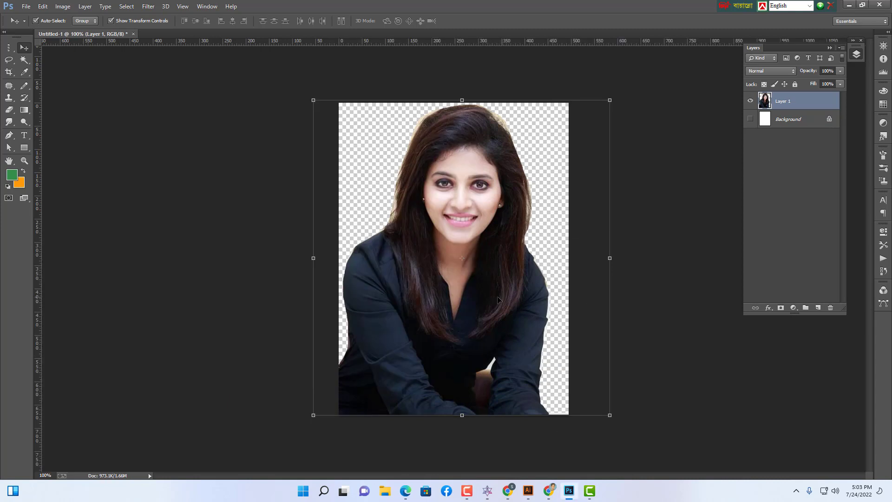
mouse_move(497, 293)
left_mouse_down()
mouse_move(519, 308)
mouse_move(479, 289)
mouse_move(493, 294)
left_mouse_up()
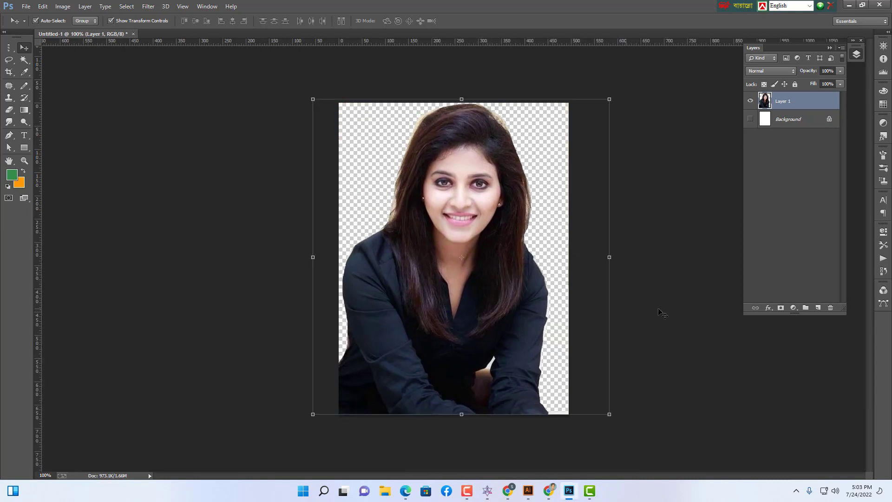
left_click(26, 6)
left_click(35, 22)
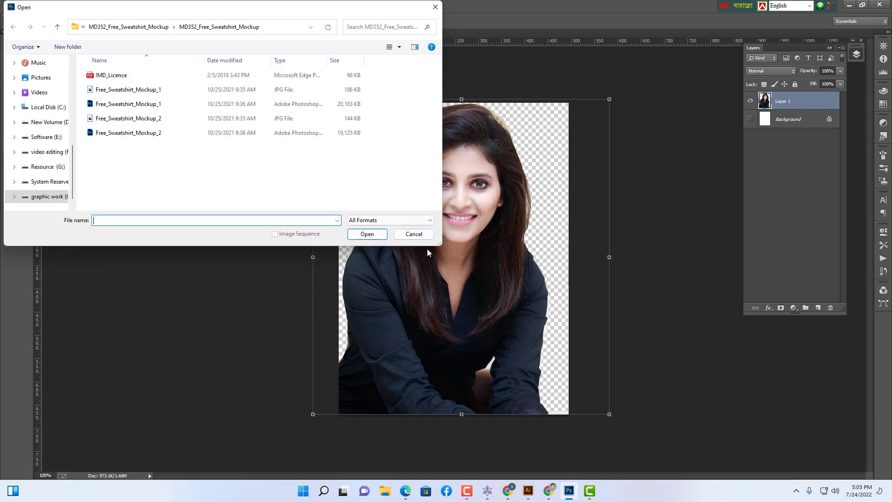
left_click(425, 238)
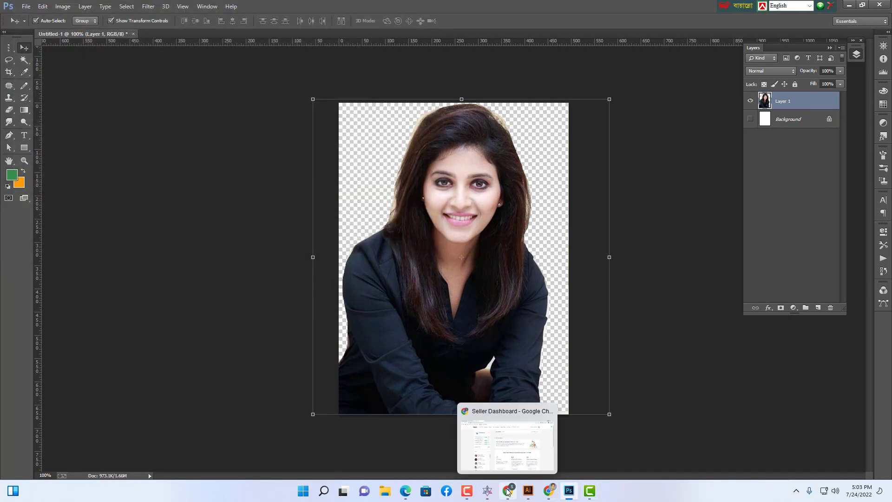
Step: In a new Chrome tab, search Google Images for 'nature'
left_click(550, 492)
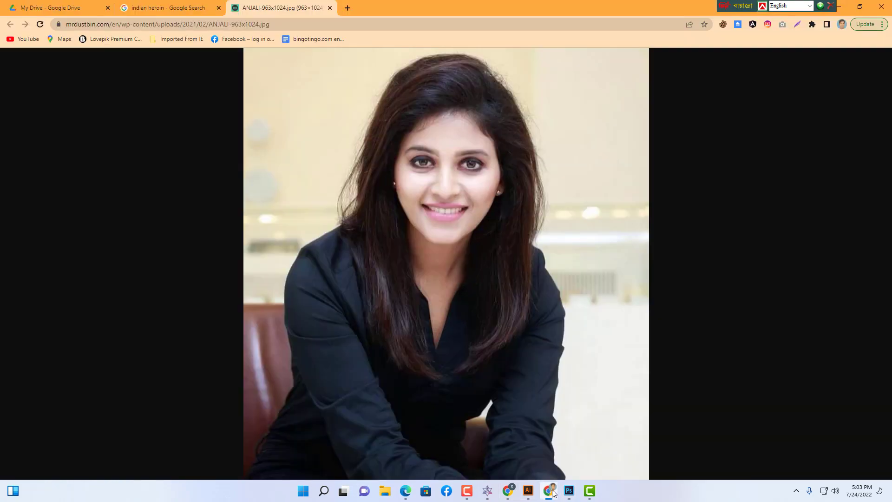
left_click(347, 4)
left_click(333, 24)
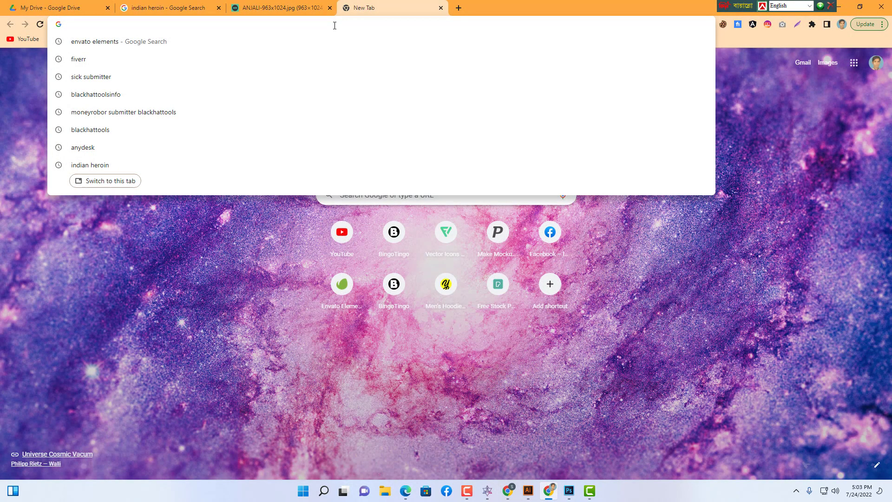
type("nat")
key("BackSpace")
type("ure")
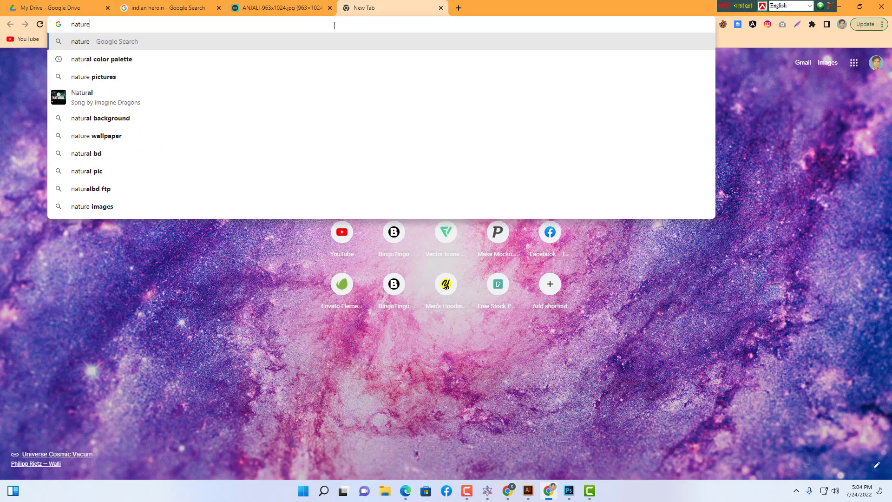
key("Return")
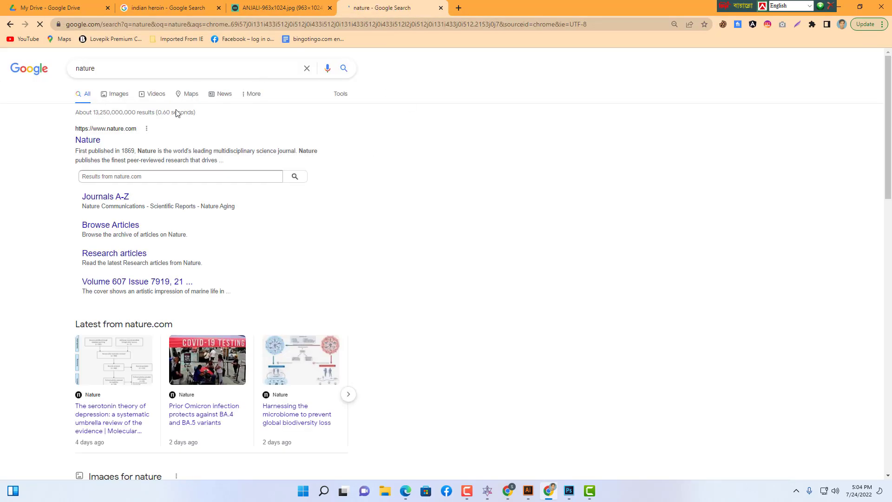
left_click(111, 95)
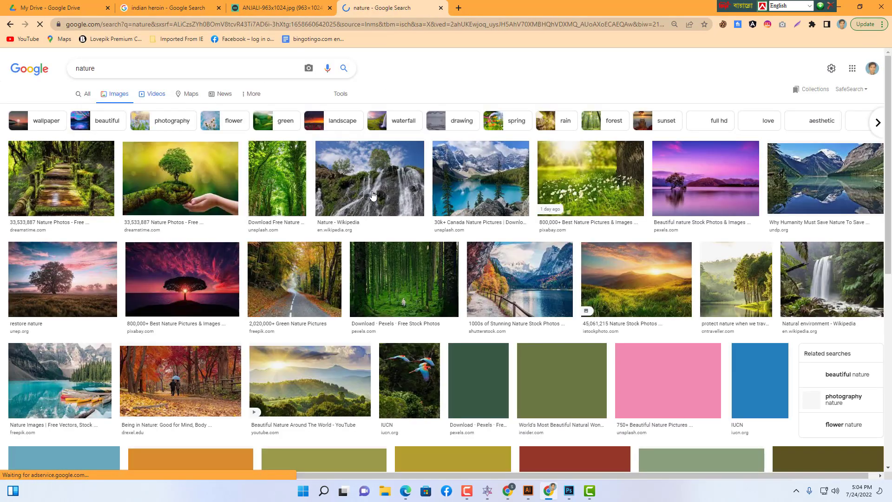
scroll(559, 255, "down", 6)
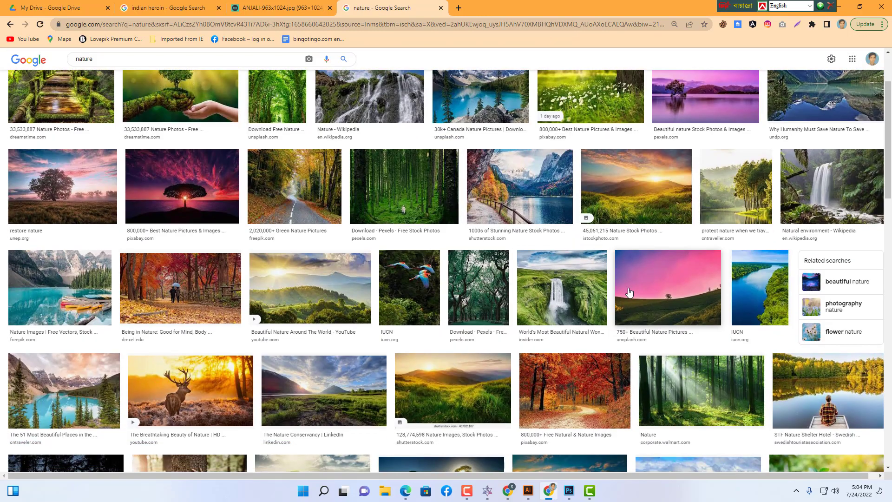
scroll(647, 308, "down", 4)
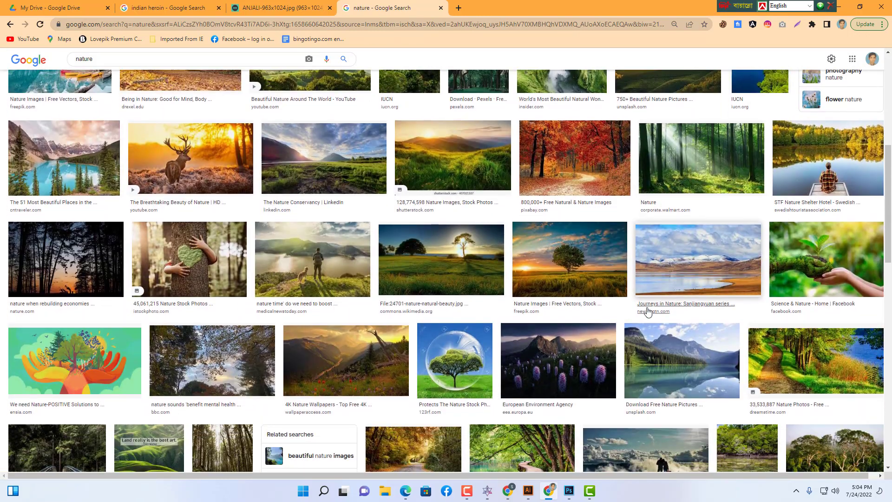
Step: Open the sunset tree landscape full-size in a new tab and copy the image
left_click(436, 124)
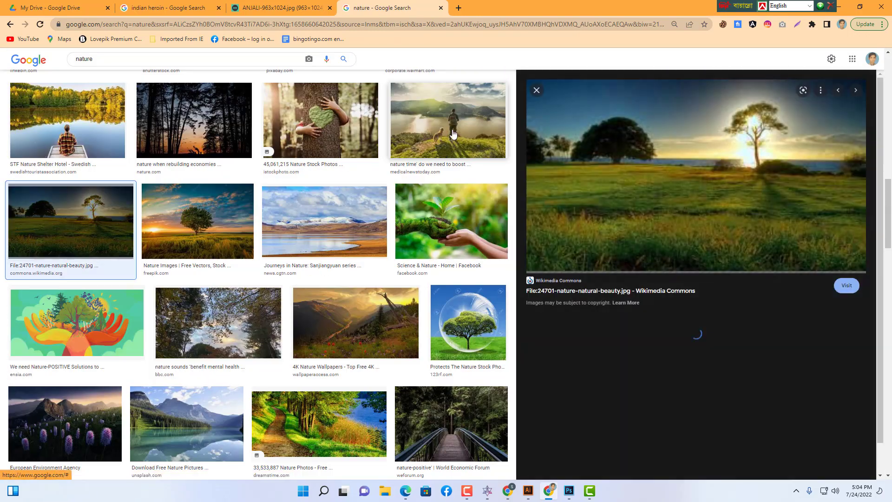
right_click(777, 177)
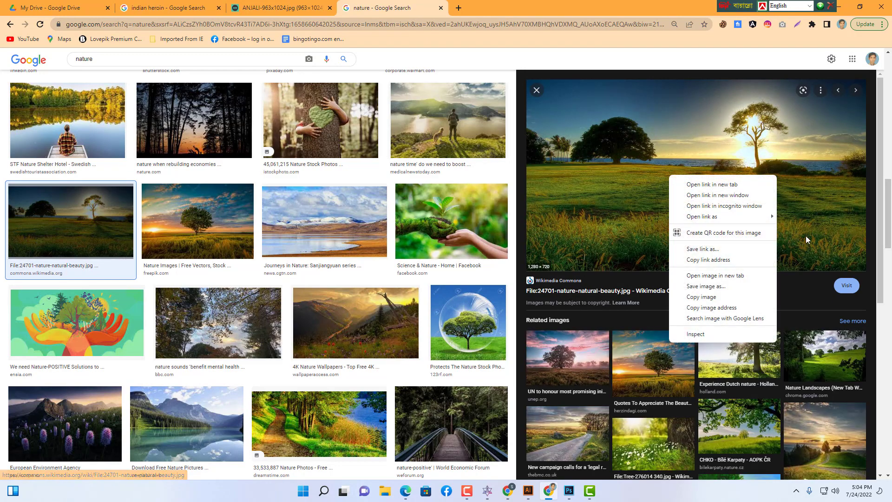
left_click(744, 275)
left_click(487, 8)
right_click(487, 204)
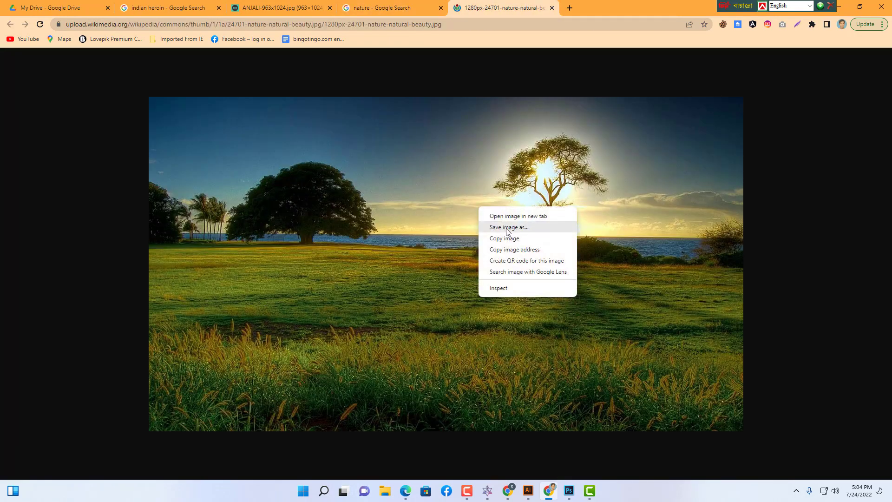
left_click(511, 240)
Step: Paste the sunset landscape as Layer 2 and drag it so the sun sits at right
left_click(567, 493)
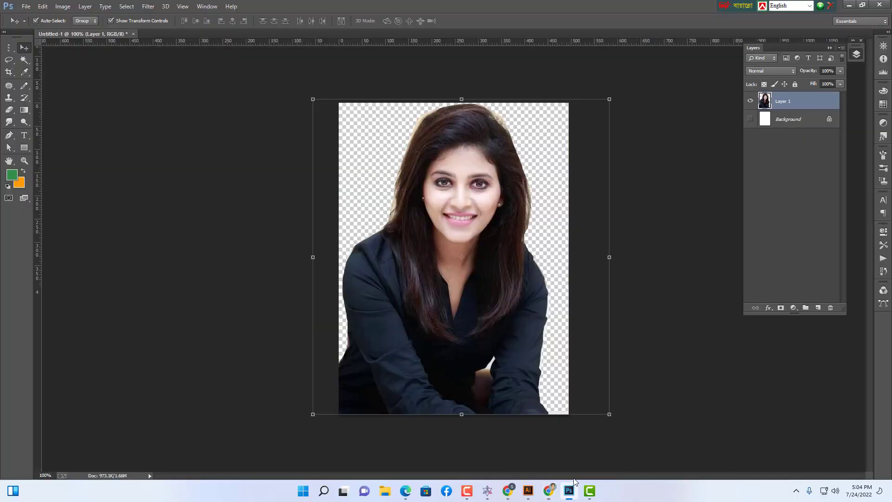
key("ctrl+b")
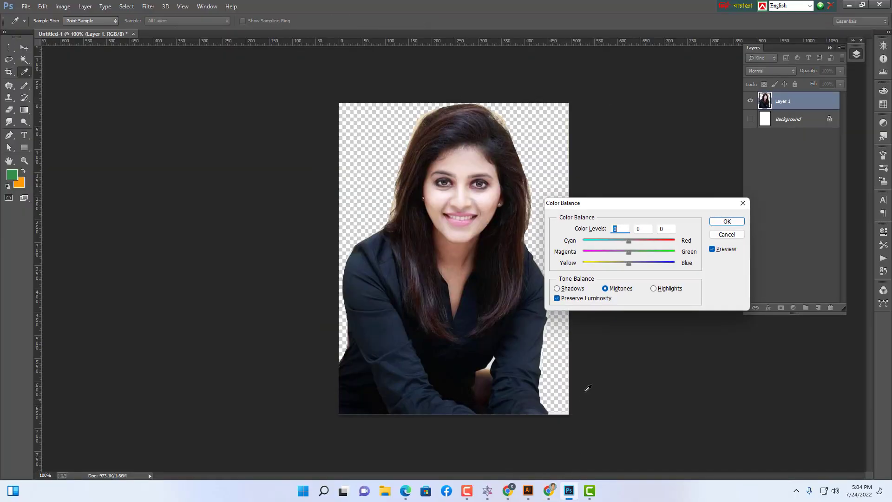
key("v")
left_click(726, 234)
key("ctrl+v")
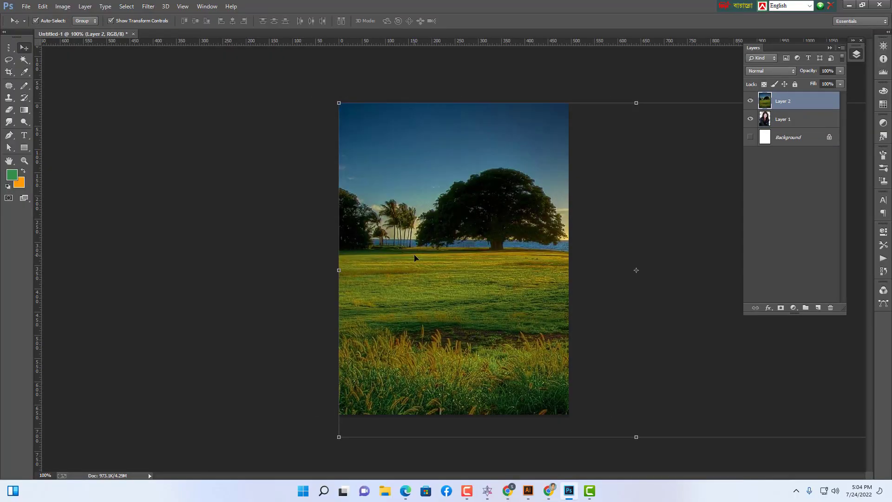
left_click_drag(488, 268, 466, 236)
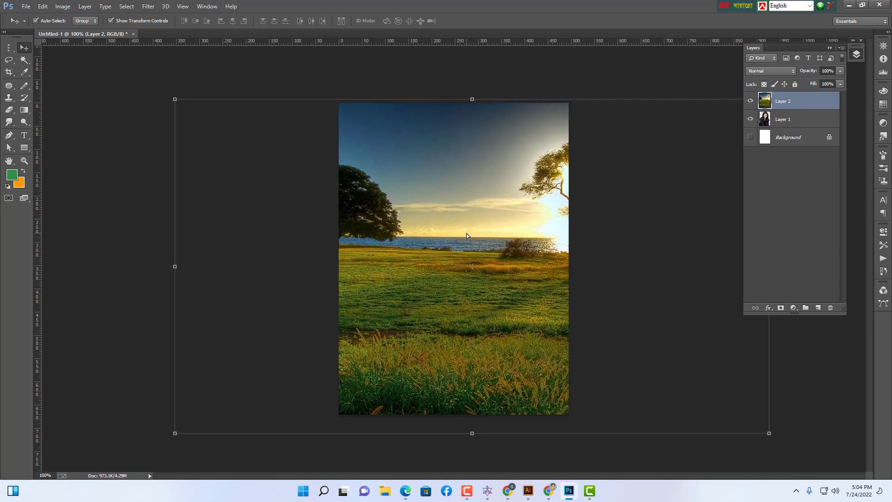
Step: Switch between the portrait and landscape layers, ending with the landscape layer selected
left_click(798, 122)
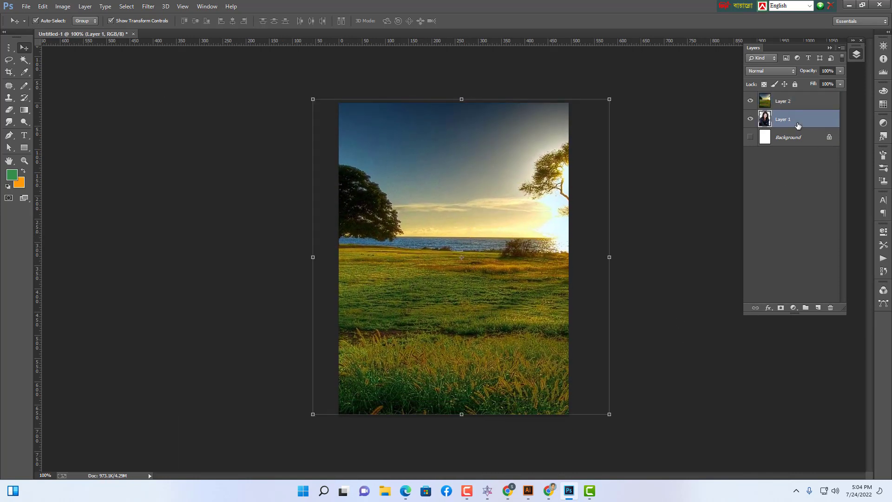
left_click(795, 106)
left_click(790, 121)
left_click(790, 121)
left_click(800, 101)
left_click(797, 123)
left_click(780, 103)
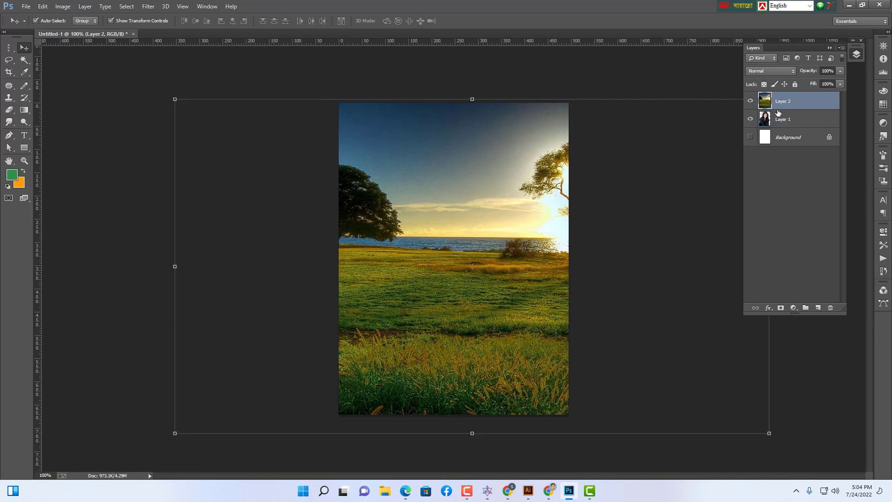
Step: Move the portrait layer above the landscape layer in the Layers panel
left_click(776, 122)
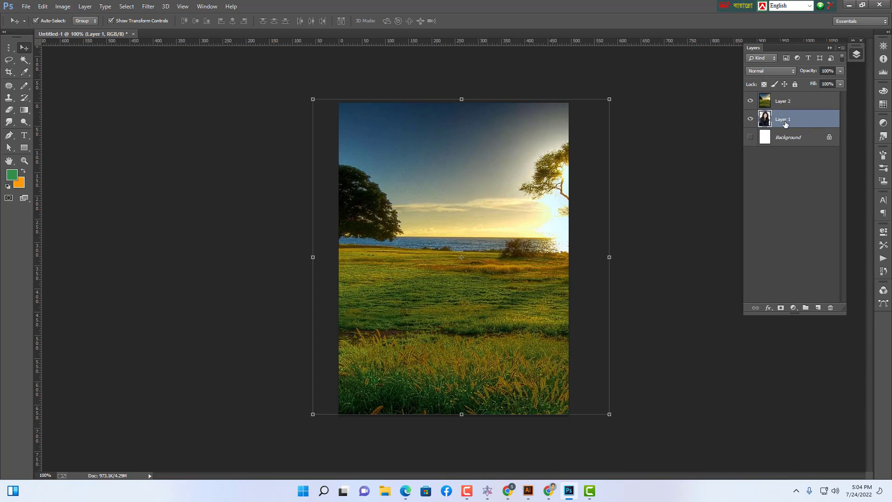
left_click_drag(795, 122, 792, 101)
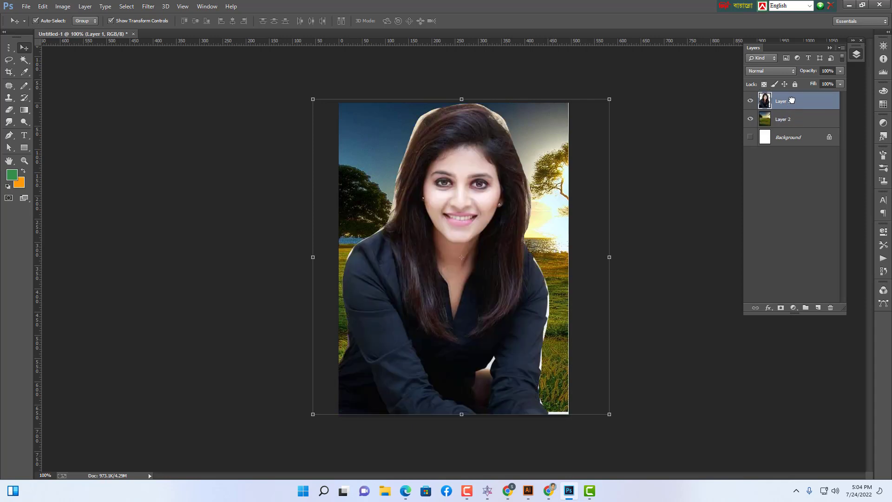
left_click(703, 211)
Step: Scale the portrait down to about 82% and shift it up and right over the field
left_click(488, 200)
left_click_drag(610, 96, 553, 155)
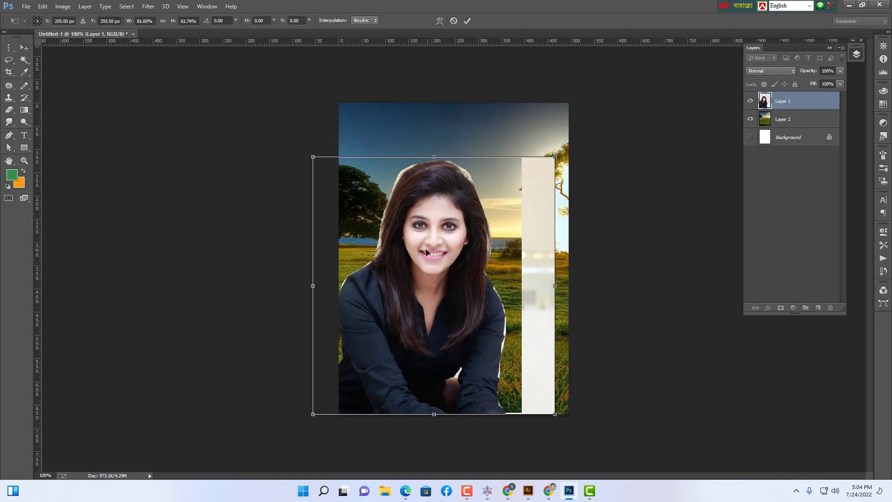
left_click_drag(427, 252, 452, 229)
key("Return")
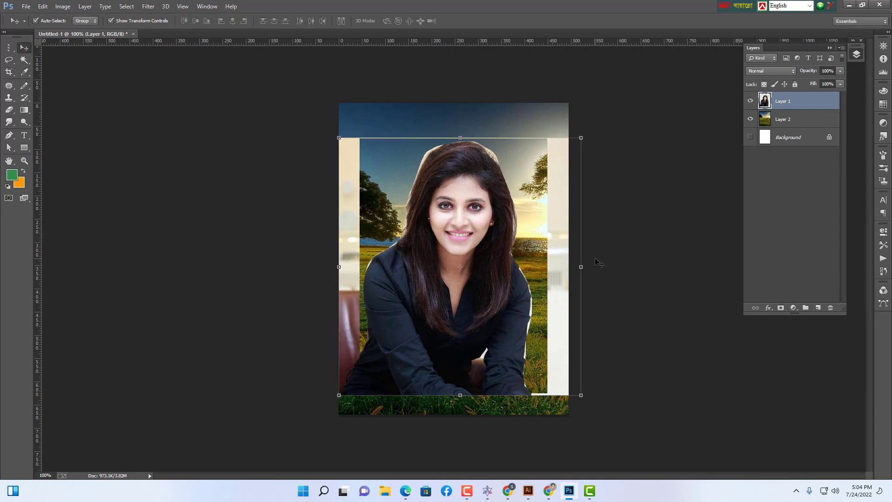
Step: With the Rectangular Marquee, delete the leftover strip along the portrait's left edge
left_click(7, 48)
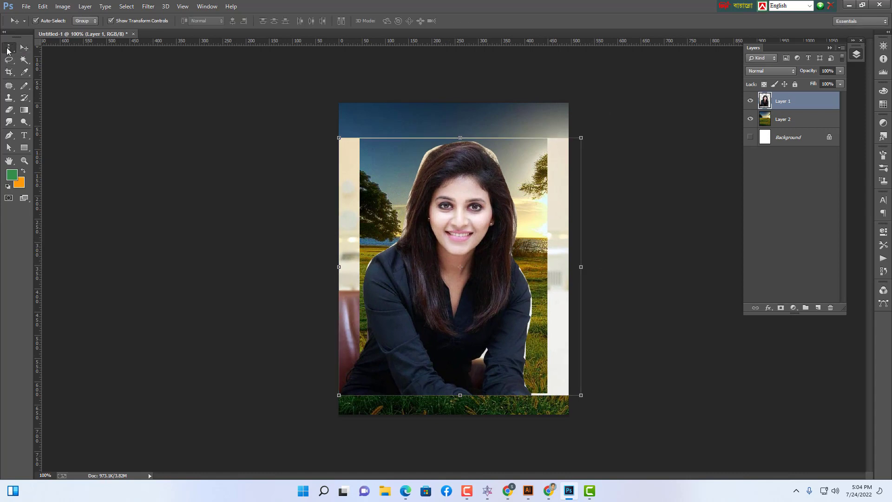
left_click_drag(8, 51, 25, 50)
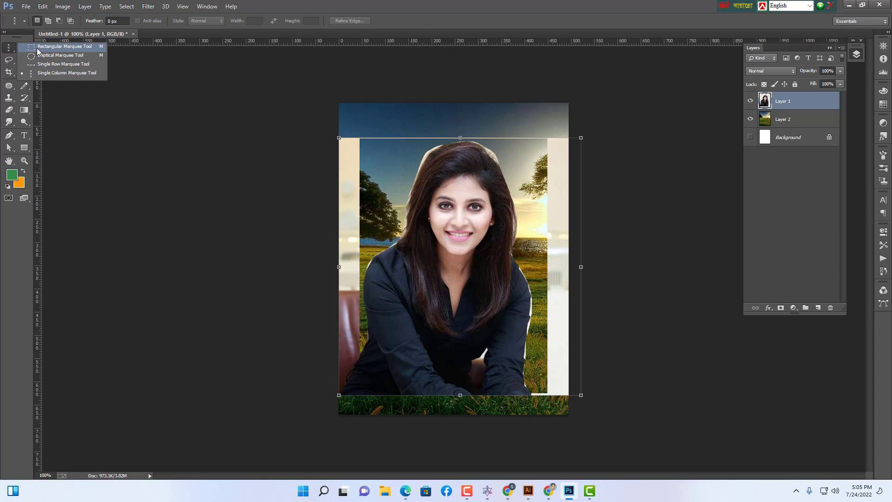
left_click(37, 48)
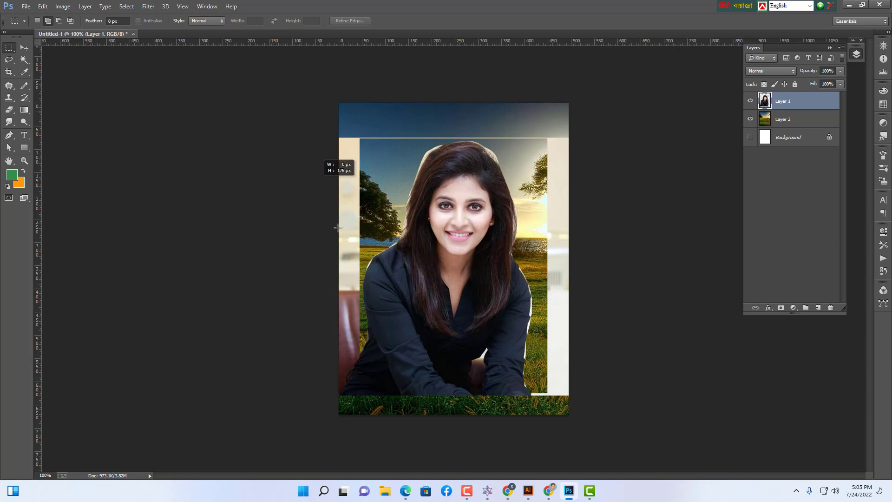
left_click_drag(339, 111, 364, 407)
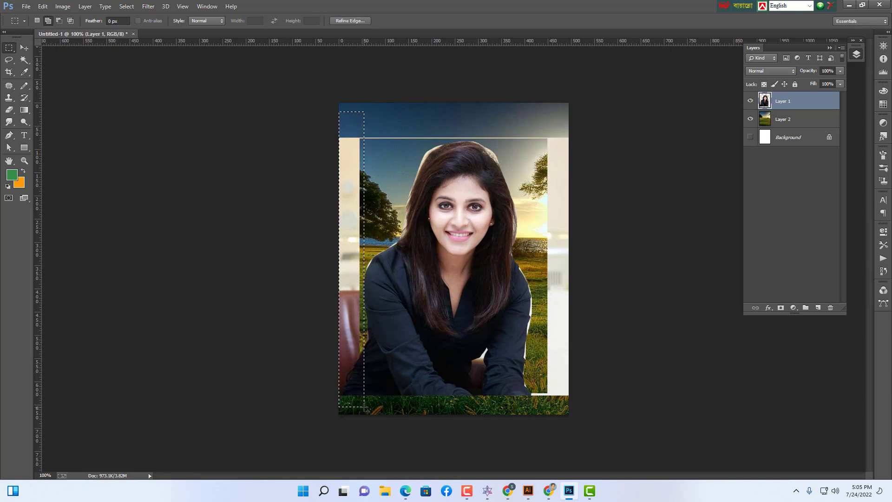
key("Delete")
key("ctrl+d")
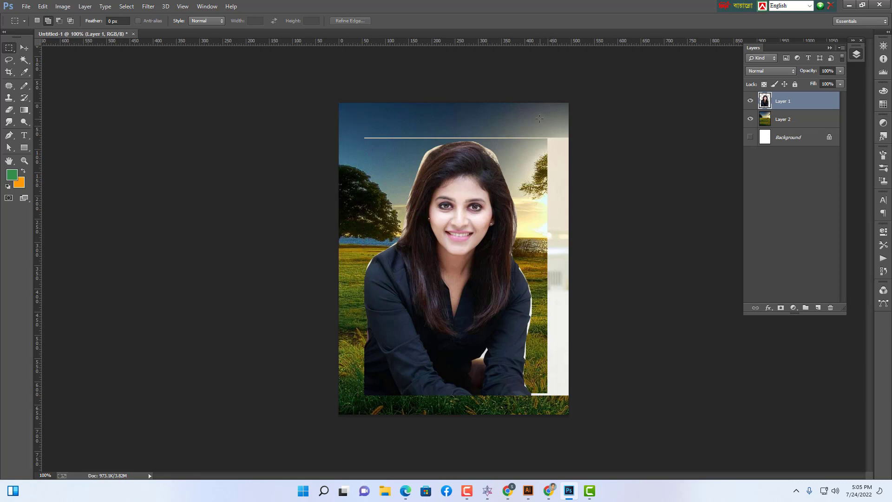
Step: Delete the leftover right-edge strip, then marquee the stray top line and deselect
left_click_drag(539, 118, 658, 446)
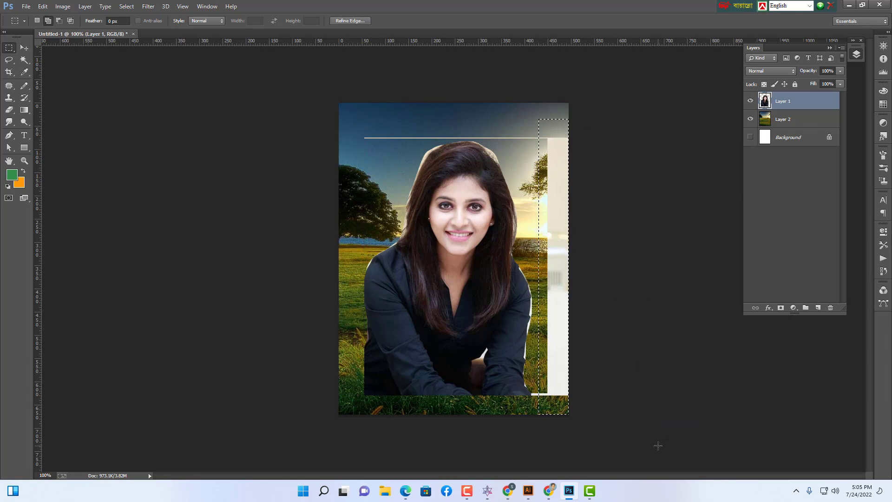
key("Delete")
key("ctrl+d")
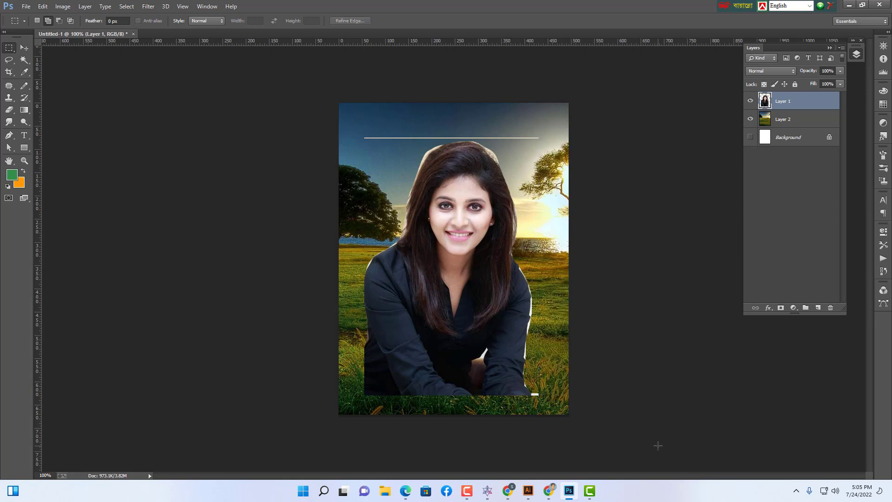
left_click_drag(349, 107, 600, 140)
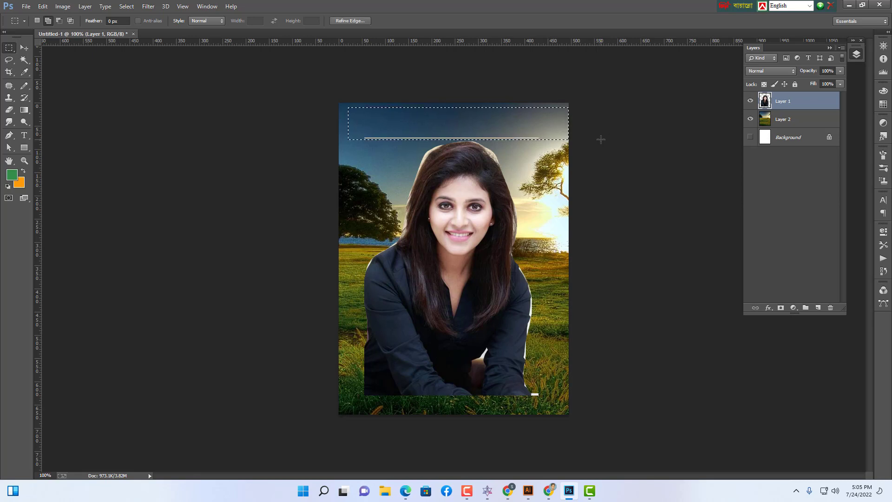
key("ctrl+d")
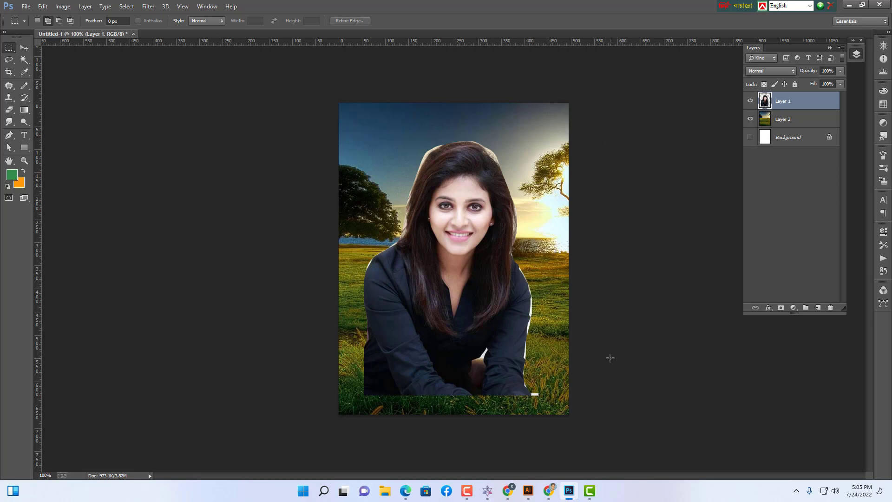
Step: Shift the woman left and up, then delete the white strip on the canvas's right side
left_click(25, 47)
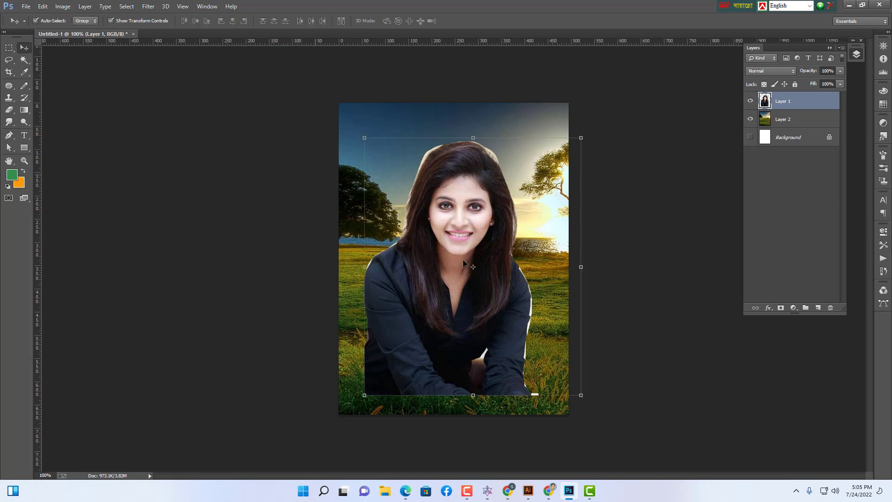
left_click_drag(490, 288, 438, 274)
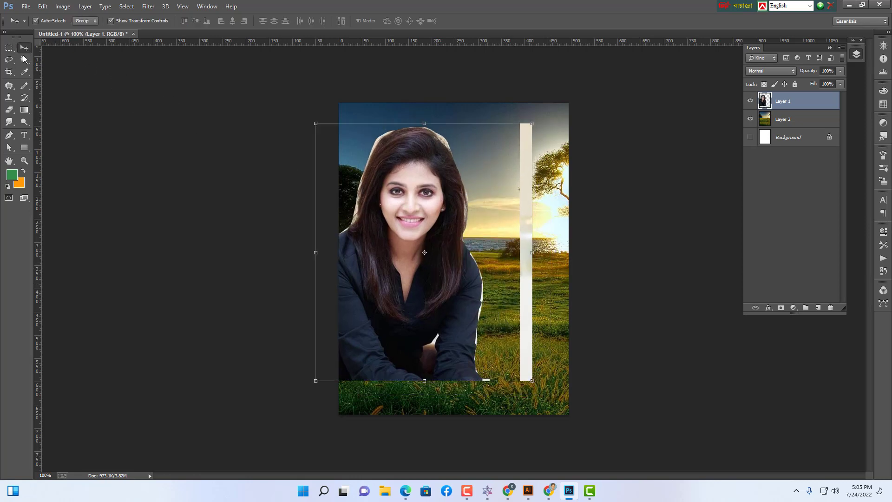
left_click(9, 47)
left_click_drag(496, 110, 642, 461)
key("Delete")
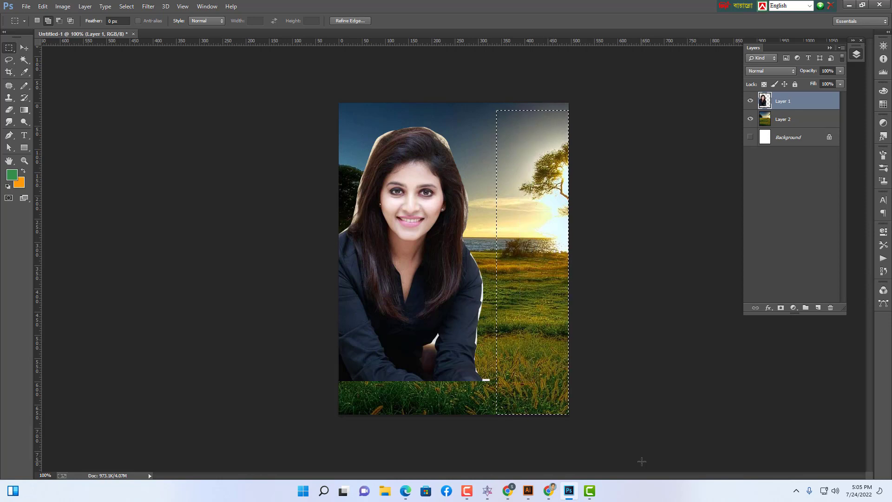
key("ctrl+d")
left_click_drag(478, 370, 510, 398)
key("ctrl+d")
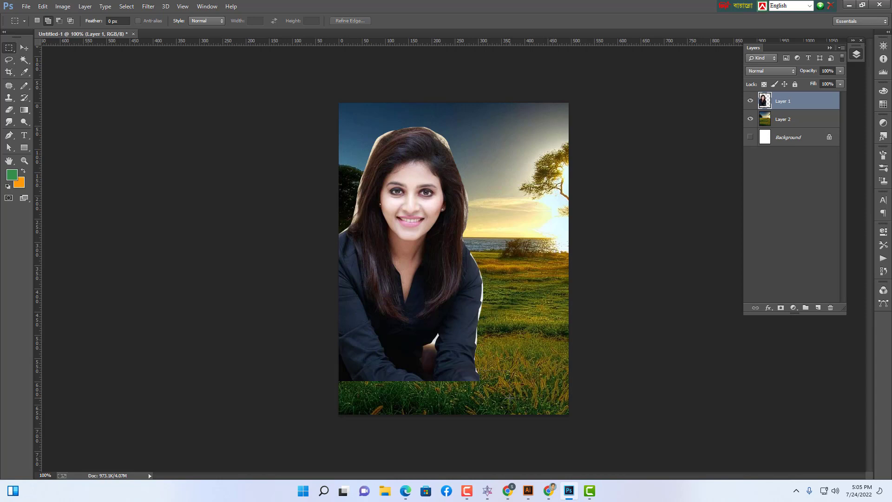
Step: Move the woman back right and down over the field and zoom in to 200%
left_click(24, 49)
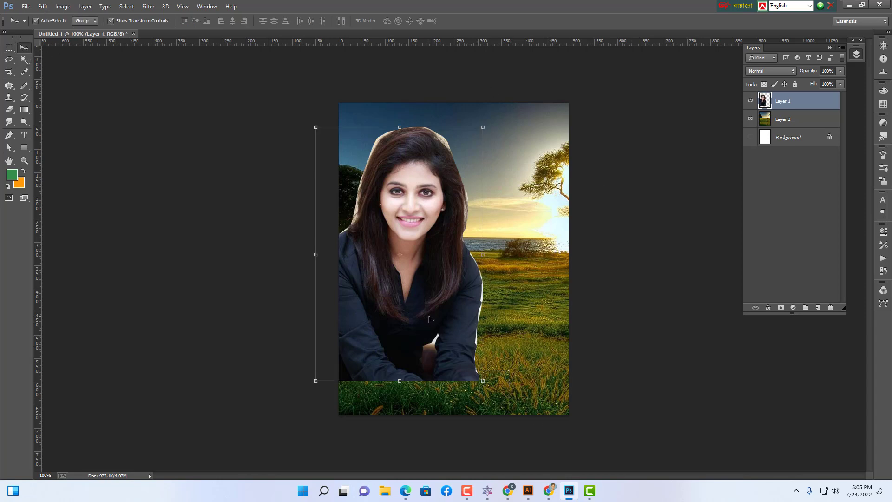
left_click_drag(430, 319, 484, 350)
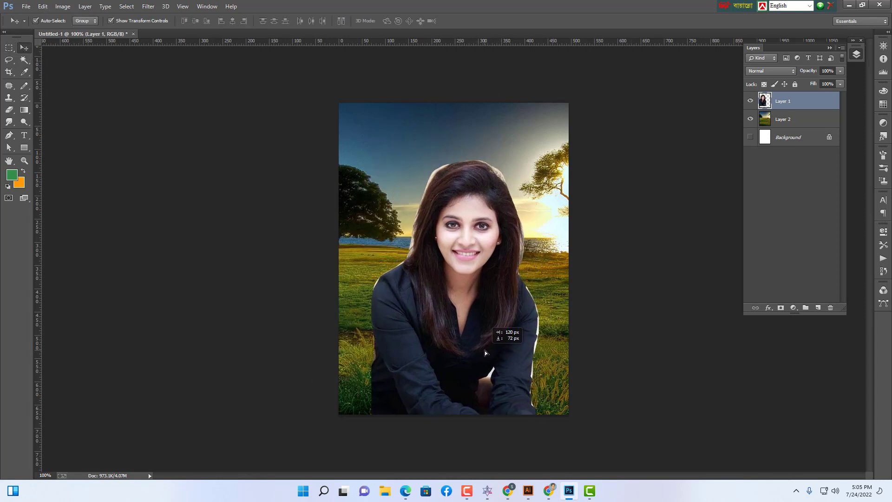
left_click(700, 217)
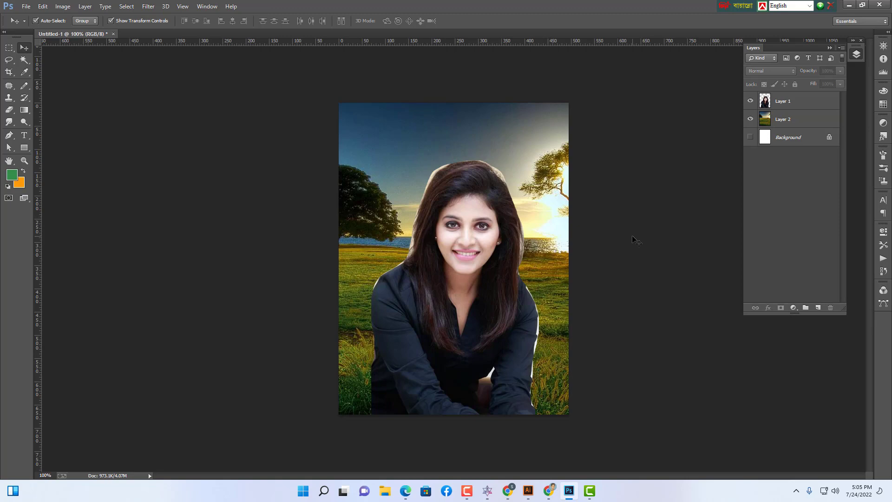
key("ctrl+plus")
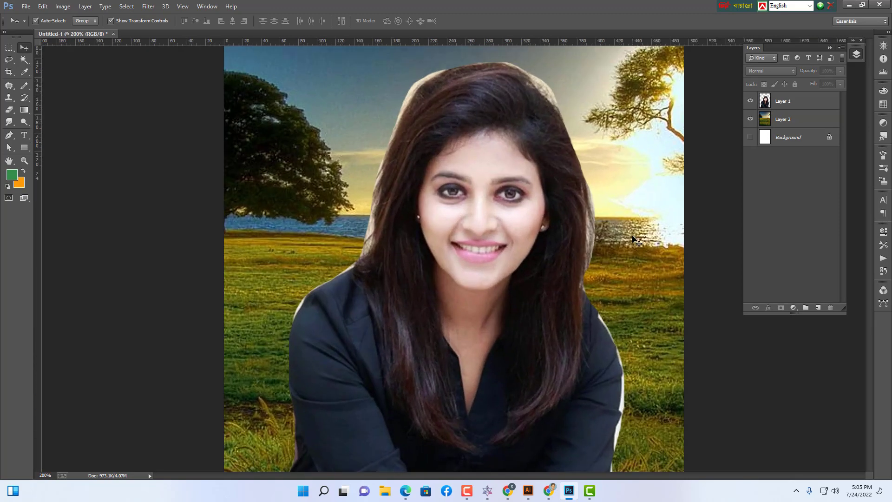
left_click_drag(522, 242, 527, 287)
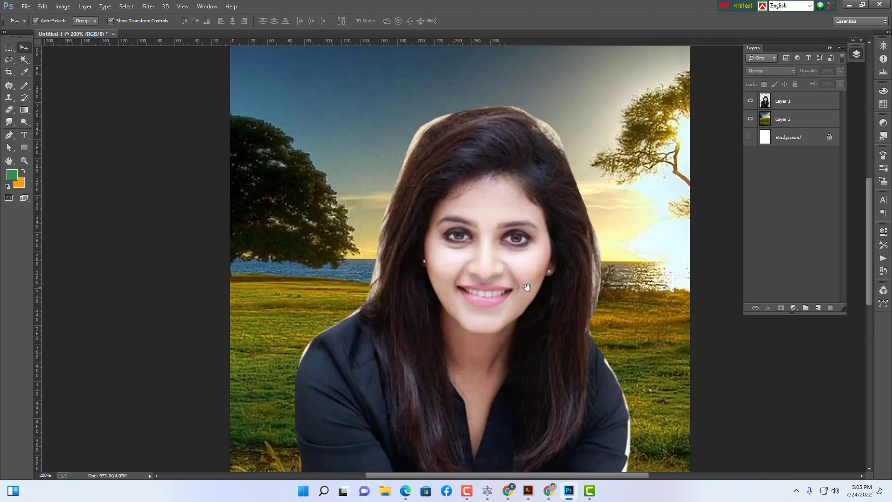
Step: Trace a freehand lasso around the woman's hair and shoulders
left_click(10, 61)
left_click(43, 58)
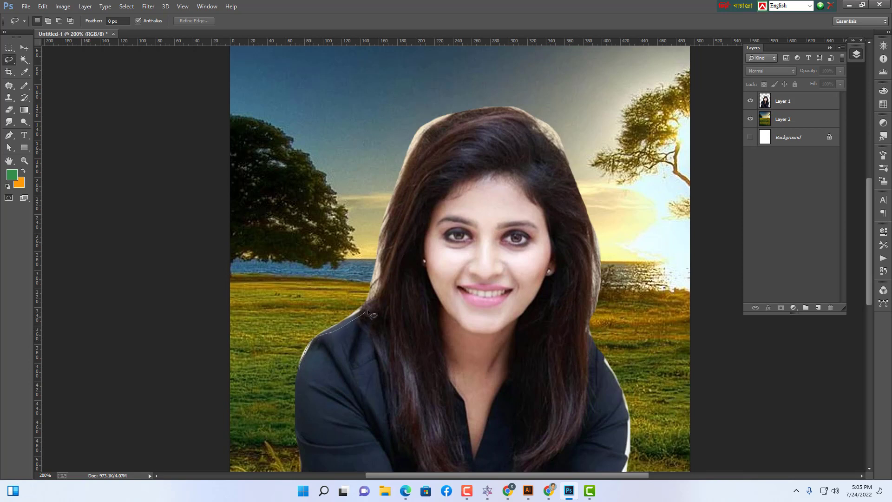
left_click_drag(368, 312, 400, 205)
left_click_drag(558, 159, 576, 195)
left_click_drag(598, 347, 611, 373)
mouse_move(627, 414)
left_mouse_down()
mouse_move(683, 374)
mouse_move(673, 186)
mouse_move(627, 109)
mouse_move(497, 78)
mouse_move(339, 287)
left_mouse_up()
left_click_drag(301, 361, 316, 347)
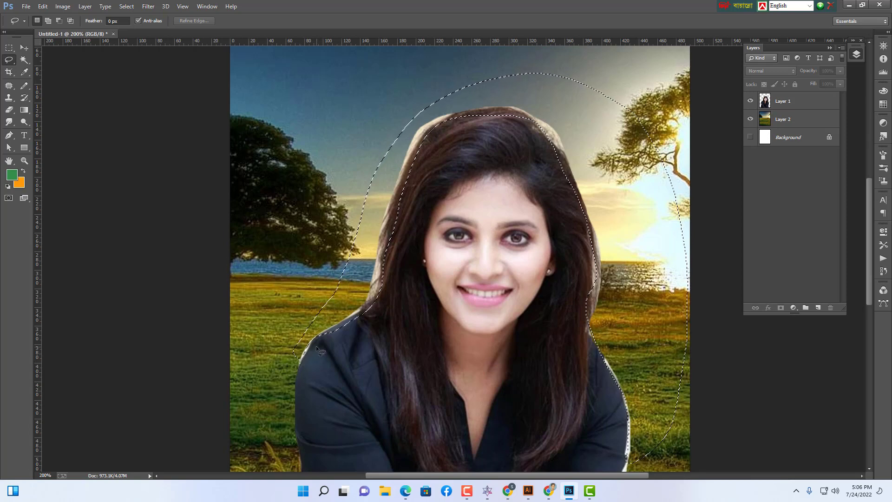
Step: Make Layer 1 active, deselect, and zoom back out to 100%
left_click(803, 107)
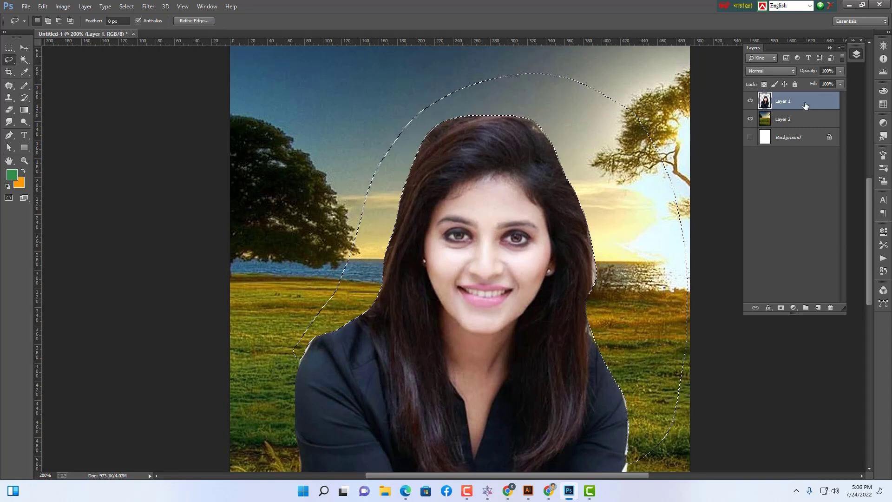
key("ctrl+d")
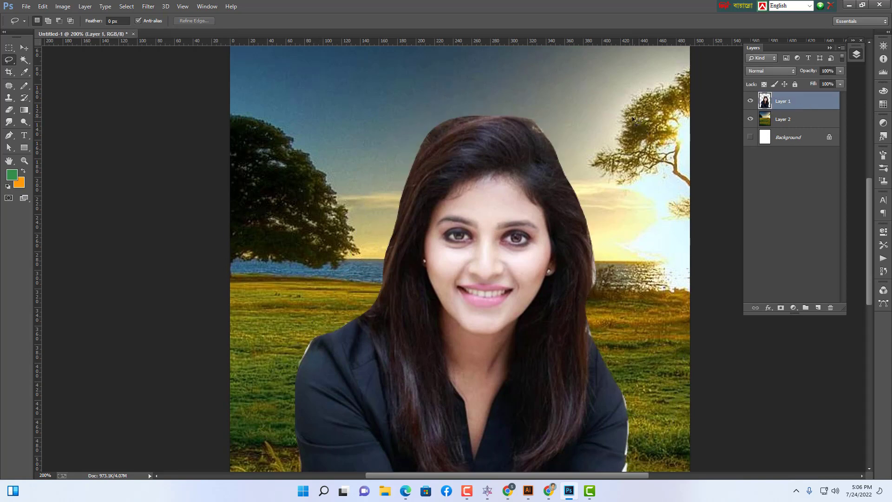
scroll(618, 139, "down", 2)
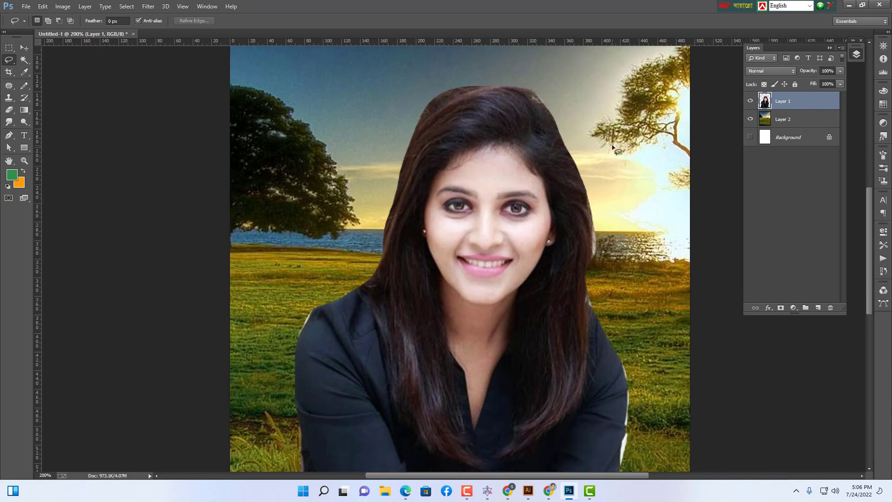
scroll(614, 135, "right", 3)
scroll(614, 135, "right", 2)
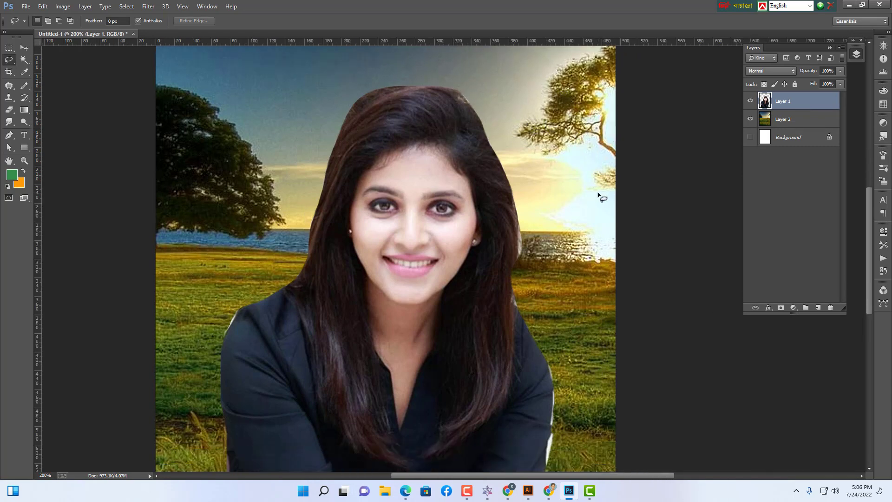
key("ctrl+minus")
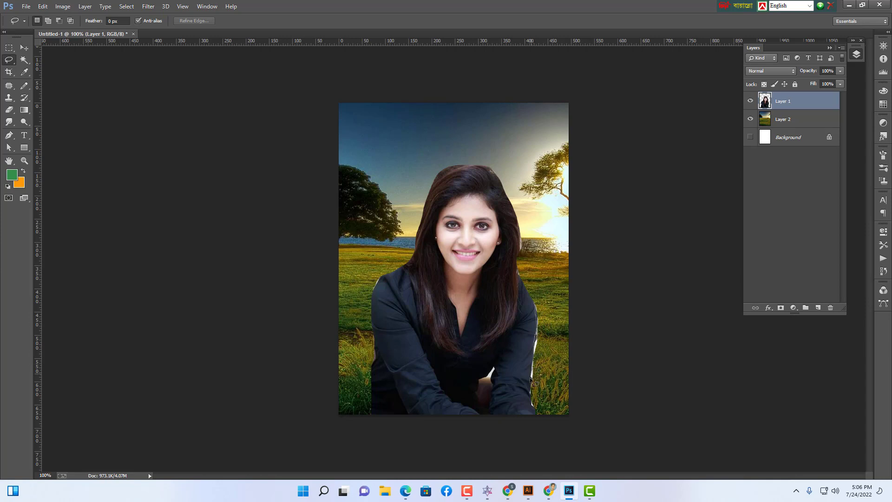
Step: Try outlining the grass beside the woman, then nudge her slightly left and down
mouse_move(530, 380)
left_mouse_down()
mouse_move(534, 402)
mouse_move(546, 406)
mouse_move(550, 302)
mouse_move(538, 305)
left_mouse_up()
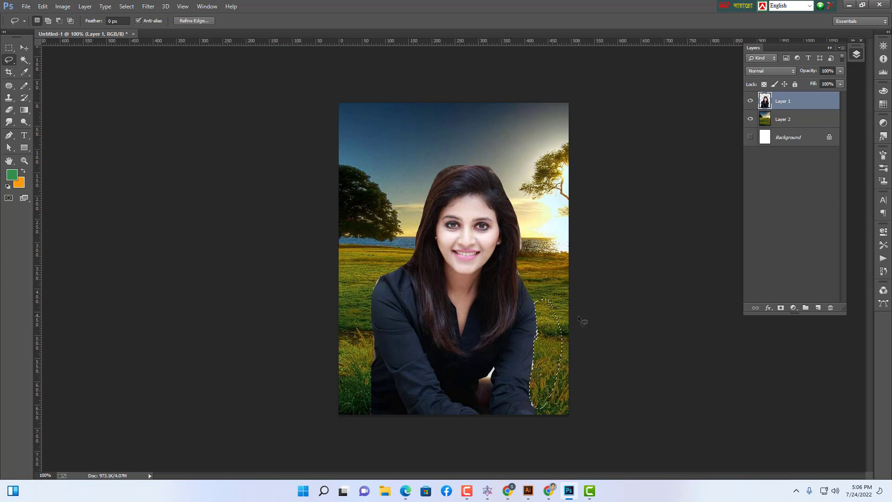
key("ctrl+d")
left_click(24, 48)
mouse_move(437, 302)
left_mouse_down()
mouse_move(434, 248)
mouse_move(435, 307)
left_mouse_up()
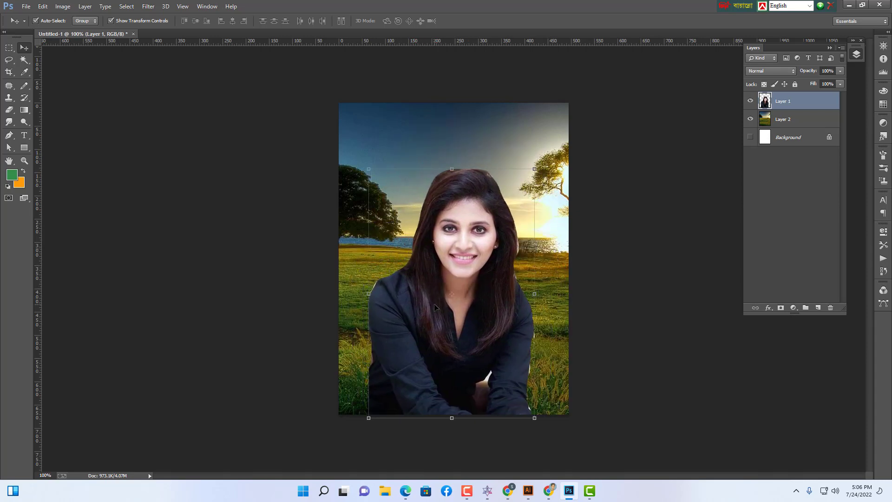
Step: At 300% zoom, lasso and delete the pale gap beside the arm, then zoom out
key("ctrl+plus")
key("ctrl+plus")
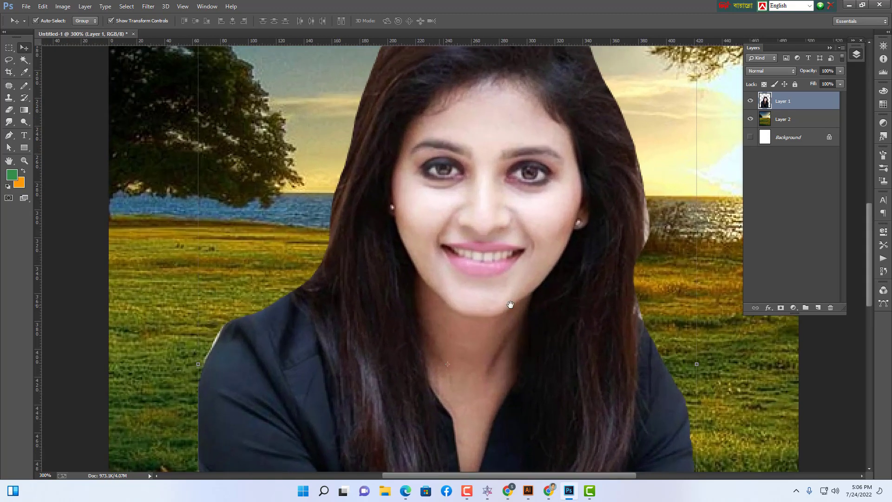
scroll(583, 222, "down", 10)
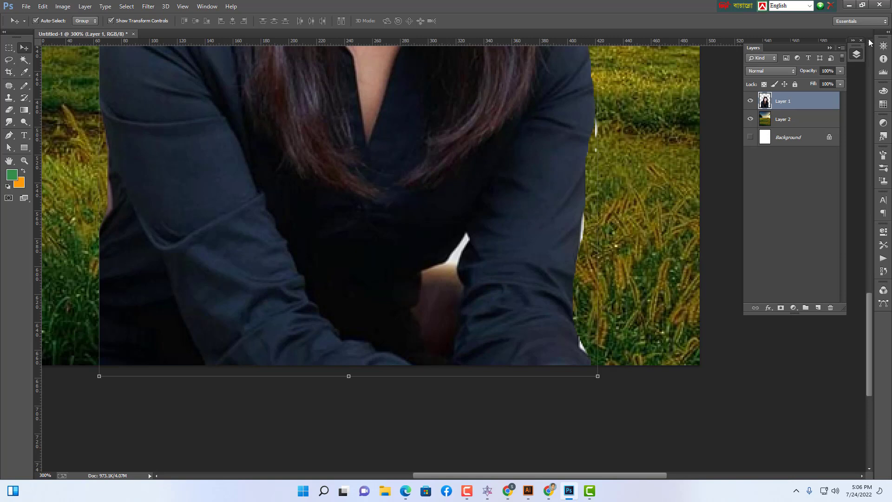
left_click(9, 60)
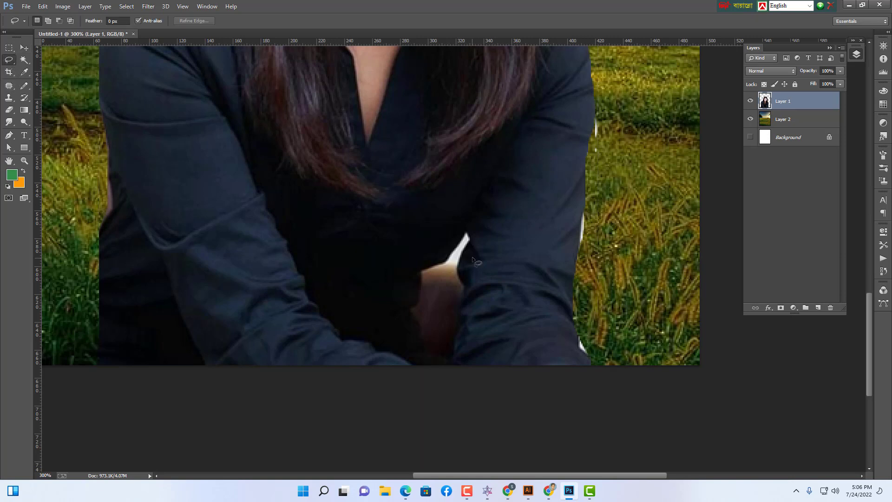
mouse_move(465, 234)
left_mouse_down()
mouse_move(423, 273)
mouse_move(413, 312)
mouse_move(427, 359)
mouse_move(438, 362)
mouse_move(451, 357)
mouse_move(472, 242)
mouse_move(468, 231)
mouse_move(455, 251)
left_mouse_up()
key("Delete")
key("ctrl+d")
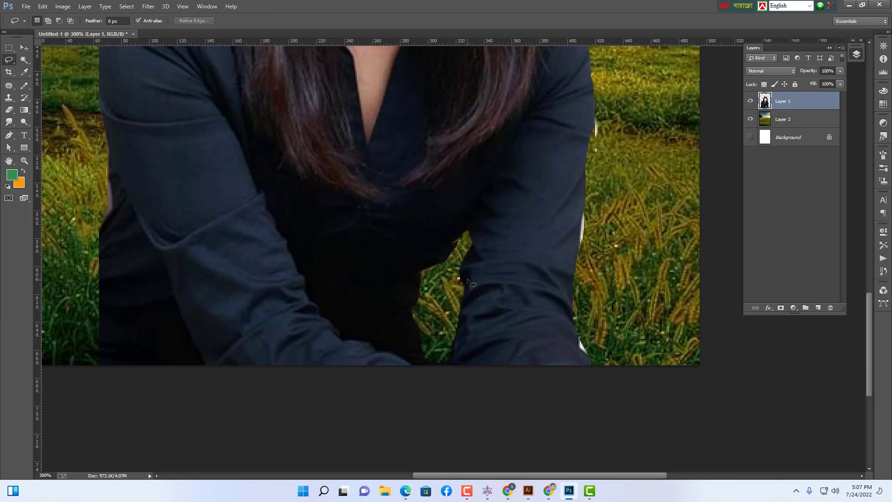
key("ctrl+minus")
key("ctrl+minus")
key("ctrl+minus")
key("ctrl+minus")
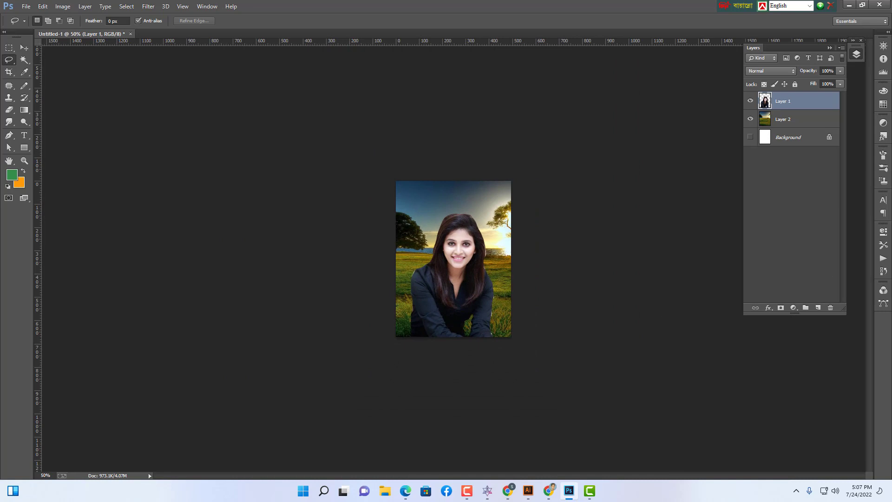
Step: Nudge the woman slightly left and up, then revert the image to the blank canvas
key("v")
mouse_move(444, 281)
left_mouse_down()
mouse_move(505, 257)
mouse_move(439, 277)
left_mouse_up()
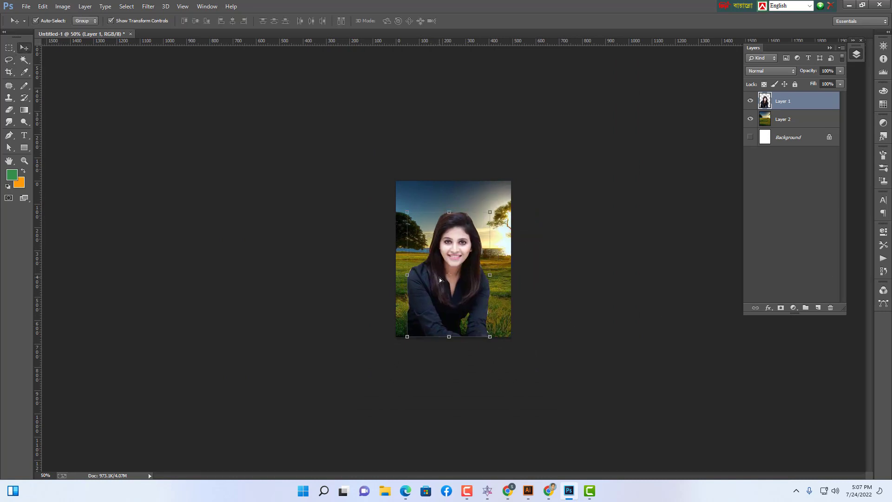
key("Delete")
key("Delete")
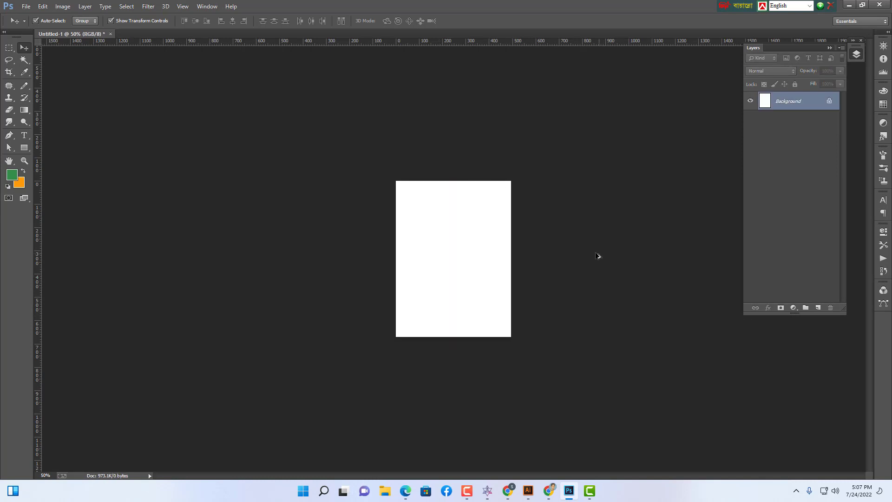
Step: Choose the Polygonal Lasso Tool and zoom the blank canvas to 100%
left_click(9, 60)
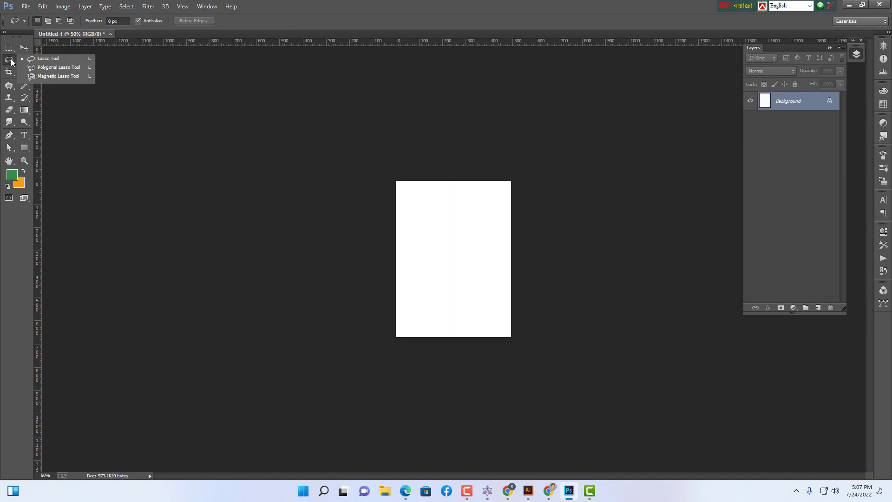
left_click(66, 70)
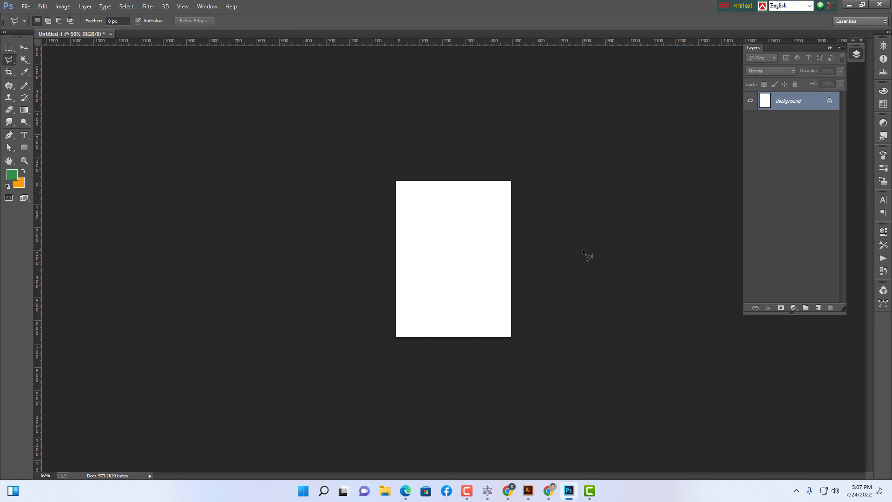
key("ctrl+plus")
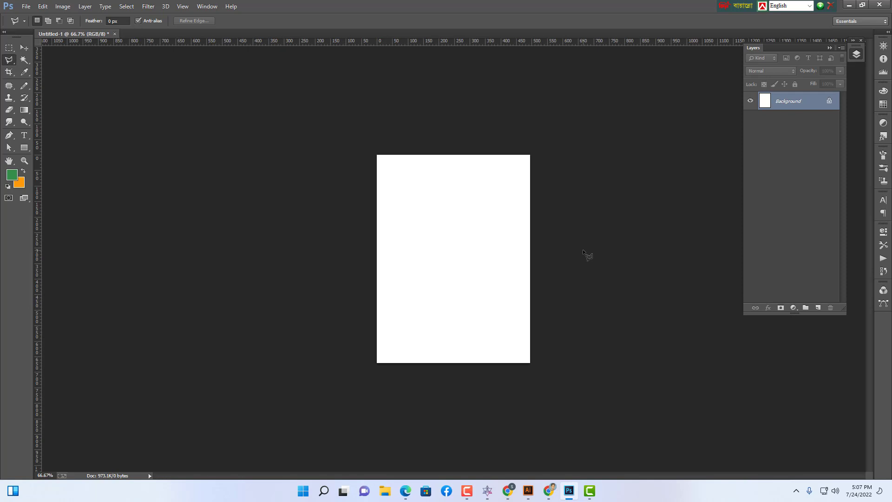
key("ctrl+plus")
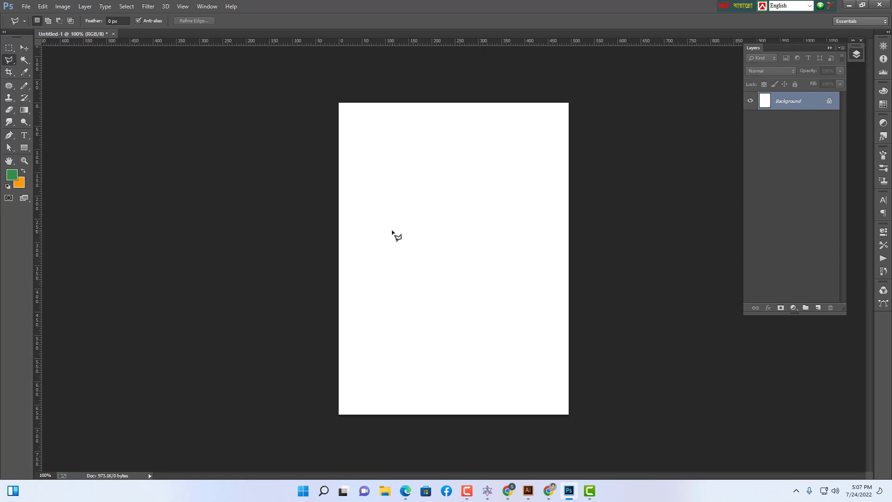
left_click(392, 231)
left_click(260, 21)
left_click(119, 322)
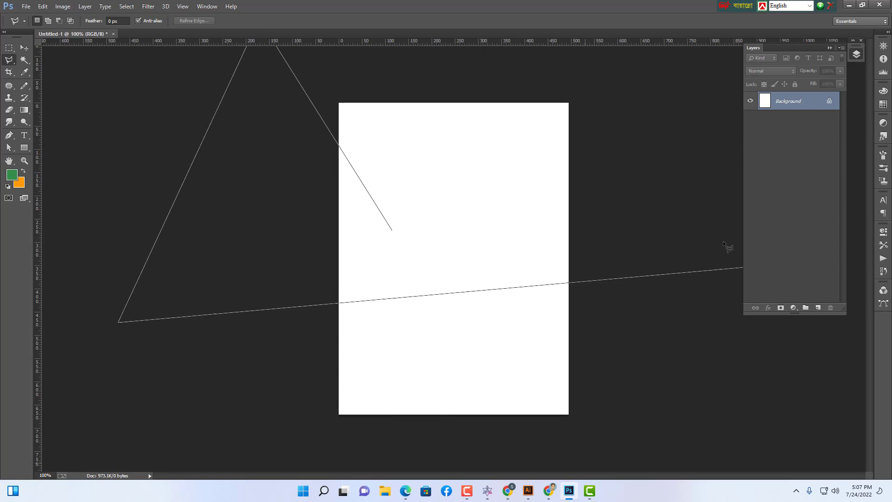
left_click(667, 103)
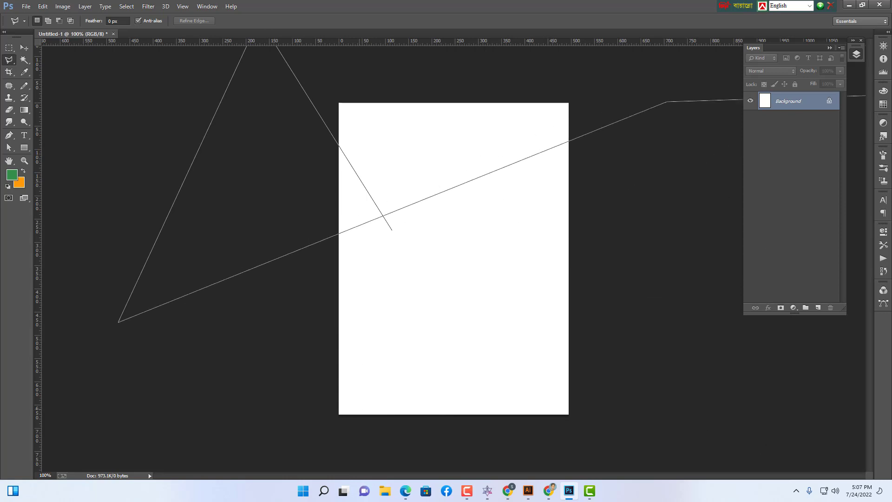
left_click(648, 364)
left_click(251, 314)
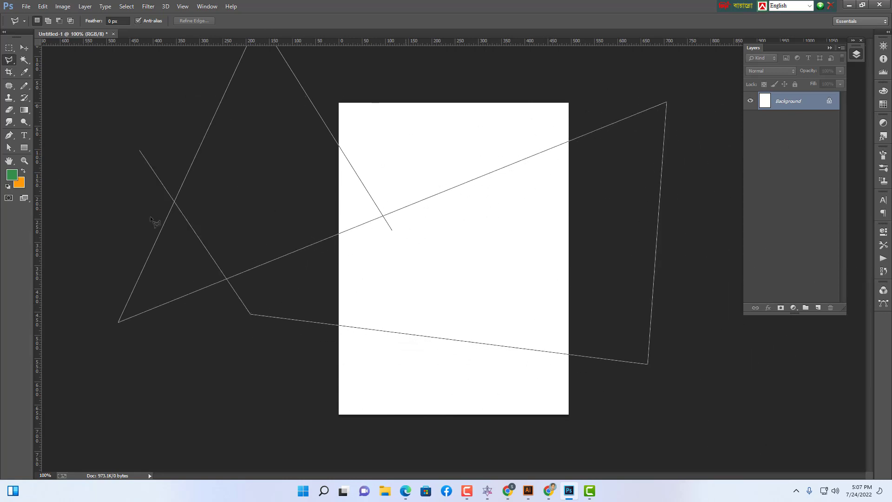
left_click(395, 91)
left_click(9, 279)
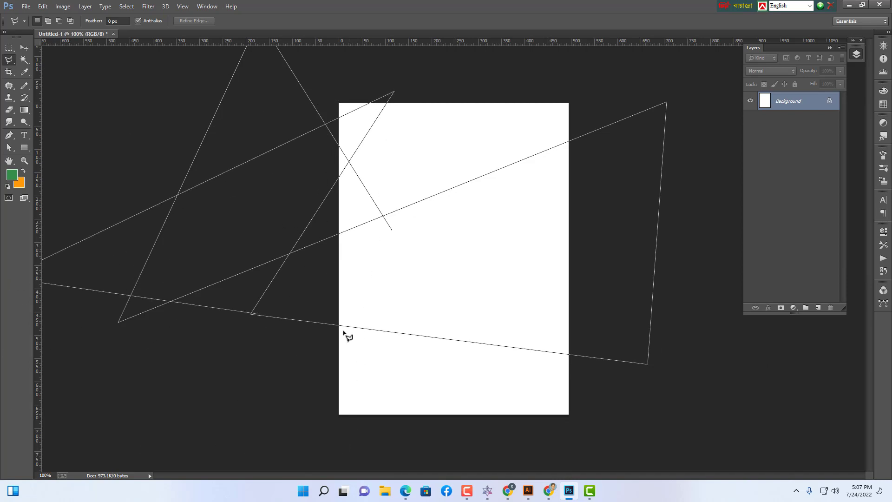
left_click(452, 352)
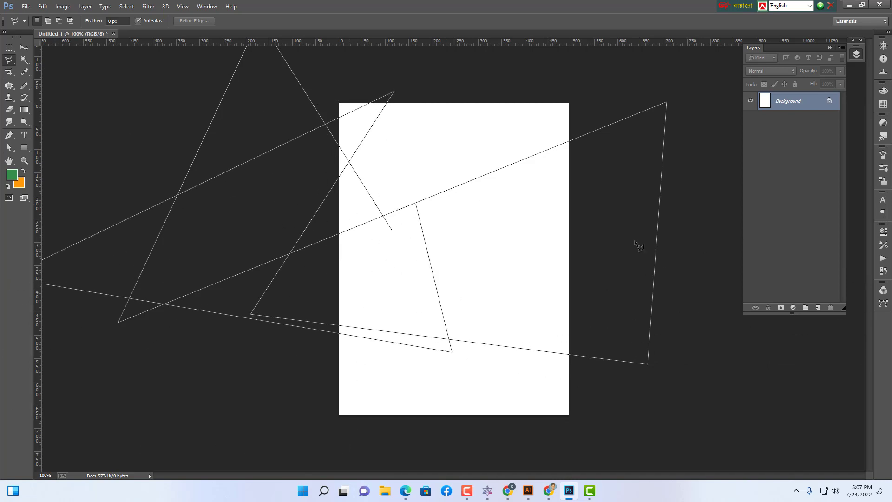
double_click(578, 333)
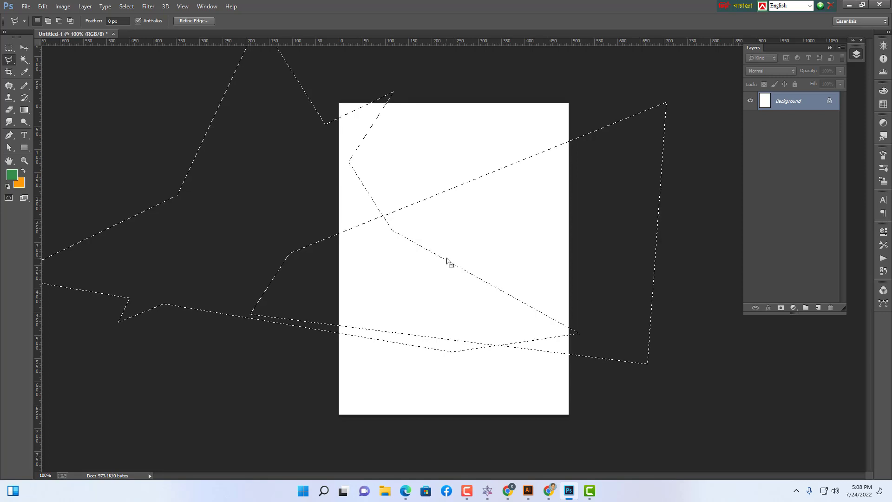
key("ctrl+d")
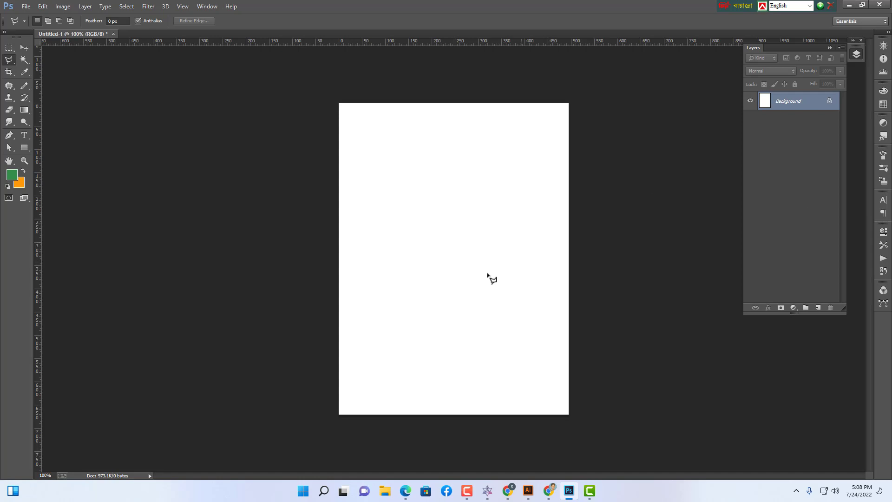
left_click(411, 104)
left_click(407, 183)
left_click(385, 200)
left_click(372, 236)
left_click(386, 271)
left_click(386, 288)
left_click(378, 310)
left_click(395, 349)
left_click(396, 358)
left_click(392, 389)
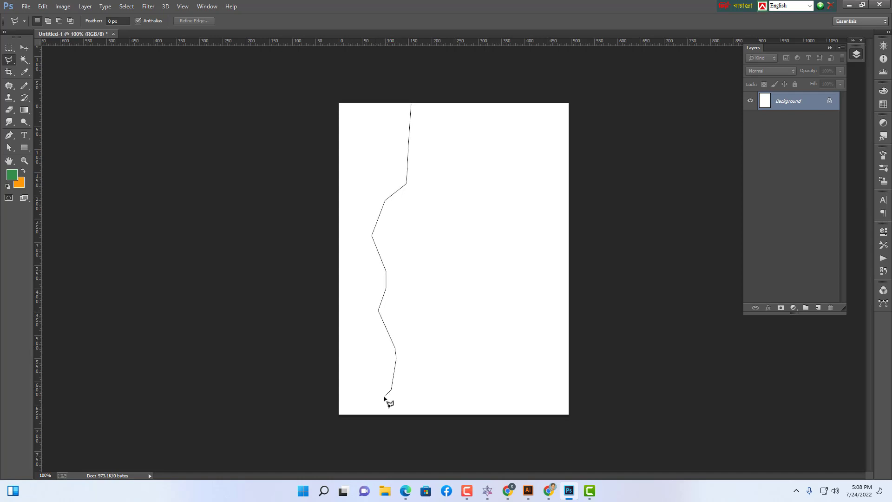
left_click(366, 428)
left_click(252, 266)
left_click(263, 176)
left_click(281, 110)
left_click(308, 81)
left_click(330, 74)
left_click(408, 86)
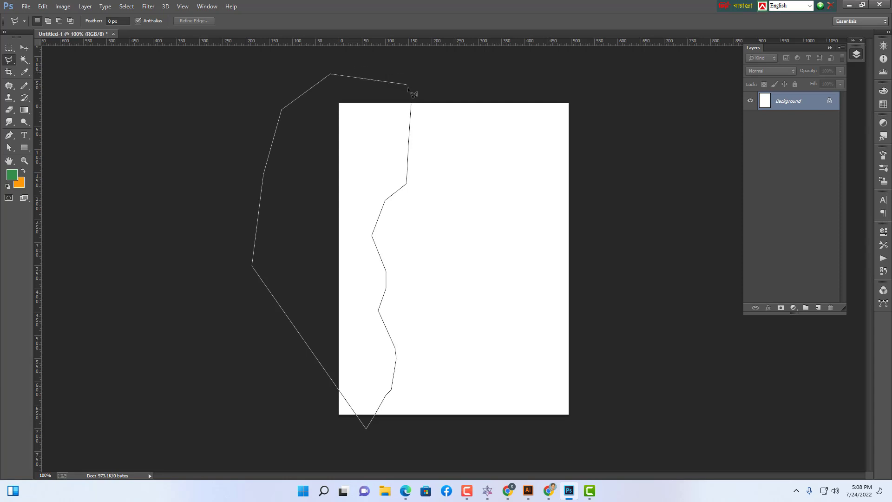
left_click(412, 105)
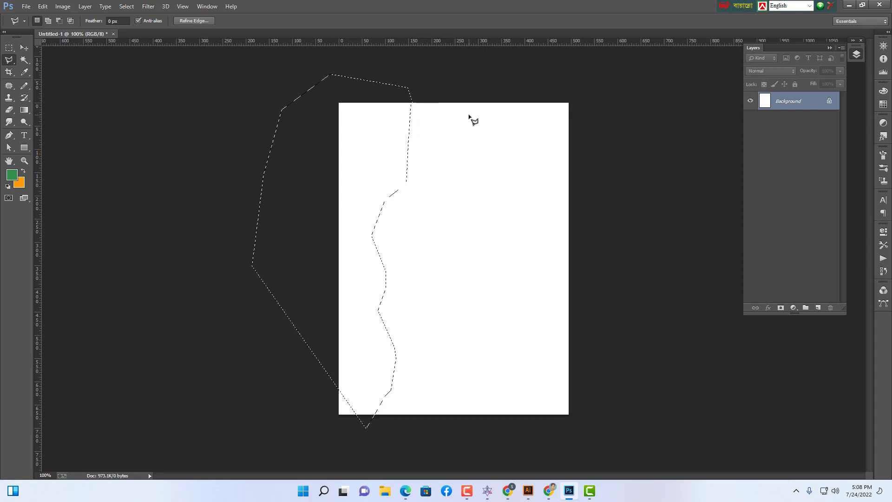
key("alt+BackSpace")
key("ctrl+z")
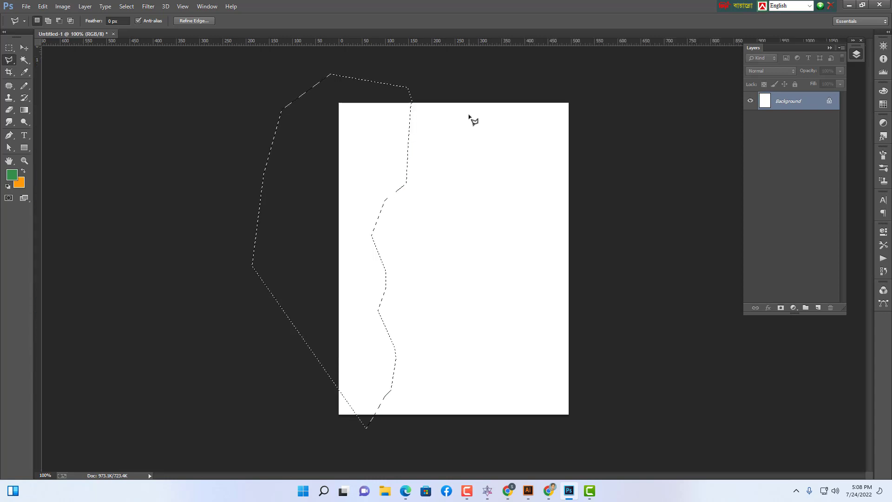
key("ctrl+d")
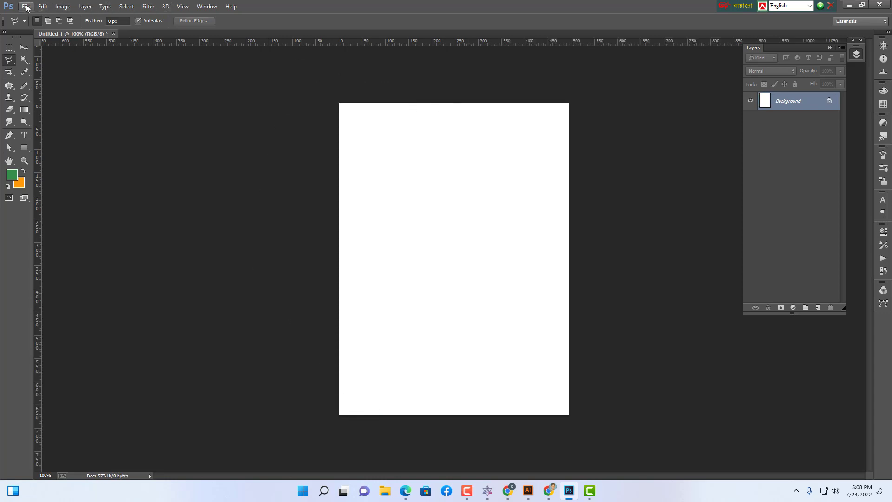
left_click(25, 6)
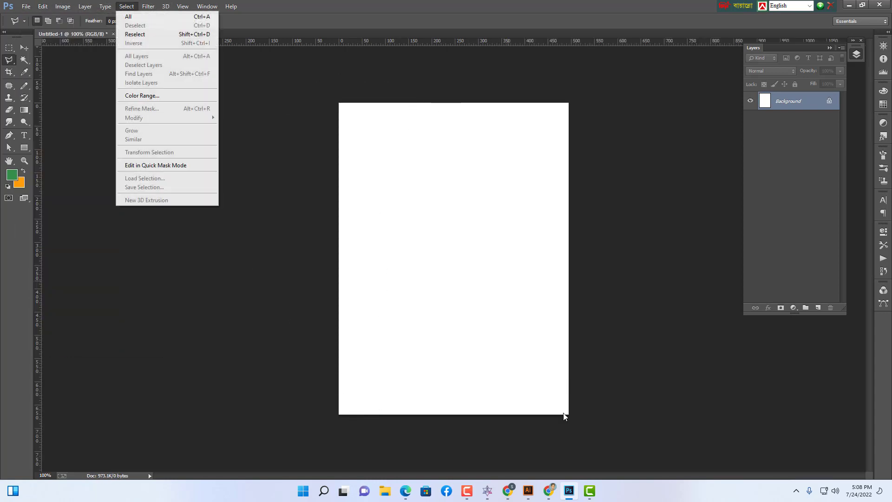
Step: In Chrome, view the sunset nature image, then return to its search results
left_click(508, 491)
left_click(548, 491)
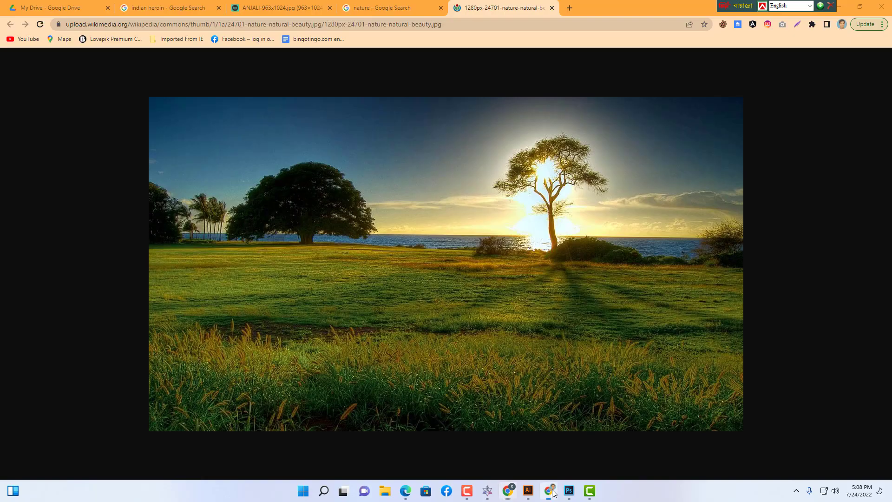
right_click(437, 217)
left_click(384, 6)
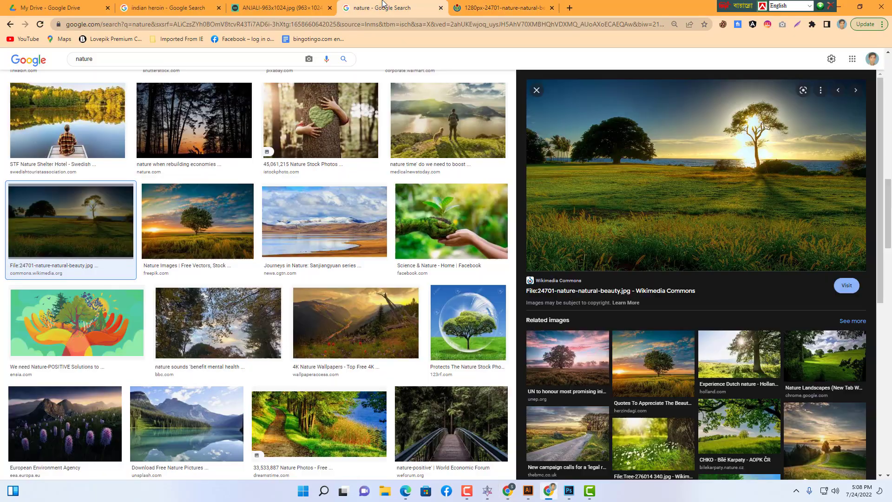
Step: Copy the portrait photo from its page and return to Photoshop
left_click(268, 5)
right_click(430, 208)
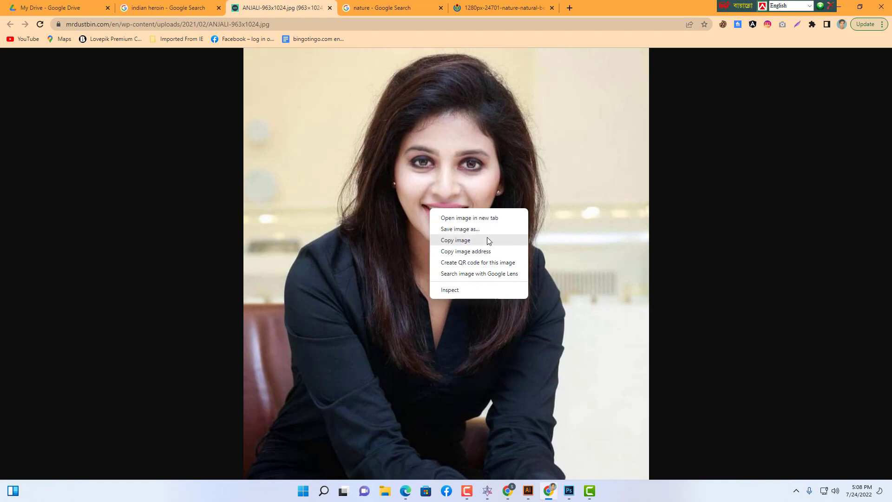
left_click(487, 238)
left_click(569, 490)
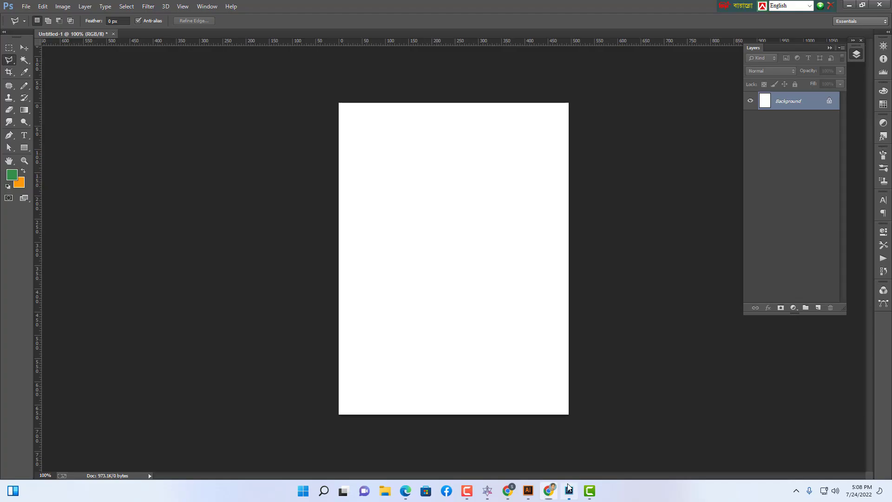
Step: Paste the portrait as Layer 1, then move and scale it to cover the white canvas
key("ctrl+v")
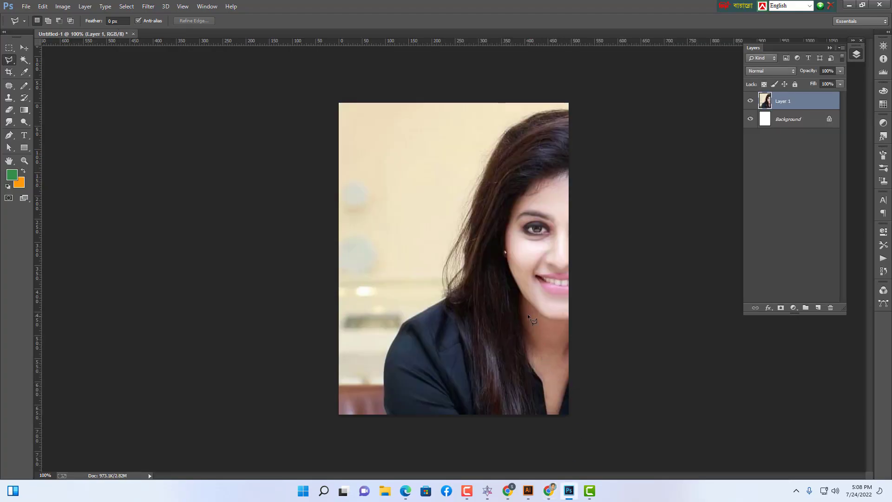
left_click(23, 48)
left_click_drag(542, 293, 451, 276)
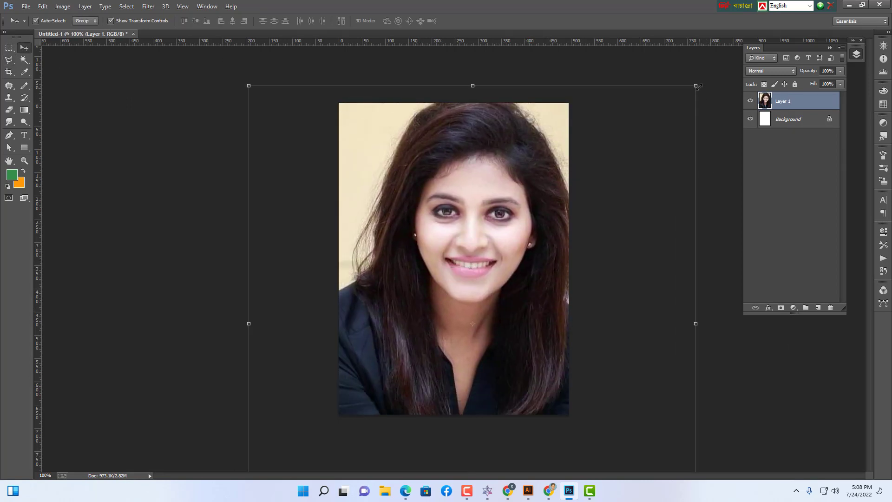
left_click_drag(698, 86, 557, 172)
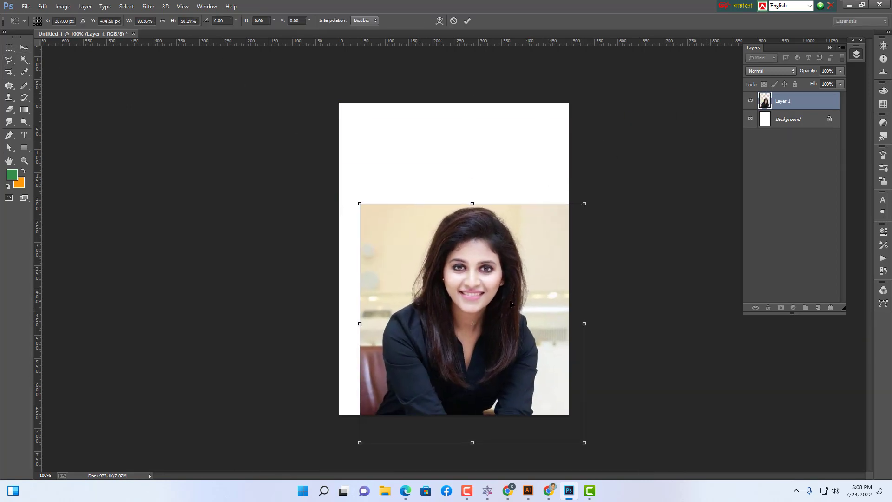
left_click_drag(511, 304, 490, 223)
left_click_drag(563, 362, 616, 415)
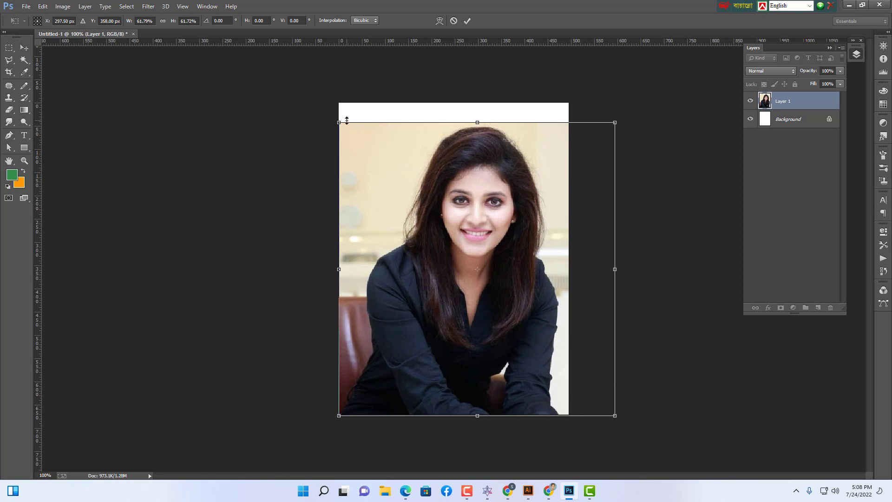
left_click_drag(347, 120, 329, 97)
key("Return")
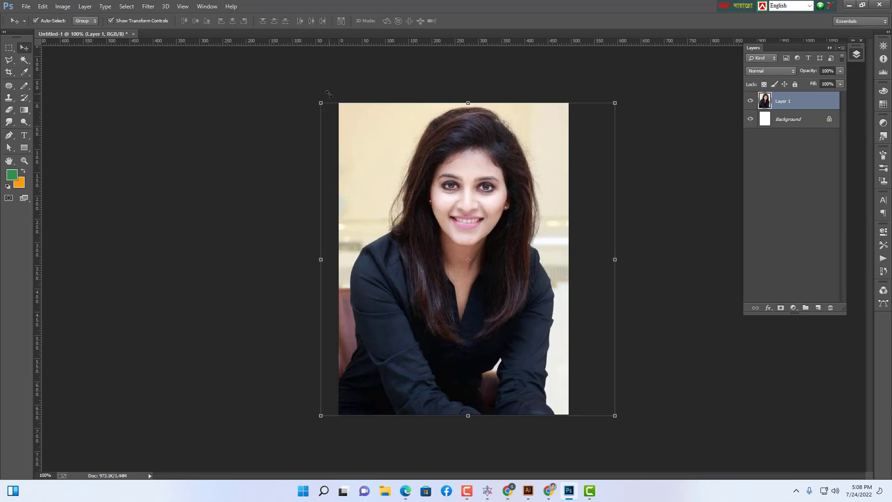
Step: Reselect Layer 1 and start a Polygonal Lasso outline at the person's left edge
left_click(683, 185)
left_click(791, 106)
right_click(9, 61)
left_click(56, 69)
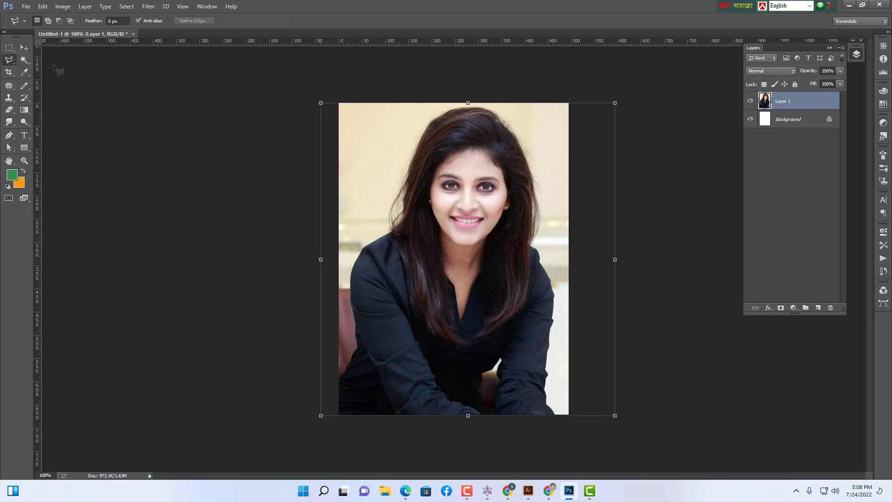
left_click(340, 380)
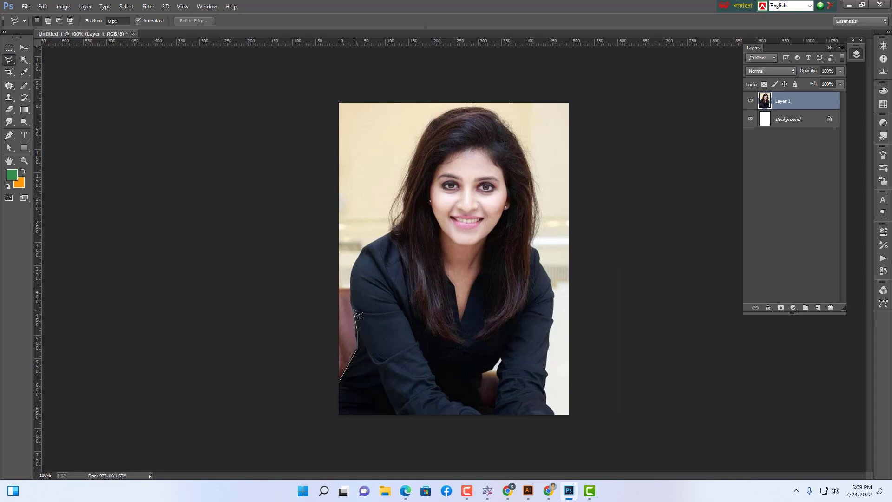
Step: Add Polygonal Lasso points up the shirt edge and left shoulder to the hair edge
left_click(350, 283)
scroll(362, 254, "up", 2)
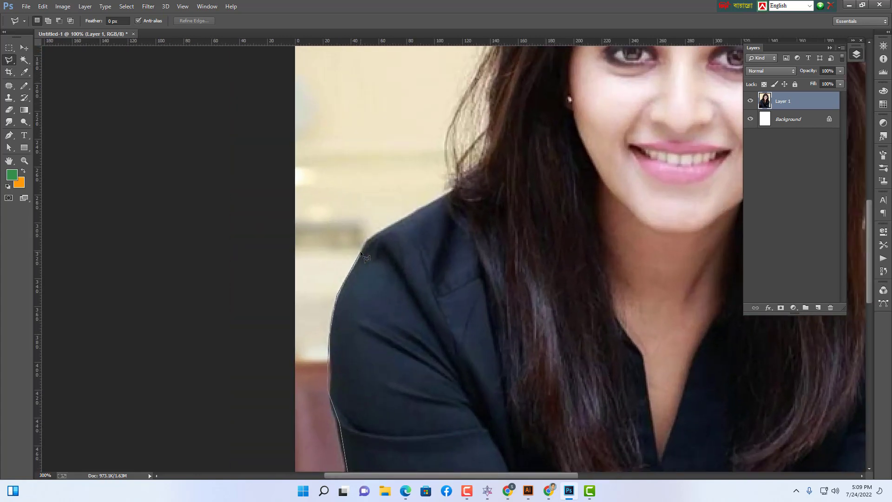
left_click(367, 239)
left_click_drag(478, 157, 454, 240)
left_click(421, 226)
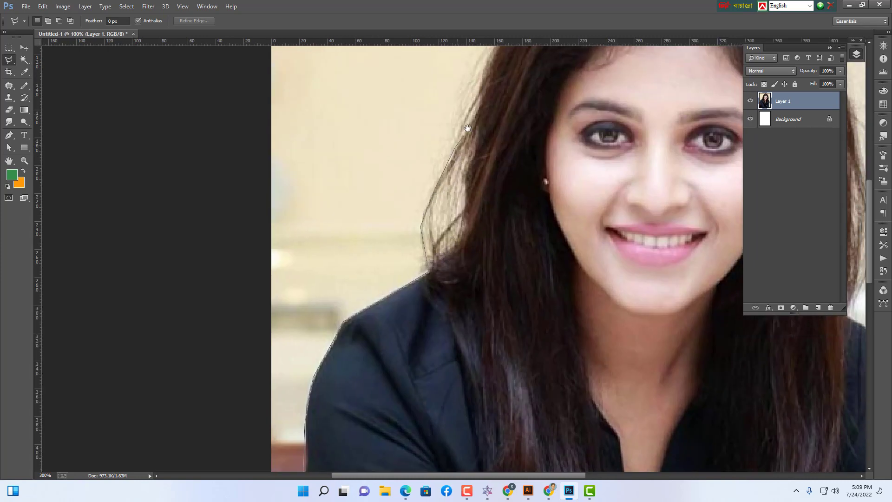
left_click_drag(468, 127, 426, 290)
left_click(421, 301)
left_click(434, 239)
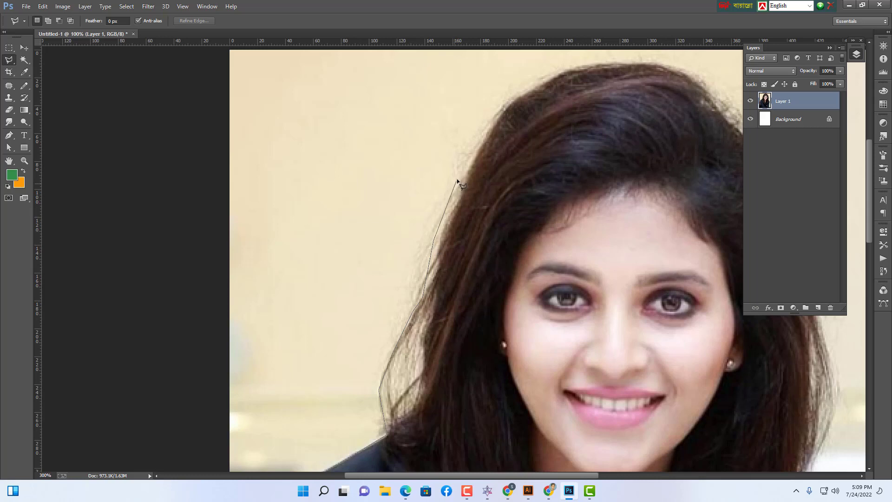
mouse_move(480, 130)
left_mouse_down()
mouse_move(399, 272)
mouse_move(378, 286)
left_mouse_up()
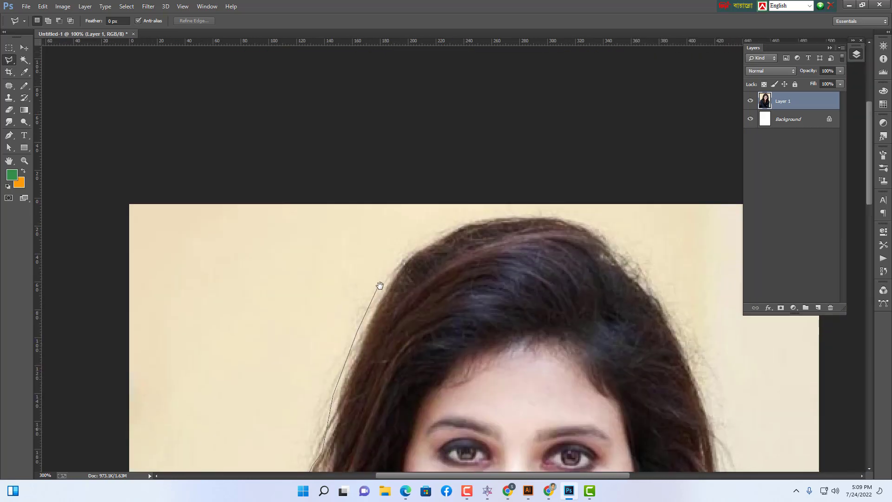
left_click(379, 284)
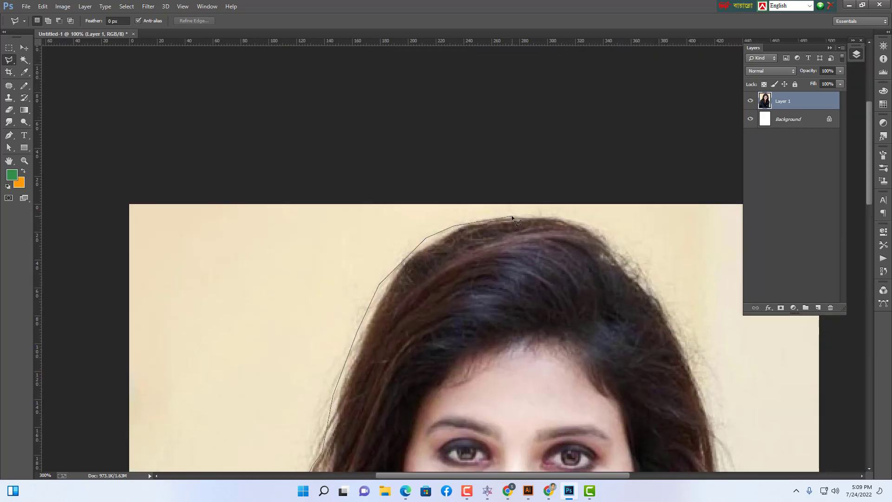
Step: Continue the outline over the top of the hair and down its right edge
left_click(577, 219)
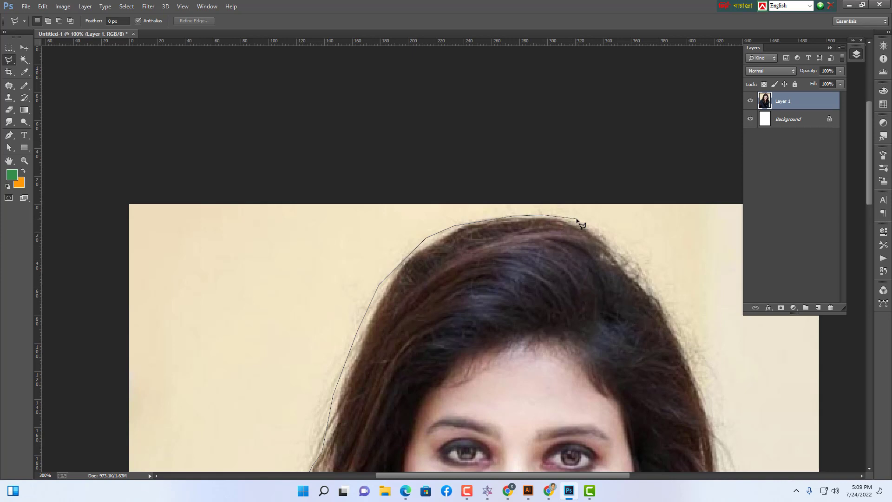
left_click(629, 253)
left_click(665, 302)
left_click_drag(703, 385, 522, 149)
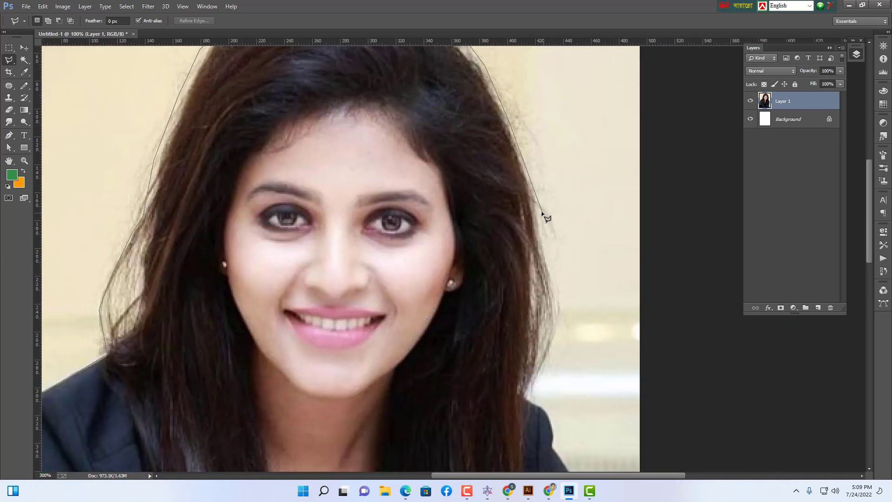
left_click(537, 209)
left_click(541, 249)
left_click(554, 296)
left_click(553, 330)
left_click(545, 372)
left_click(526, 393)
left_click_drag(509, 374, 433, 209)
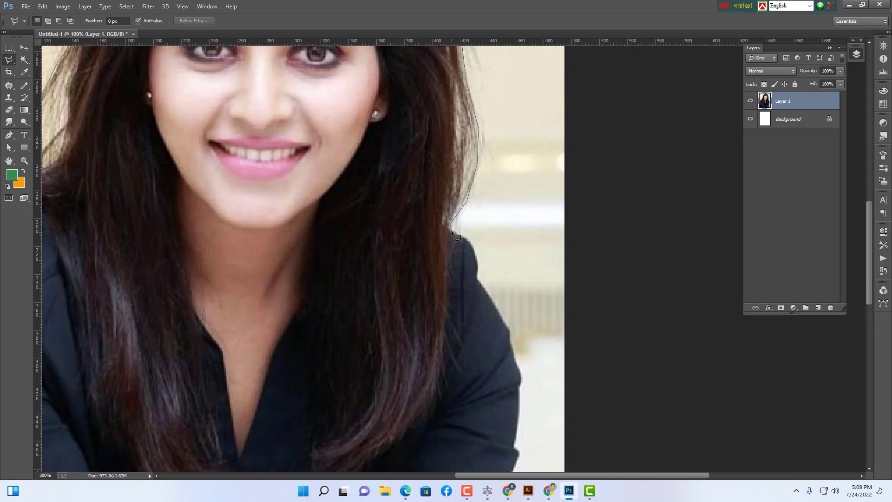
Step: Extend the outline down the right shoulder and arm edge, then zoom out to the whole photo
left_click(480, 267)
left_click_drag(461, 251, 352, 158)
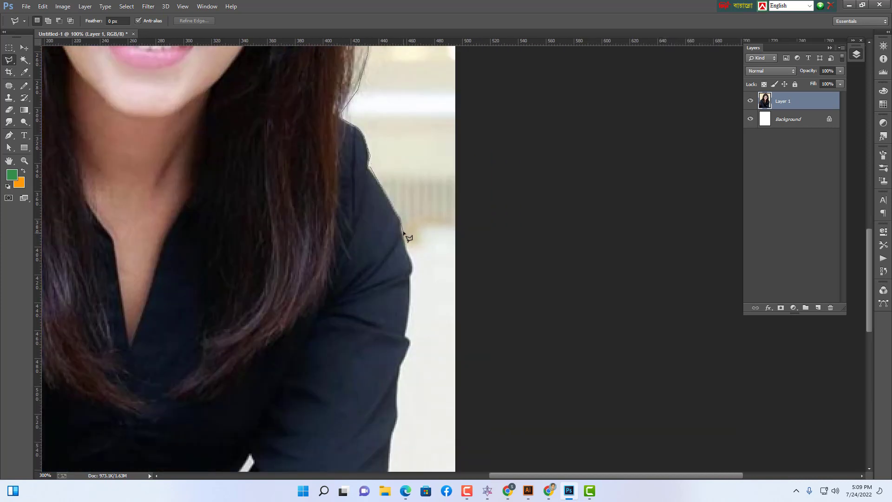
left_click(406, 252)
left_click(414, 275)
left_click_drag(405, 334, 404, 210)
left_click(406, 185)
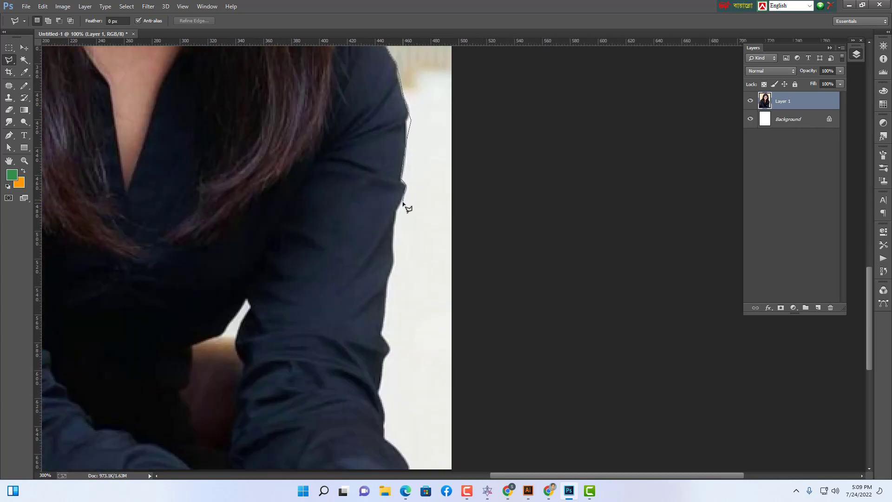
scroll(387, 181, "down", 3)
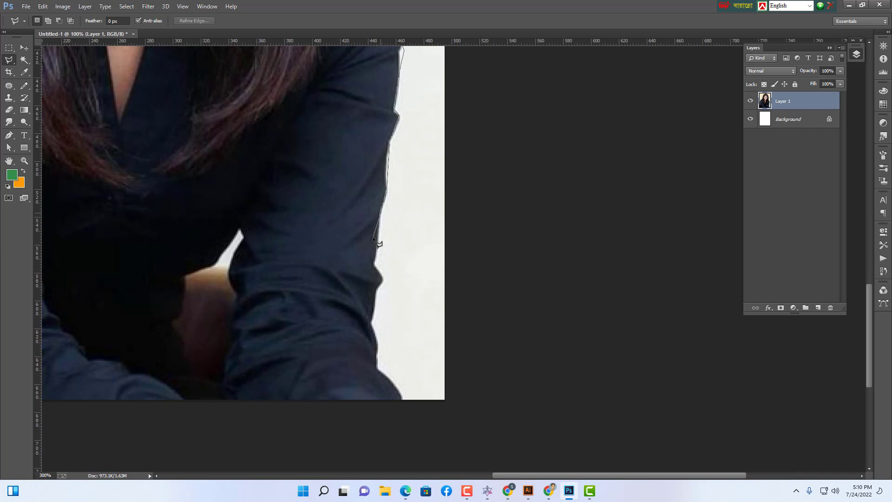
scroll(376, 232, "down", 3)
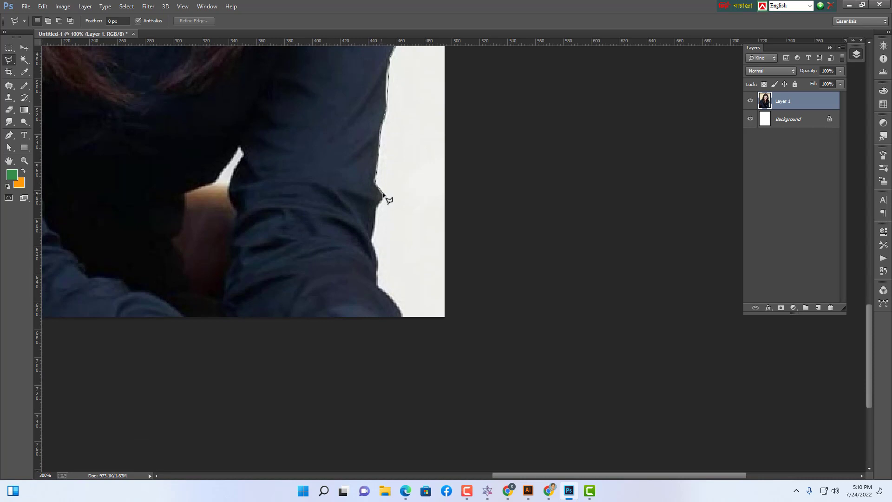
left_click(383, 194)
mouse_move(385, 222)
left_mouse_down()
mouse_move(376, 167)
mouse_move(358, 154)
left_mouse_up()
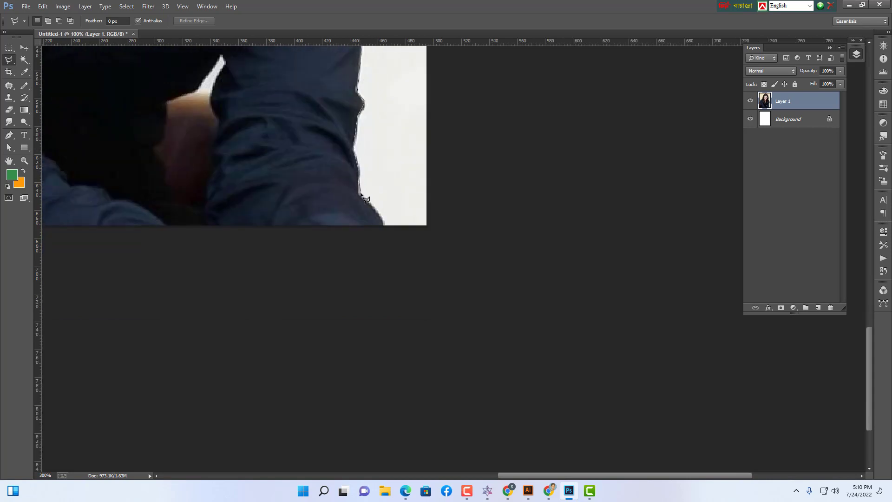
left_click_drag(357, 181, 350, 155)
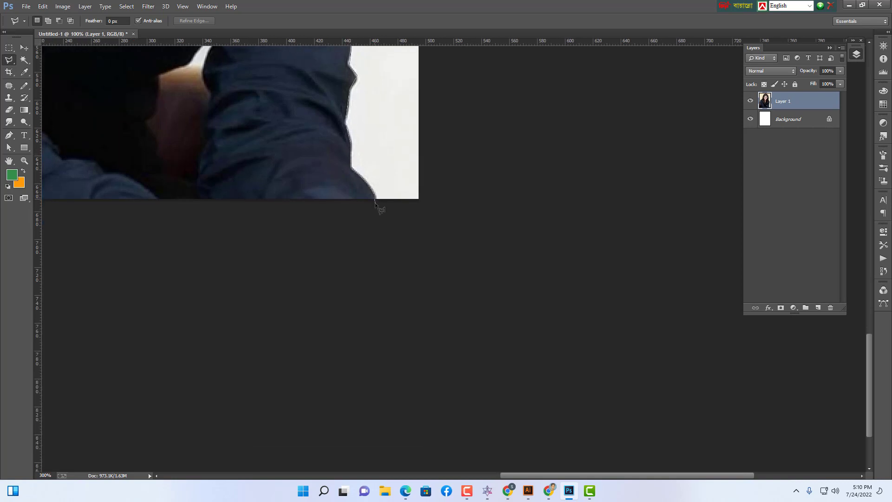
key("ctrl+minus")
key("ctrl+minus")
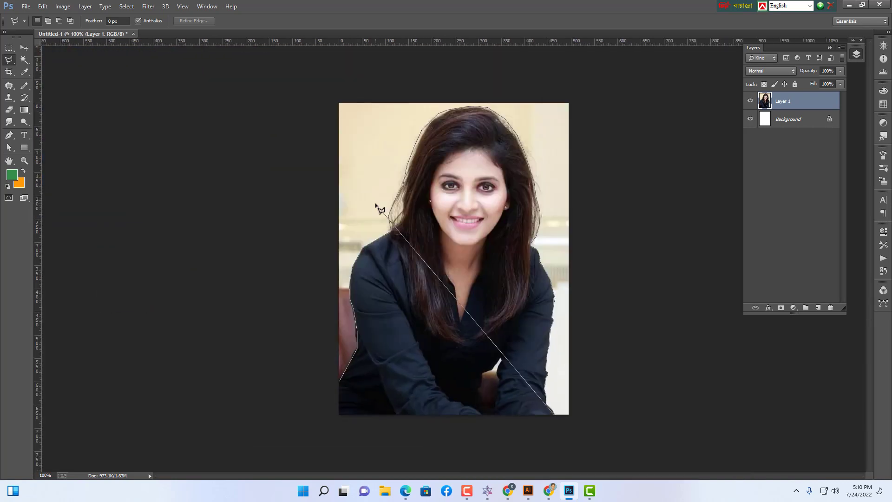
Step: Trace a Polygonal Lasso outline outside the photo and close it, selecting the background around the woman
left_click(579, 448)
left_click(618, 284)
left_click(616, 122)
left_click(535, 76)
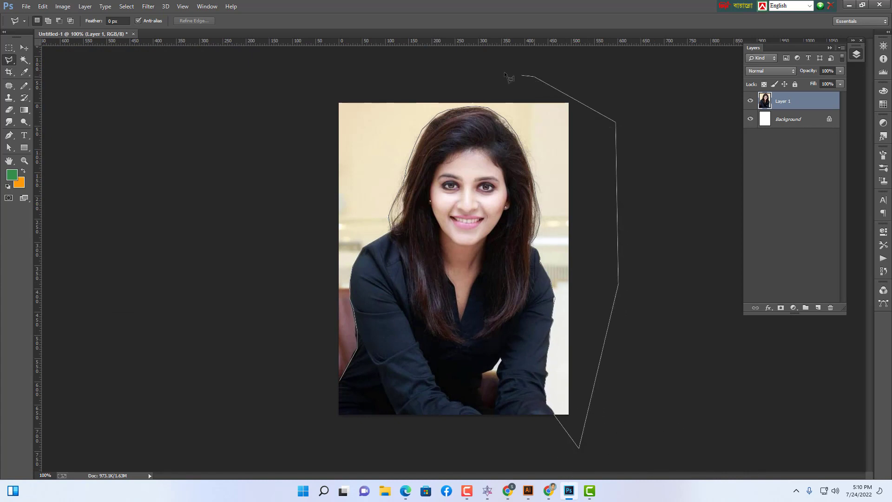
left_click(267, 82)
left_click(288, 406)
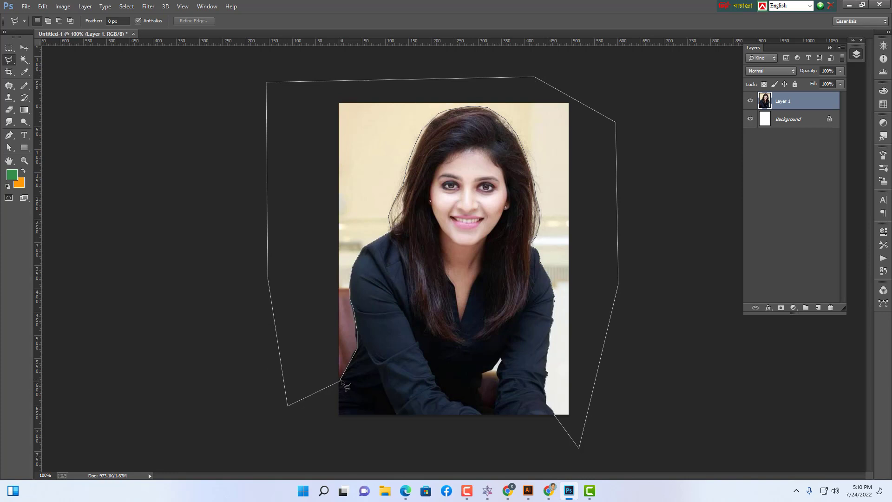
left_click(343, 400)
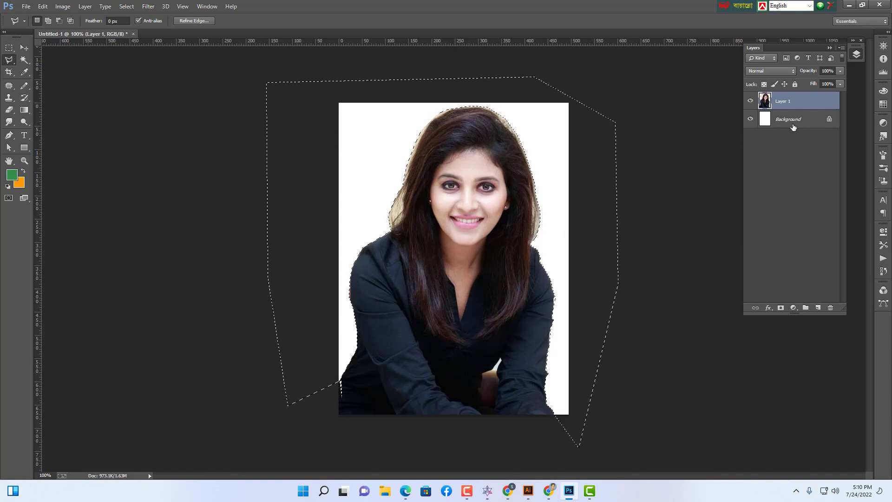
Step: Hide the Background layer, delete the selected backdrop to transparency, and deselect
key("ctrl+z")
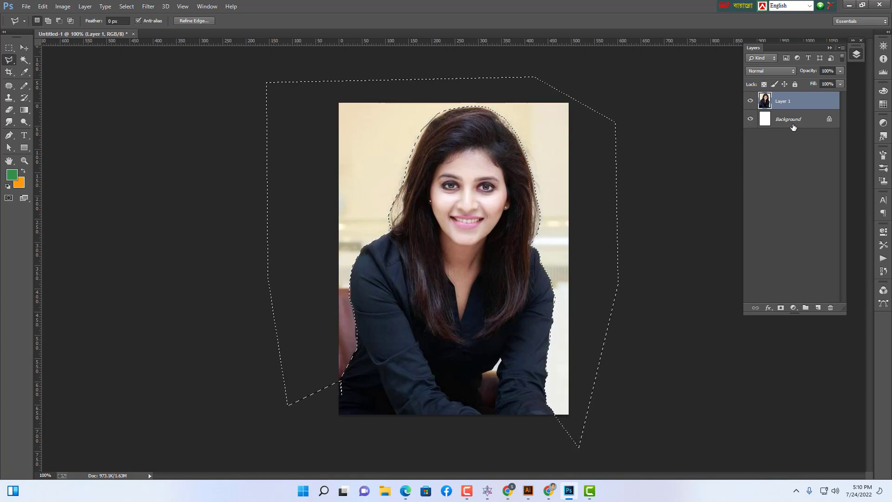
left_click(751, 119)
key("Delete")
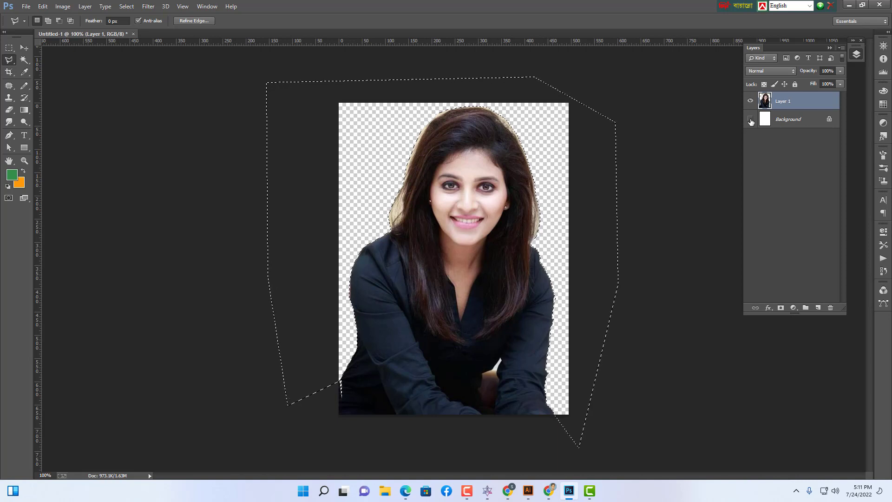
key("ctrl+d")
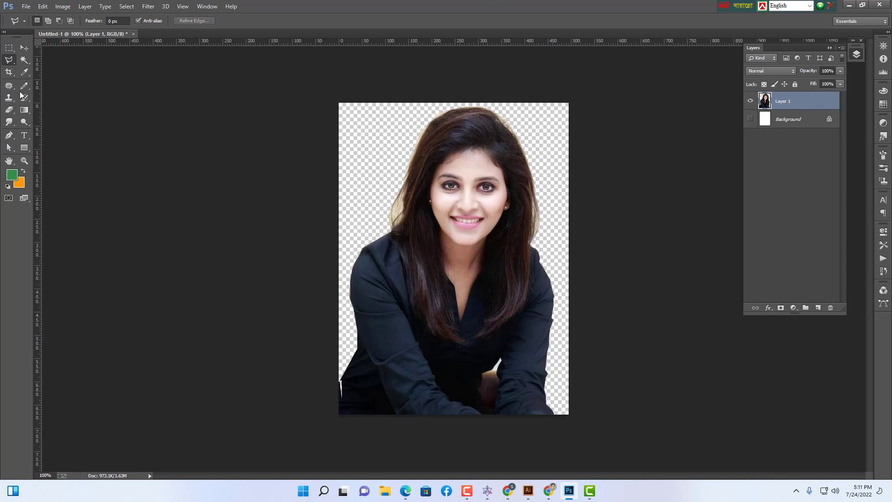
left_click(31, 47)
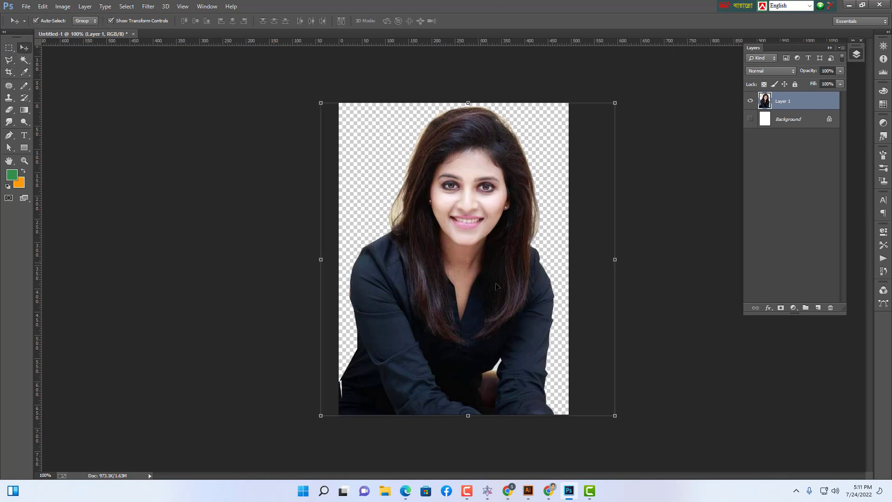
left_click(679, 249)
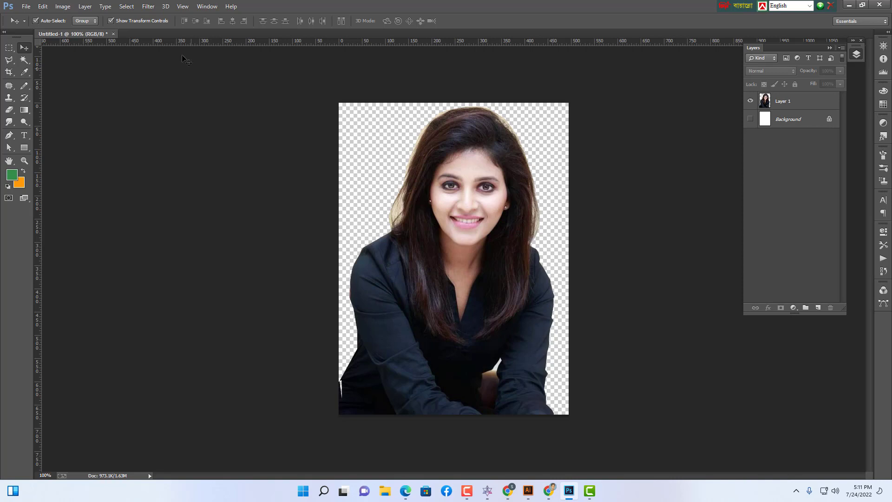
Step: Cancel the File > Open dialog, then copy the sunset landscape image from Chrome's nature results
left_click(27, 7)
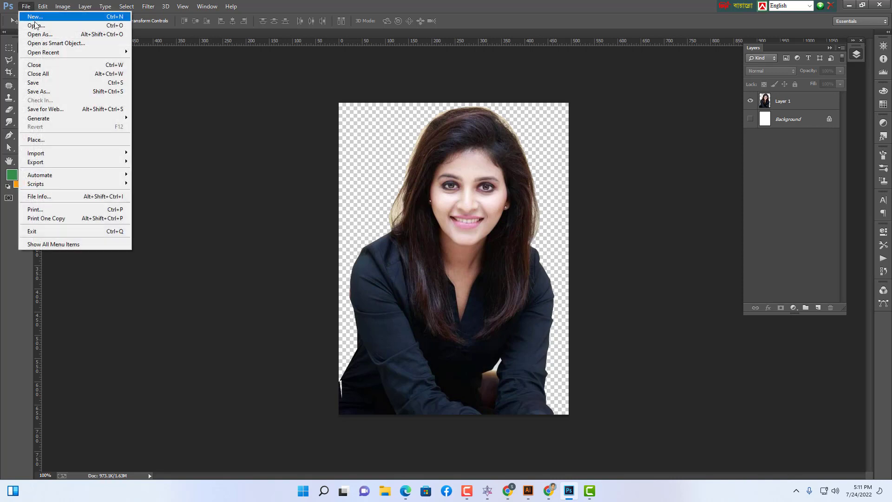
left_click(36, 25)
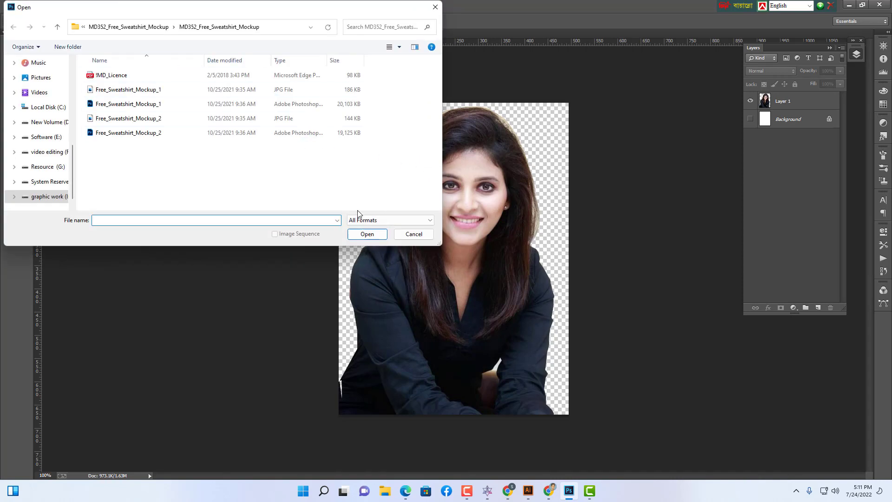
left_click(423, 234)
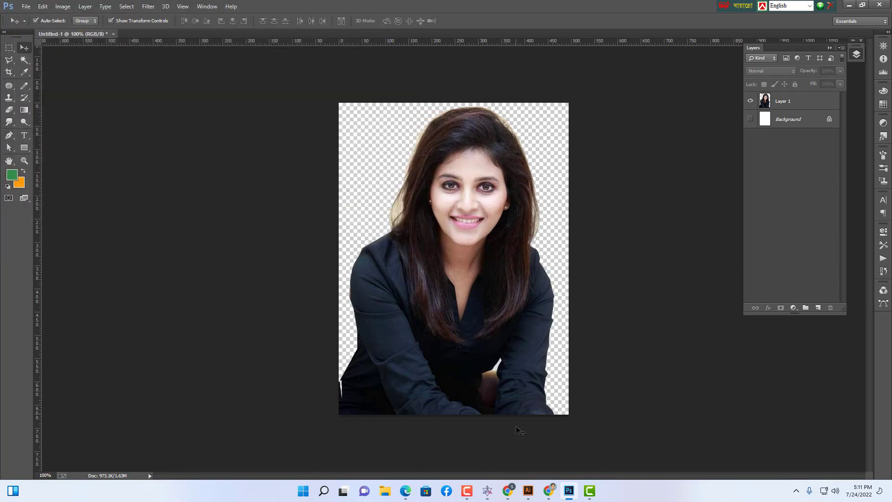
left_click(548, 490)
left_click(398, 8)
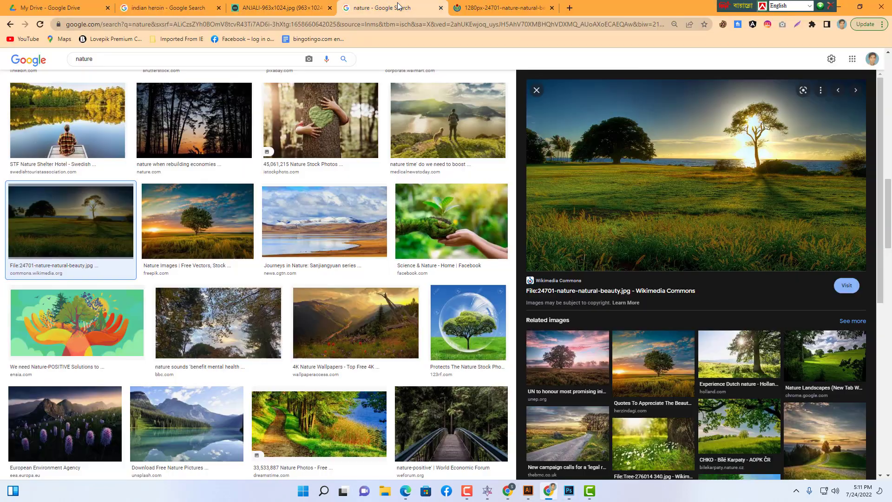
scroll(598, 302, "down", 1)
scroll(634, 333, "up", 3)
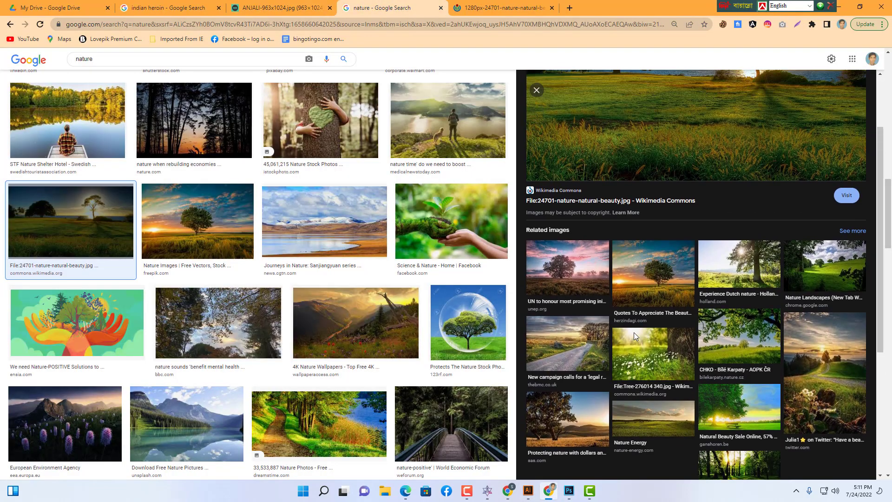
right_click(679, 198)
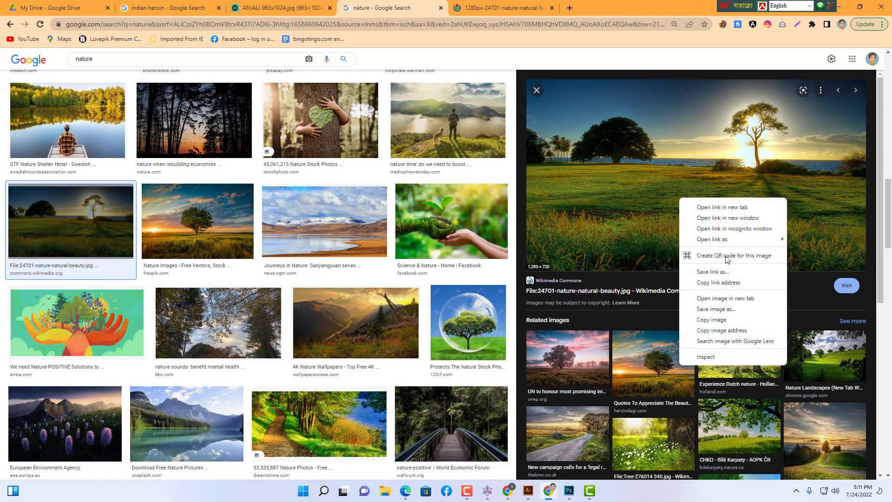
left_click(720, 320)
Step: Paste the sunset landscape, shift it left, and move the portrait layer above it
left_click(570, 490)
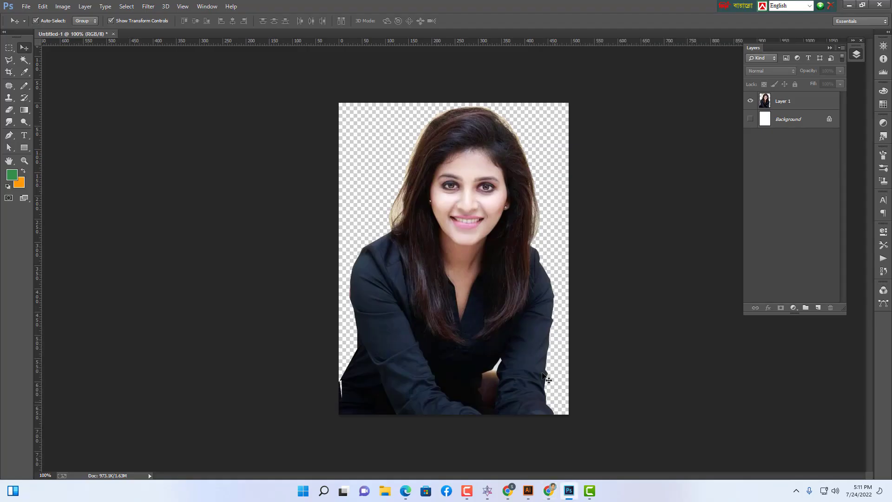
key("ctrl+v")
left_click_drag(483, 287, 534, 298)
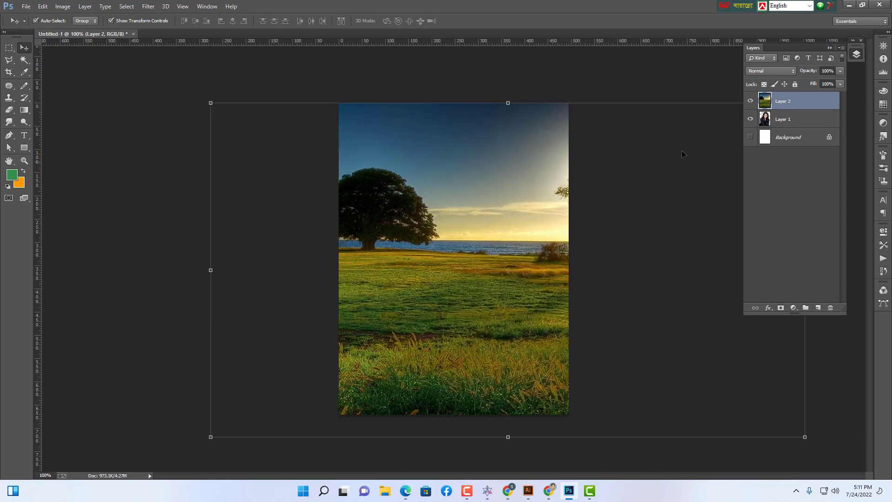
left_click(792, 124)
left_click_drag(791, 124, 790, 97)
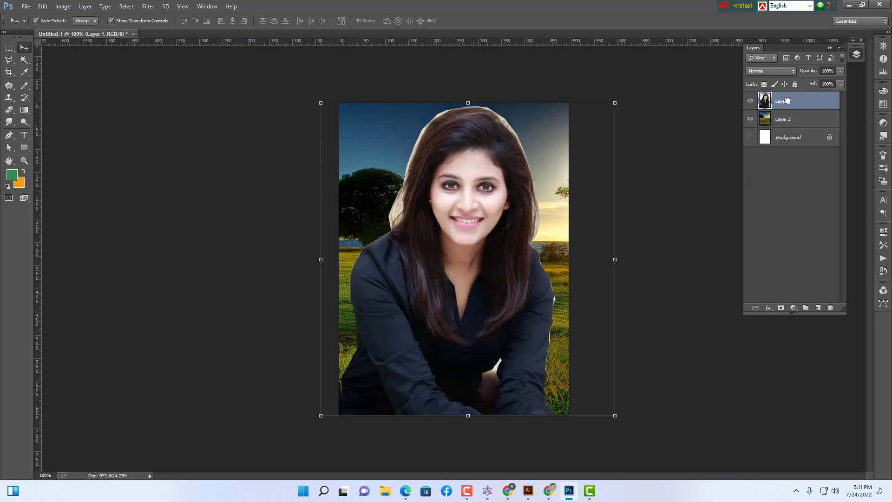
Step: Nudge the woman into position over the sunset, then begin stepping back with Ctrl+Alt+Z
left_click(575, 305)
left_click_drag(479, 300, 481, 300)
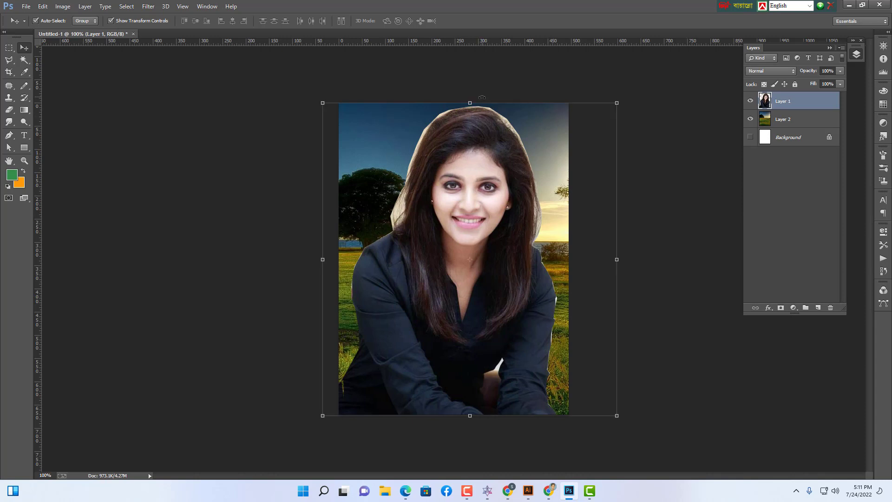
left_click_drag(484, 194, 481, 193)
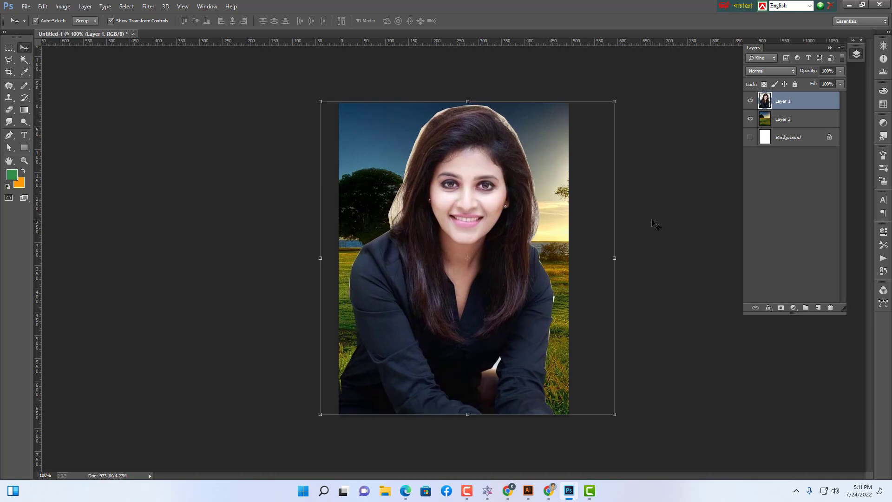
left_click(625, 258)
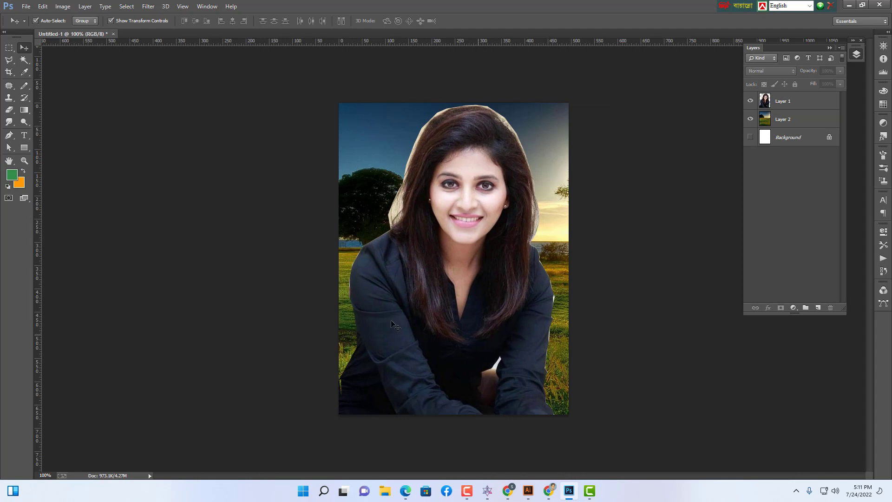
left_click_drag(502, 269, 504, 280)
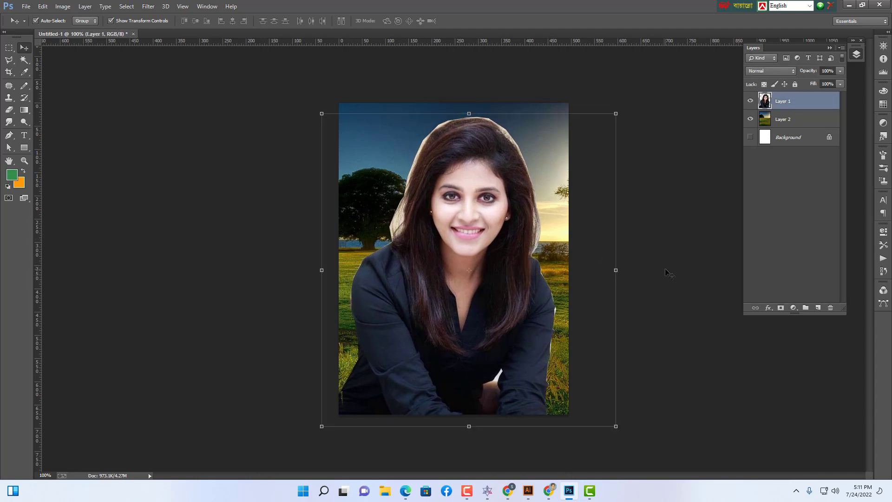
mouse_move(480, 338)
left_mouse_down()
mouse_move(458, 344)
mouse_move(485, 334)
mouse_move(480, 324)
left_mouse_up()
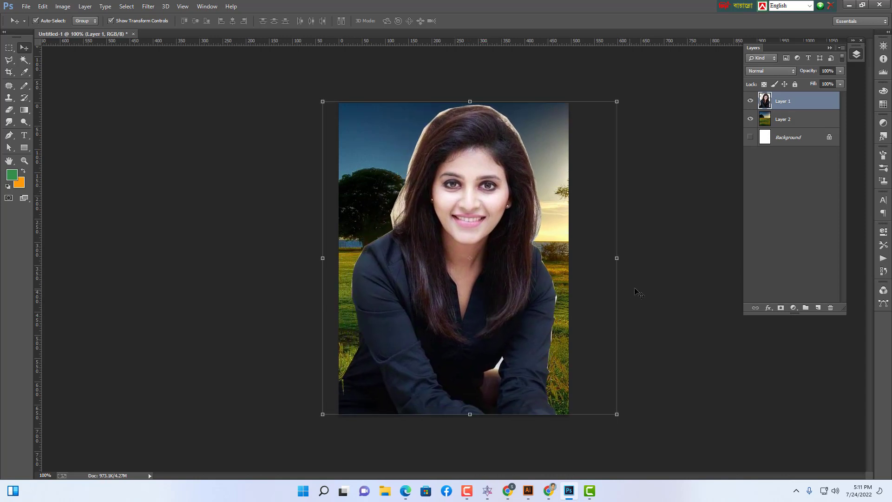
left_click(648, 286)
left_click(501, 312)
key("ctrl+alt+z")
key("ctrl+alt+z")
key("ctrl+alt+z")
key("ctrl+alt+z")
key("ctrl+alt+z")
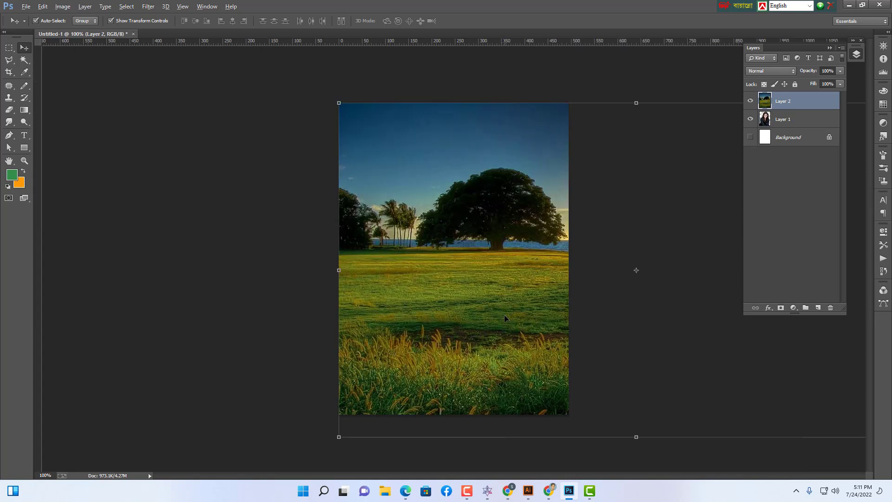
Step: Step back once more, switch to the Magnetic Lasso, and start tracing from the photo's lower-left edge
key("ctrl+alt+z")
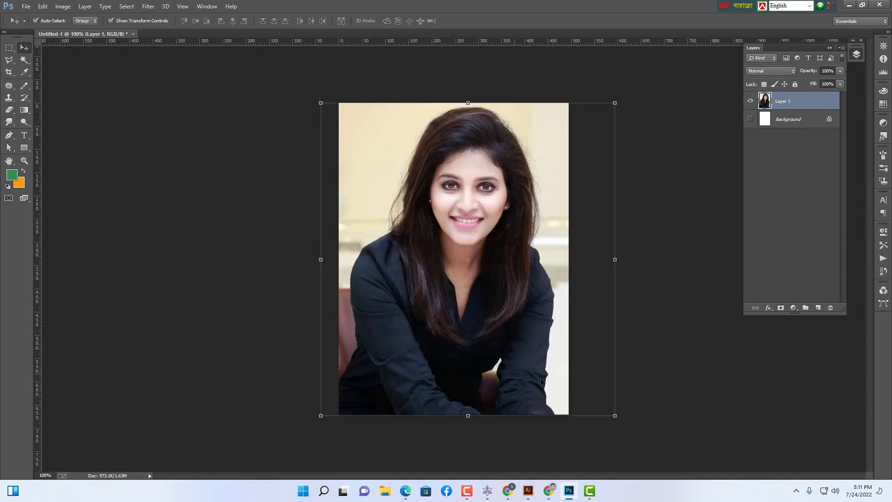
left_click(10, 61)
left_click(58, 76)
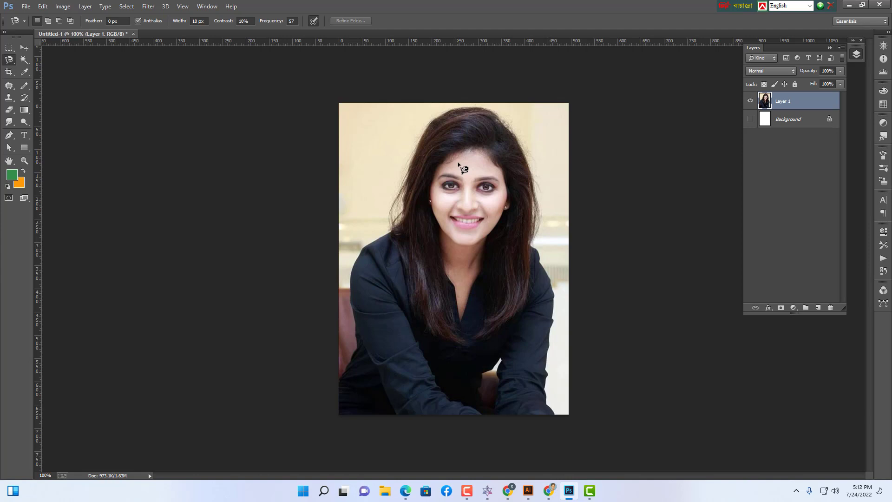
left_click(339, 384)
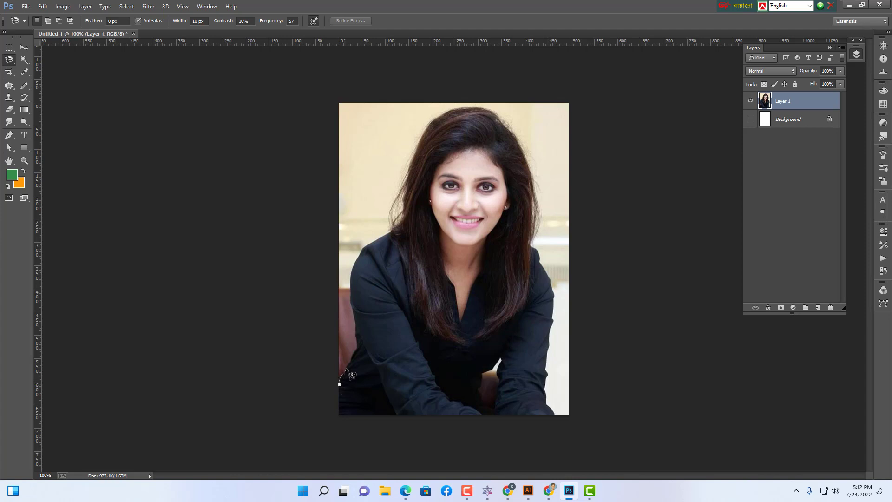
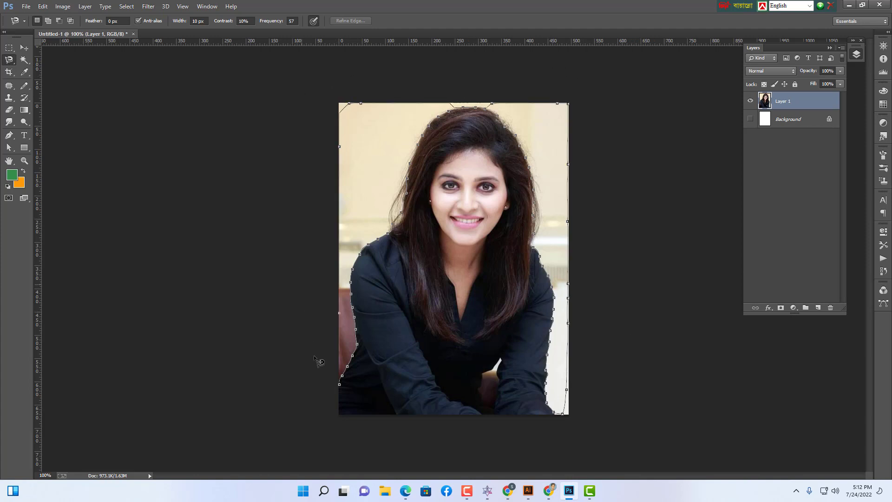
Step: Close the lasso selection around the background, delete it, and deselect
double_click(325, 391)
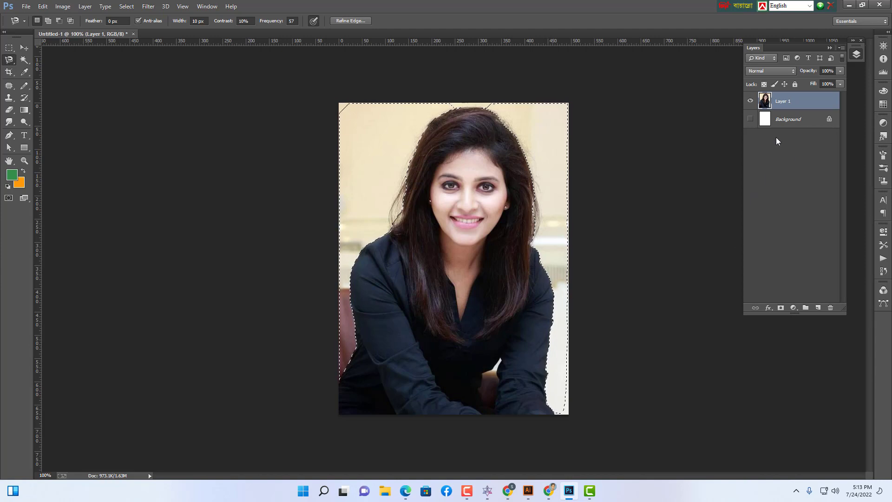
key("Delete")
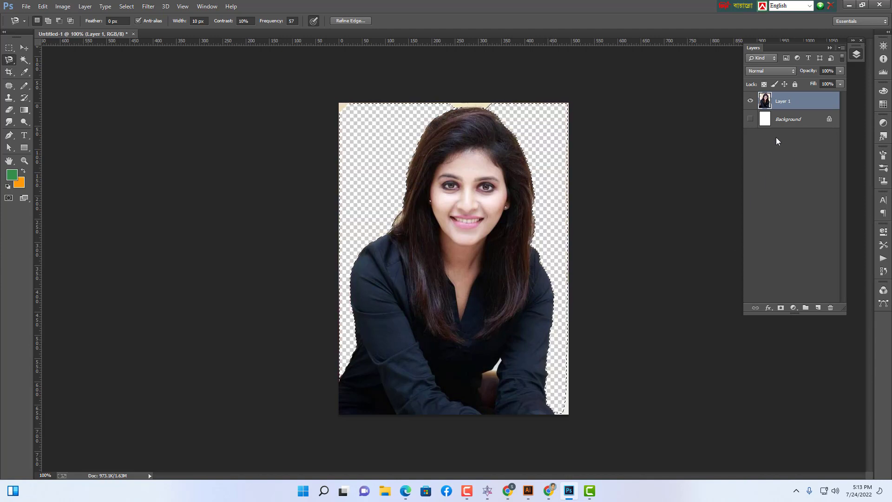
key("ctrl+d")
Step: Marquee the leftover strip along the top edge, then drop the selection
left_click(9, 48)
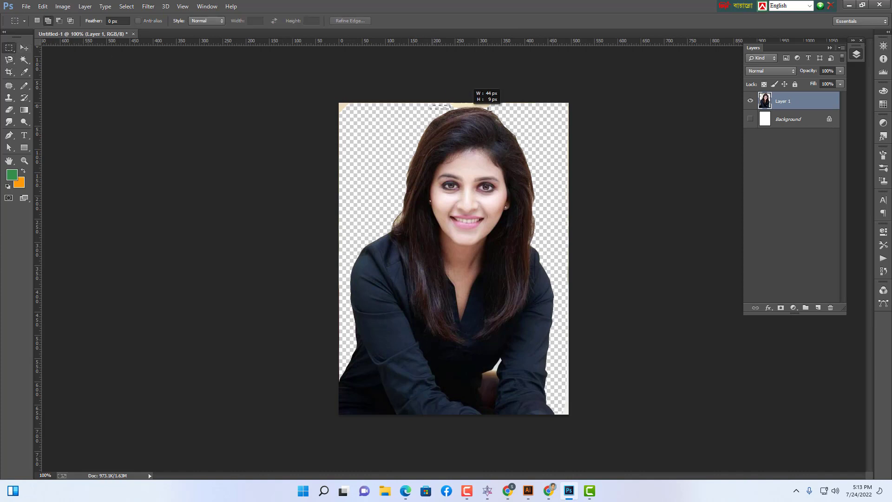
left_click_drag(488, 110, 531, 107)
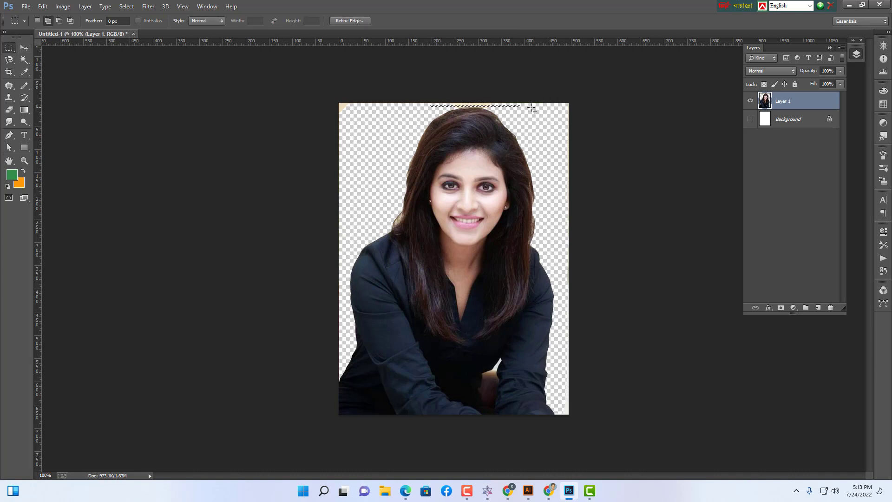
left_click_drag(428, 103, 508, 108)
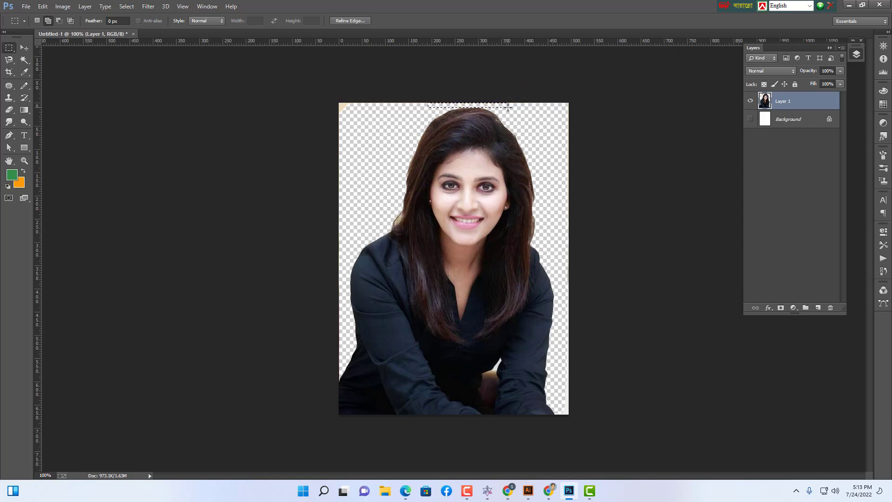
key("ctrl+d")
Step: Make the Background layer visible behind the cut-out, toggling it off and on to compare
left_click(31, 49)
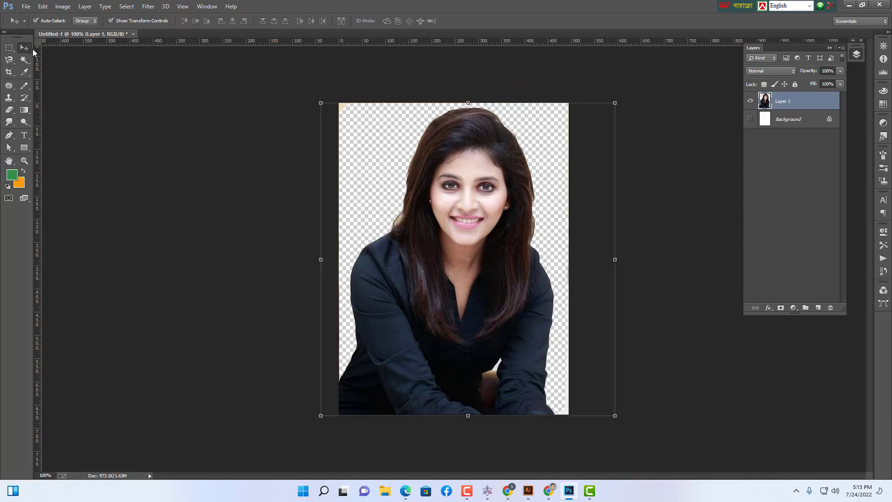
left_click(750, 120)
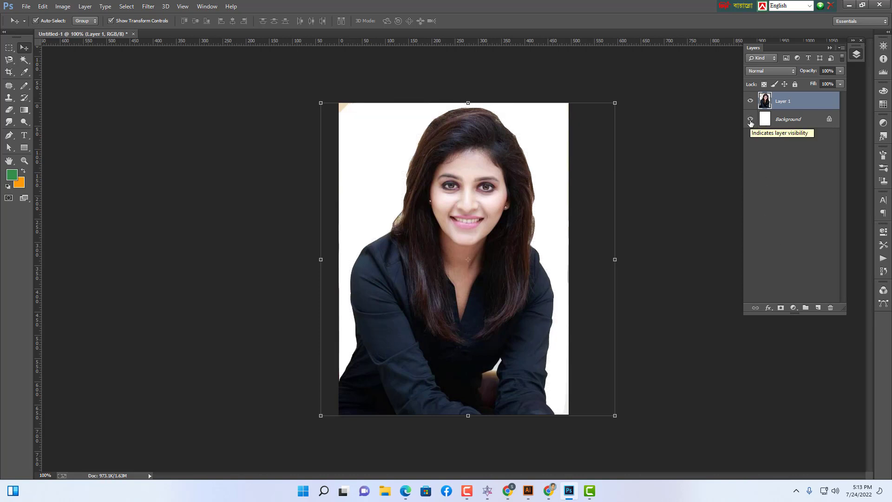
left_click(750, 120)
left_click(750, 120)
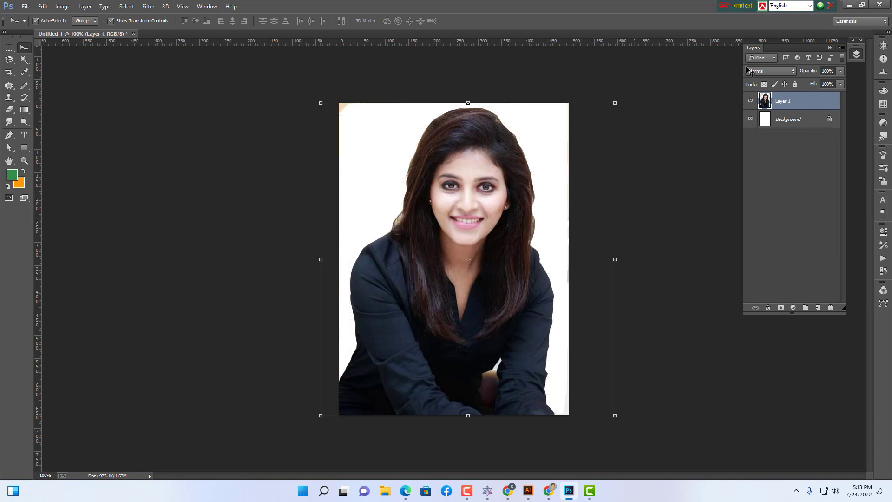
Step: Convert the Background to Layer 0, undo the conversion, and reselect the Background layer
left_click(830, 121)
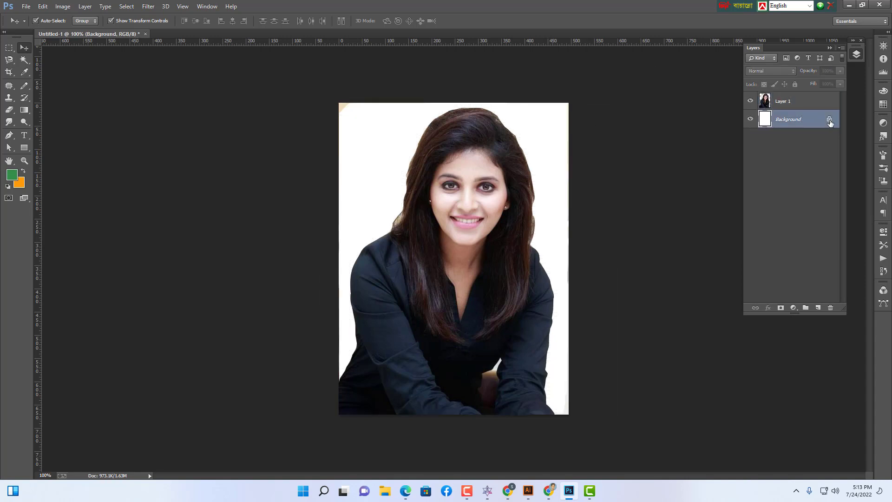
double_click(830, 121)
left_click(606, 215)
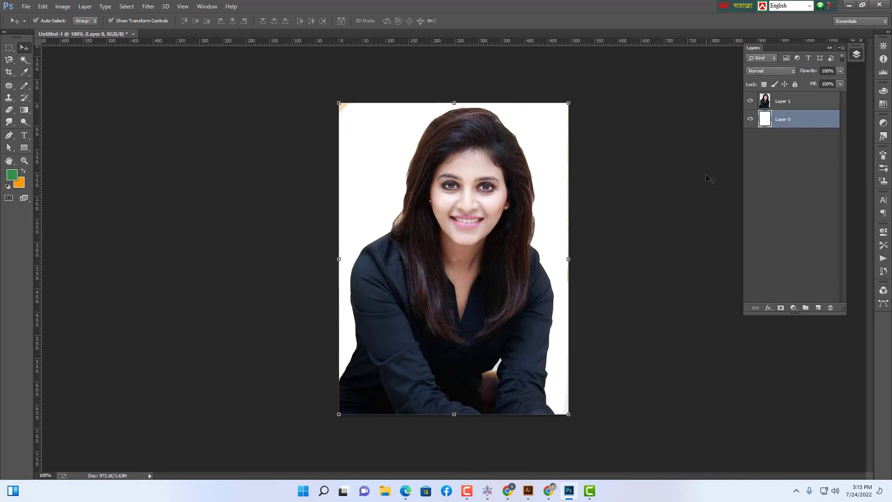
key("ctrl+z")
left_click(792, 119)
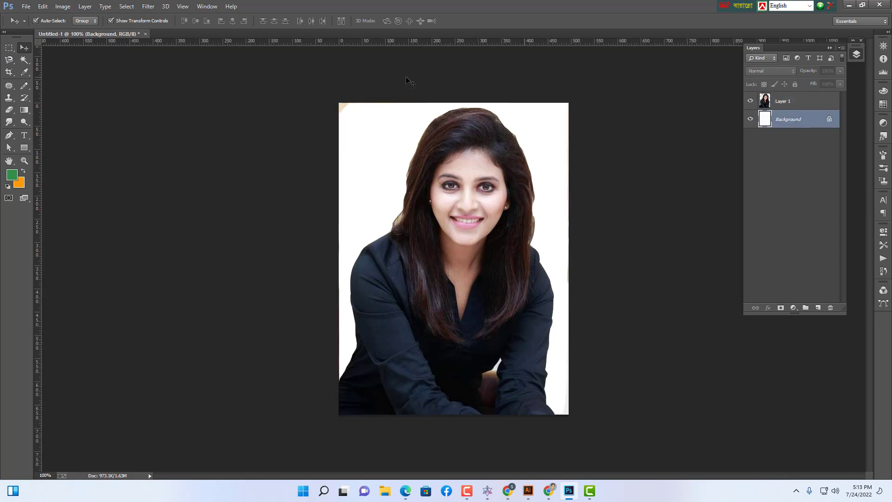
Step: Select the whole canvas and fill the Background orange, replacing a trial green fill
left_click(9, 47)
left_click_drag(334, 101, 641, 455)
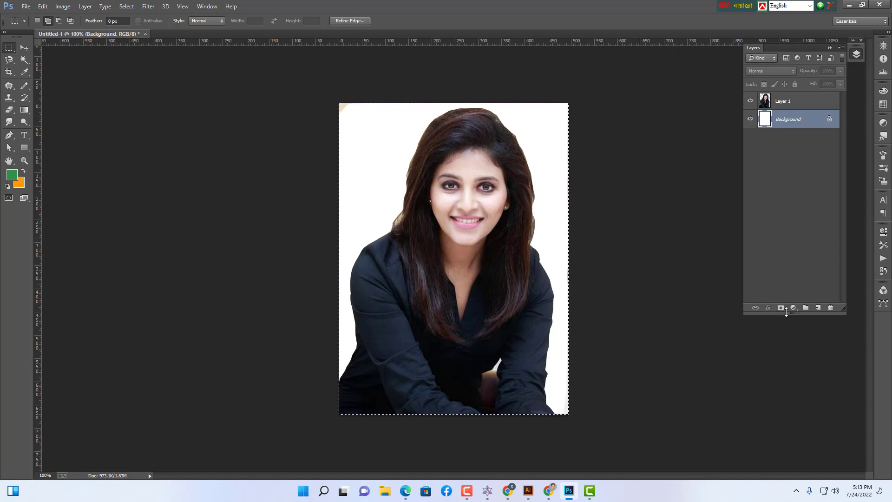
key("alt+BackSpace")
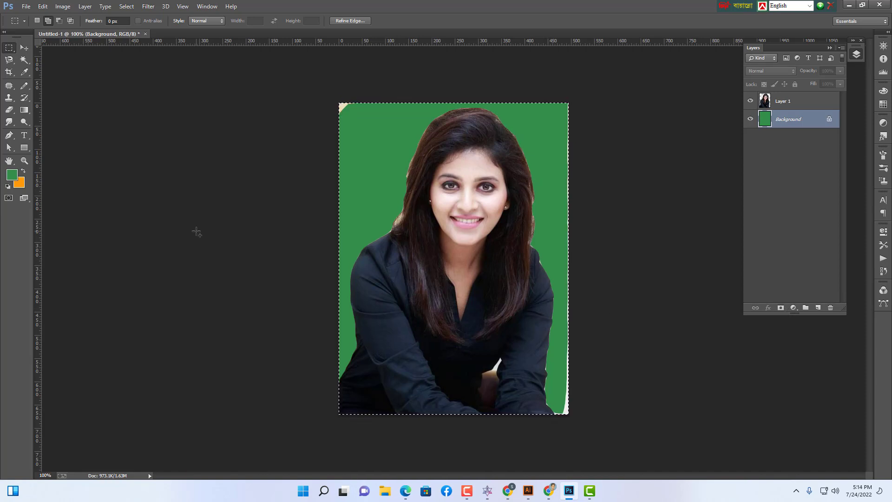
key("ctrl+z")
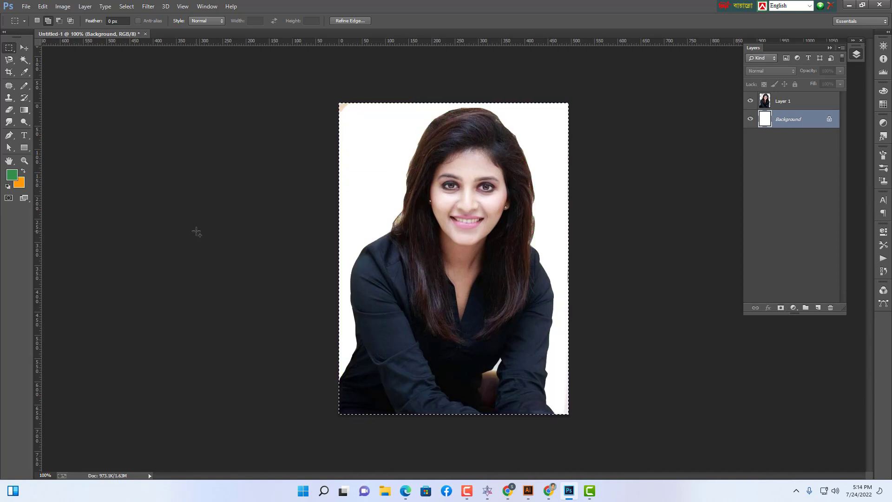
key("ctrl+BackSpace")
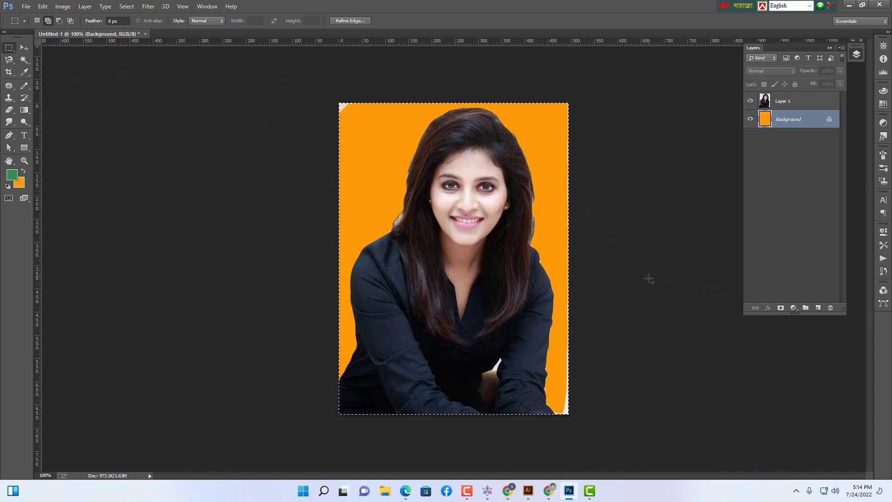
key("ctrl+d")
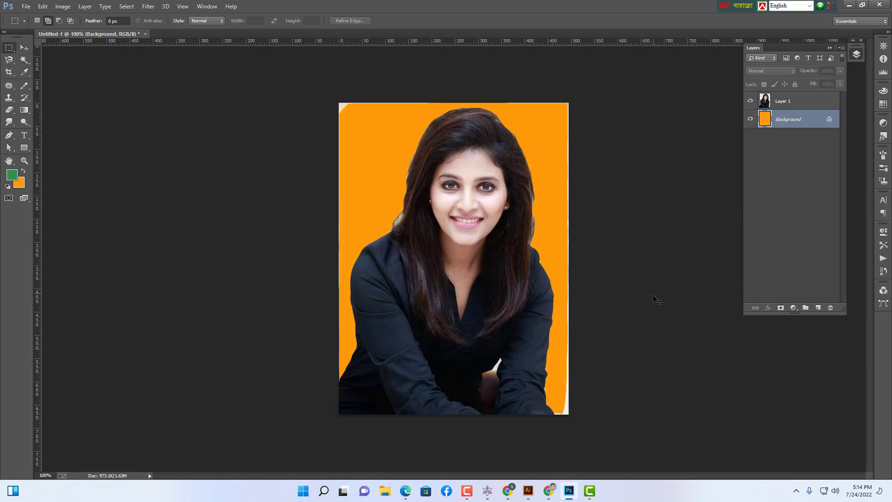
Step: Shrink Layer 1 with Free Transform to about 88% or less and reposition it
left_click(24, 48)
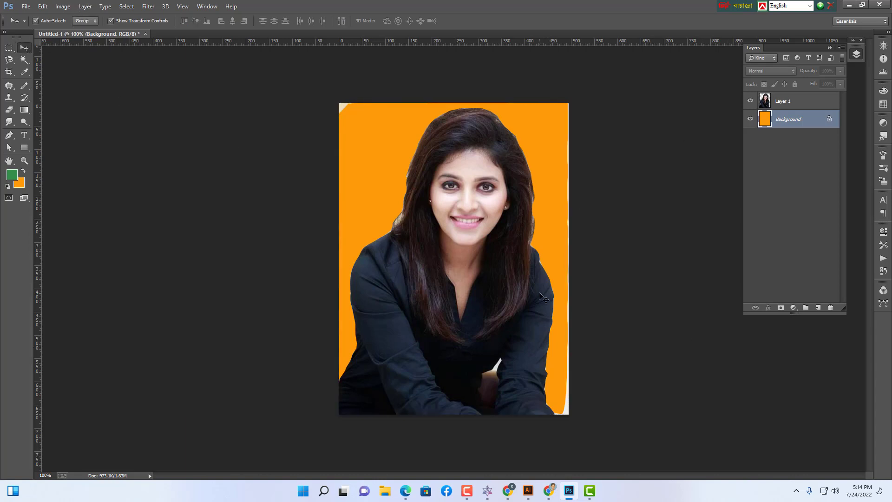
mouse_move(506, 292)
left_mouse_down()
mouse_move(509, 334)
mouse_move(493, 298)
mouse_move(538, 286)
mouse_move(545, 295)
mouse_move(538, 312)
mouse_move(510, 299)
left_mouse_up()
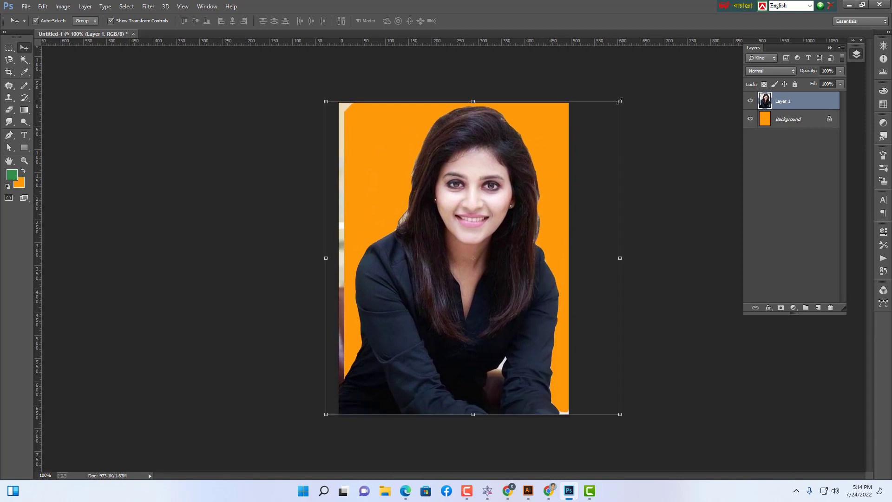
left_click_drag(619, 101, 578, 136)
mouse_move(524, 215)
left_mouse_down()
mouse_move(528, 186)
mouse_move(526, 200)
left_mouse_up()
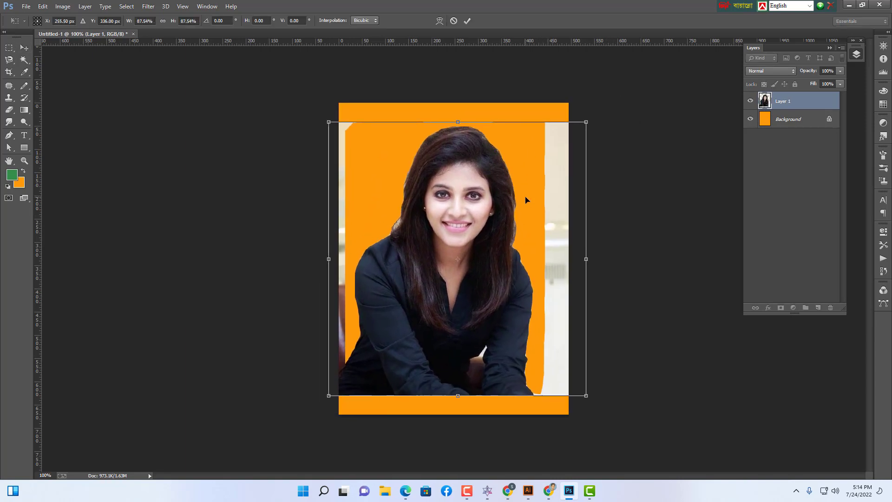
left_click_drag(585, 397, 548, 372)
key("Return")
Step: Delete the leftover right, left and top strips, then scale the cut-out up from its centre
left_click(9, 47)
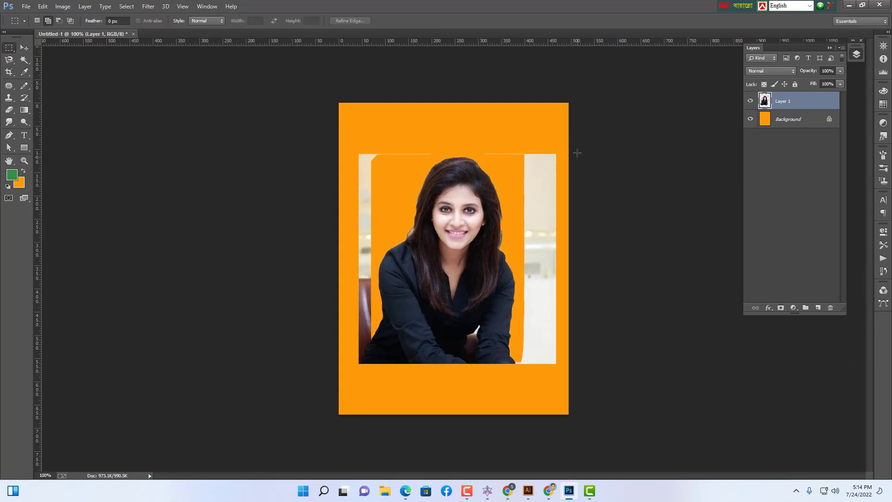
left_click_drag(568, 125, 515, 383)
key("Delete")
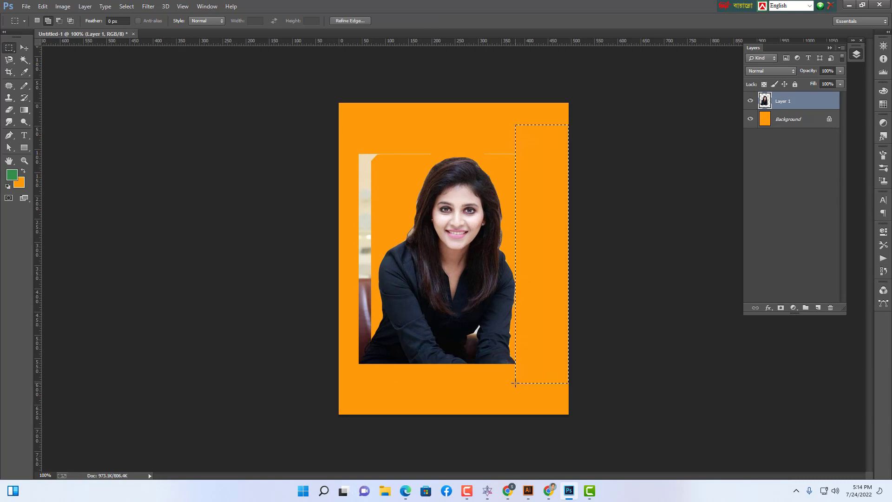
key("ctrl+d")
left_click_drag(338, 110, 374, 386)
key("Delete")
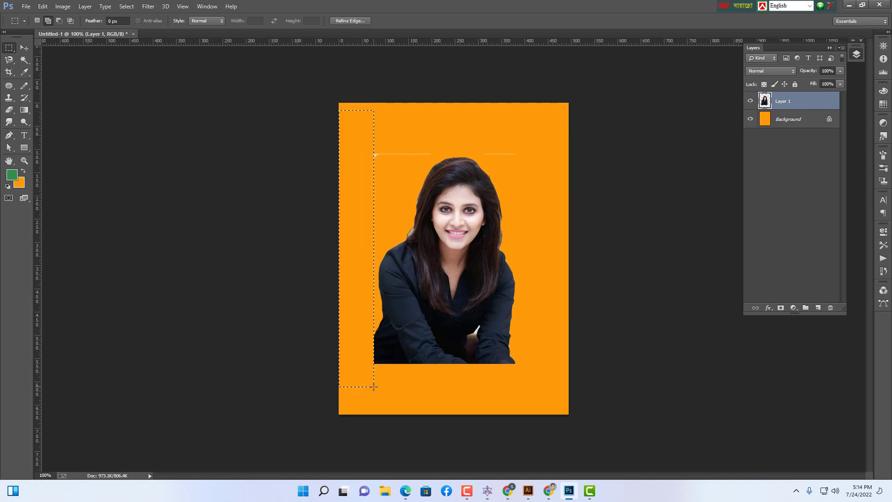
key("ctrl+d")
mouse_move(339, 130)
left_mouse_down()
mouse_move(565, 166)
mouse_move(582, 157)
left_mouse_up()
key("Delete")
key("ctrl+d")
left_click(24, 47)
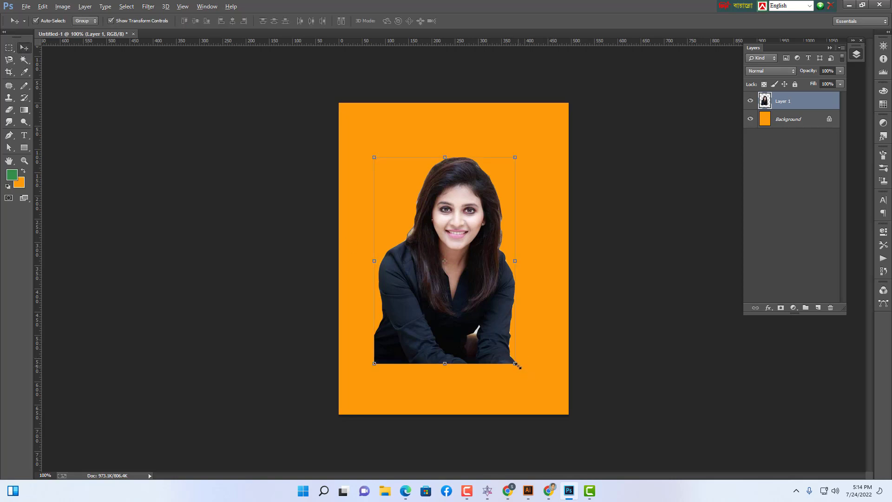
left_click_drag(515, 365, 558, 413)
Step: Enlarge the cut-out toward the top-right and bottom-right, shift it left, and commit
left_click_drag(506, 374, 500, 374)
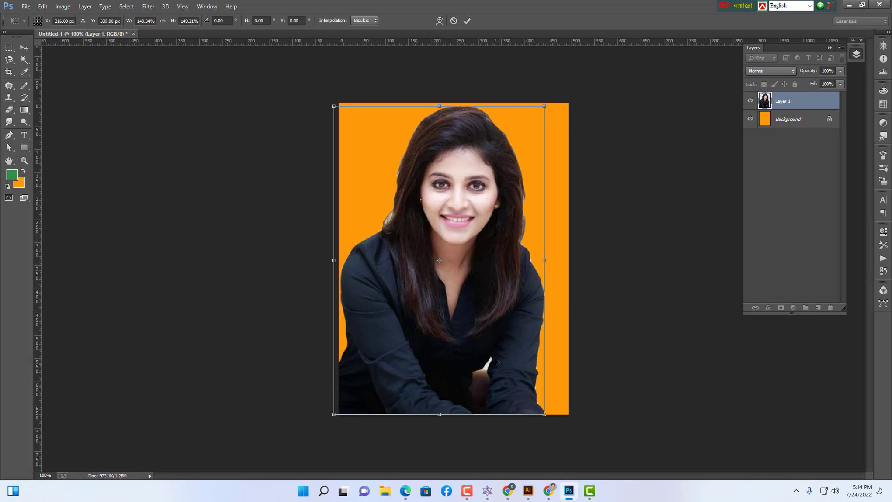
left_click_drag(546, 106, 547, 103)
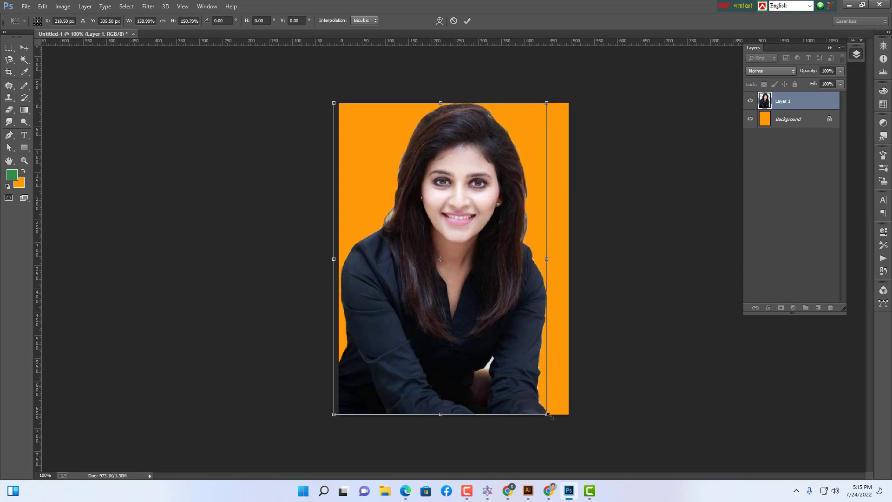
left_click_drag(551, 417, 583, 453)
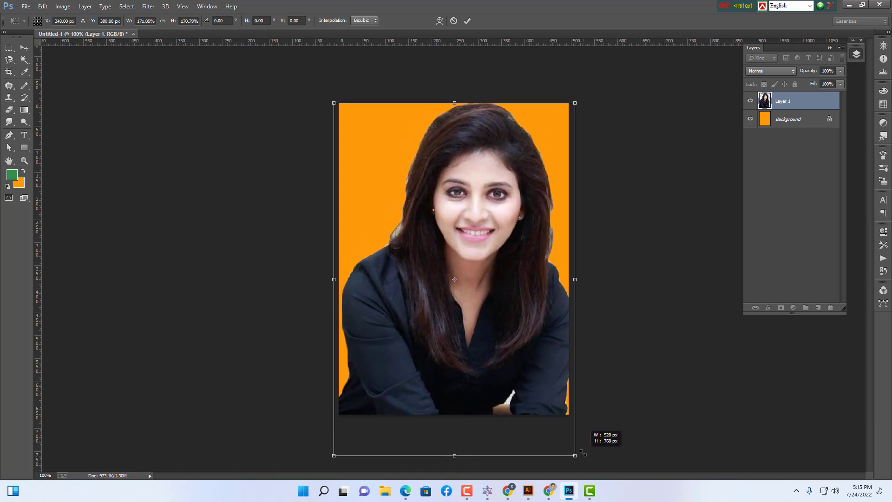
left_click_drag(517, 365, 514, 365)
key("Return")
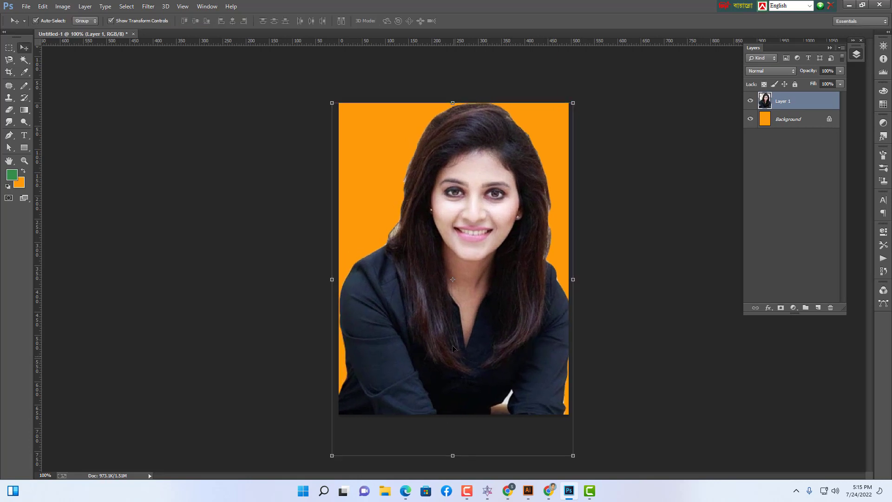
Step: Move the woman down about 13 px, nudge her right, and reselect Layer 1
left_click_drag(453, 349, 450, 343)
key("ctrl+t")
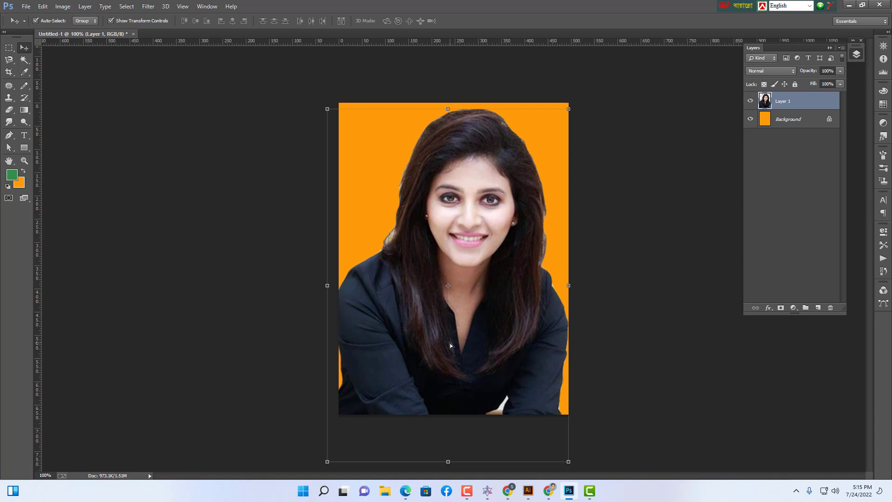
key("Right")
key("Right")
key("Right")
key("Right")
key("Right")
key("Right")
key("Right")
key("Right")
key("Right")
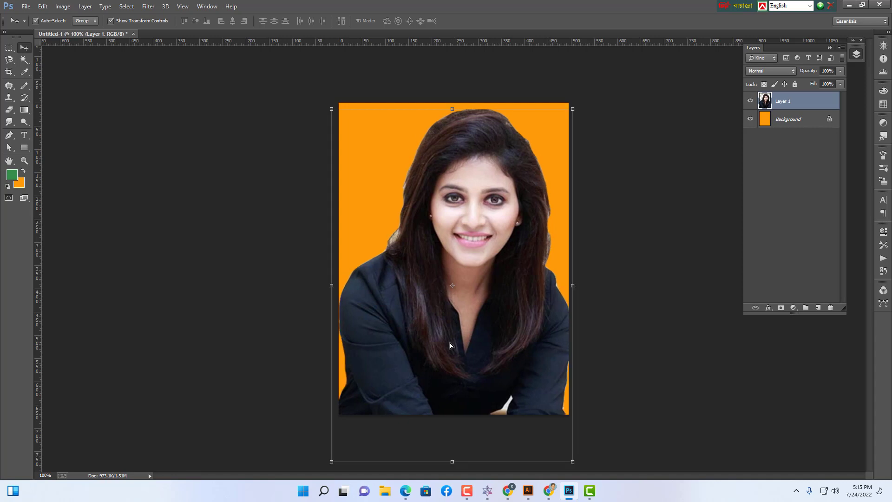
key("Return")
left_click(628, 324)
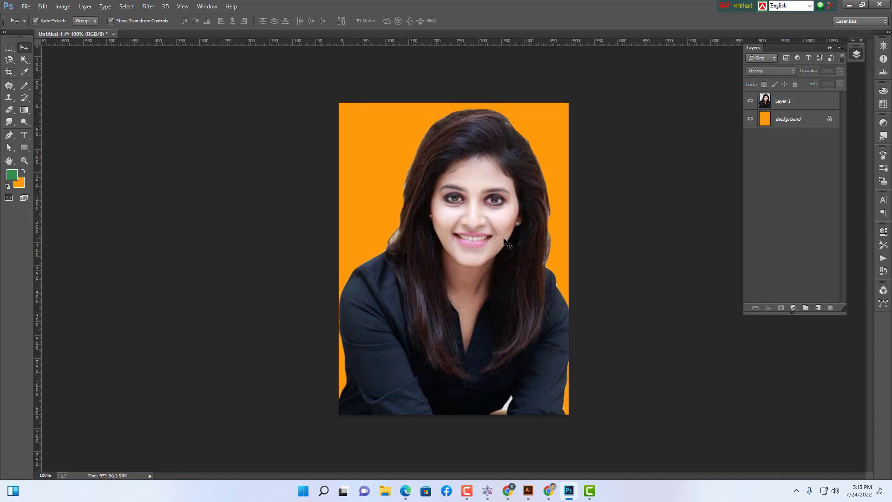
left_click(506, 242)
left_click(693, 171)
left_click(428, 219)
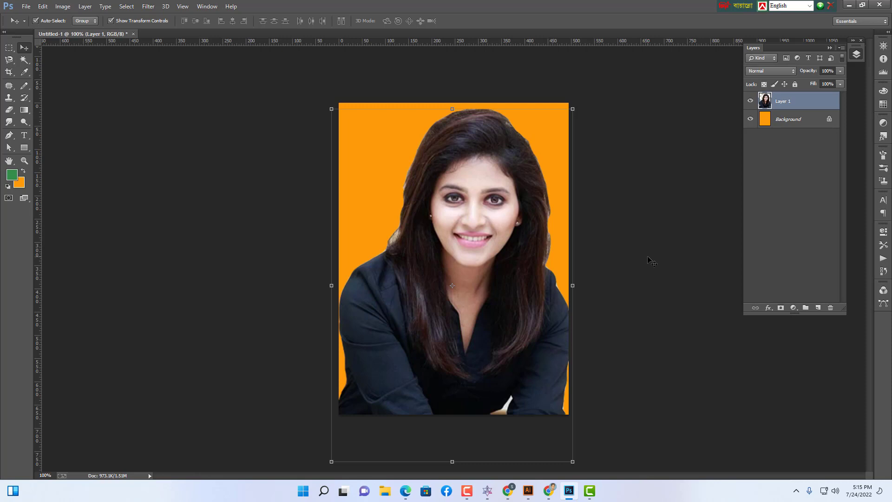
Step: Delete the woman's photo layer
left_click(21, 6)
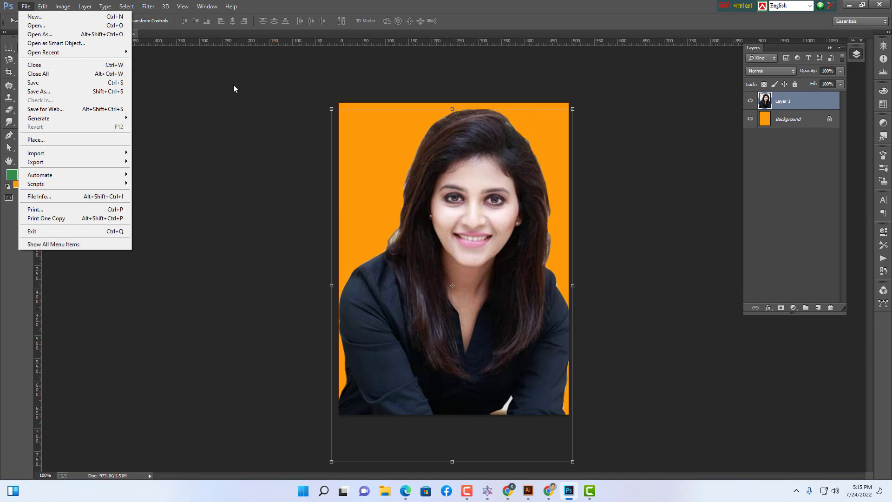
left_click(603, 188)
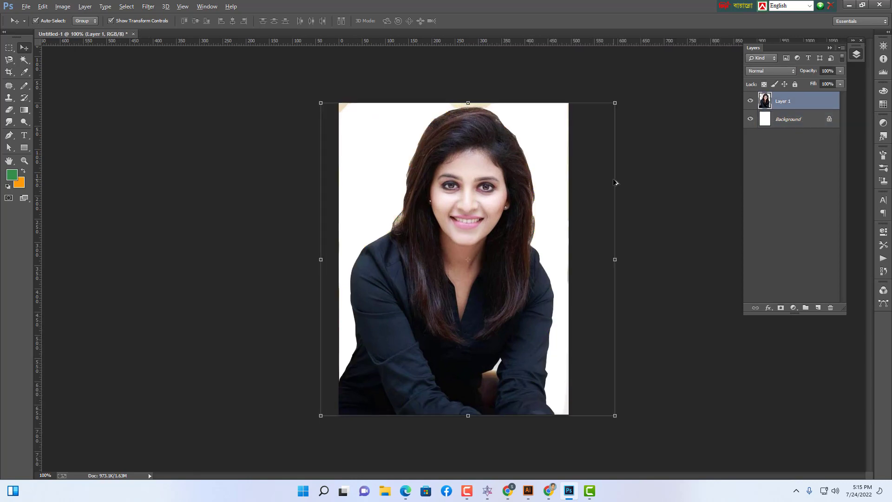
key("Delete")
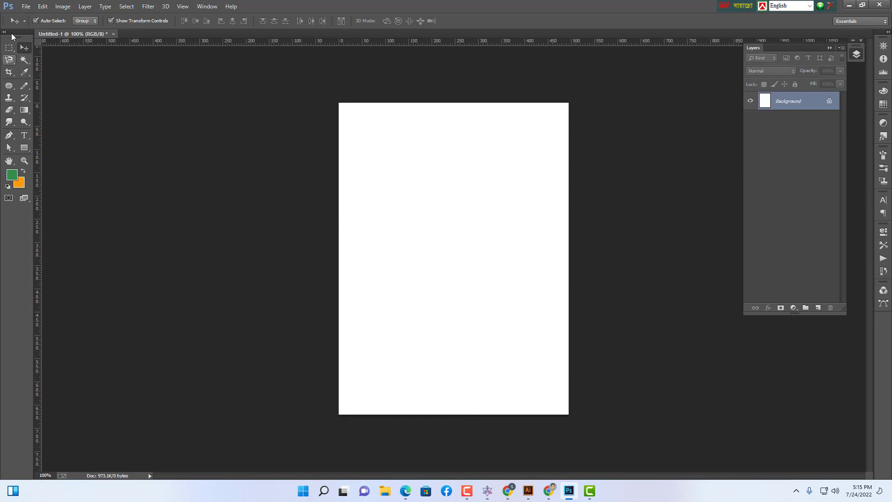
Step: Choose the Magic Wand tool from the selection tool group
left_click(12, 60)
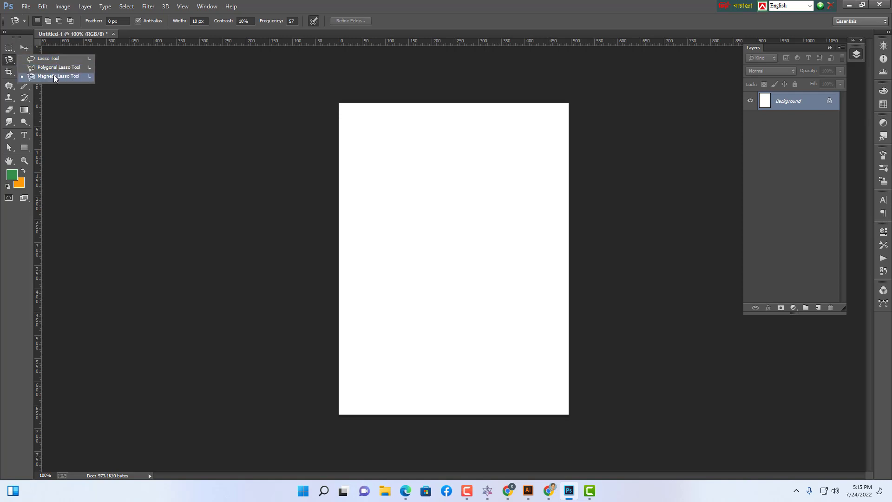
left_click(46, 76)
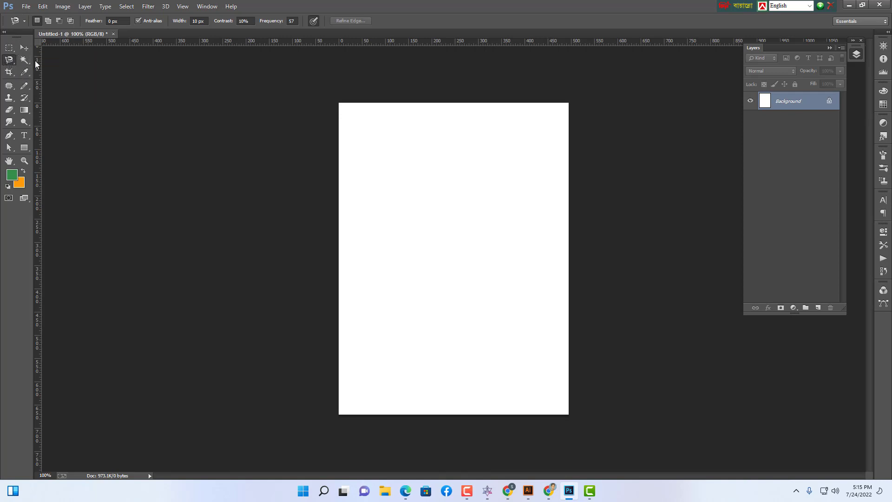
left_click(25, 61)
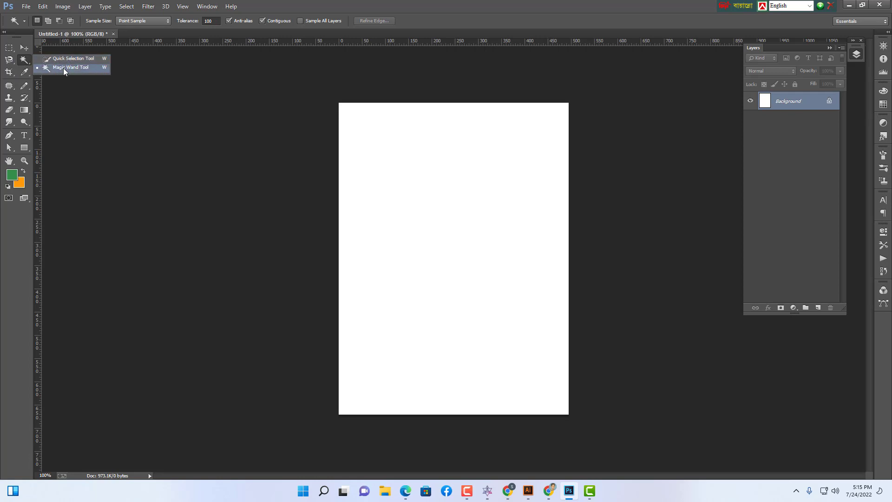
left_click(25, 61)
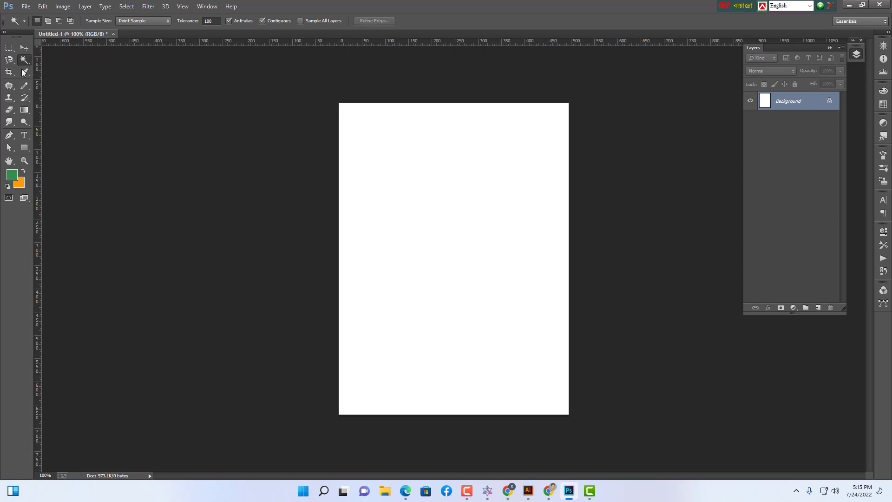
Step: Bring up the File > Open dialog and cancel it
left_click(26, 6)
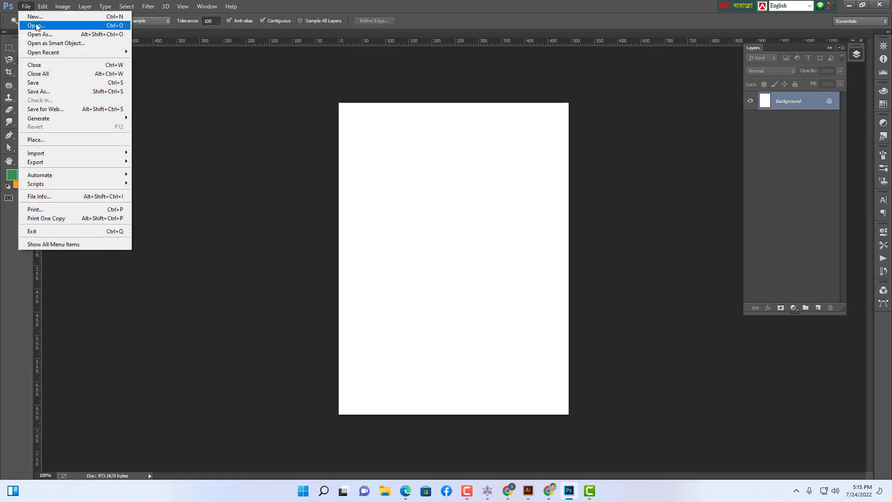
left_click(28, 26)
left_click(418, 234)
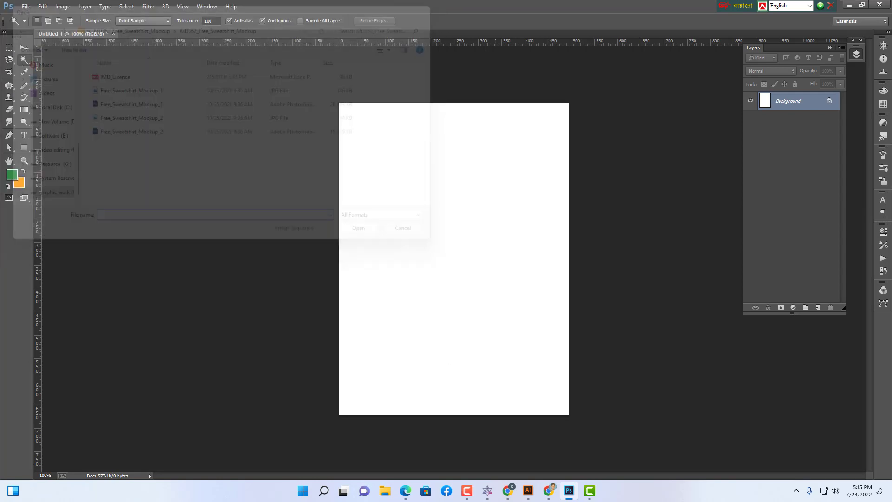
Step: In Chrome, return to the indian heroin image results and scroll through them
left_click(549, 491)
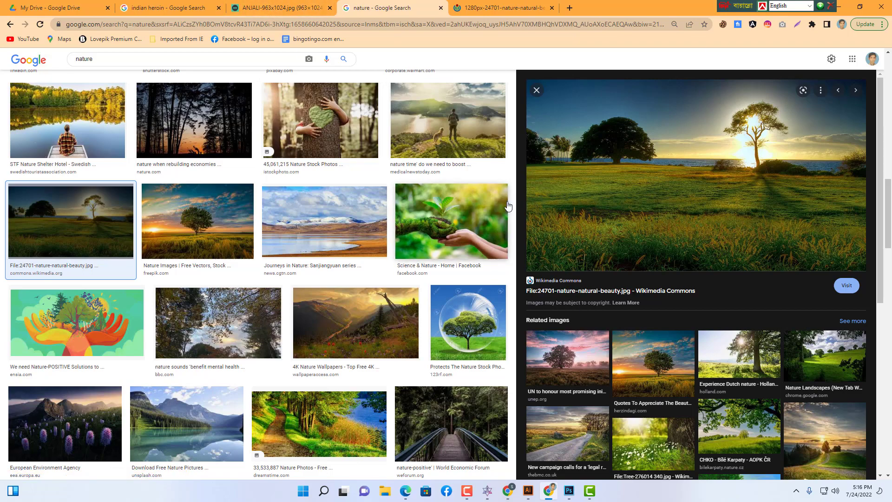
scroll(256, 274, "down", 3)
scroll(255, 274, "up", 5)
key("ctrl+Tab")
left_click(302, 4)
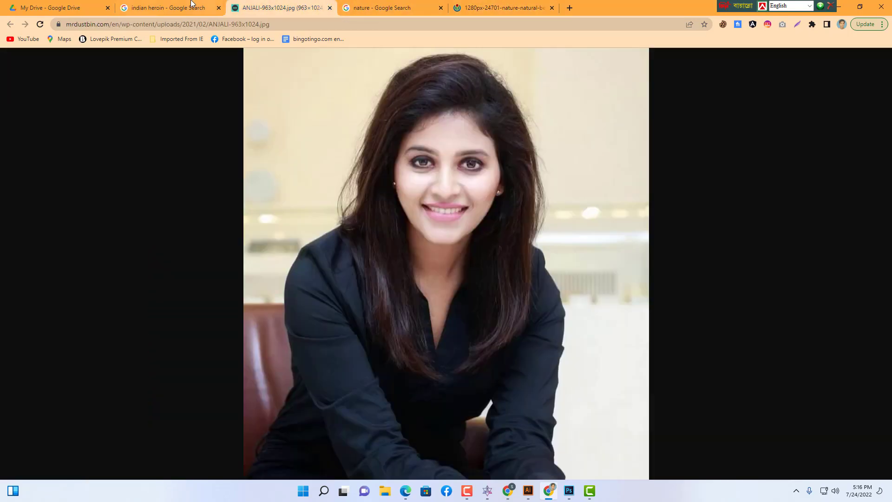
left_click(193, 5)
scroll(701, 246, "down", 1)
scroll(701, 247, "down", 6)
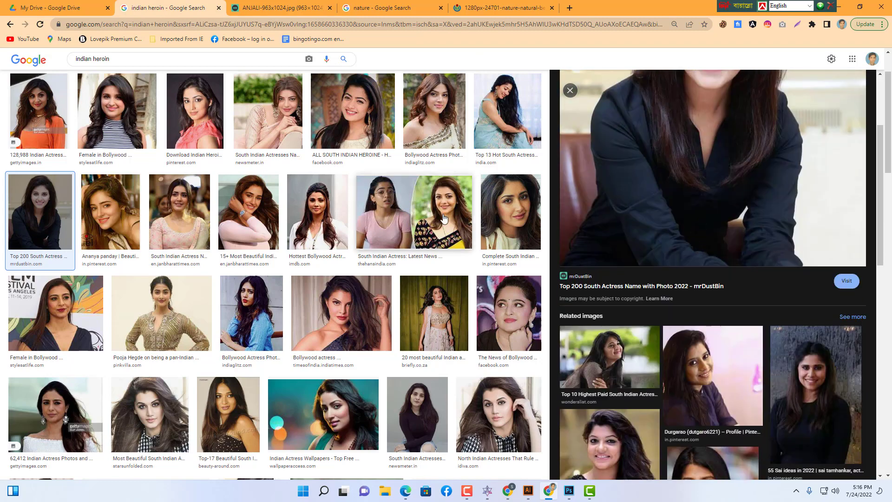
scroll(724, 328, "down", 5)
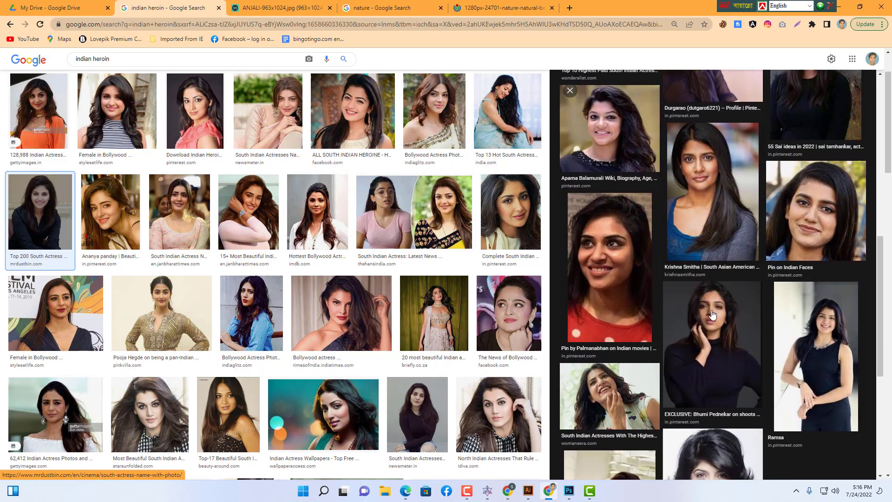
scroll(672, 322, "down", 3)
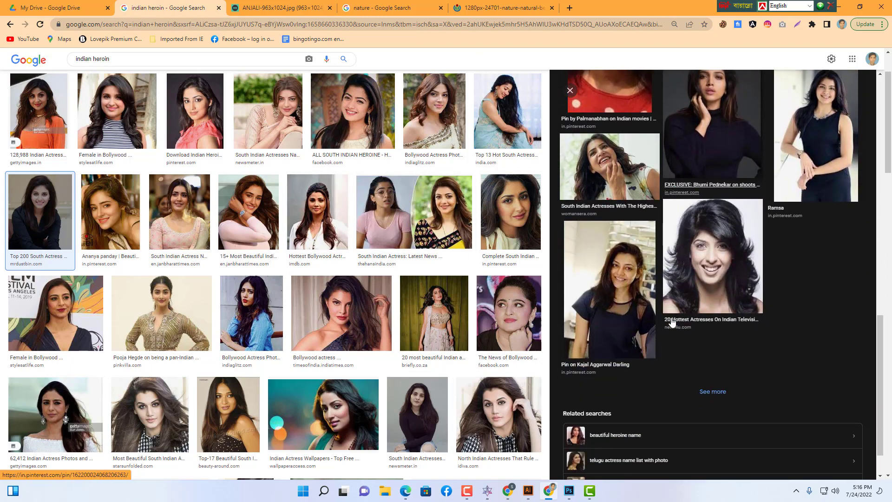
scroll(372, 240, "up", 3)
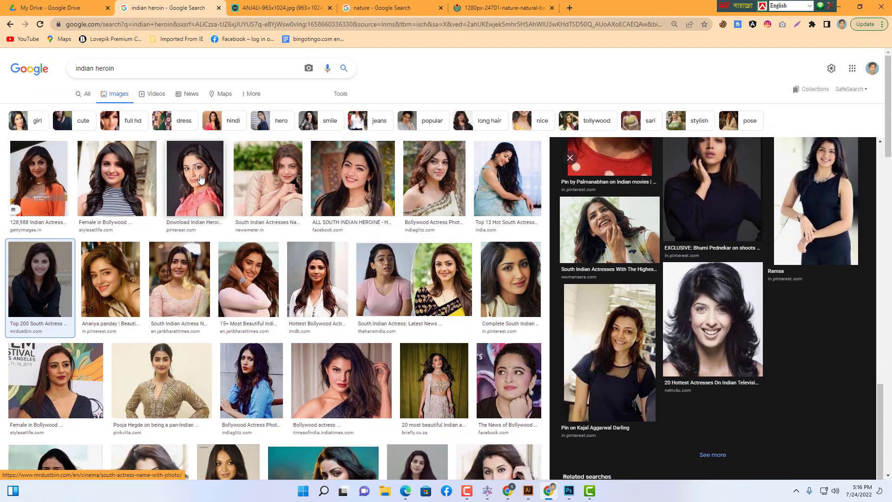
Step: Open the pink-top portrait full size in a new tab
left_click(184, 166)
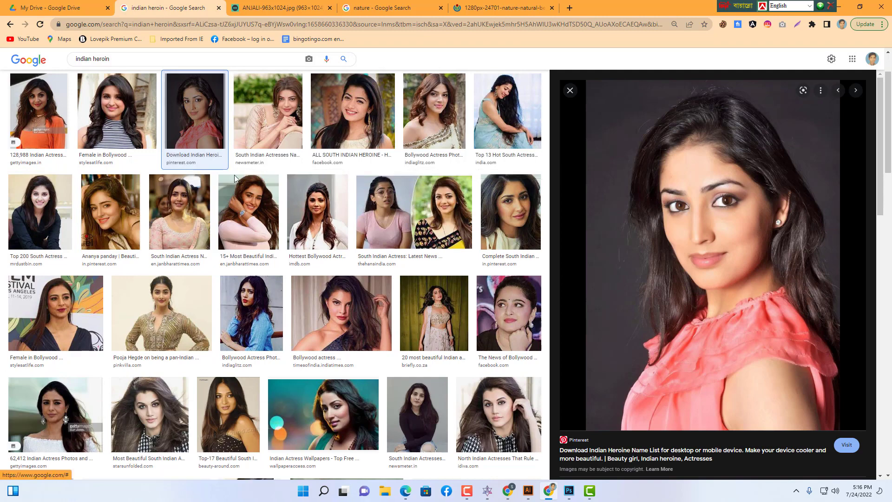
right_click(758, 213)
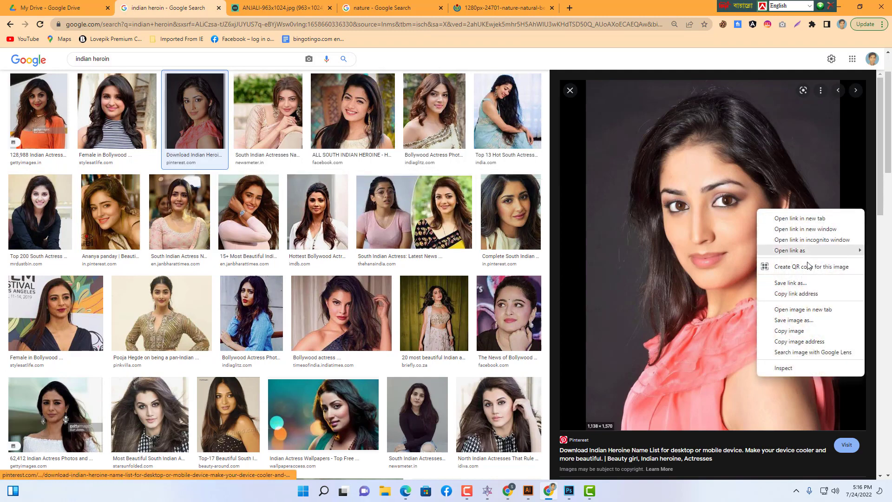
left_click(810, 309)
left_click(283, 7)
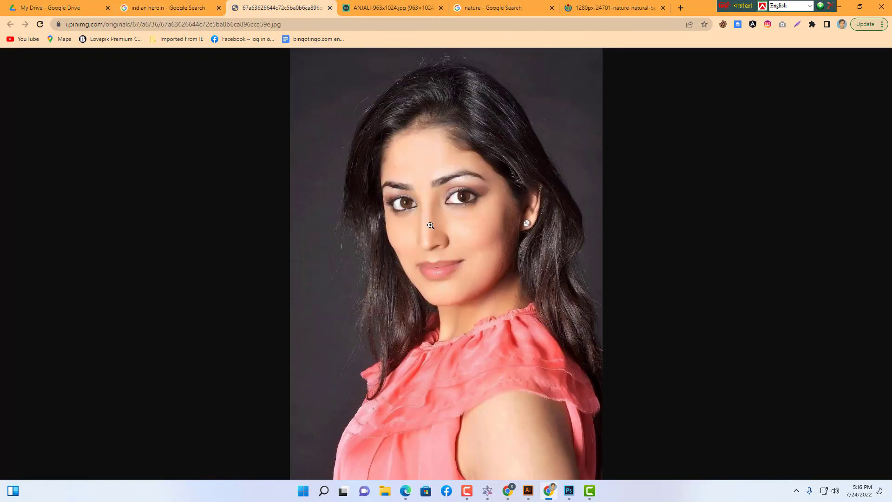
Step: Copy the full-size pink-top portrait and return to Photoshop
right_click(425, 219)
left_click(486, 253)
left_click(567, 492)
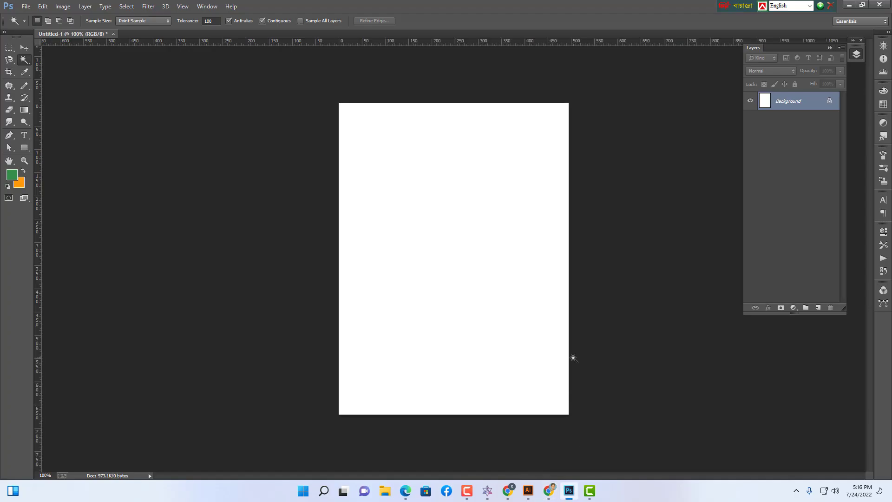
Step: Paste the pink-top portrait as Layer 1 and scale it to about 43% to cover the canvas
key("ctrl+v")
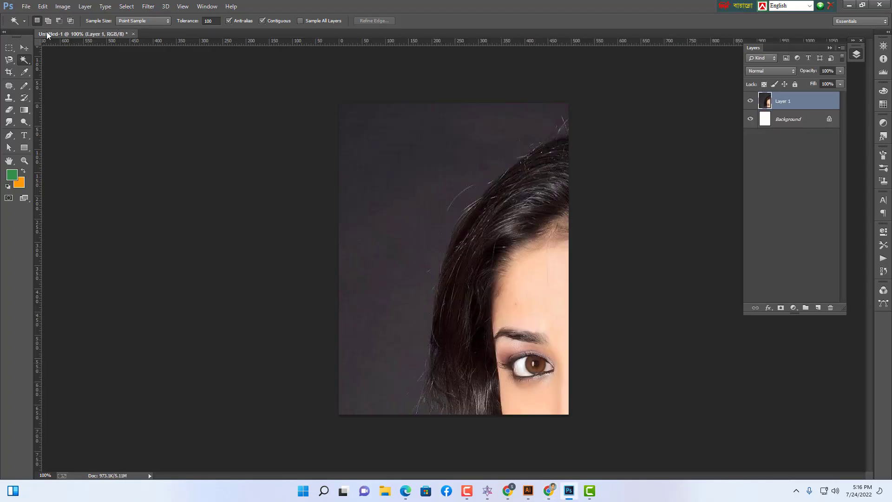
left_click(25, 48)
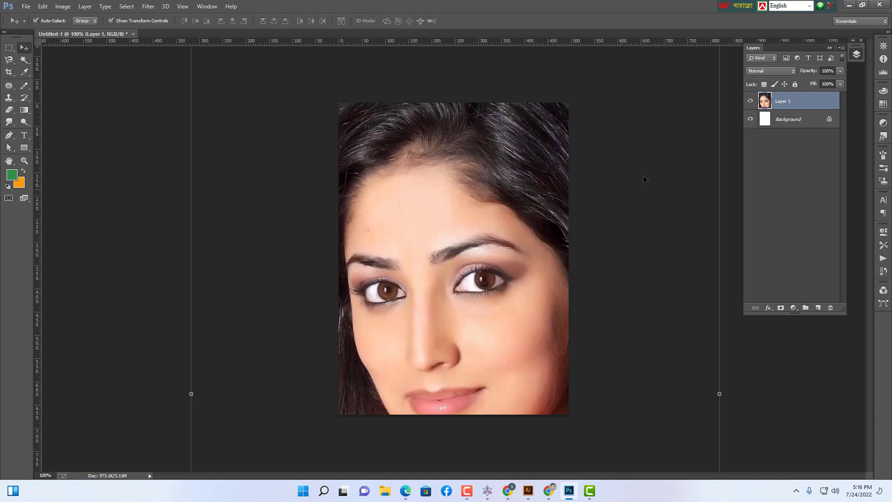
left_click_drag(489, 185, 482, 274)
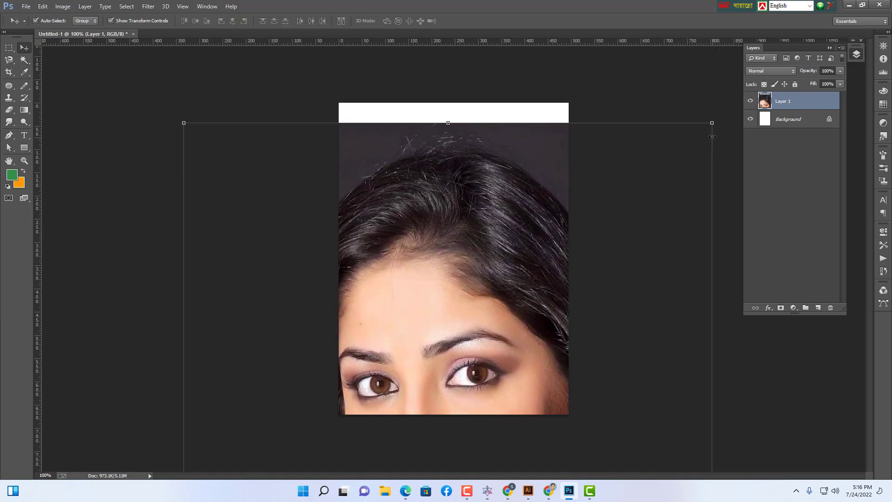
left_click_drag(713, 124, 604, 200)
left_click_drag(502, 316, 499, 144)
left_click_drag(610, 96, 569, 160)
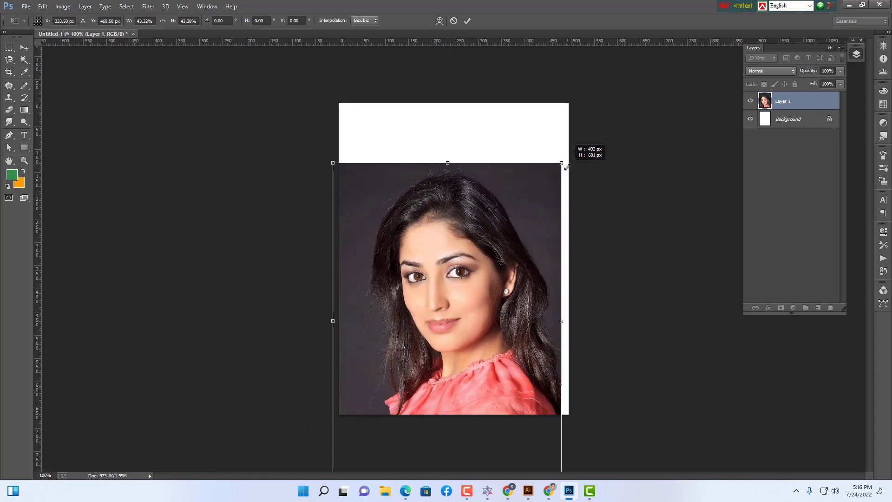
left_click_drag(499, 257, 500, 190)
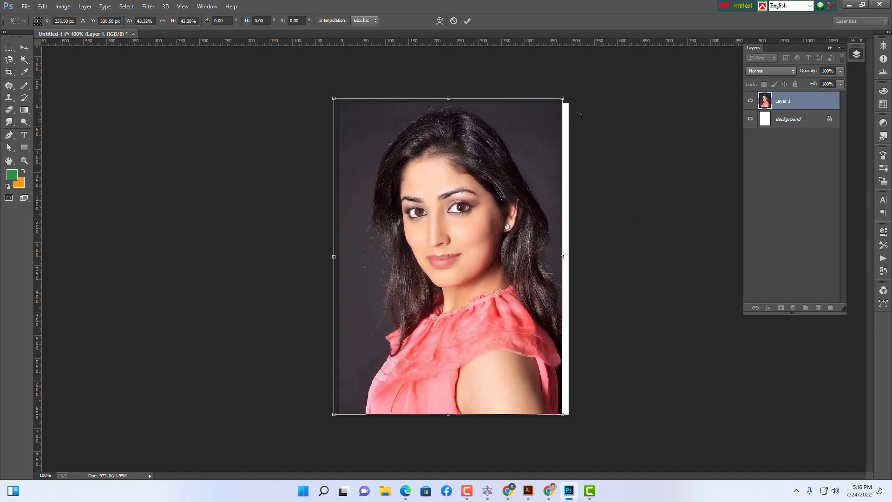
left_click_drag(570, 407, 576, 426)
key("Return")
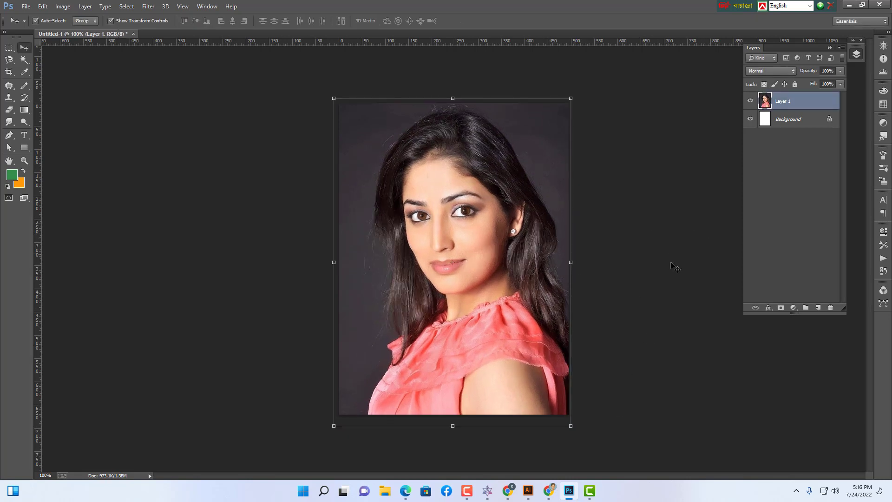
left_click_drag(24, 60, 59, 63)
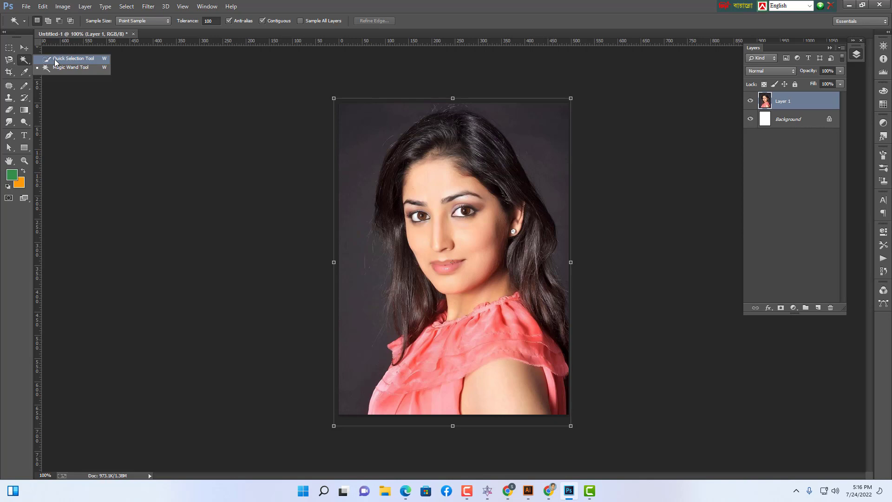
left_click_drag(55, 62, 56, 61)
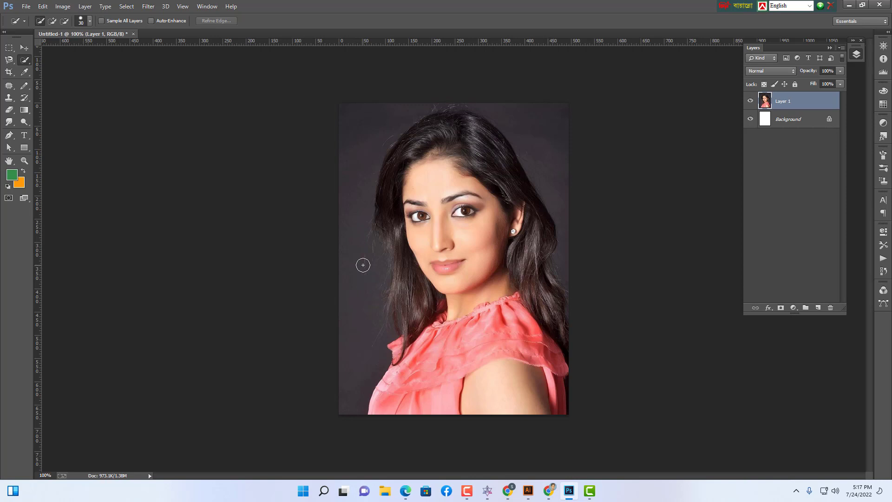
key("ctrl+minus")
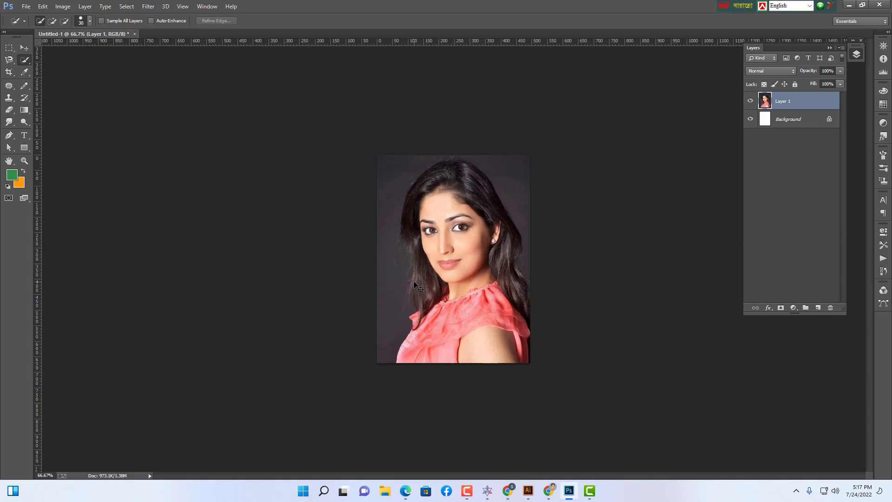
key("ctrl+plus")
key("ctrl+plus")
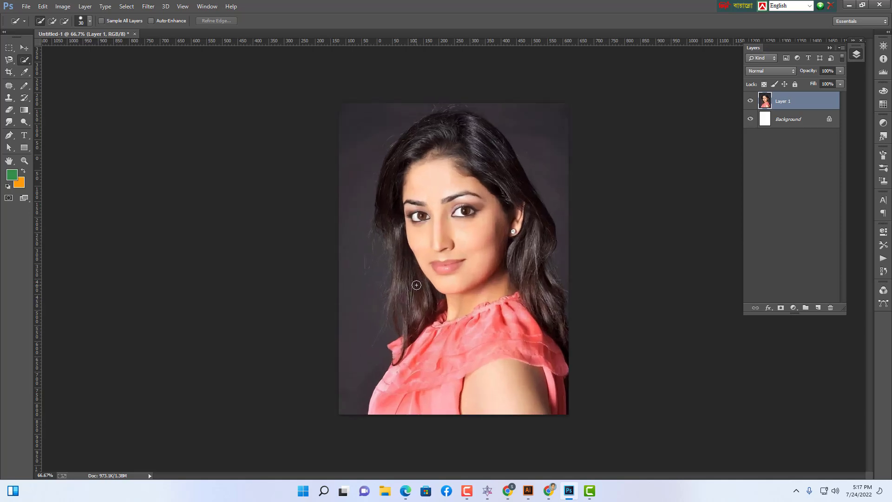
key("bracketleft")
key("bracketleft")
key("bracketleft")
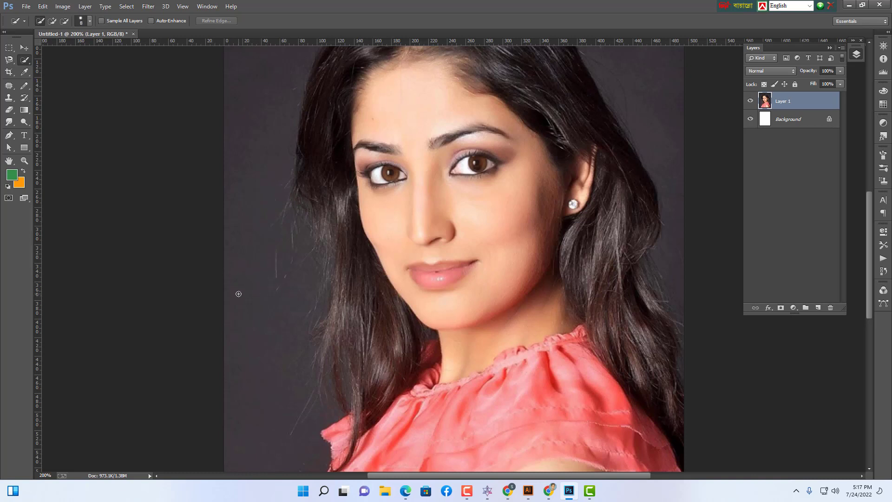
key("bracketright")
key("bracketright")
mouse_move(442, 308)
left_mouse_down()
mouse_move(404, 295)
mouse_move(366, 313)
mouse_move(407, 316)
mouse_move(435, 374)
mouse_move(447, 296)
left_mouse_up()
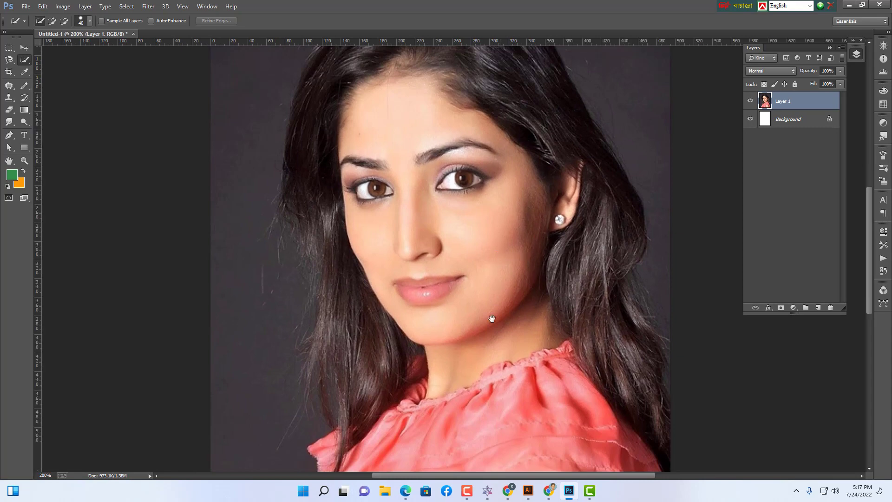
left_click_drag(490, 319, 466, 228)
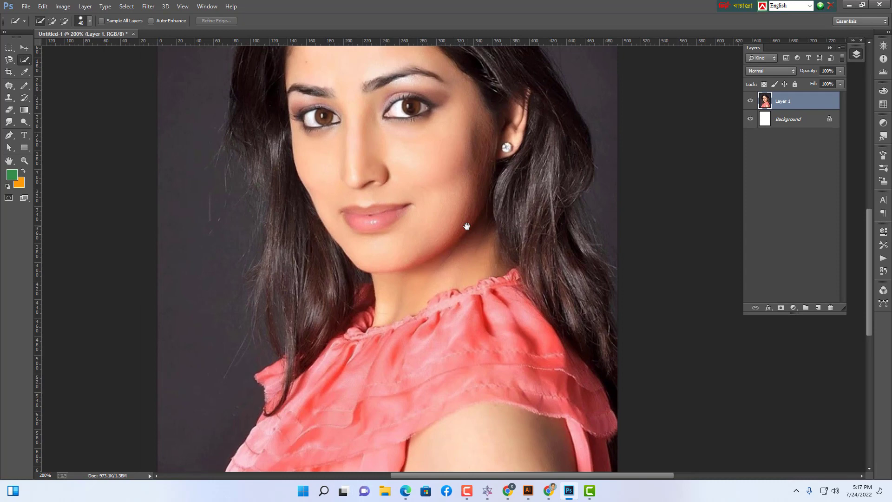
left_click_drag(467, 226, 571, 260)
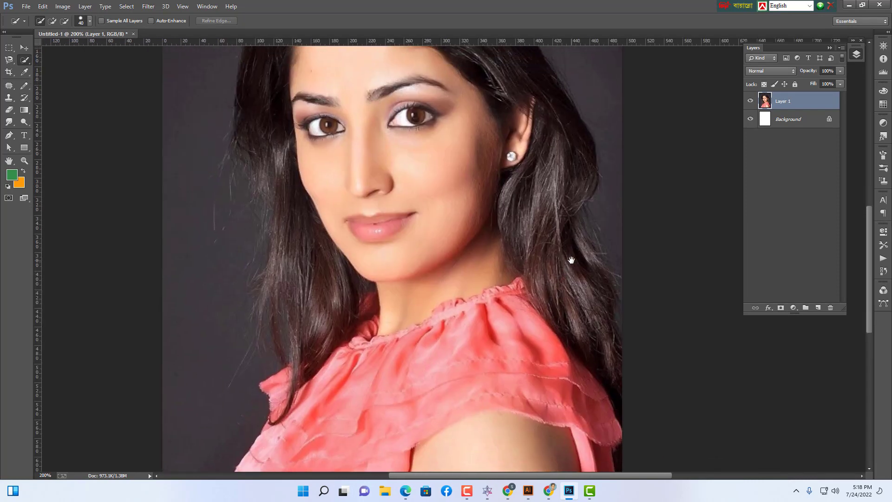
scroll(584, 291, "up", 5)
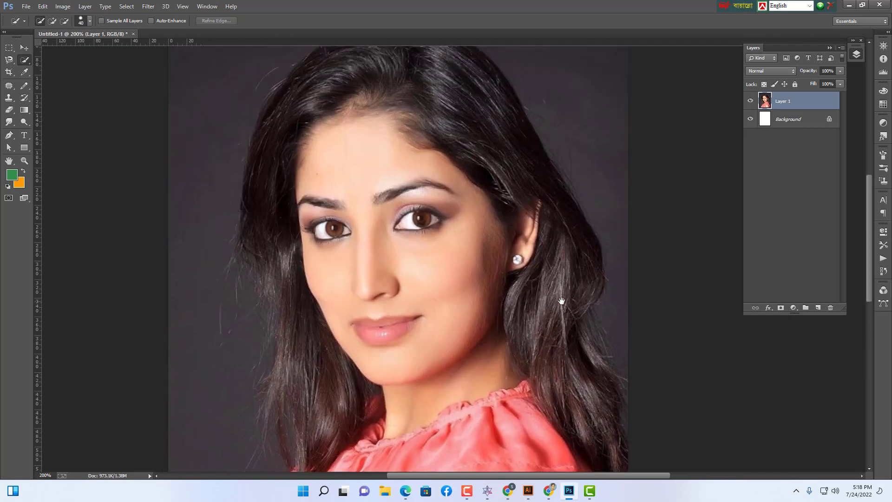
mouse_move(562, 301)
left_mouse_down()
mouse_move(568, 293)
mouse_move(551, 255)
left_mouse_up()
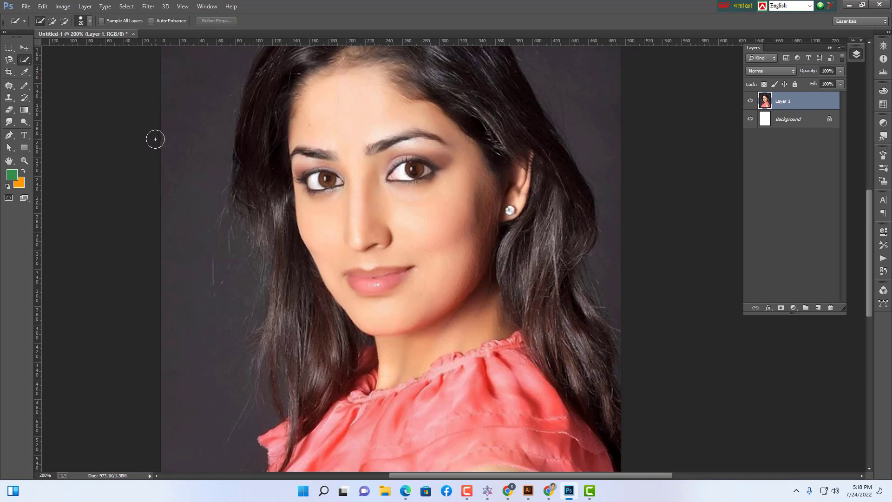
Step: Try Quick Selection on the dark background left of the hair, deselecting after each attempt
mouse_move(155, 139)
left_mouse_down()
mouse_move(195, 141)
mouse_move(208, 218)
mouse_move(207, 306)
left_mouse_up()
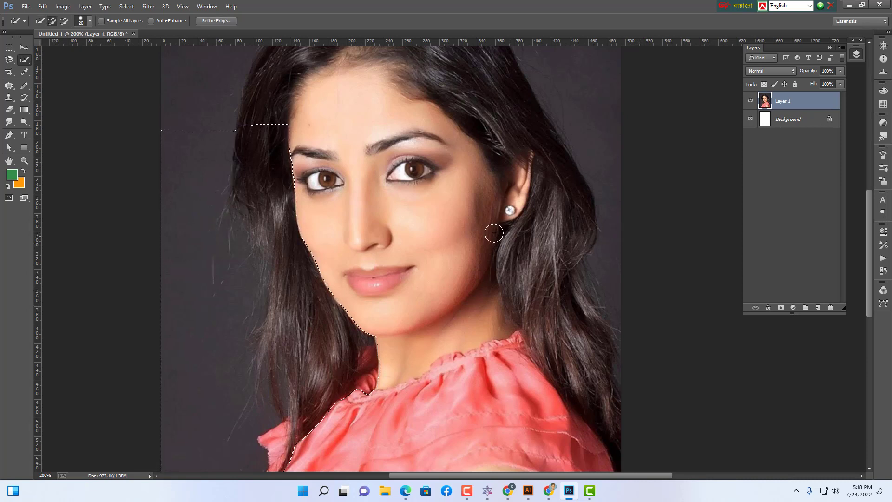
left_click_drag(468, 225, 488, 185)
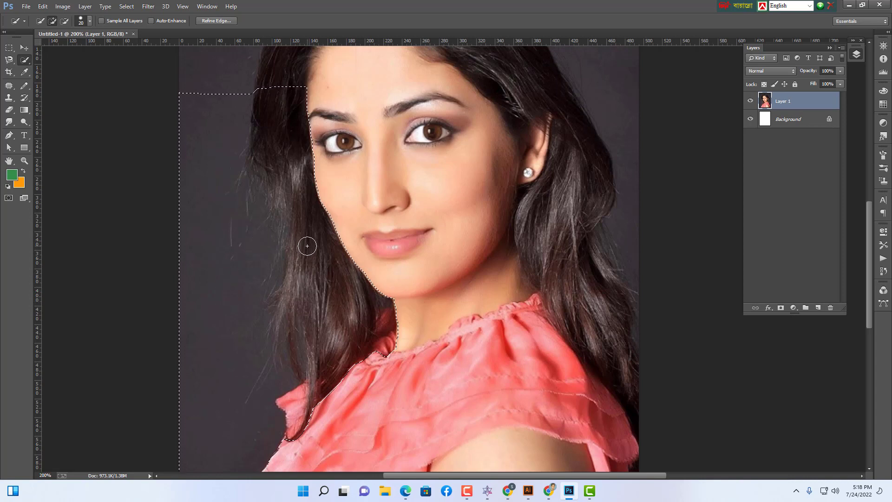
key("ctrl+d")
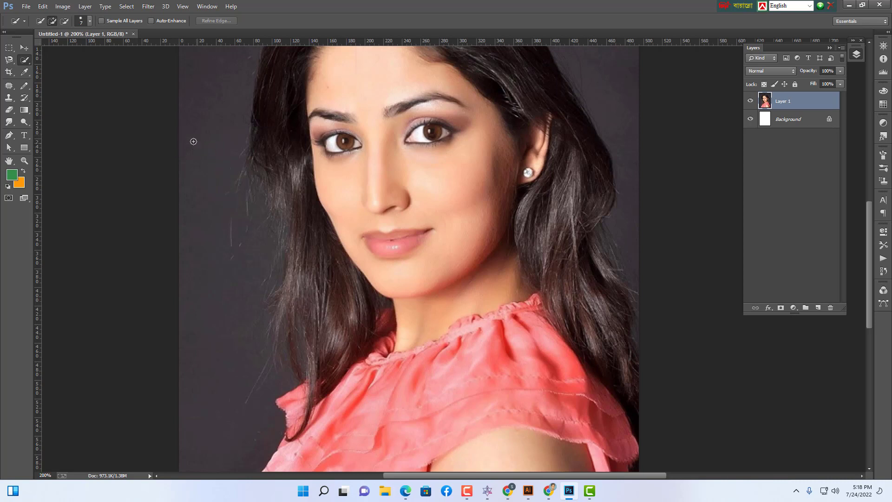
mouse_move(201, 140)
left_mouse_down()
mouse_move(225, 199)
mouse_move(229, 260)
left_mouse_up()
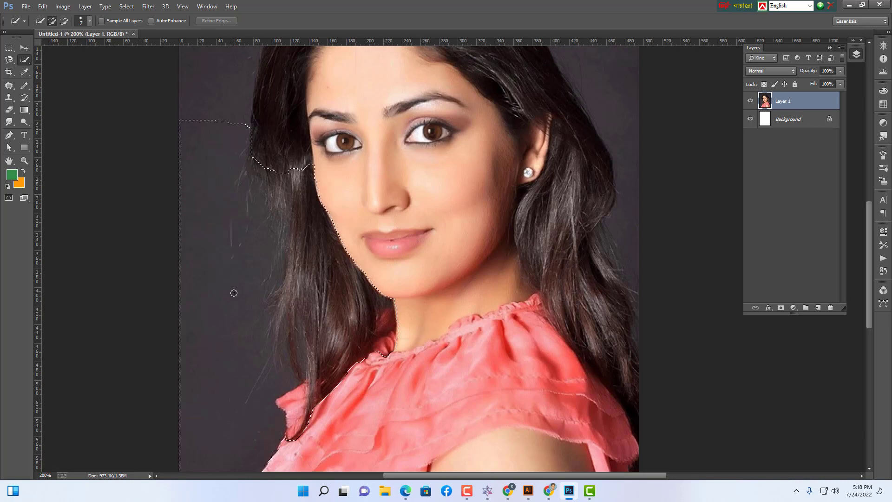
left_click_drag(234, 293, 234, 293)
key("ctrl+d")
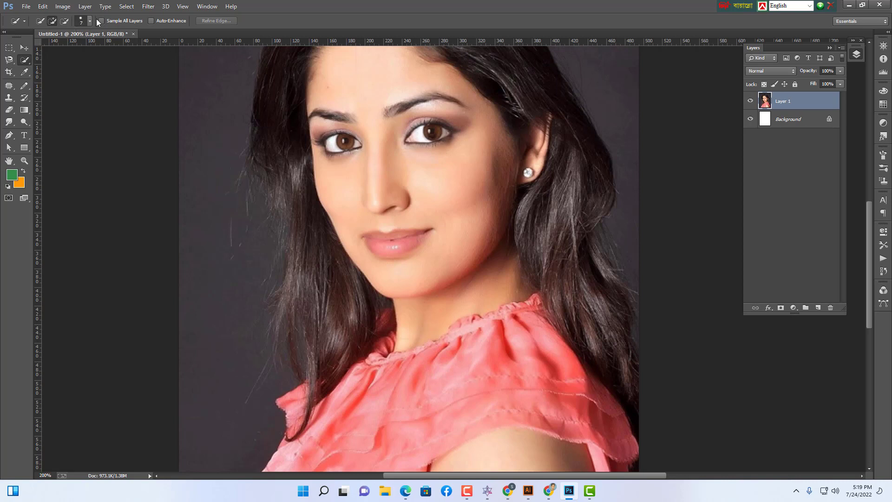
Step: Extend the selection along the hair edge at close zoom, then deselect and delete the portrait layer
left_click(91, 19)
left_click(91, 19)
left_click_drag(198, 106, 211, 177)
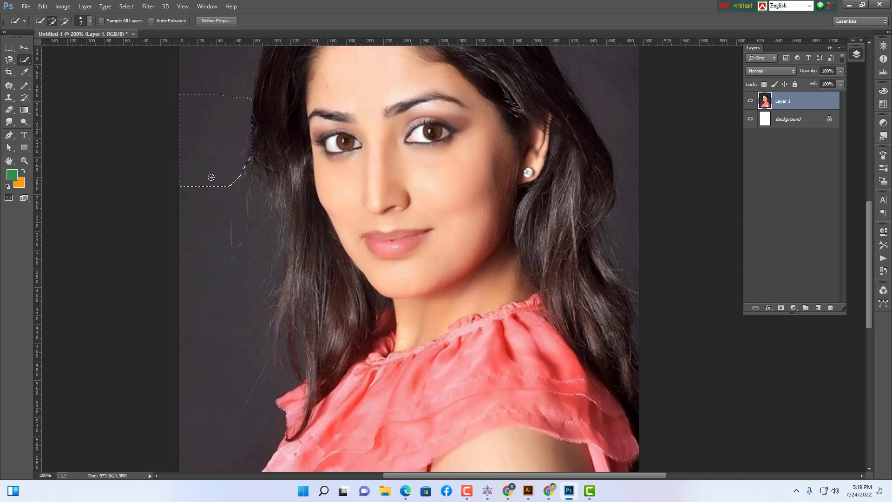
key("ctrl+plus")
key("ctrl+plus")
key("ctrl+plus")
key("ctrl+plus")
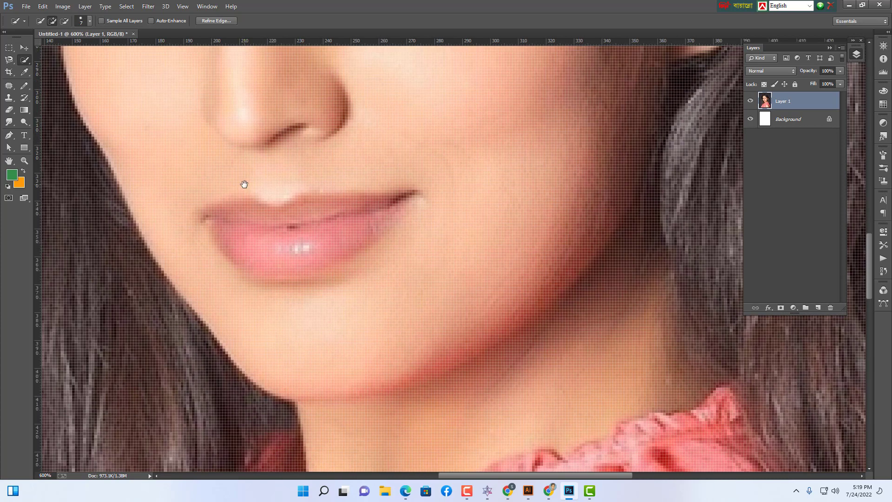
mouse_move(244, 184)
left_mouse_down()
mouse_move(383, 272)
mouse_move(420, 260)
mouse_move(414, 255)
mouse_move(462, 316)
mouse_move(519, 210)
mouse_move(510, 245)
left_mouse_up()
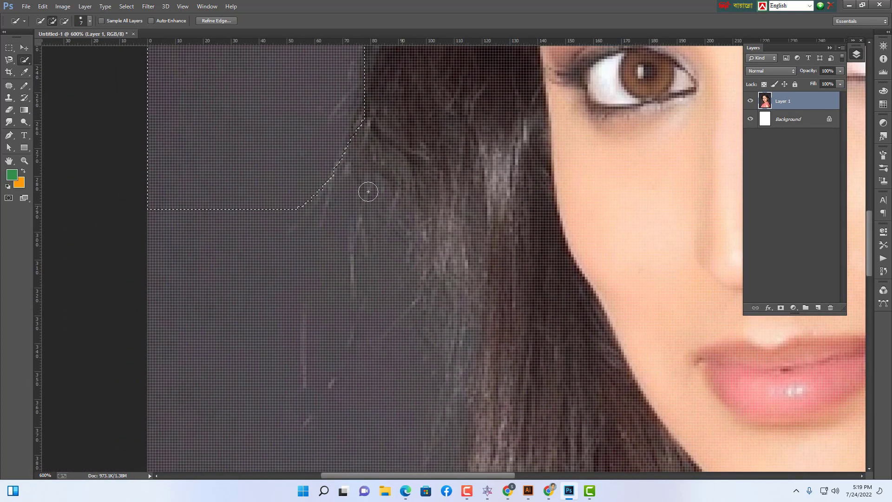
left_click_drag(317, 166, 318, 353)
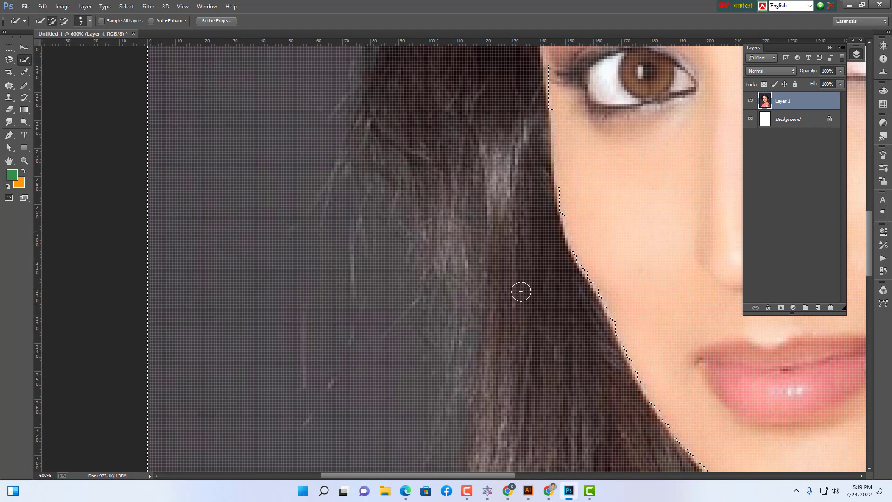
left_click_drag(522, 290, 522, 215)
key("ctrl+minus")
key("ctrl+minus")
key("ctrl+minus")
key("ctrl+minus")
key("ctrl+minus")
key("ctrl+minus")
key("ctrl+minus")
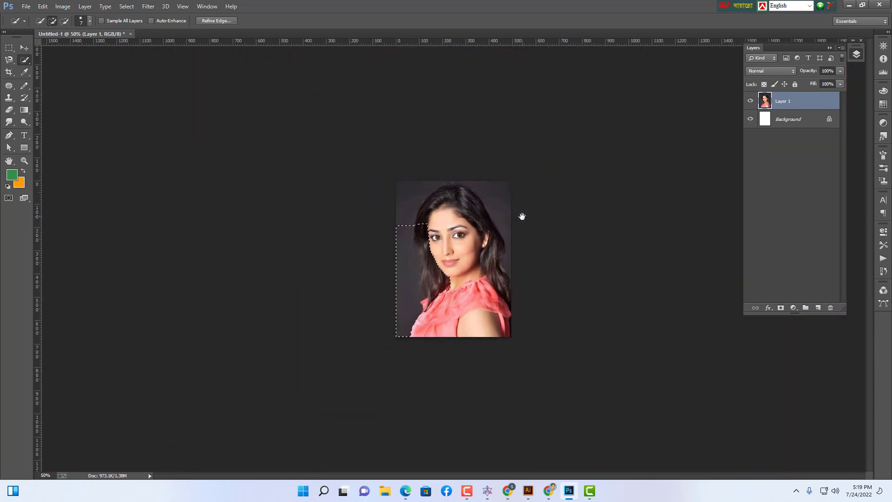
key("ctrl+d")
left_click(24, 49)
key("Delete")
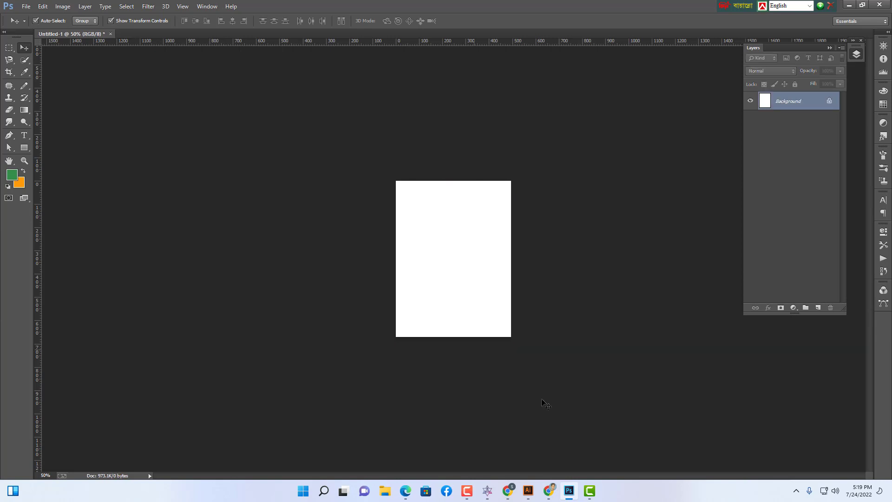
Step: Back in Chrome's image results, preview another portrait and scroll further down
left_click(549, 491)
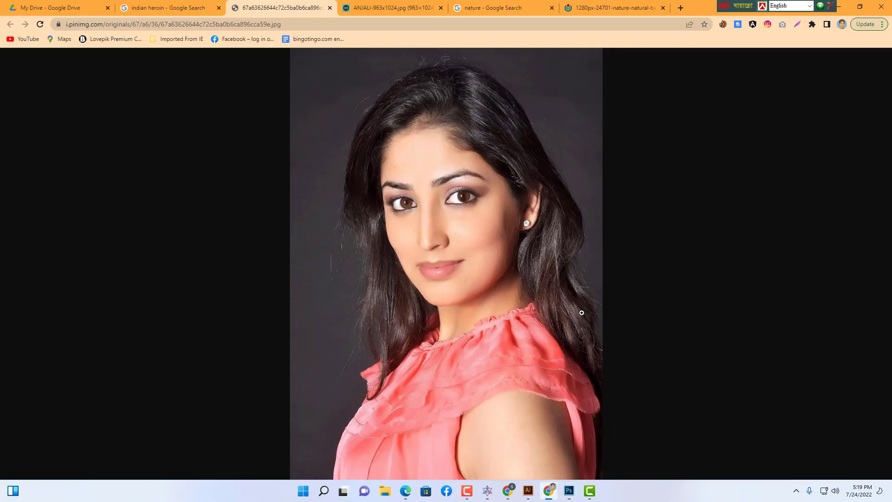
left_click(186, 7)
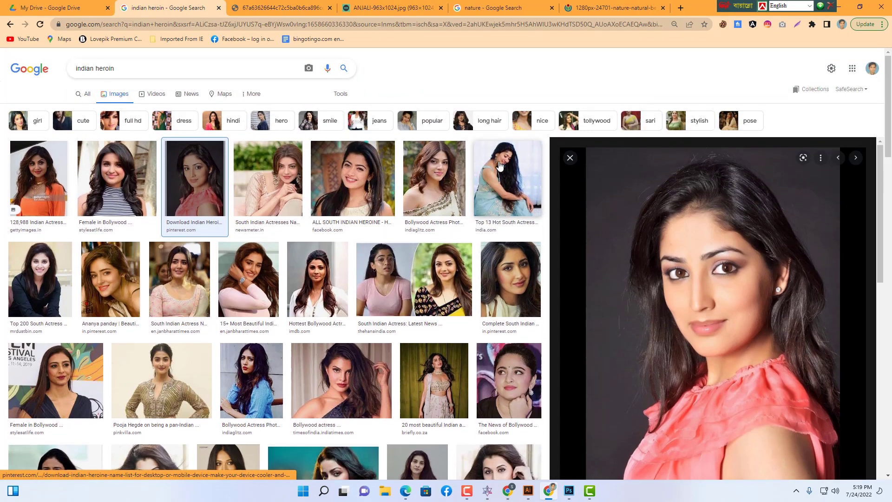
left_click(499, 166)
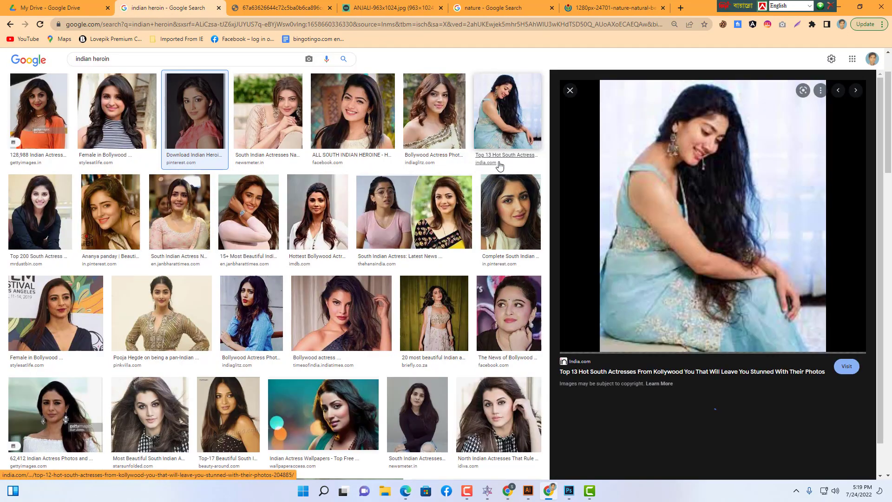
right_click(754, 185)
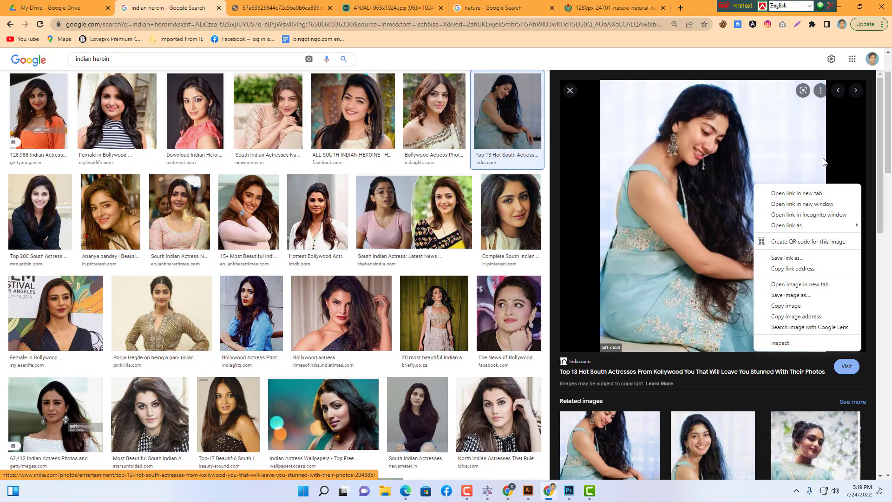
left_click(841, 139)
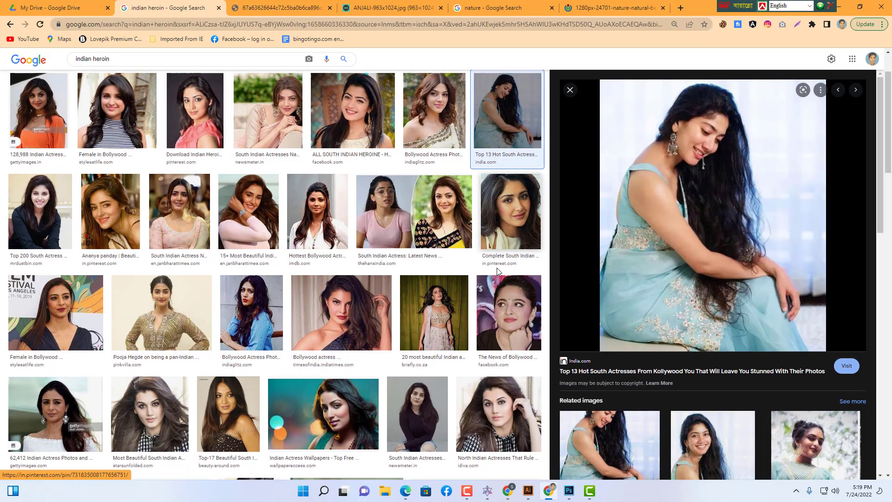
scroll(497, 268, "down", 1)
scroll(497, 271, "down", 5)
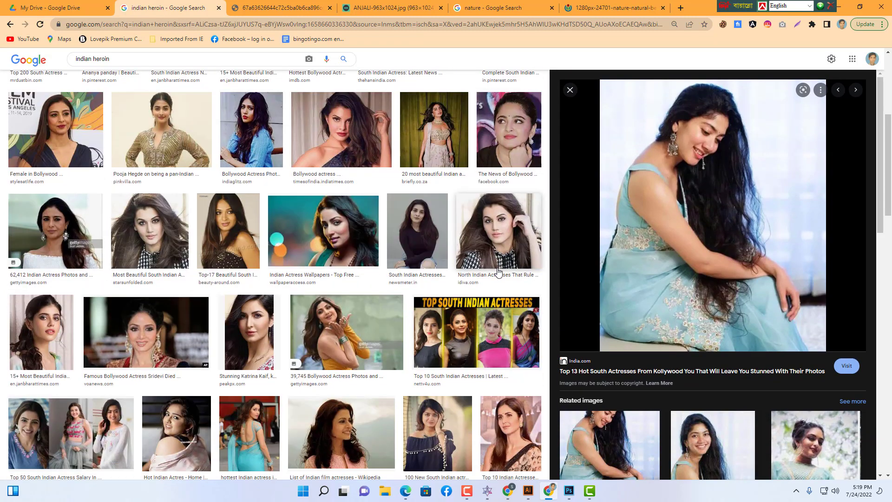
scroll(500, 273, "down", 3)
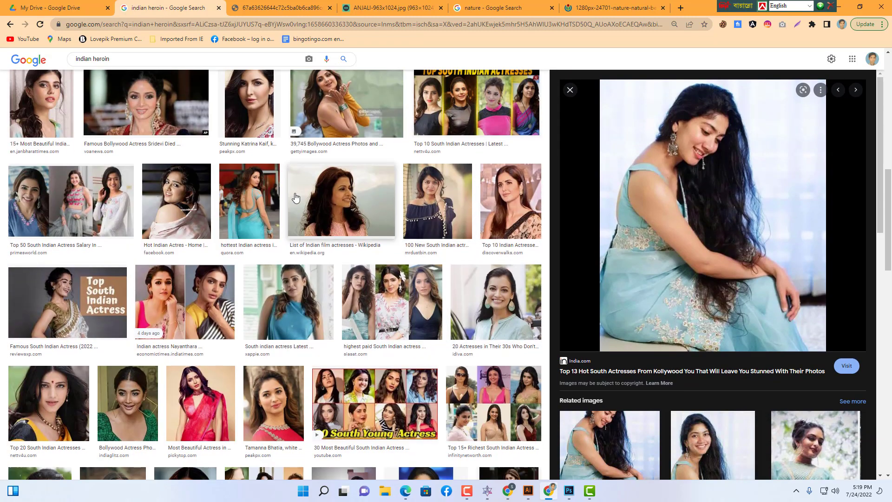
Step: Preview the List of Indian film actresses image, then the richest Bollywood actress image
left_click(328, 184)
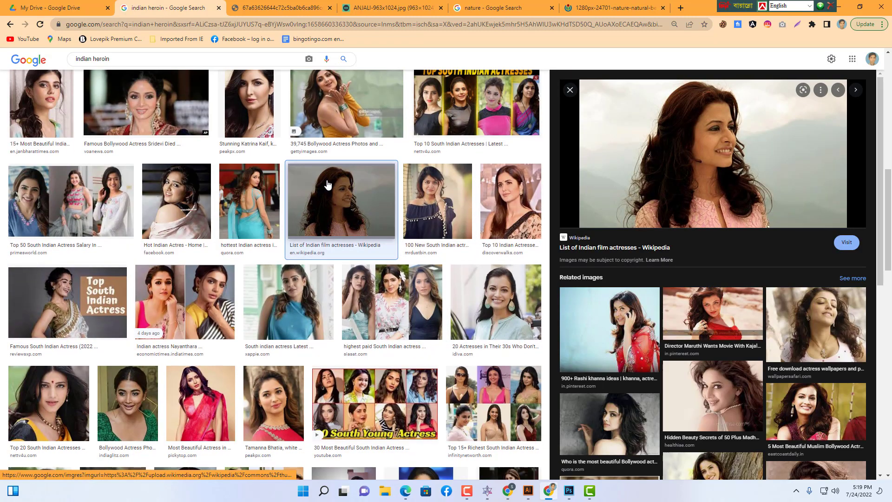
right_click(676, 126)
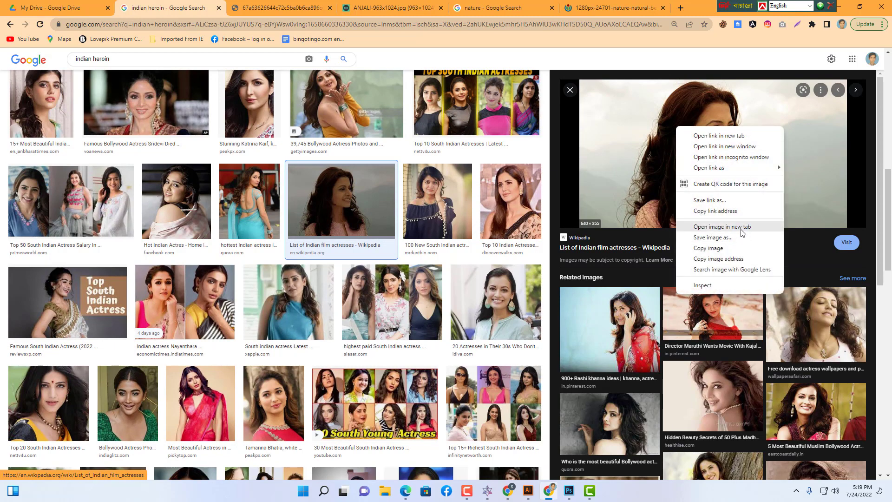
left_click(613, 331)
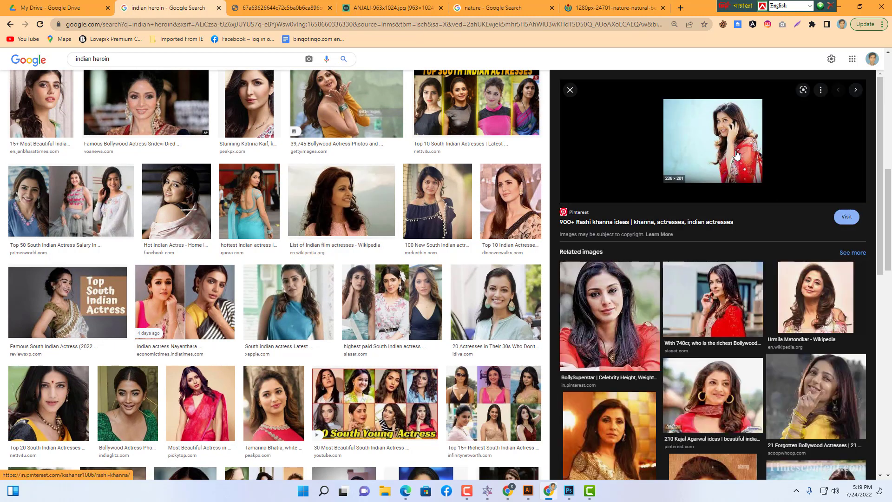
scroll(782, 349, "down", 1)
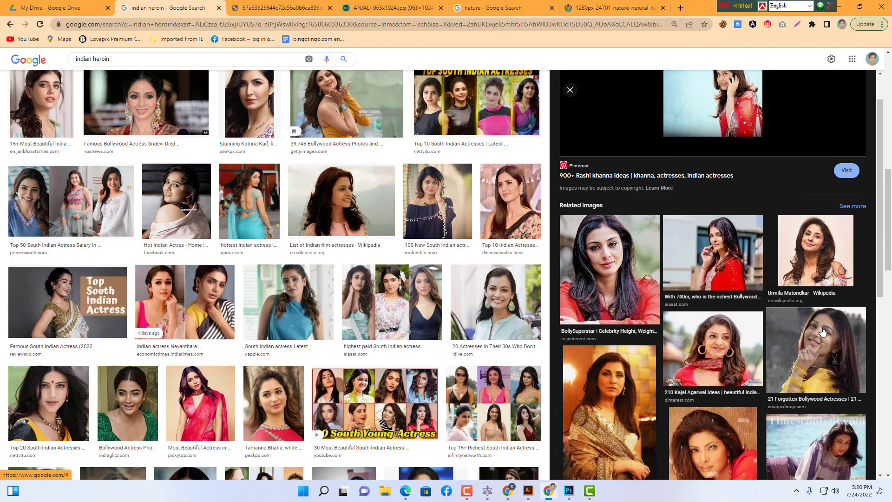
left_click(736, 256)
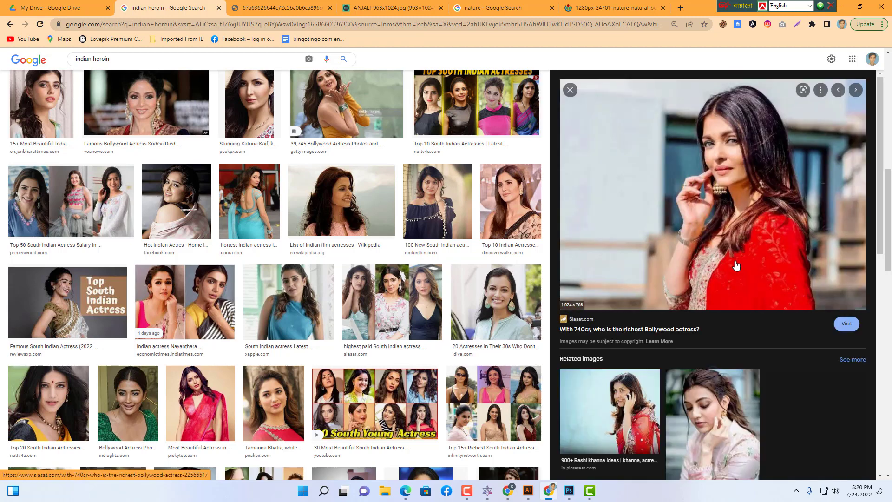
Step: Open the red-outfit photo full size (1024×768) in a new tab and copy it
right_click(756, 206)
left_click(809, 304)
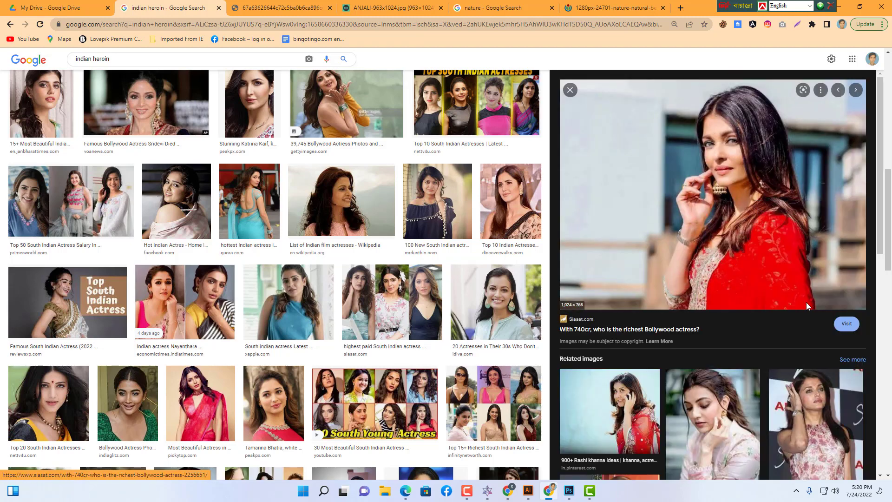
left_click(385, 8)
right_click(498, 247)
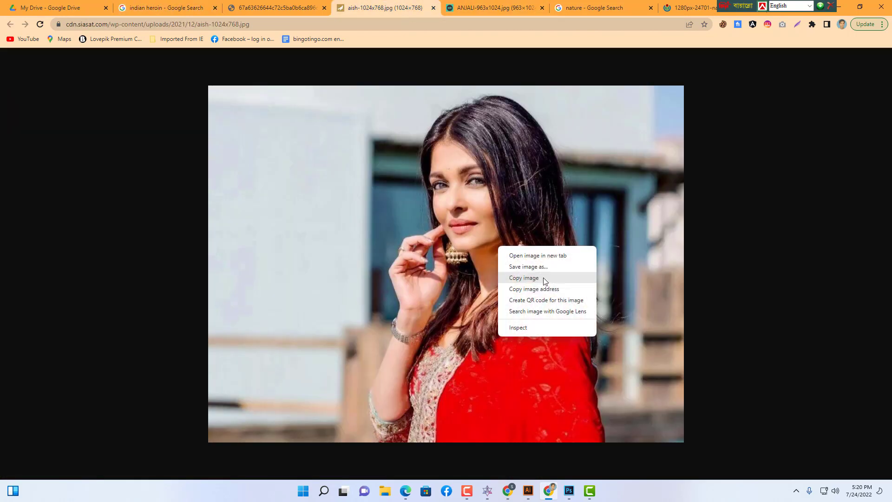
left_click(544, 279)
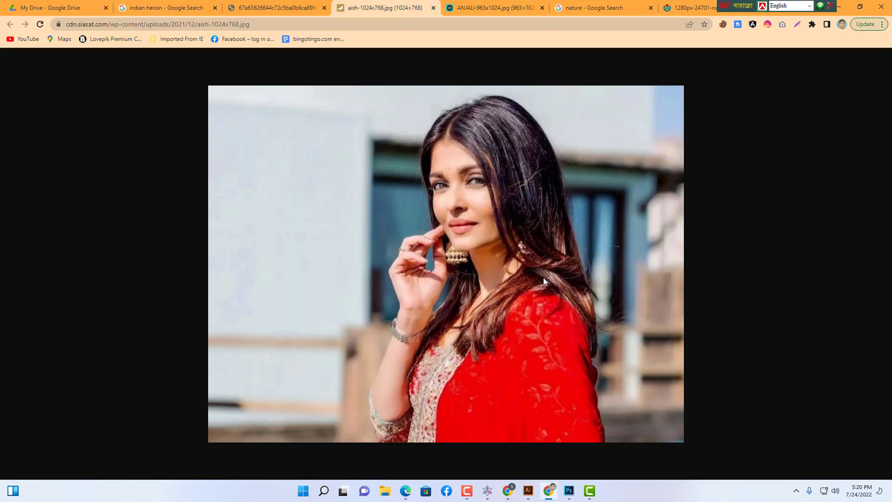
Step: Paste the red-outfit photo into Untitled-1 as Layer 1, repositioned and resized over the canvas
left_click(569, 490)
key("ctrl+v")
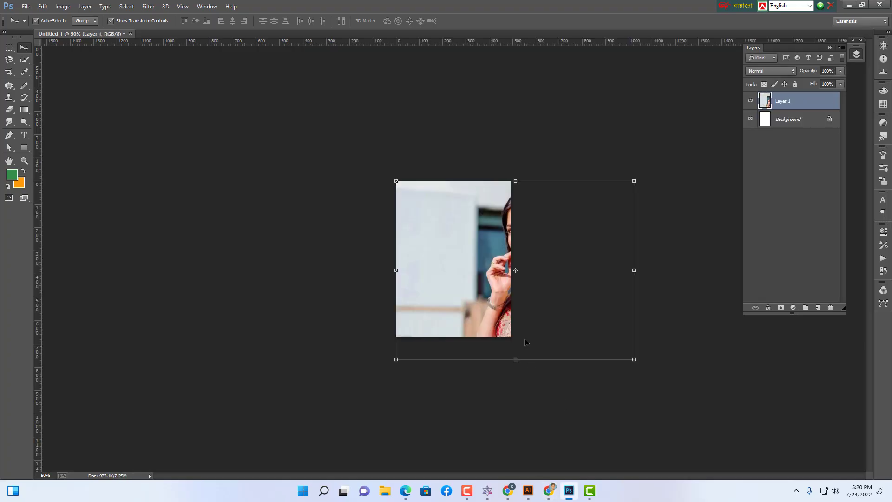
left_click_drag(497, 301, 437, 285)
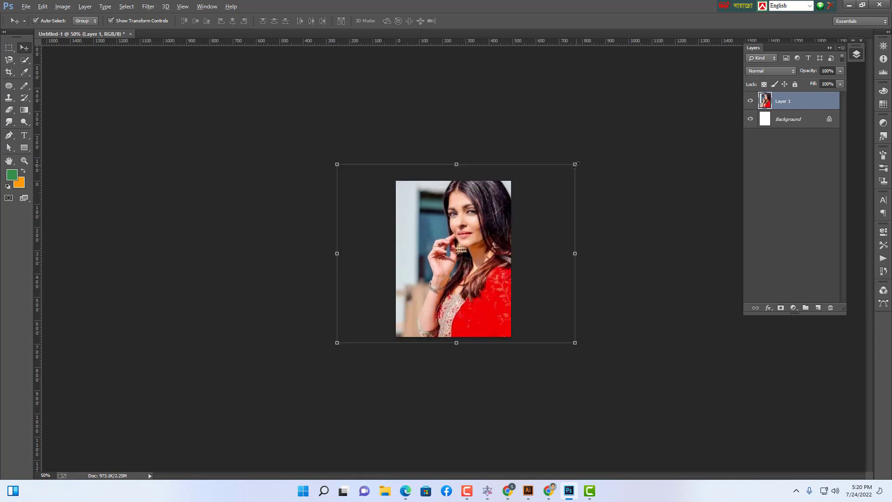
mouse_move(575, 164)
left_mouse_down()
mouse_move(562, 173)
mouse_move(568, 169)
left_mouse_up()
key("Return")
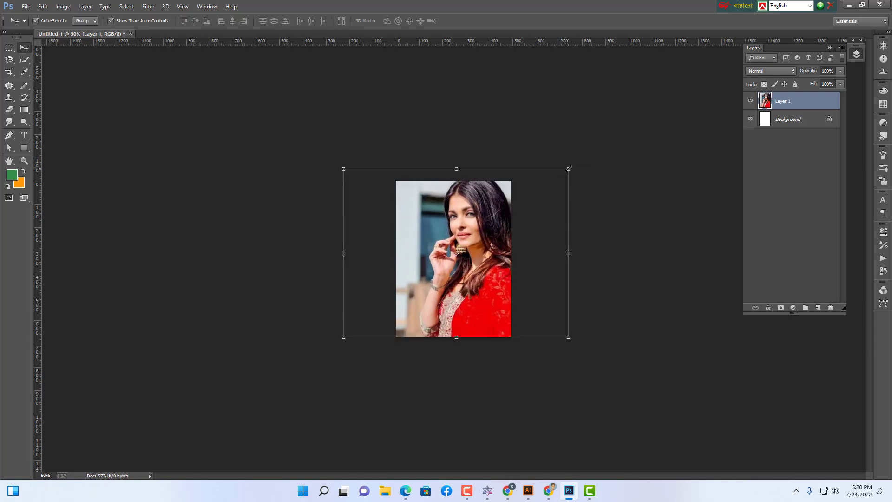
key("ctrl+plus")
key("ctrl+plus")
key("ctrl+plus")
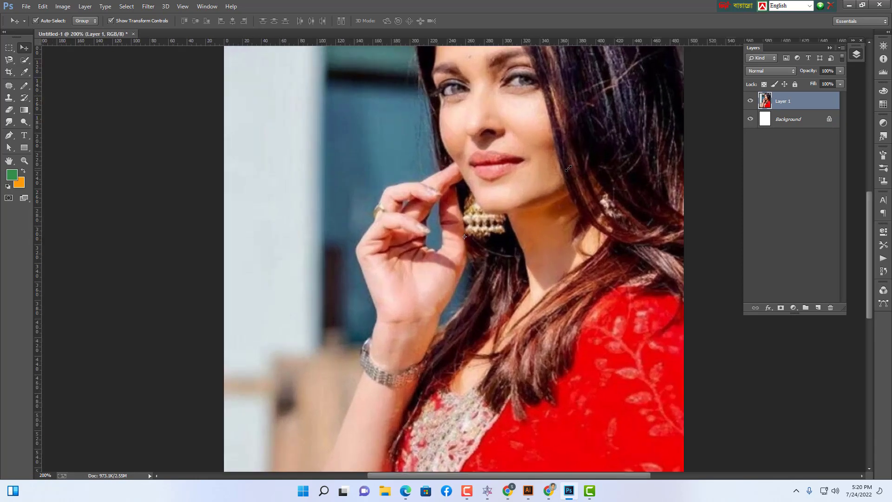
key("ctrl+minus")
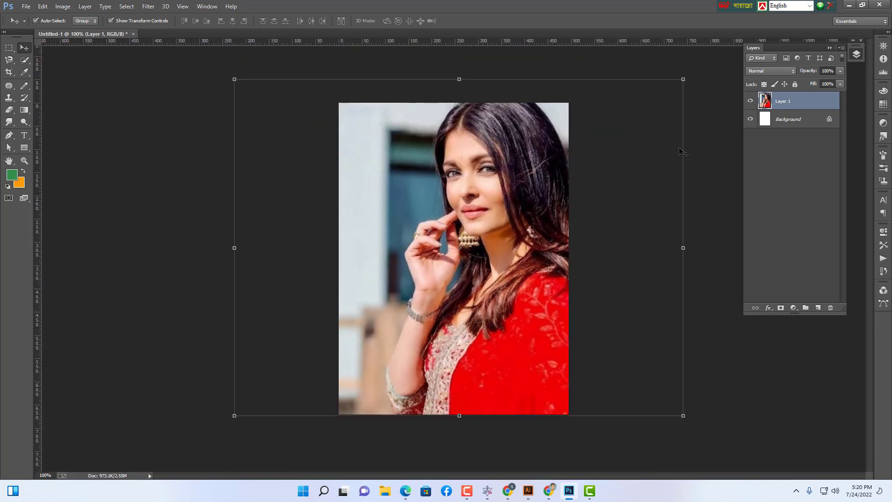
left_click_drag(681, 150, 663, 157)
left_click_drag(665, 86, 644, 101)
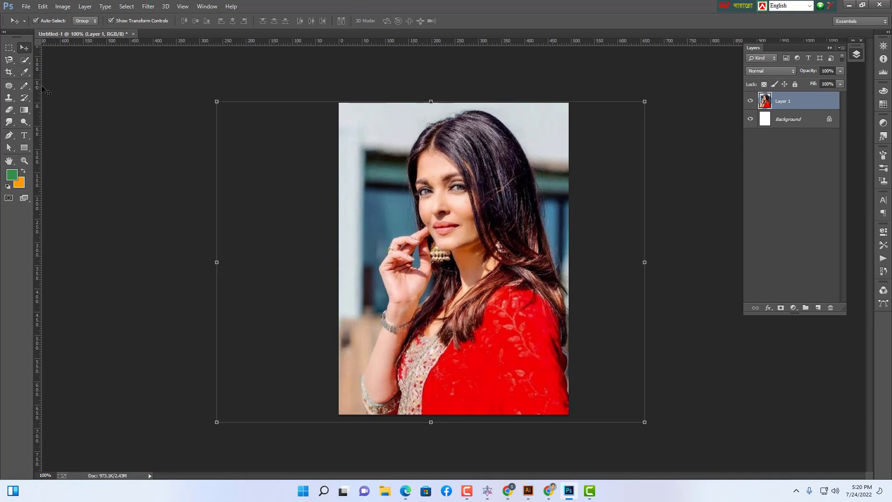
left_click(24, 59)
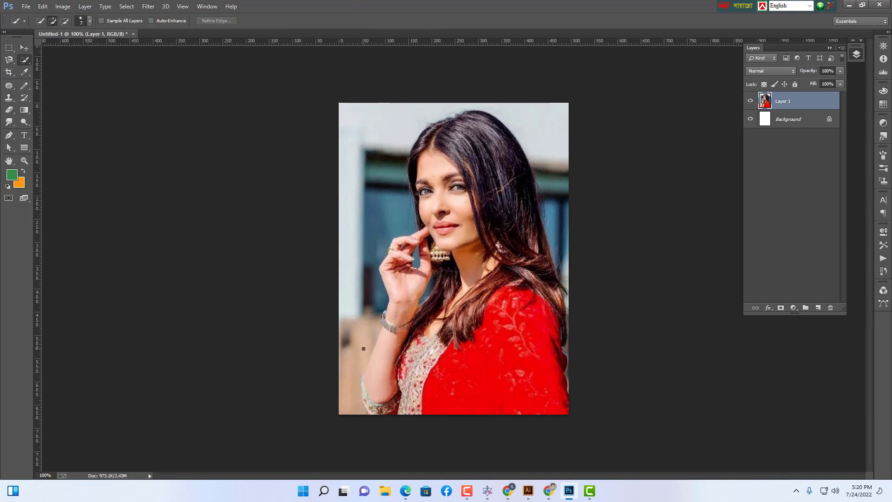
left_click_drag(350, 280, 367, 335)
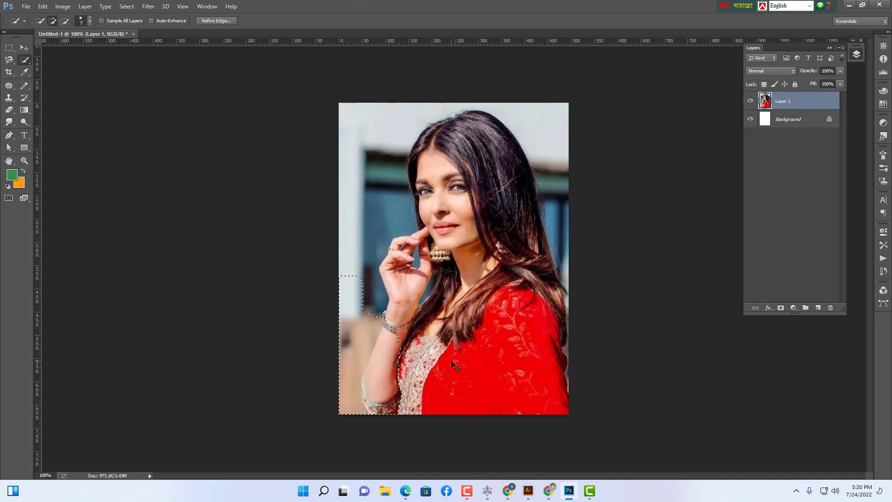
key("ctrl+d")
mouse_move(353, 400)
left_mouse_down()
mouse_move(359, 360)
mouse_move(386, 321)
mouse_move(361, 349)
mouse_move(370, 338)
left_mouse_up()
key("ctrl+d")
key("ctrl+plus")
key("ctrl+plus")
key("ctrl+plus")
left_click_drag(398, 309, 442, 256)
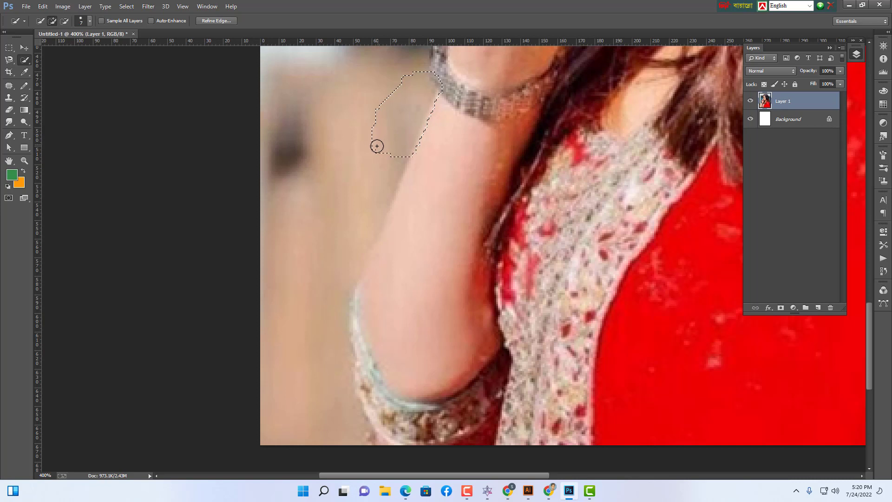
left_click_drag(376, 146, 375, 149)
key("ctrl+z")
left_click_drag(595, 224, 495, 250)
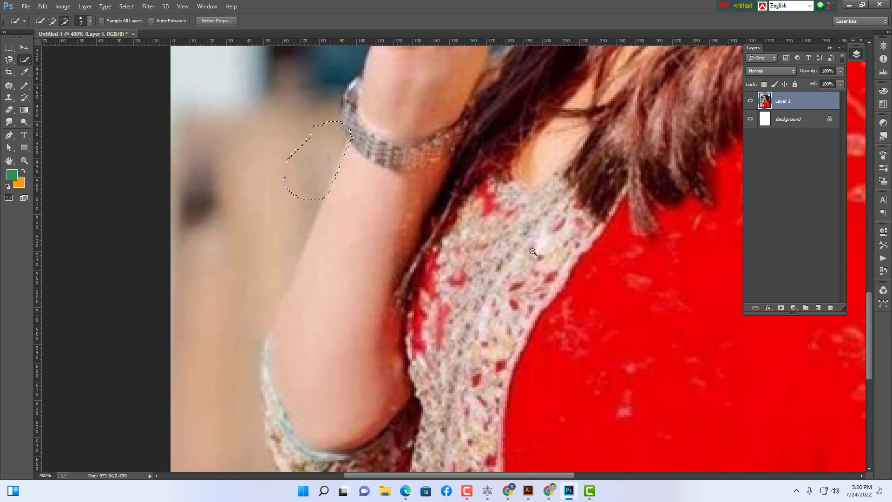
scroll(494, 245, "down", 10)
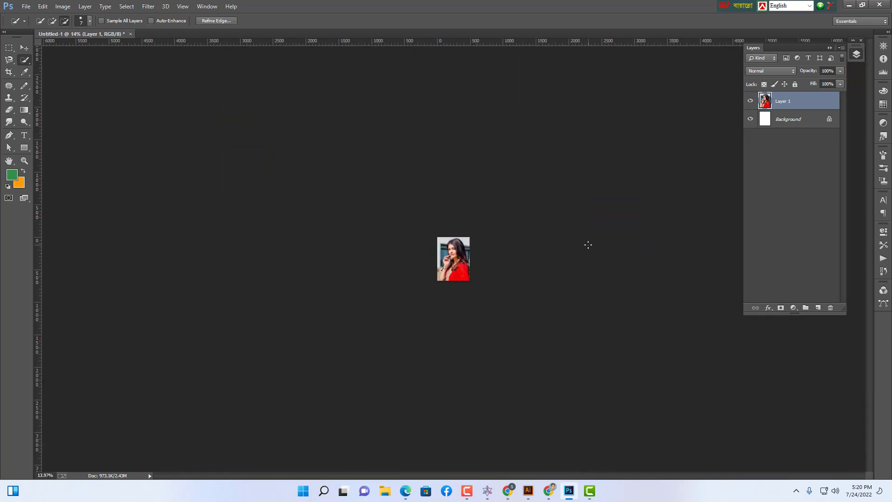
key("ctrl+1")
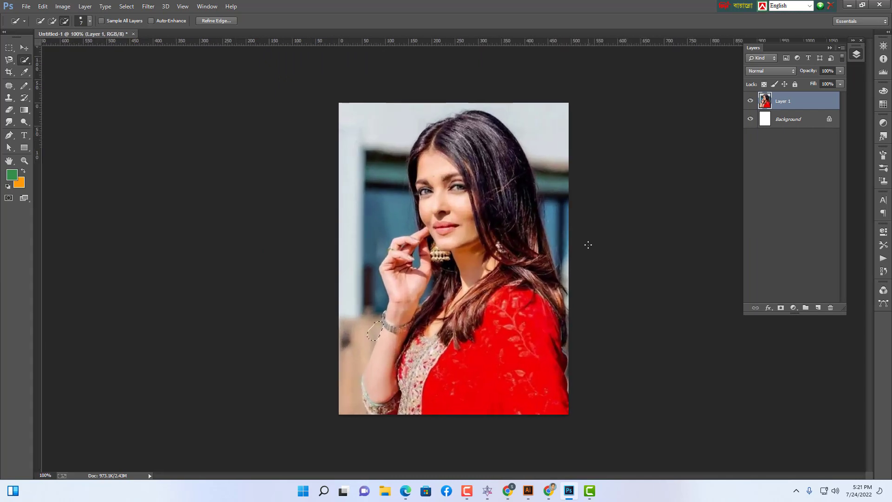
key("ctrl+plus")
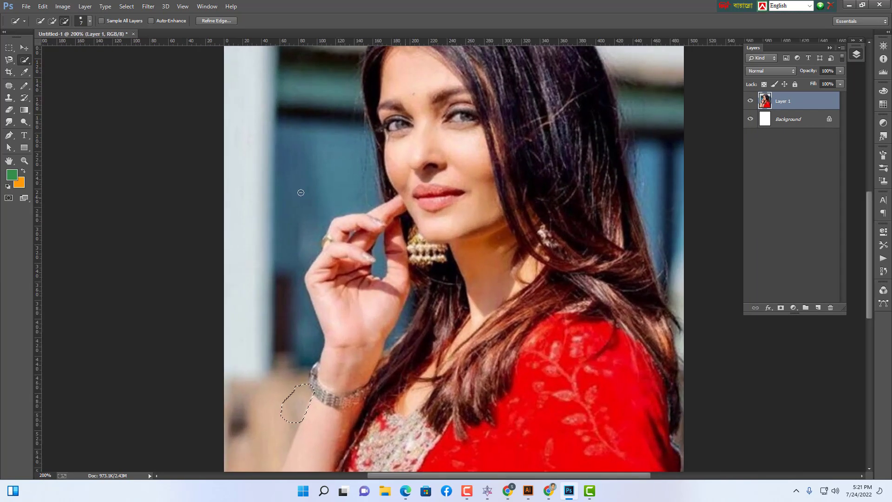
key("ctrl+minus")
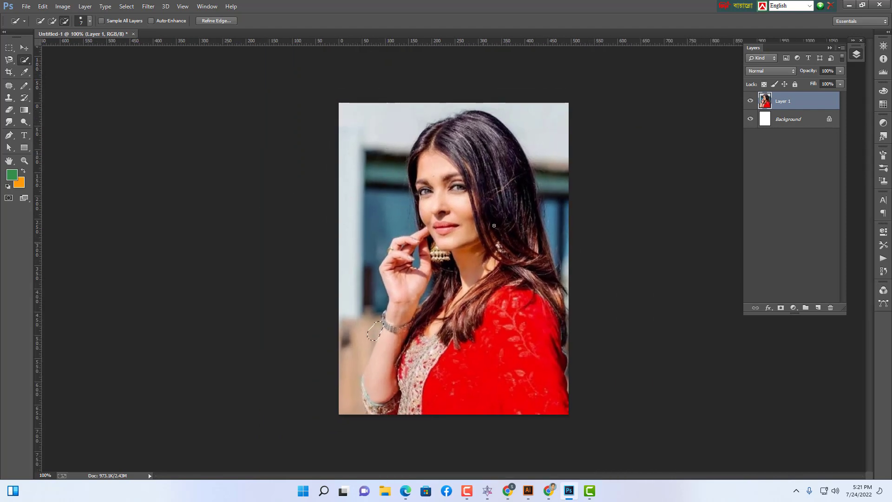
key("v")
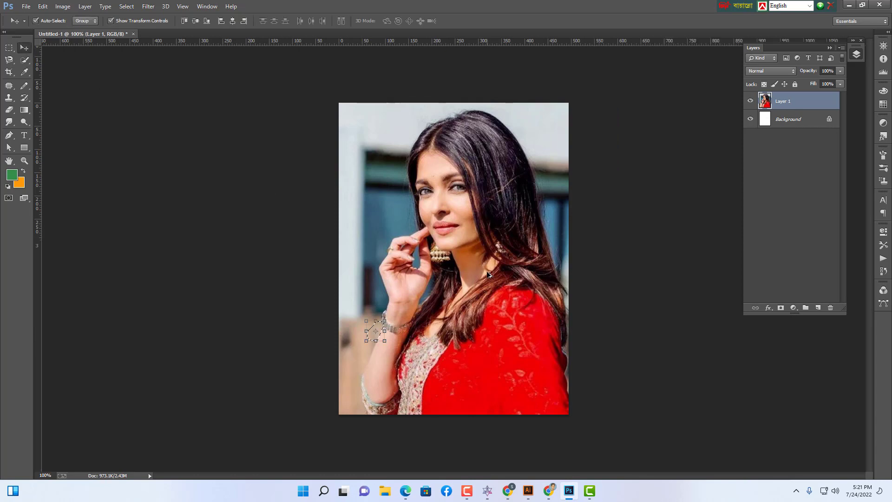
key("ctrl+d")
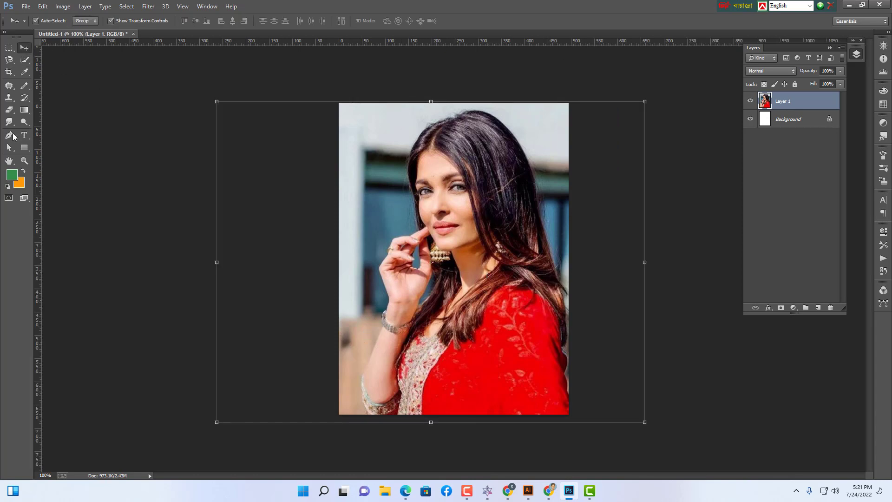
Step: Quick-select the background strips left and right of the woman's hair
left_click(25, 60)
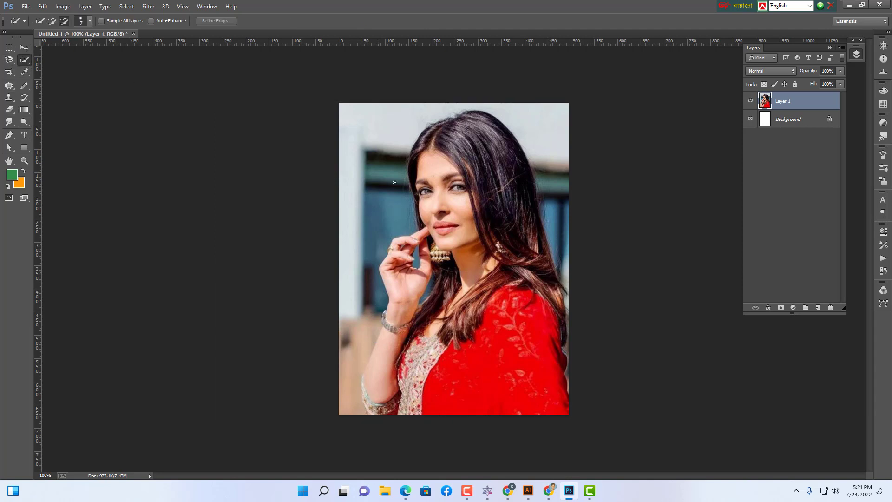
left_click_drag(367, 130, 361, 101)
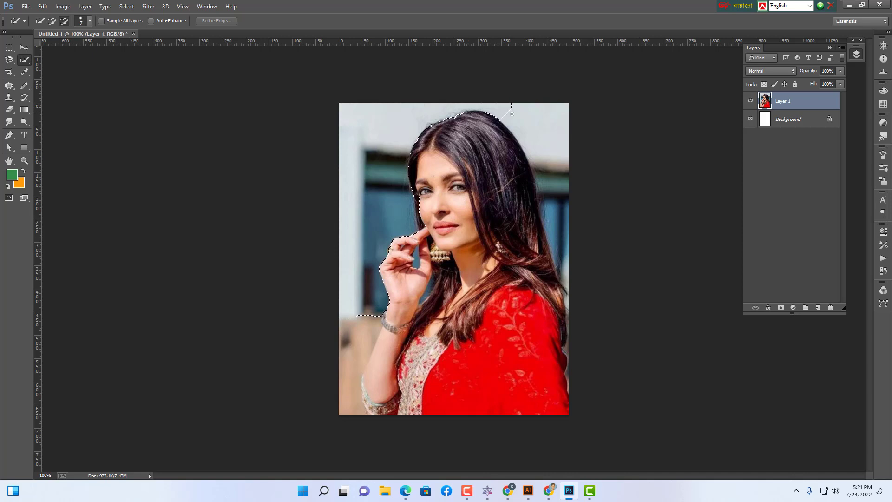
mouse_move(512, 114)
left_mouse_down()
mouse_move(553, 158)
mouse_move(548, 193)
mouse_move(613, 239)
mouse_move(668, 255)
left_mouse_up()
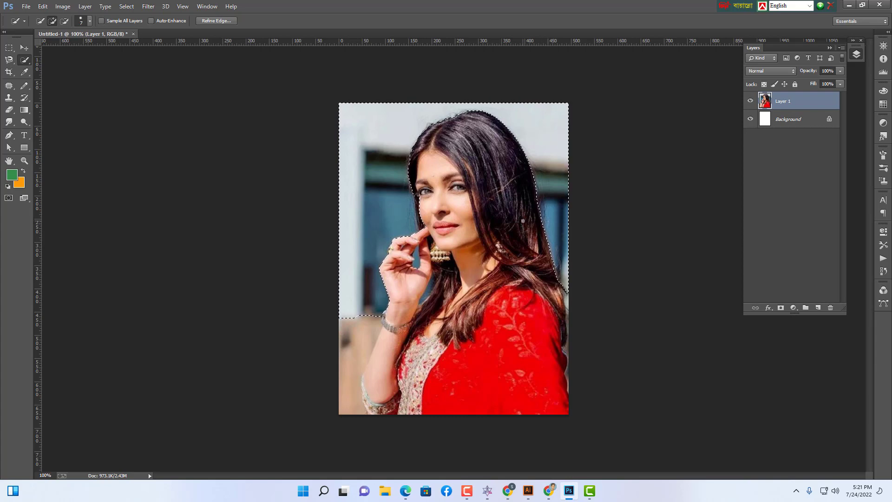
key("ctrl+plus")
key("ctrl+plus")
left_click_drag(554, 224, 554, 288)
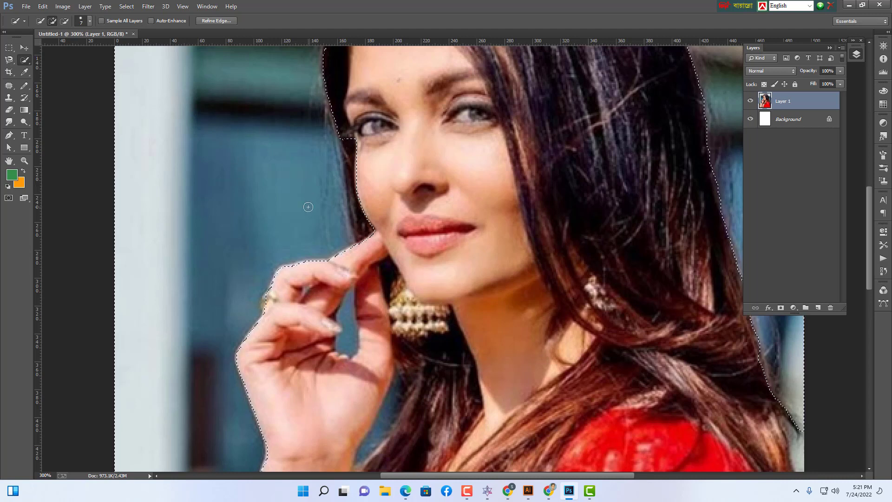
Step: Refine the selection along the hair edge and hide the white Background layer
key("alt")
mouse_move(436, 279)
left_mouse_down()
mouse_move(434, 193)
mouse_move(373, 243)
mouse_move(342, 299)
mouse_move(520, 248)
mouse_move(482, 259)
left_mouse_up()
key("ctrl+r")
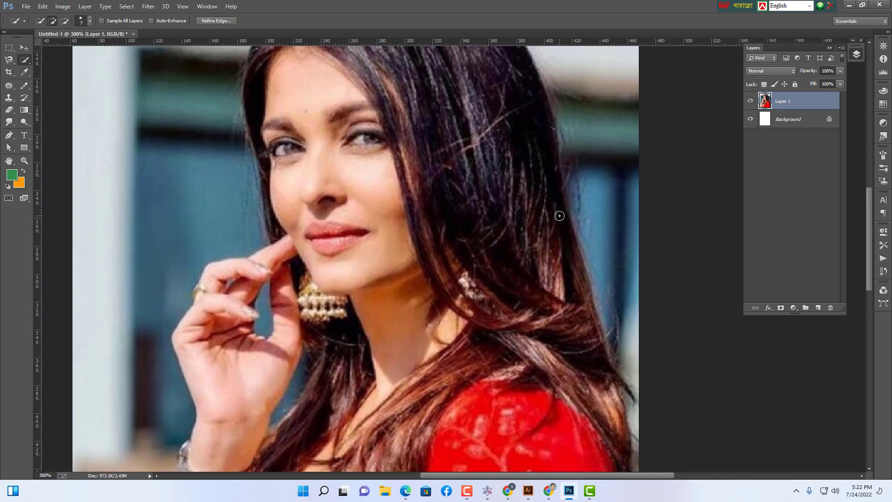
key("ctrl+minus")
key("ctrl+minus")
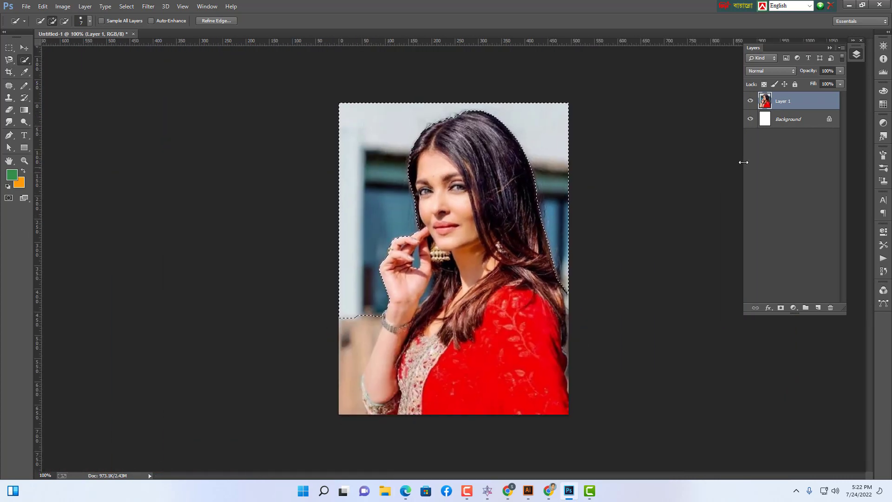
left_click(751, 119)
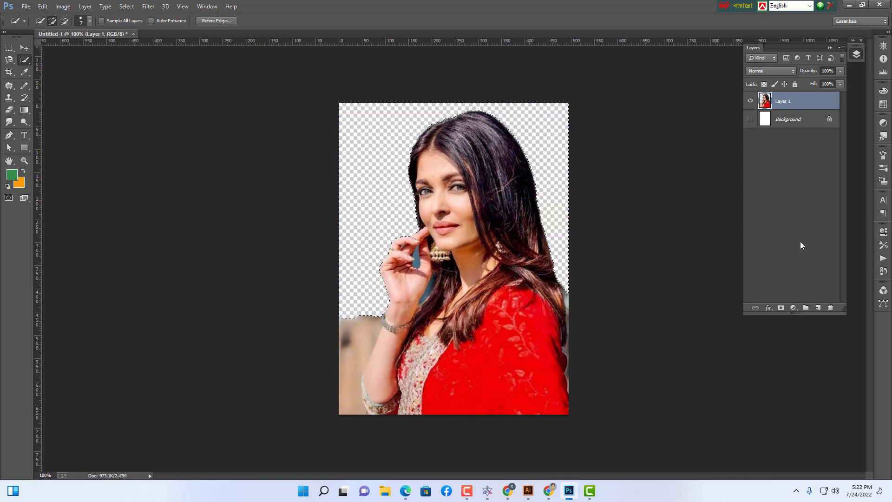
Step: Subtract the gap along the arm and the bulge at the arm's top from the selection
key("ctrl+d")
key("ctrl+d")
key("ctrl+plus")
key("ctrl+plus")
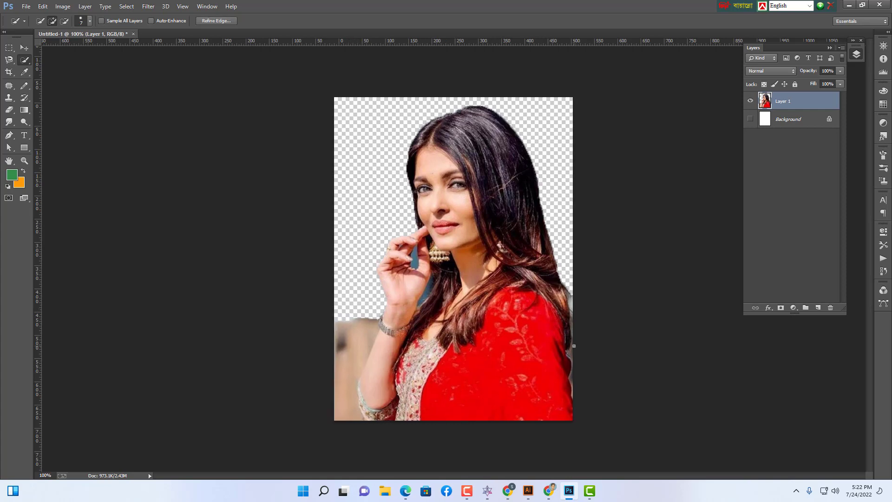
scroll(575, 346, "down", 2)
key("ctrl+plus")
key("ctrl+plus")
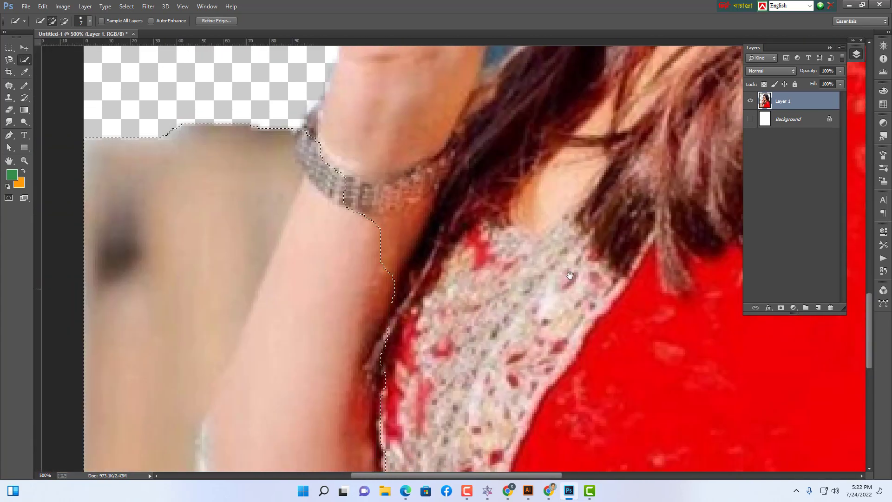
key("alt")
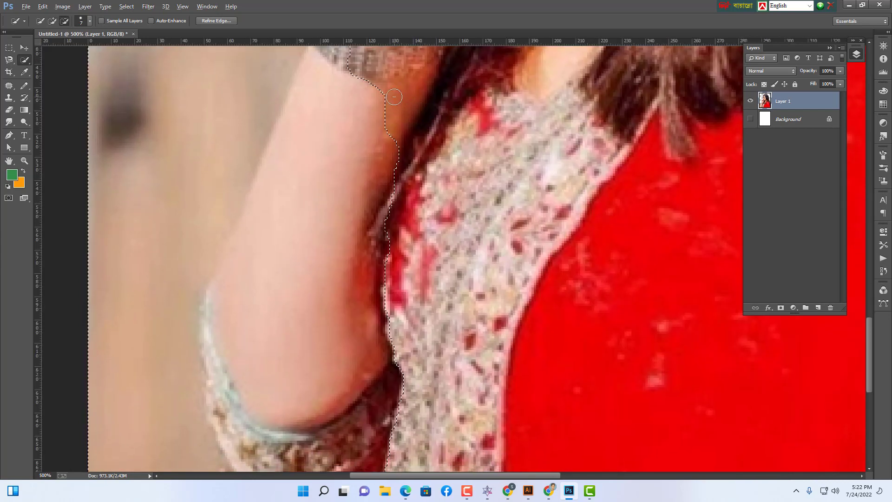
mouse_move(398, 178)
left_mouse_down()
mouse_move(398, 399)
mouse_move(374, 327)
mouse_move(381, 134)
mouse_move(364, 258)
mouse_move(362, 368)
mouse_move(374, 424)
mouse_move(364, 455)
mouse_move(336, 434)
mouse_move(372, 191)
left_mouse_up()
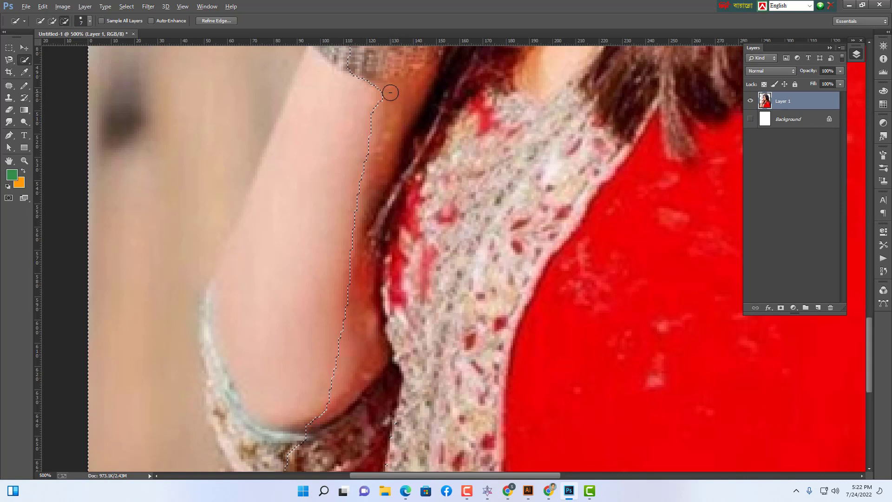
mouse_move(390, 94)
left_mouse_down()
mouse_move(369, 164)
mouse_move(340, 364)
mouse_move(313, 377)
left_mouse_up()
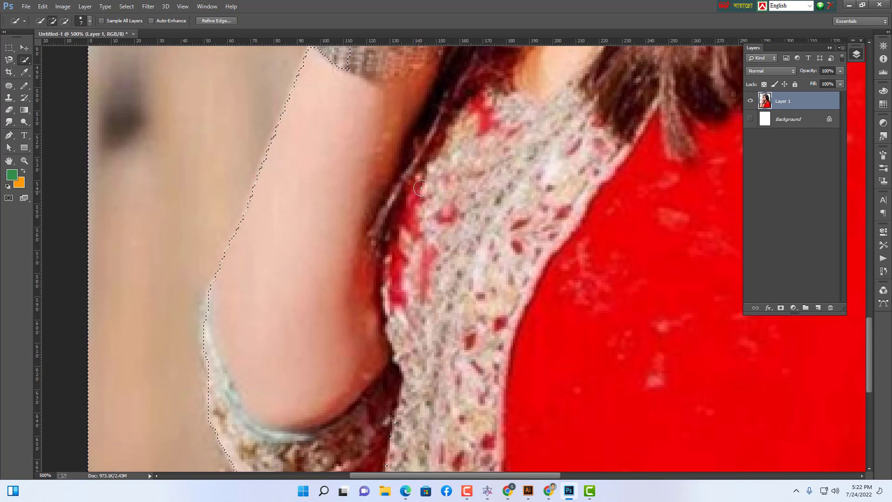
Step: Exclude the bracelet from the selection and delete the beige background area
scroll(422, 187, "down", 2)
scroll(422, 187, "up", 6)
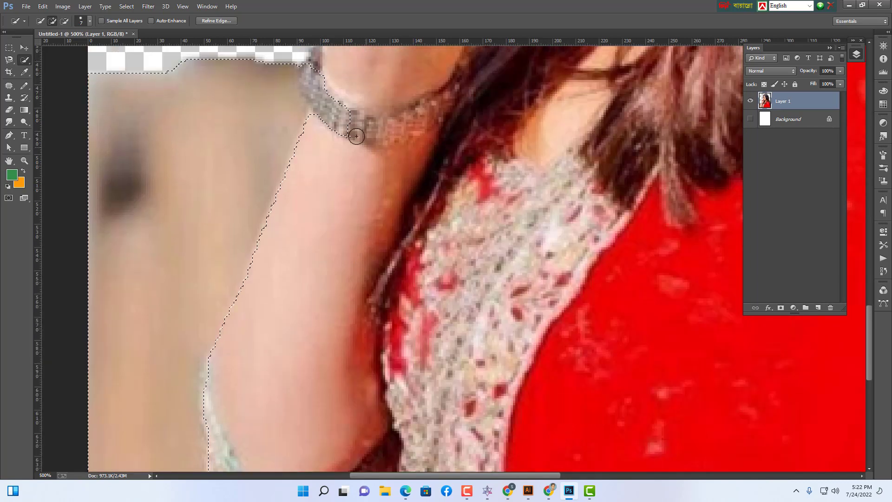
key("alt")
left_click_drag(335, 86, 340, 112)
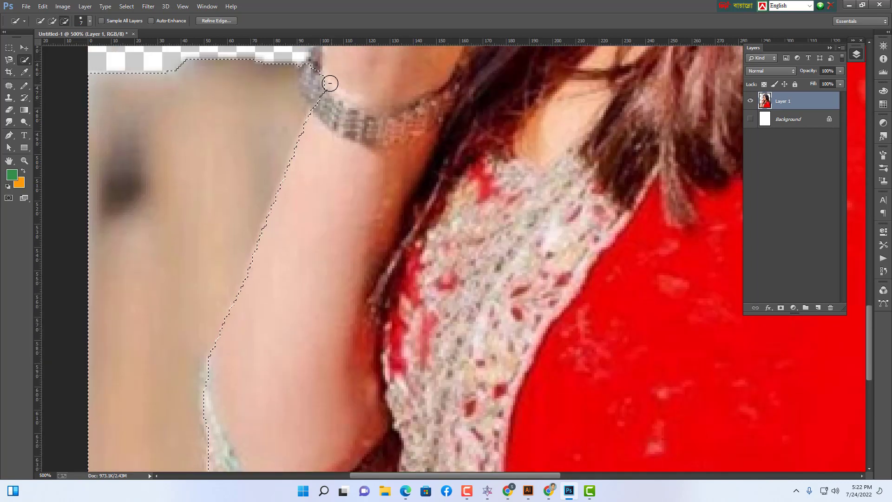
left_click_drag(325, 80, 326, 97)
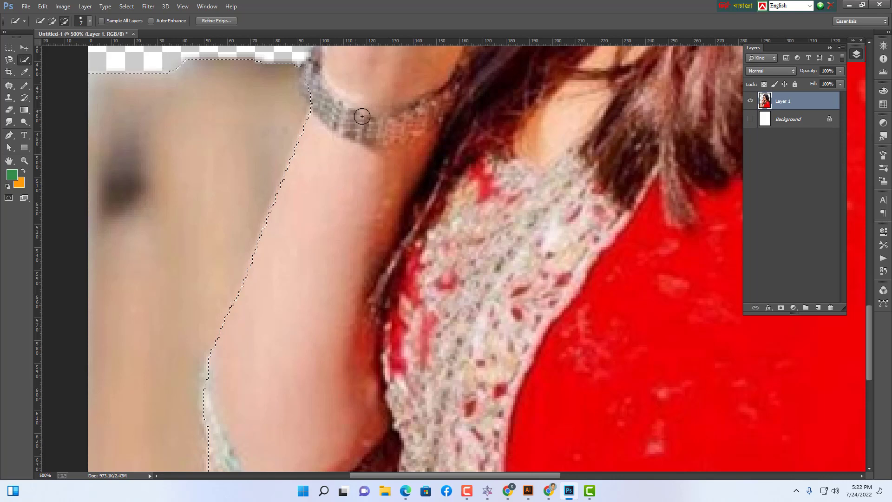
key("ctrl+minus")
key("ctrl+minus")
key("ctrl+minus")
key("ctrl+minus")
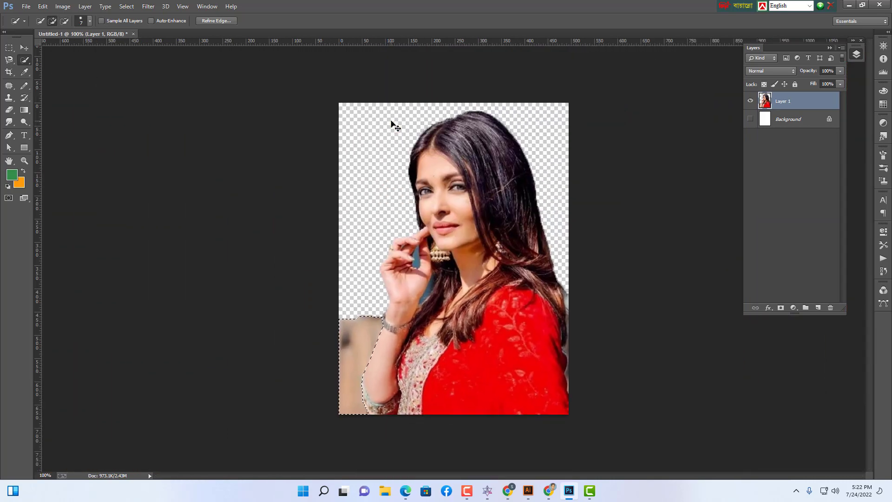
key("Delete")
Step: Select and clear the stray line left of the wrist
key("ctrl+d")
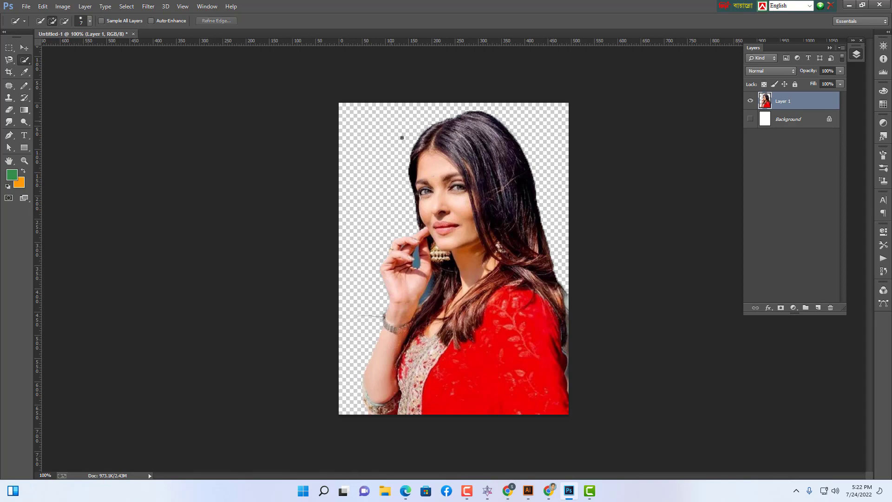
key("ctrl+plus")
key("ctrl+plus")
key("ctrl+plus")
key("ctrl+plus")
key("ctrl+plus")
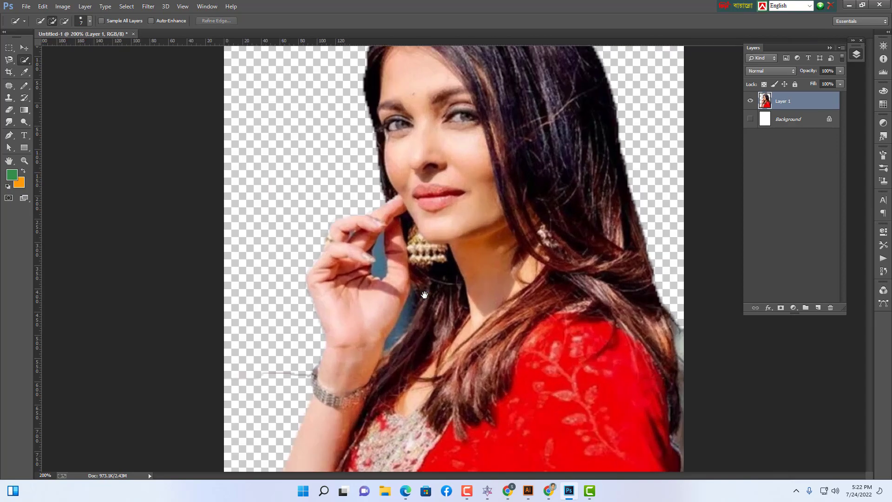
scroll(397, 300, "down", 10)
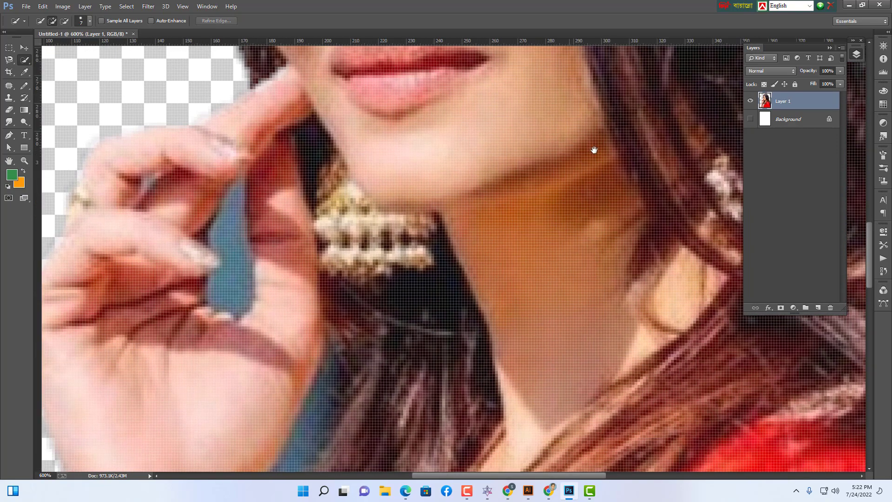
scroll(379, 272, "left", 8)
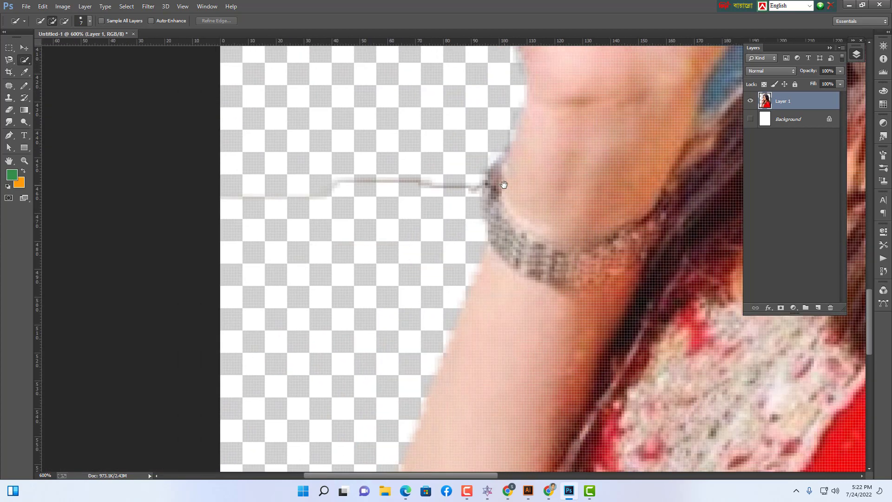
mouse_move(474, 178)
left_mouse_down()
mouse_move(459, 192)
mouse_move(435, 190)
left_mouse_up()
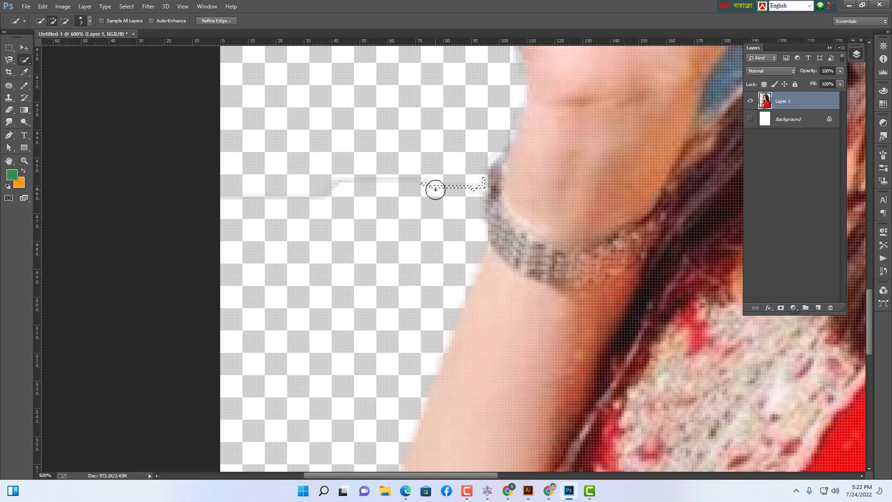
key("ctrl+d")
Step: Delete the blue background patch between the fingers to transparency
left_click_drag(557, 198, 493, 216)
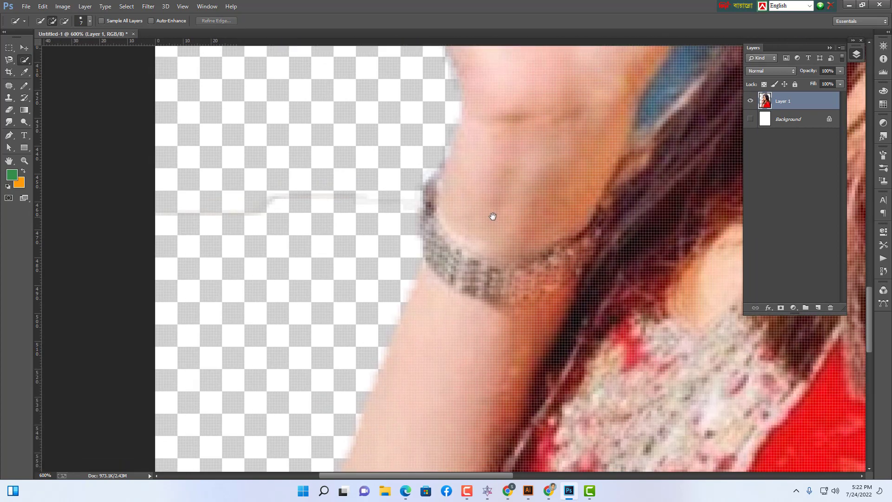
scroll(493, 217, "down", 4)
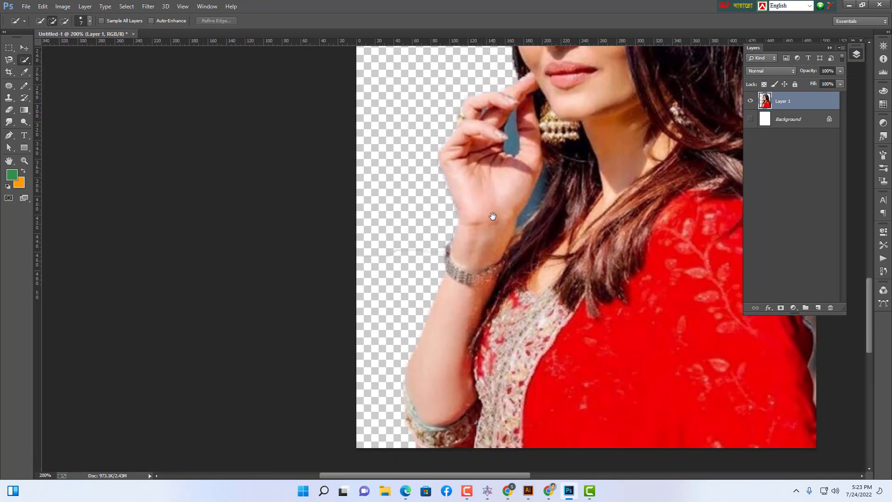
scroll(493, 216, "down", 2)
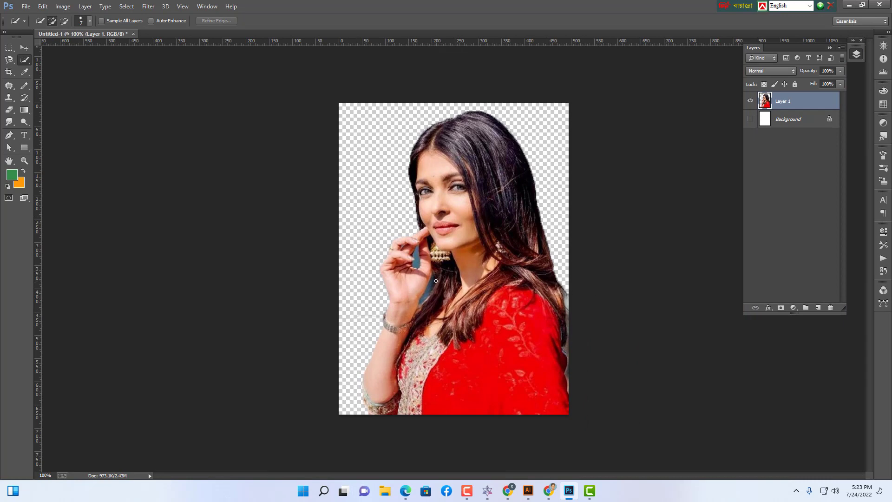
scroll(445, 285, "up", 4)
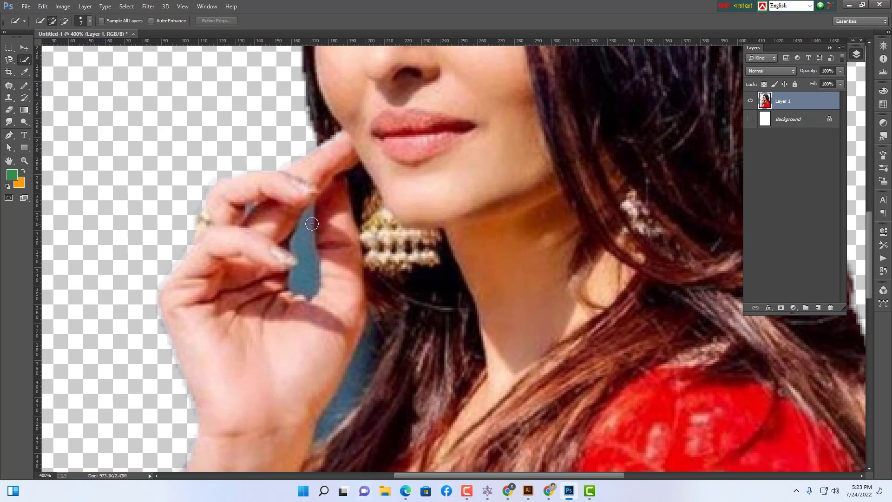
left_click_drag(306, 239, 304, 258)
key("Delete")
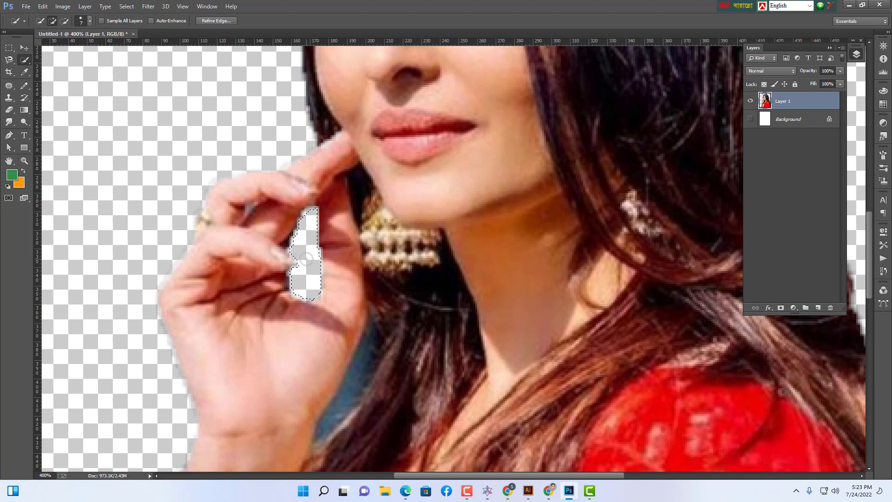
key("ctrl+d")
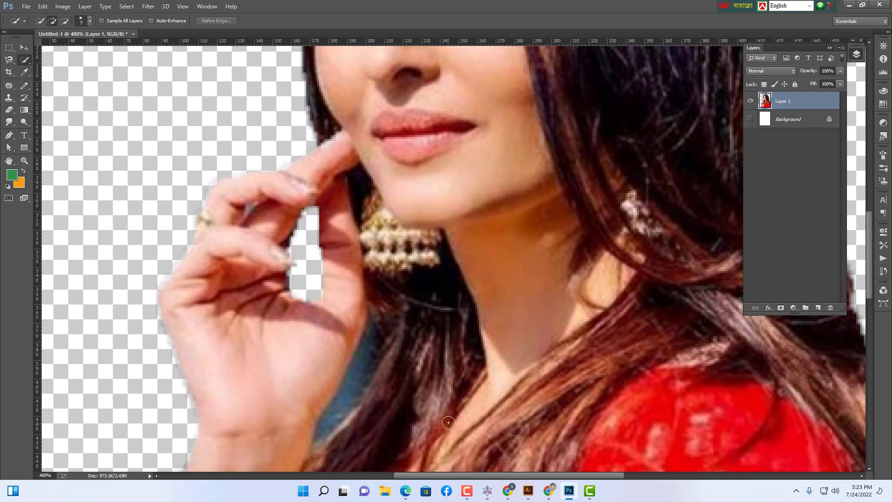
Step: Select and delete the blue patch below the hand
mouse_move(368, 354)
left_mouse_down()
mouse_move(345, 402)
mouse_move(369, 329)
mouse_move(375, 335)
left_mouse_up()
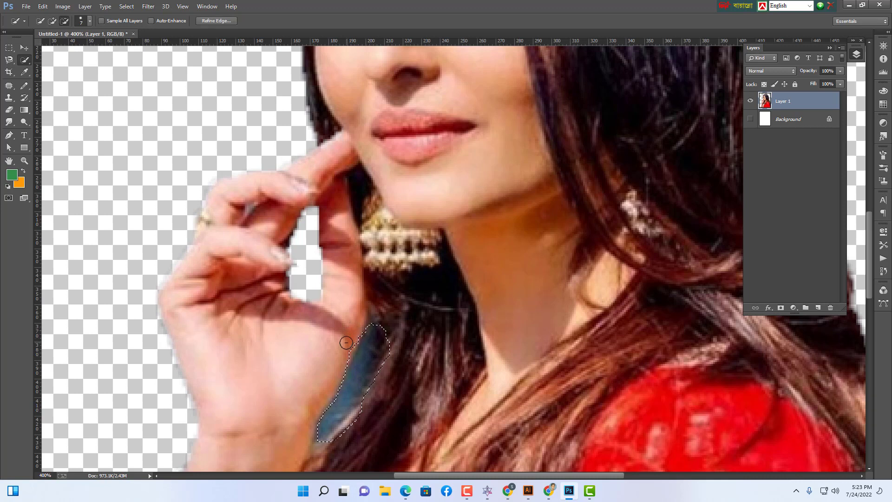
key("alt")
key("Delete")
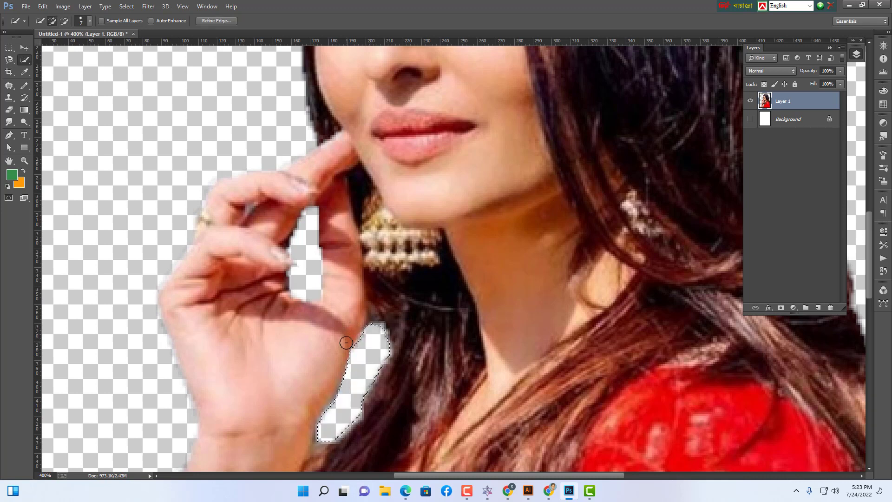
scroll(347, 343, "down", 5)
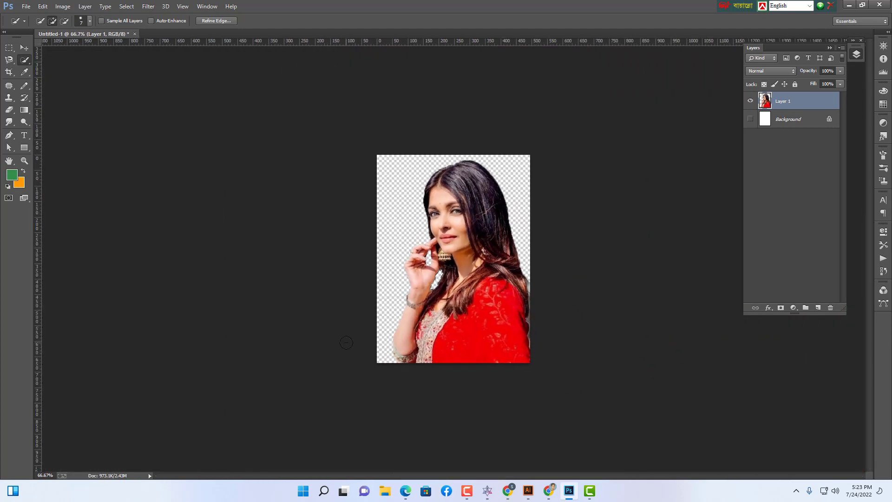
Step: Drag Layer 1 left with the Move tool, the final move about 83 px
key("ctrl+d")
left_click(24, 49)
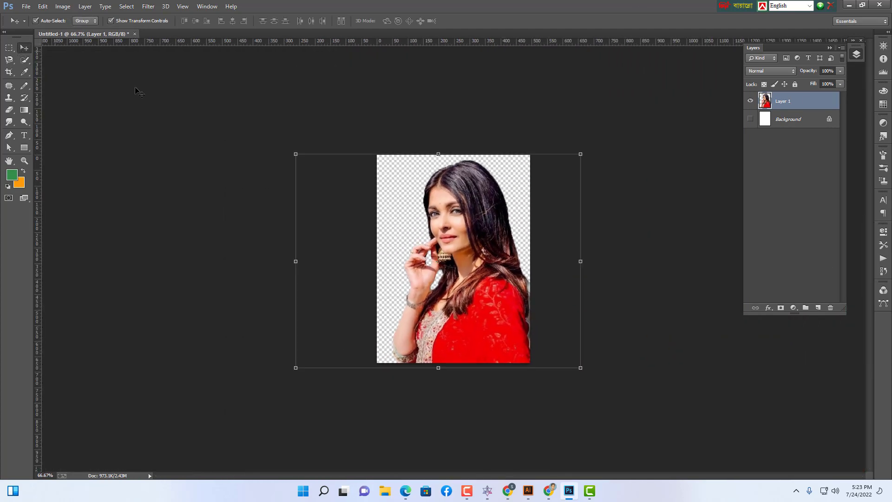
left_click_drag(505, 327, 481, 322)
left_click(646, 323)
left_click(8, 48)
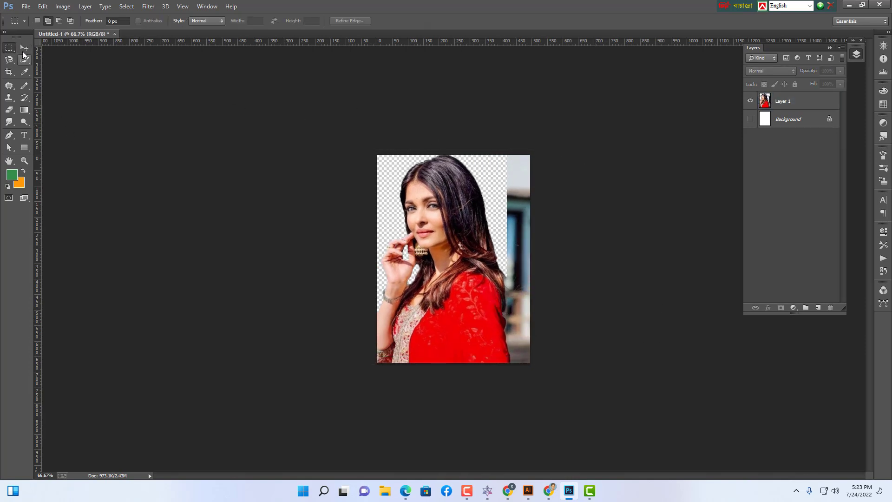
left_click(23, 50)
left_click_drag(473, 298, 434, 297)
Step: Select and delete the blurred background strip on the portrait's right side
left_click(9, 48)
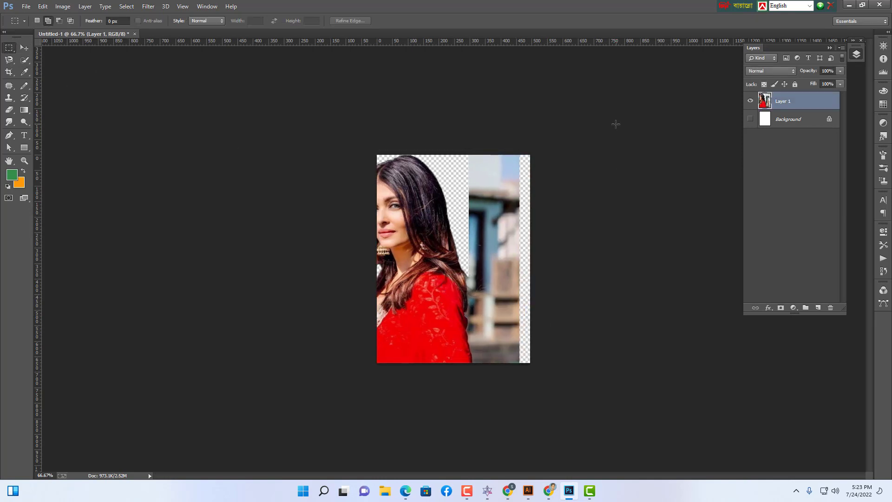
left_click_drag(615, 124, 468, 424)
key("ctrl+d")
left_click(25, 59)
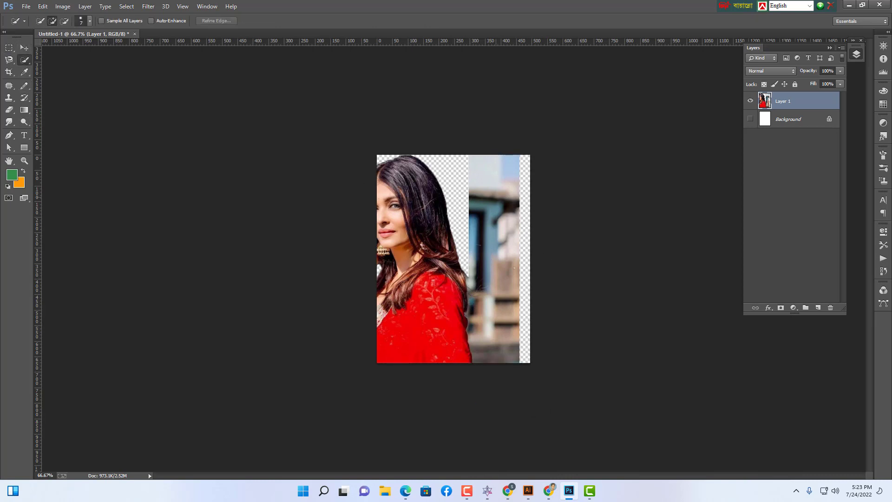
left_click_drag(515, 268, 515, 323)
left_click_drag(510, 160, 774, 268)
key("Delete")
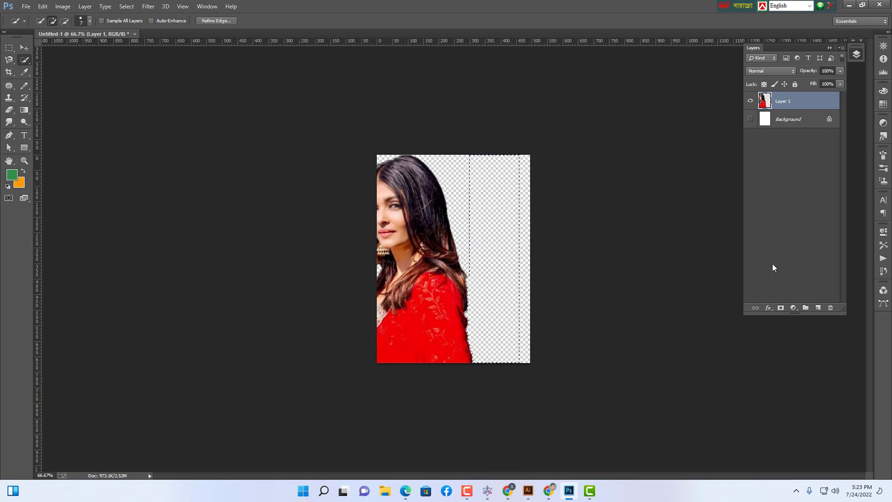
key("ctrl+d")
Step: Move the portrait back onto the canvas, slightly enlarged and nudged 16 px left
key("v")
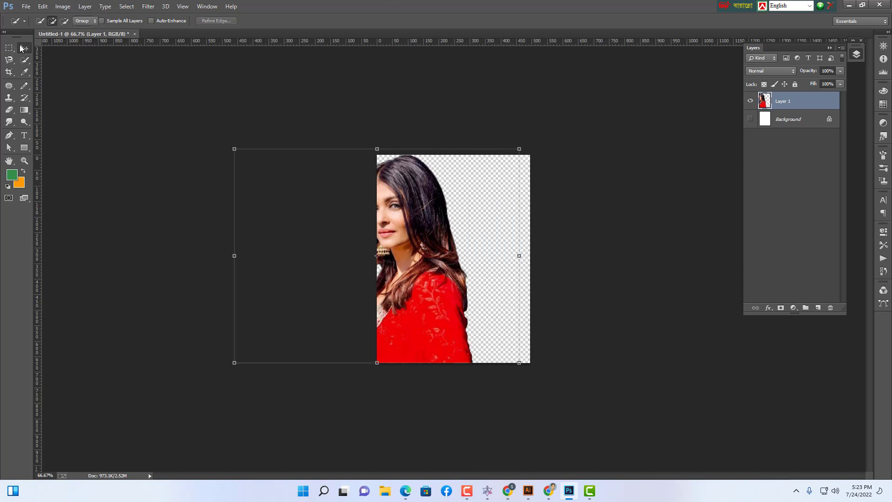
mouse_move(405, 272)
left_mouse_down()
mouse_move(456, 271)
mouse_move(457, 280)
left_mouse_up()
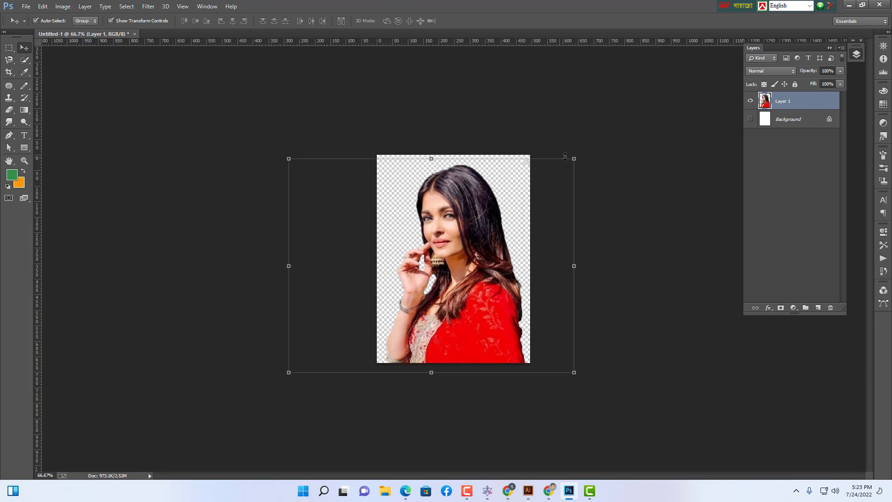
left_click_drag(574, 158, 575, 155)
left_click_drag(474, 256, 467, 253)
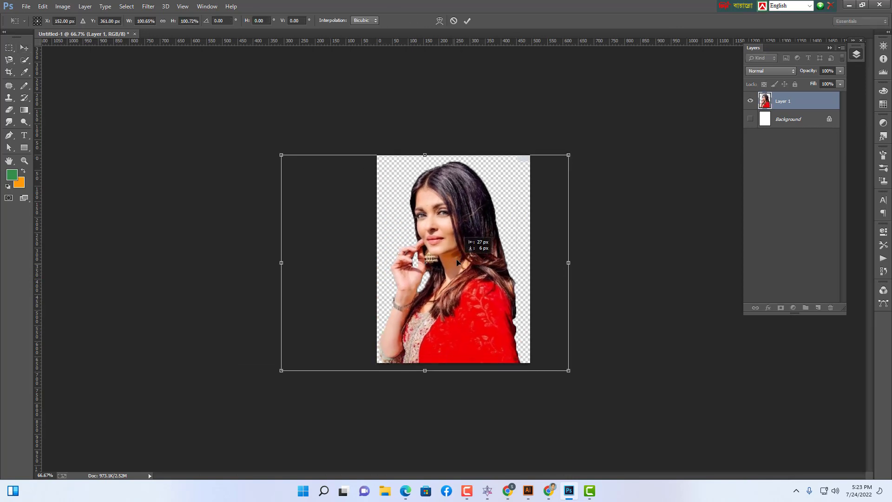
key("Return")
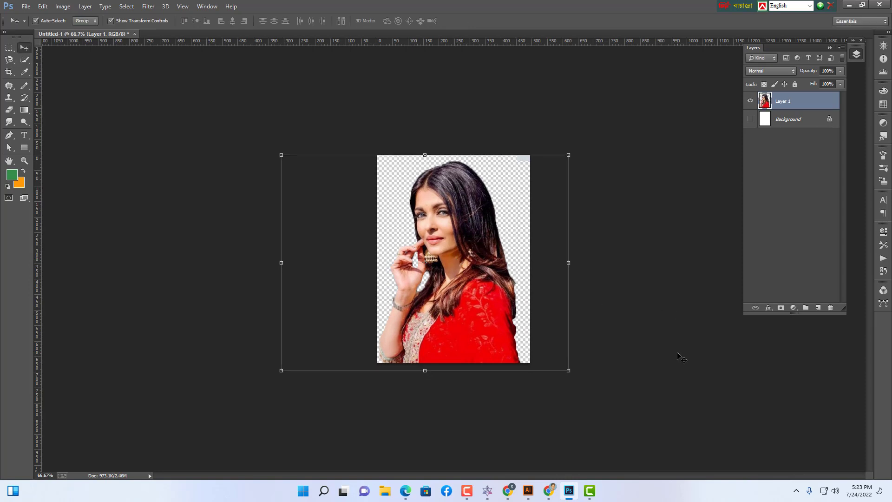
key("ctrl+plus")
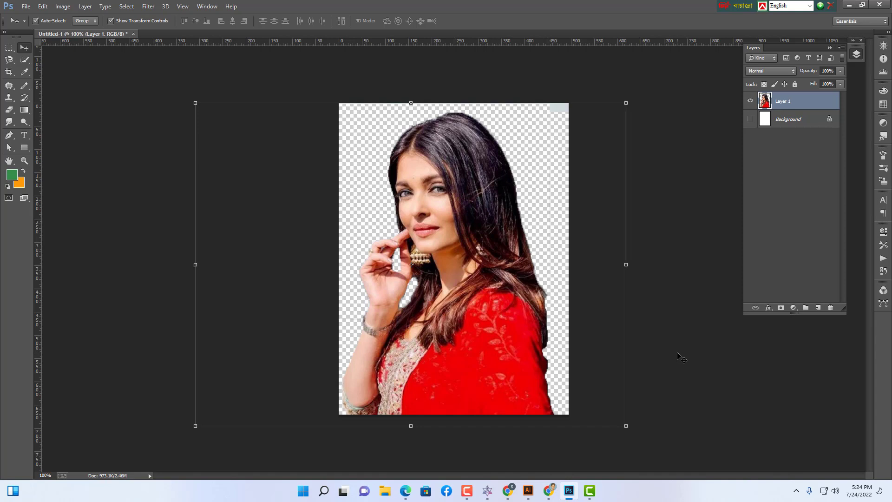
Step: Bring up File > Open and cancel without opening a file
left_click(678, 356)
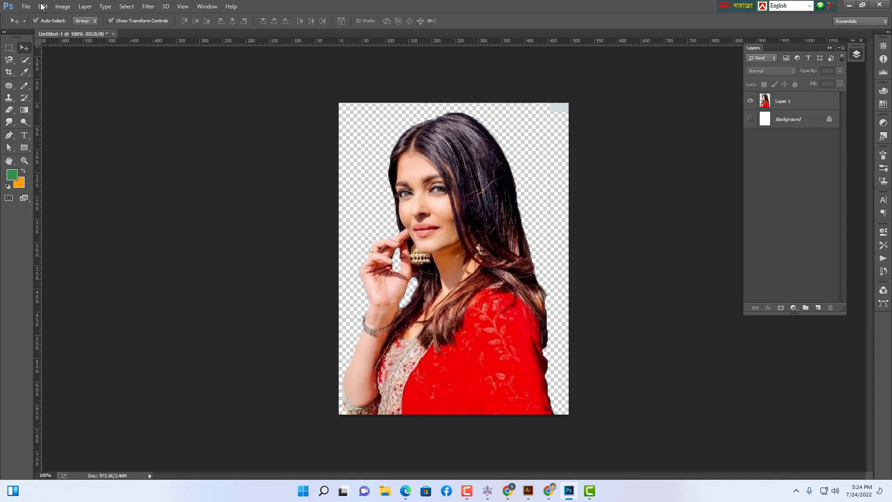
left_click(26, 6)
left_click(29, 27)
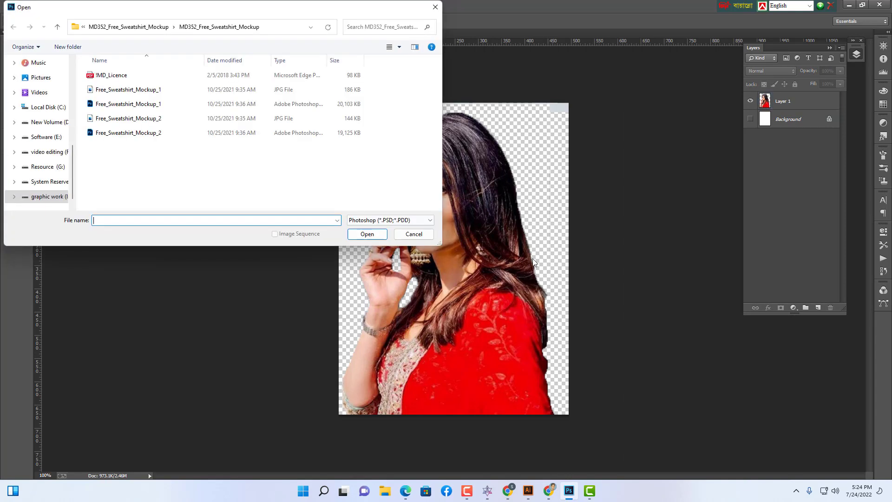
left_click(413, 235)
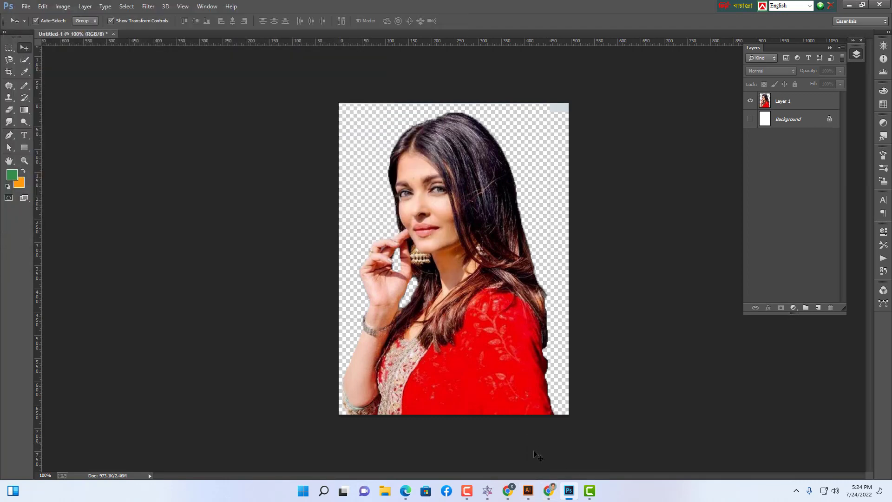
Step: In Chrome's nature image results, preview the pink Beauty Of Nature blossom image
left_click(549, 490)
left_click(268, 4)
left_click(493, 7)
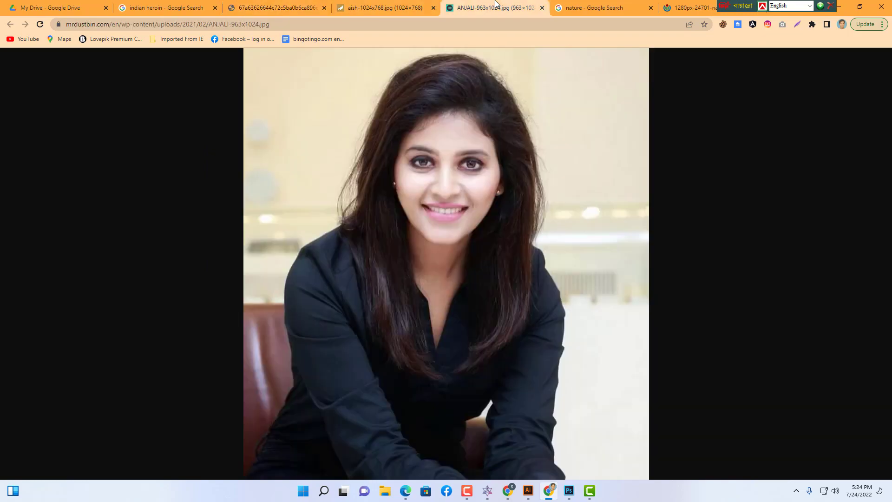
left_click(600, 7)
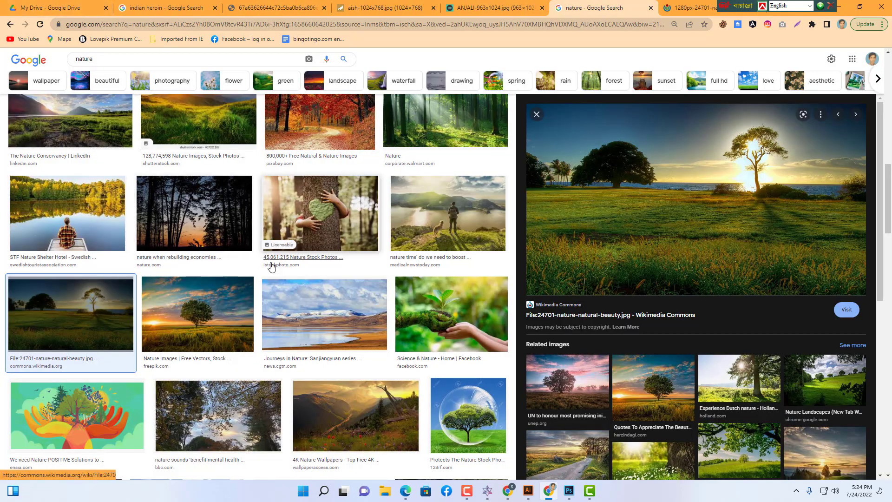
scroll(273, 265, "down", 7)
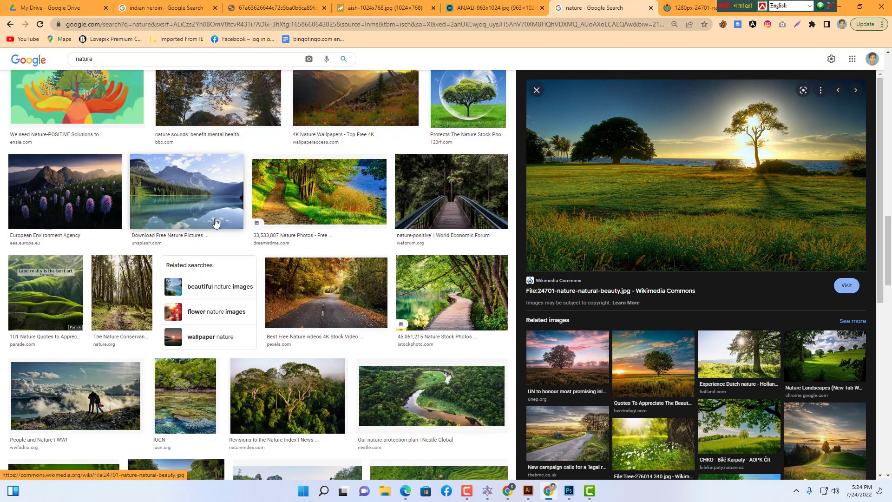
scroll(214, 247, "down", 1)
scroll(215, 249, "down", 3)
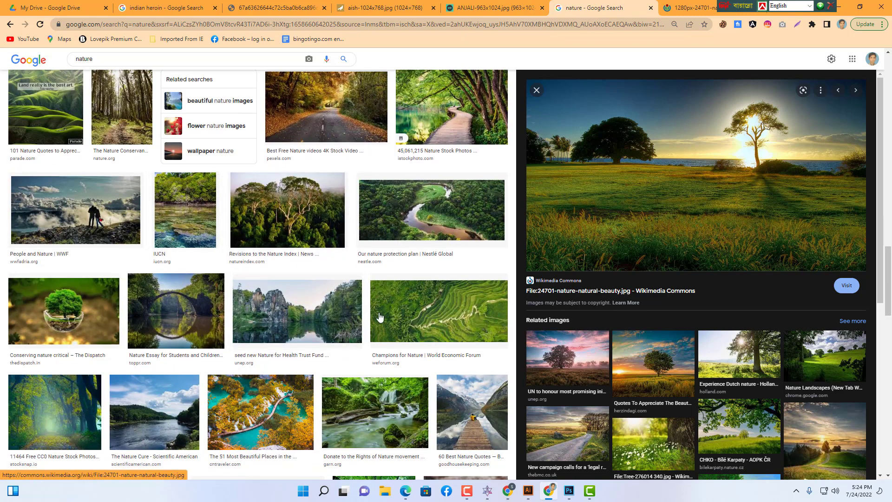
scroll(425, 330, "down", 2)
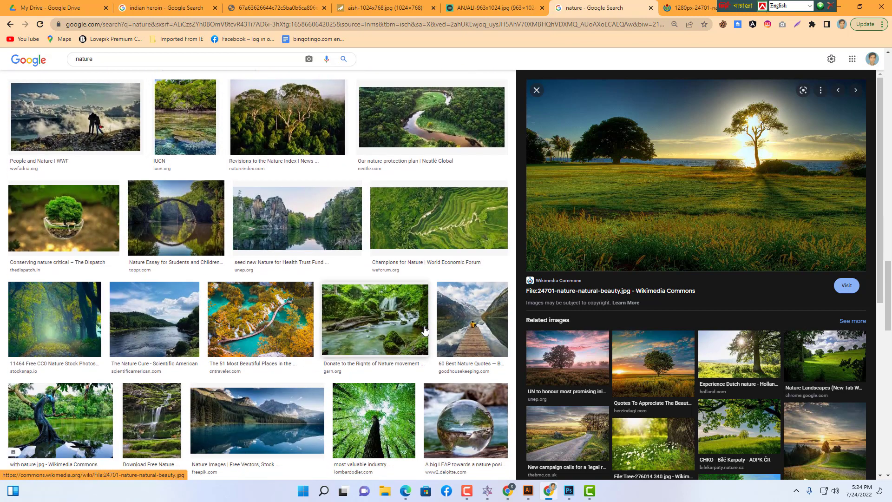
scroll(425, 330, "down", 2)
scroll(425, 330, "down", 4)
left_click(446, 247)
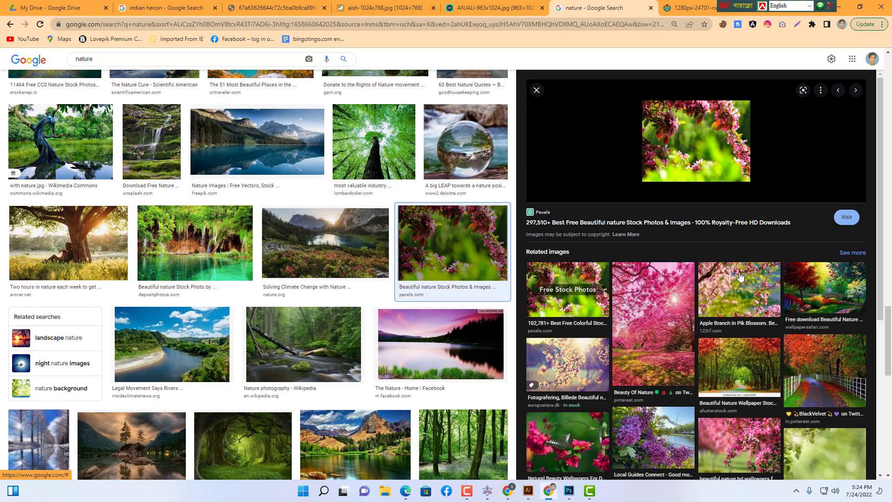
left_click(667, 321)
Step: Open the blossom image full-size in its own tab and copy it
right_click(732, 194)
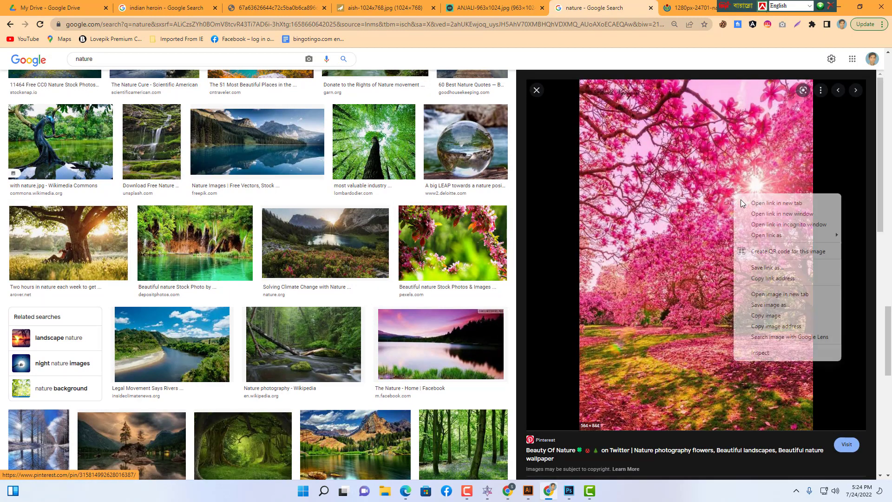
left_click(775, 293)
left_click(634, 13)
right_click(501, 184)
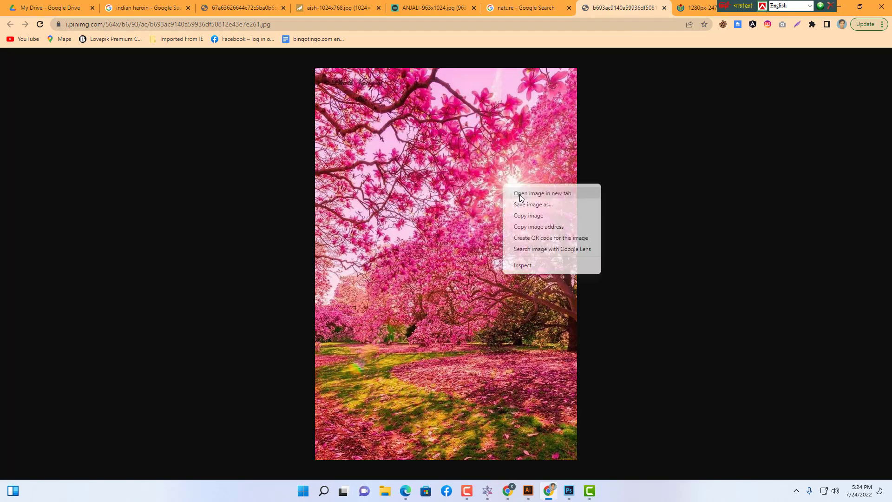
left_click(516, 215)
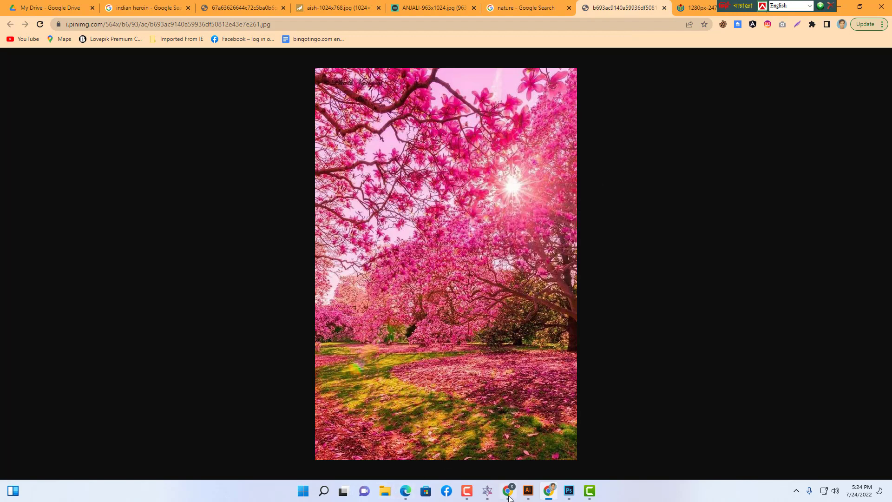
left_click(569, 491)
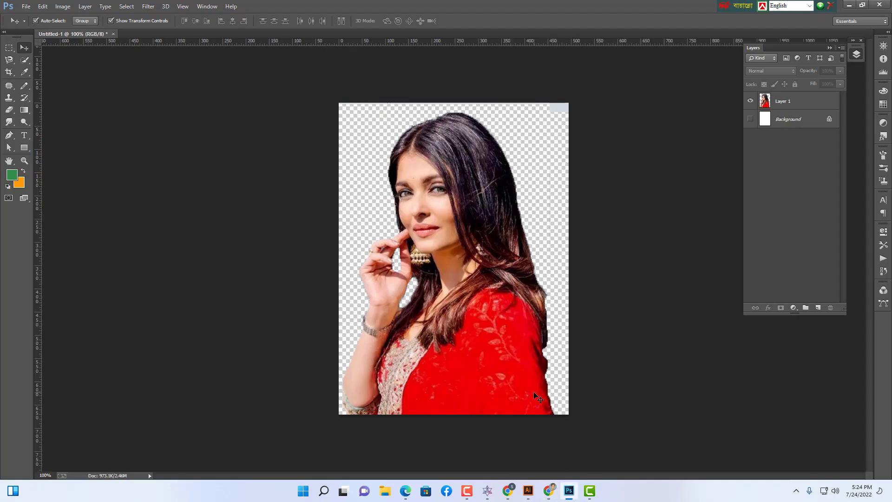
Step: Paste the blossom photo as Layer 2, move Layer 1 above it, and shrink the woman over it
key("ctrl+v")
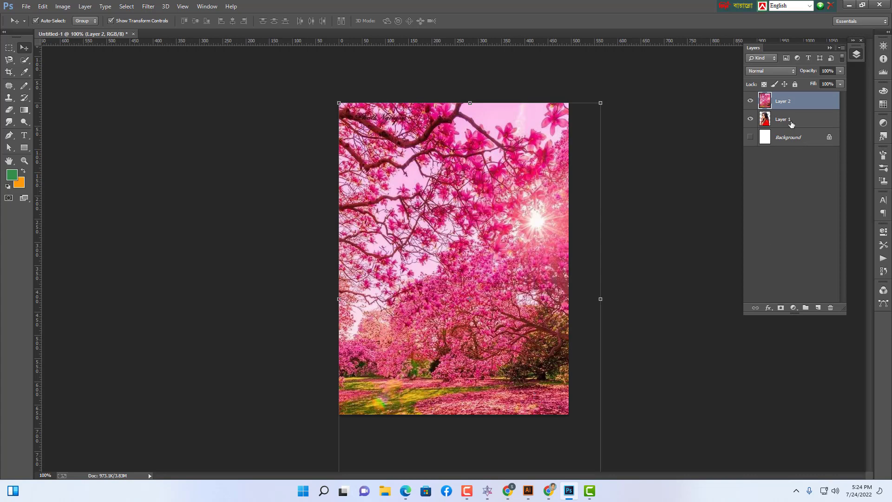
left_click_drag(791, 123, 791, 95)
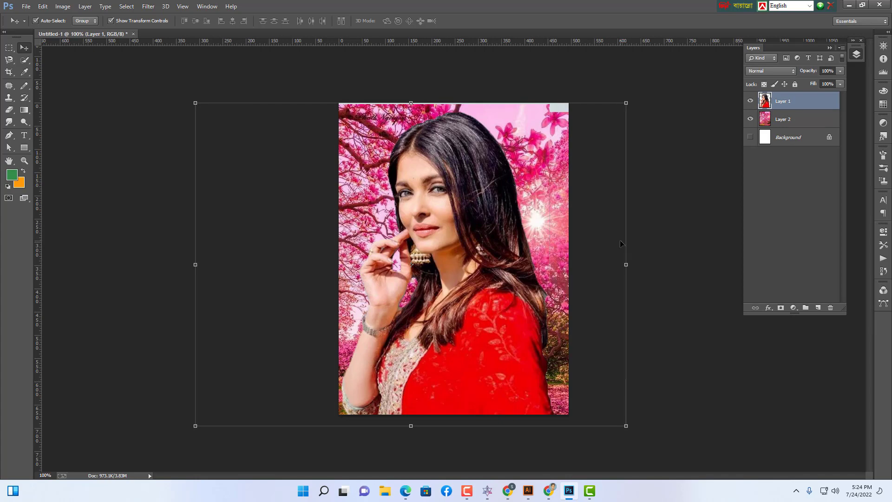
left_click_drag(628, 100, 609, 113)
left_click_drag(492, 239, 497, 237)
left_click(9, 48)
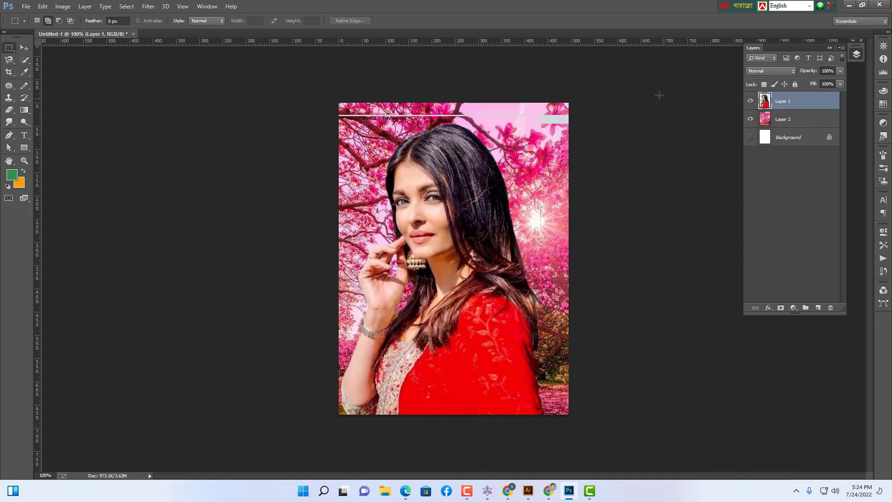
Step: Try marquee selections on the right and top strips, then shift the portrait right
left_click_drag(632, 102, 535, 317)
left_click(536, 317)
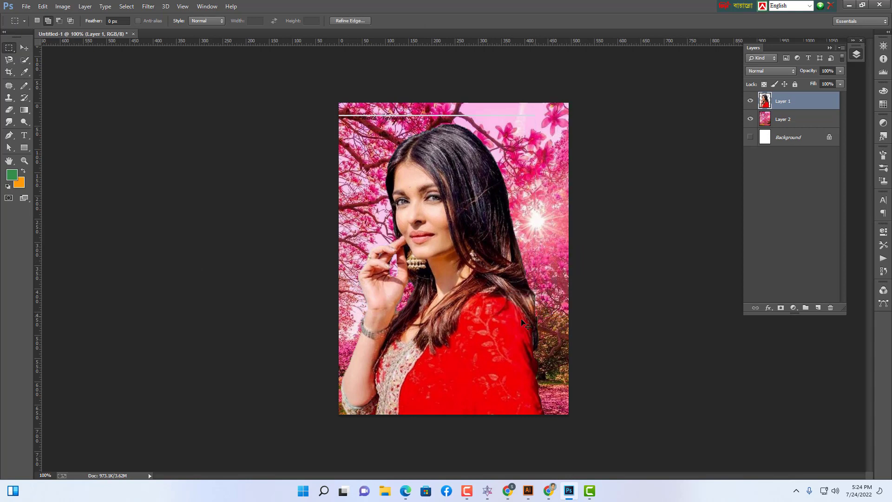
left_click_drag(260, 81, 640, 121)
left_click(641, 121)
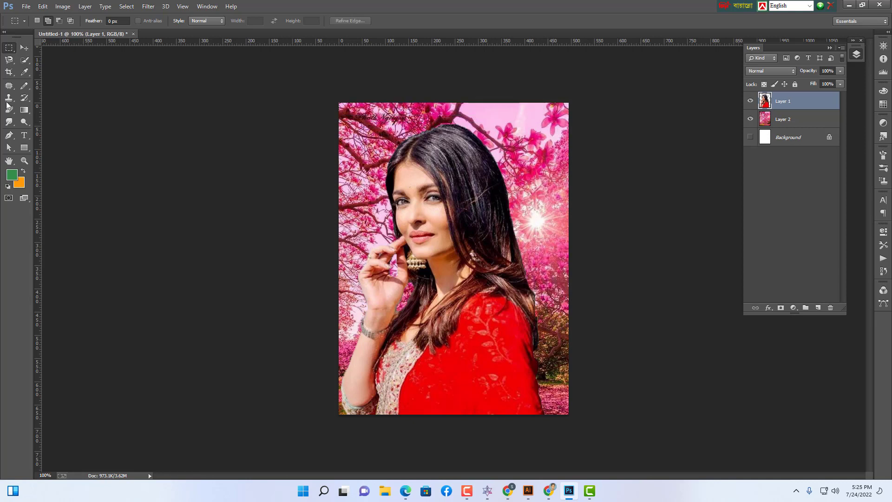
left_click(25, 48)
left_click_drag(492, 328, 643, 319)
Step: Delete the pale leftover area on the left and the bit near the wrist
left_click(8, 48)
left_click_drag(339, 103, 492, 499)
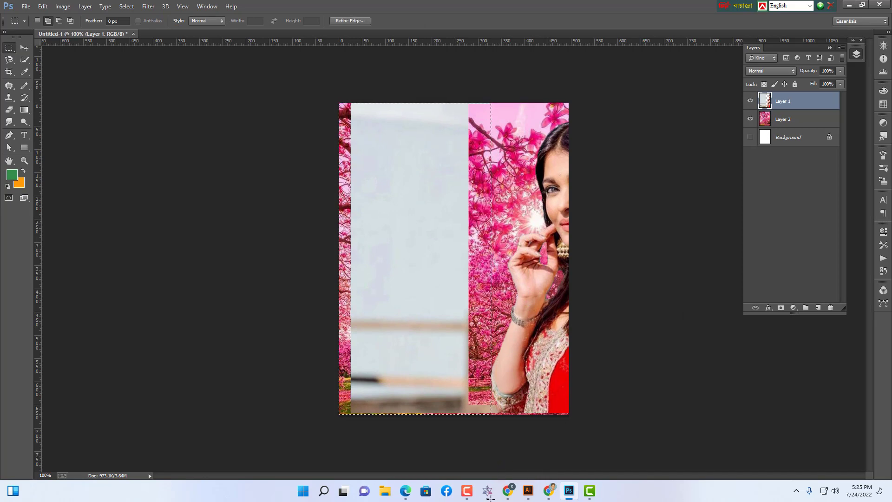
key("Delete")
key("ctrl+d")
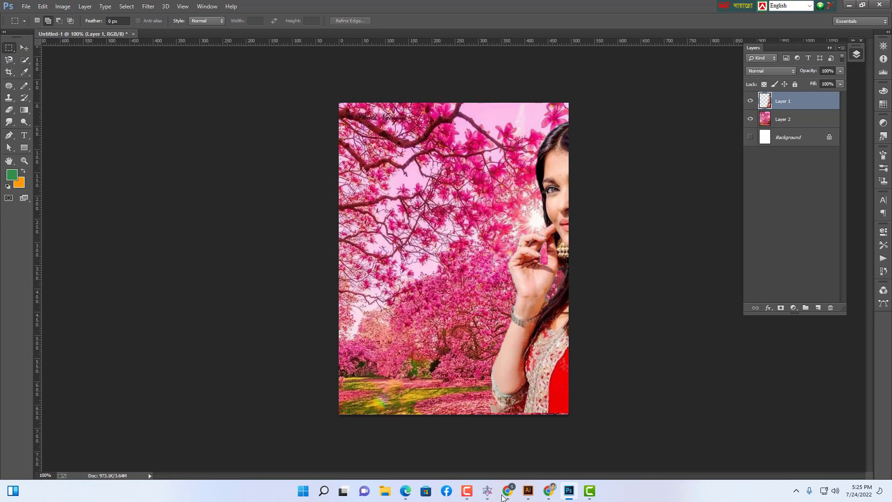
left_click_drag(489, 406, 498, 415)
key("Delete")
key("ctrl+d")
Step: Move the woman back left into the frame over the blossoms
left_click(24, 48)
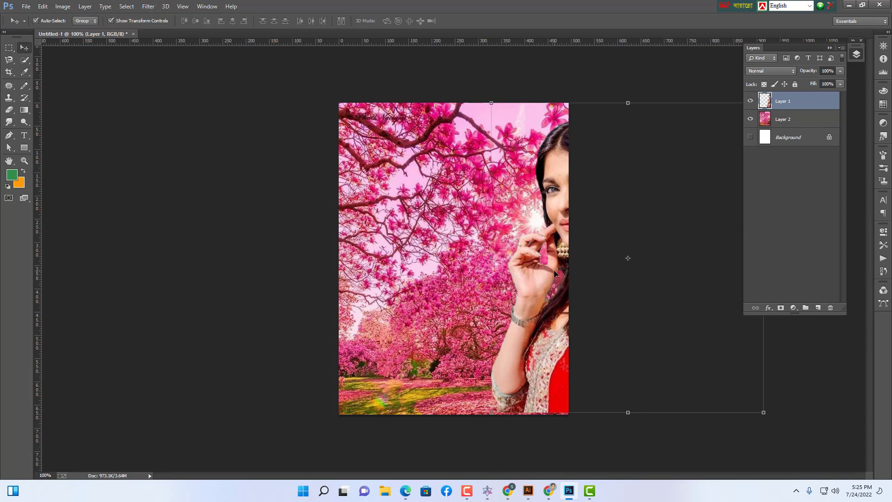
left_click_drag(551, 271, 412, 274)
left_click(652, 268)
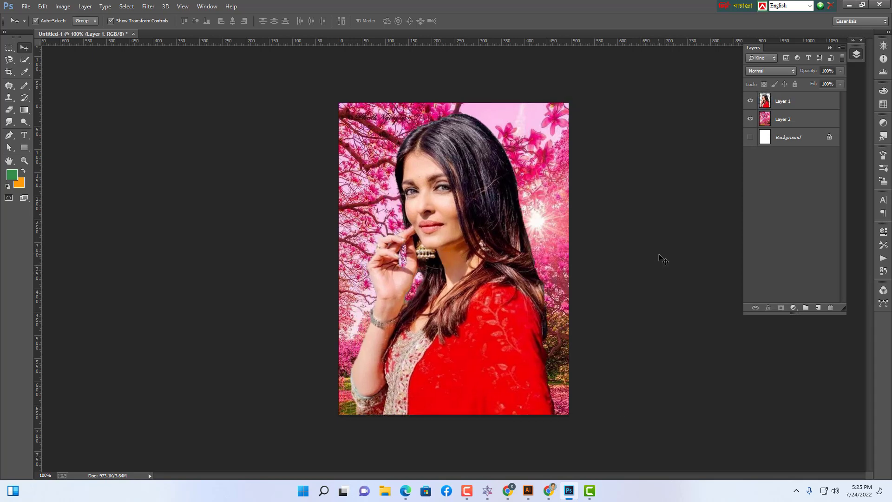
key("ctrl+z")
left_click(652, 305)
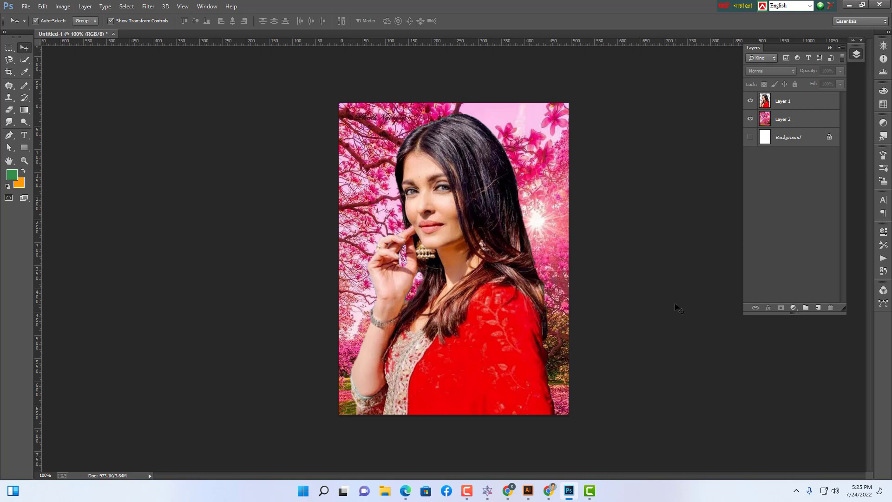
Step: Move the woman to the right, then undo the move
left_click(590, 496)
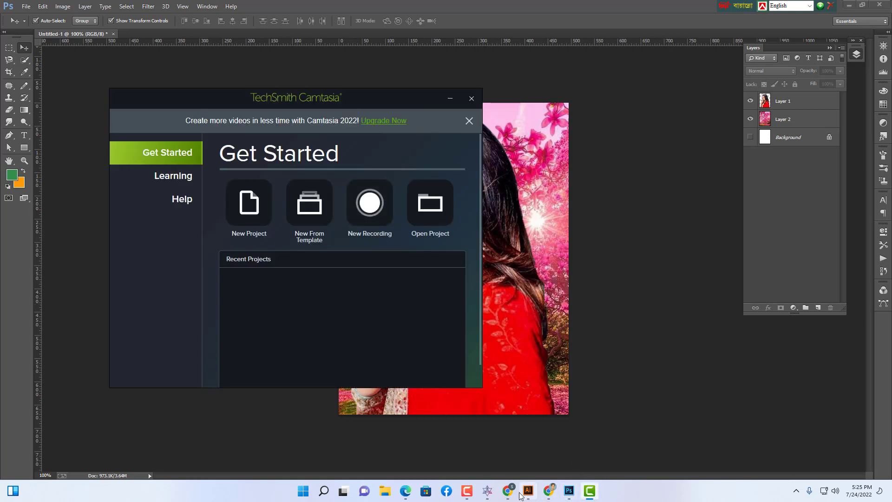
left_click(450, 100)
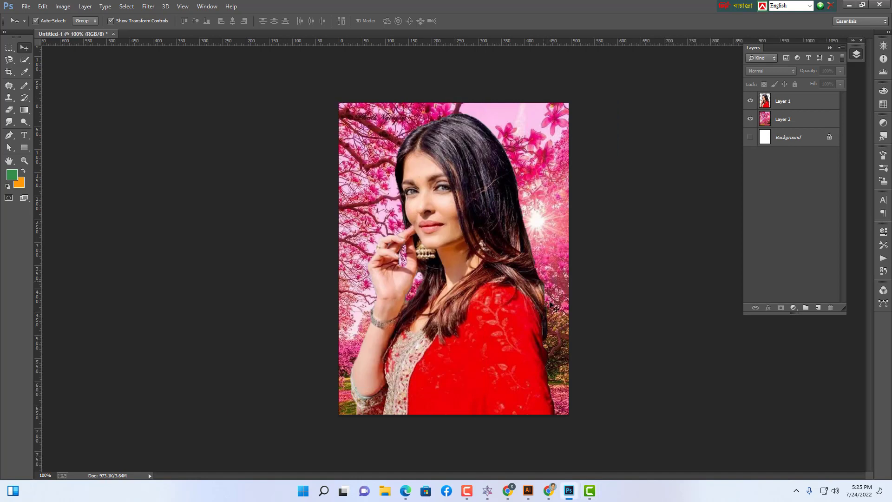
left_click(503, 364)
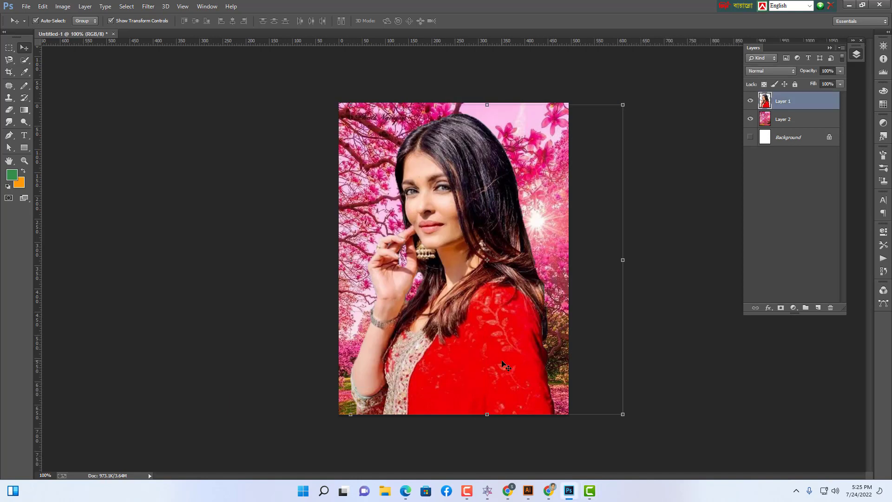
left_click(663, 353)
left_click(543, 367)
left_click_drag(542, 366, 643, 376)
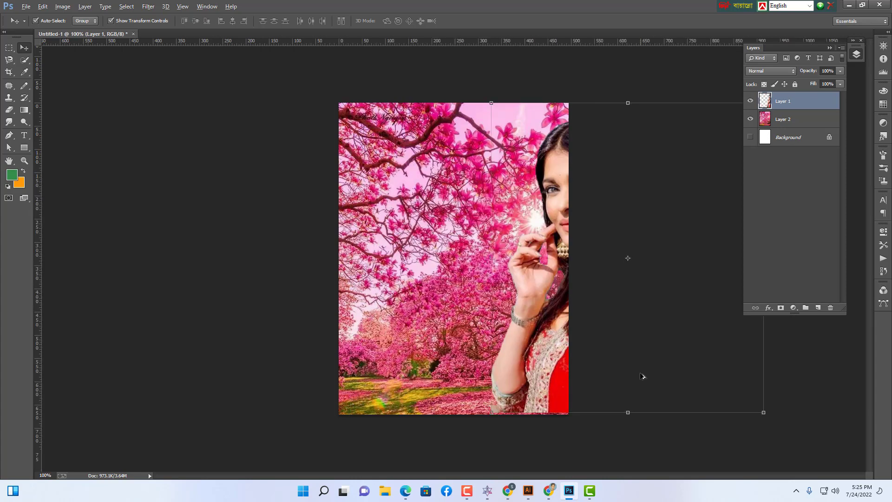
key("ctrl+z")
Step: Undo away the blossom and portrait layers, then cancel the Open dialog
key("ctrl+alt+z")
key("ctrl+alt+z")
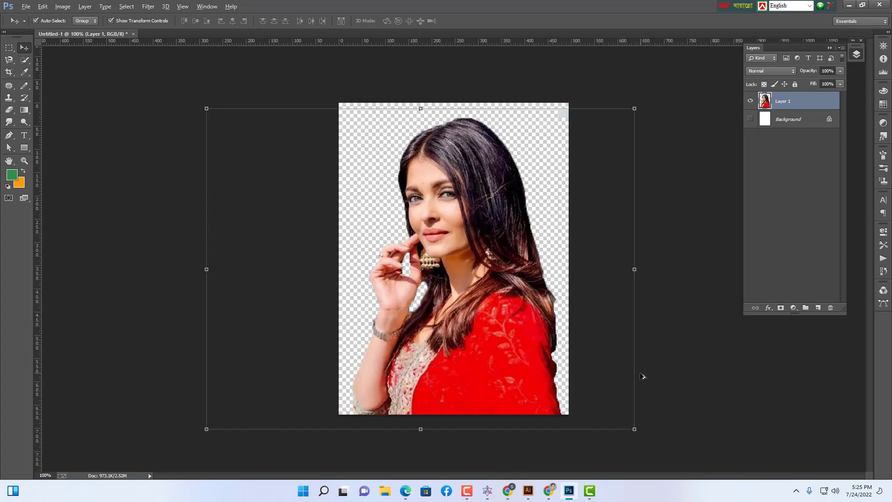
key("ctrl+alt+z")
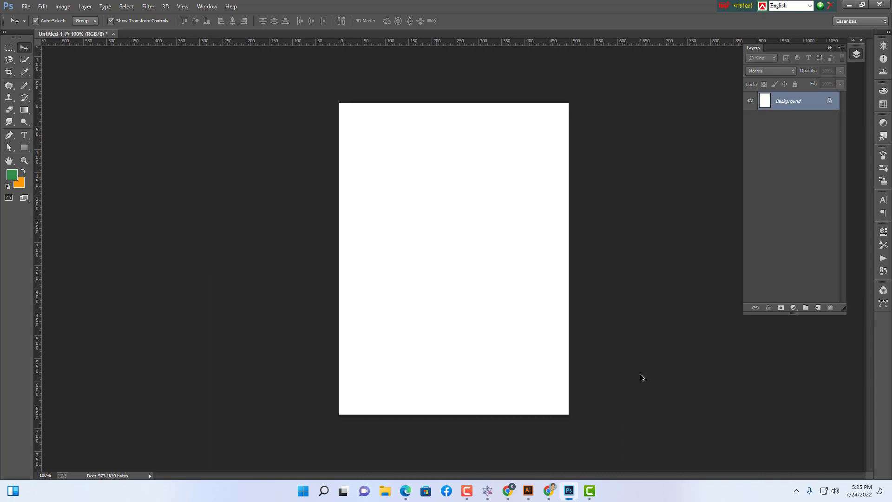
left_click(26, 7)
left_click(42, 26)
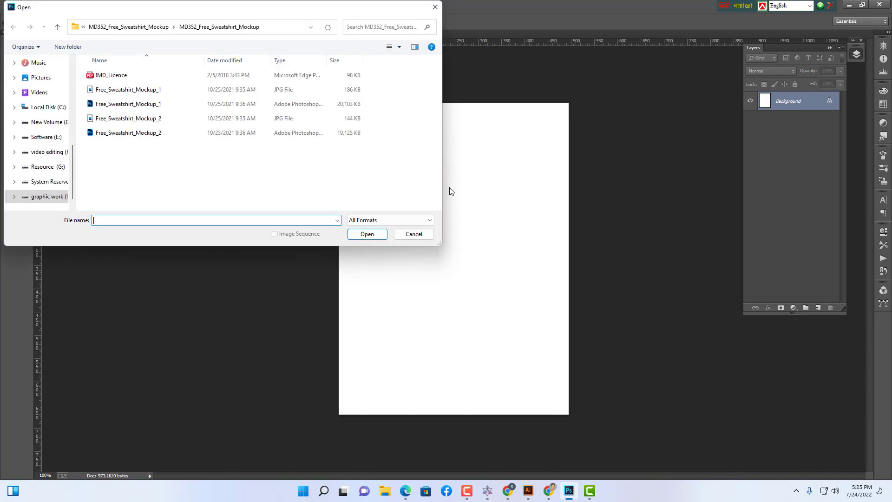
left_click(409, 236)
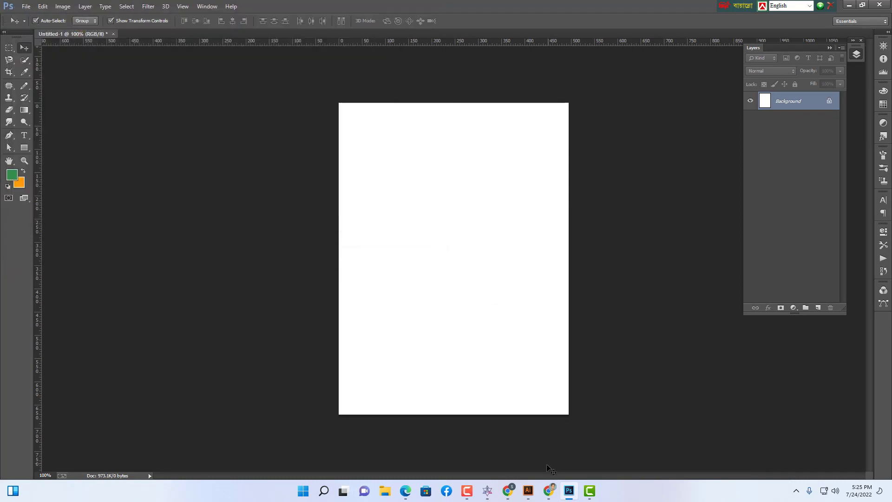
Step: Copy the woman's portrait image from its Chrome tab and return to Photoshop
left_click(549, 491)
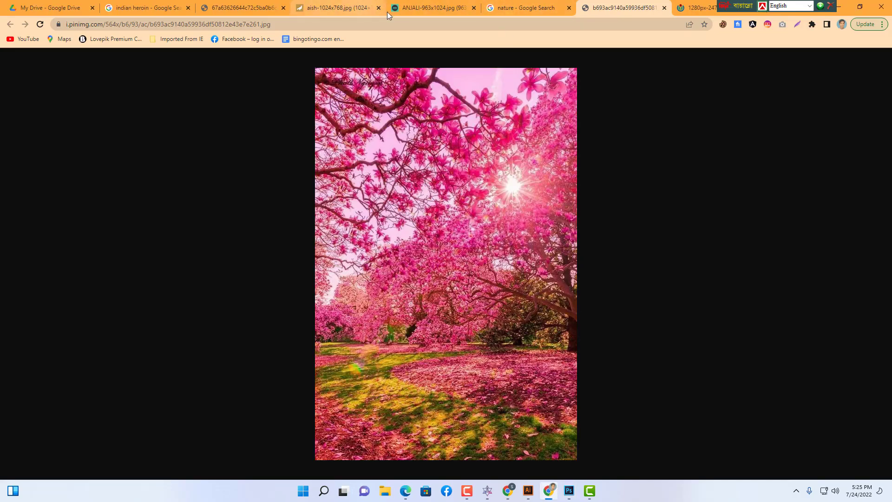
left_click(437, 5)
right_click(439, 147)
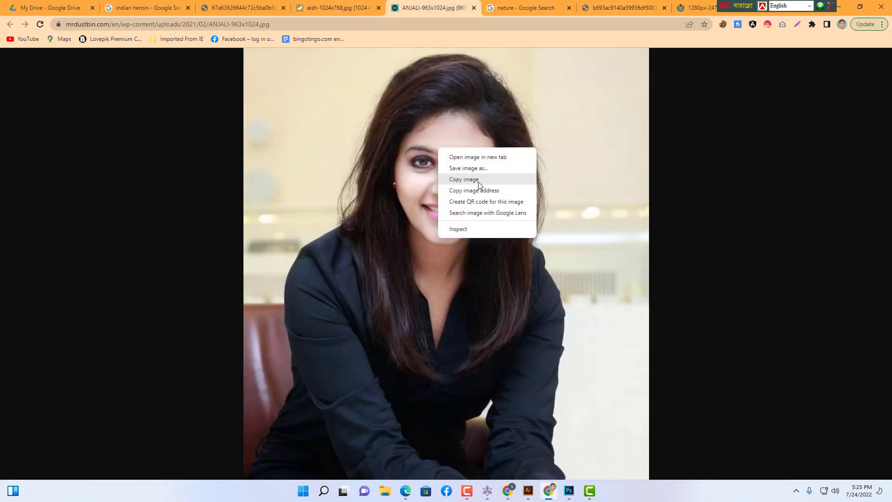
left_click(483, 181)
left_click(569, 491)
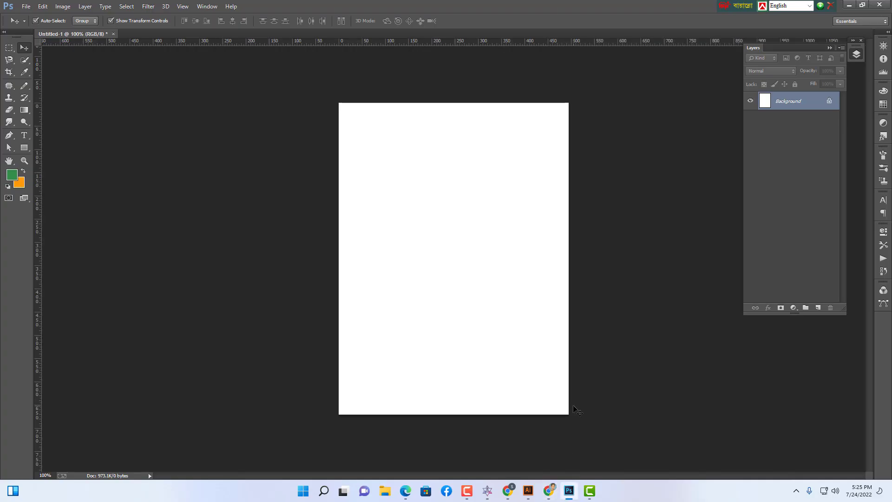
Step: Paste the black-shirt portrait as Layer 1 and scale it to about 66% to fill the canvas
key("ctrl+v")
left_click_drag(539, 319, 419, 319)
left_click_drag(667, 103, 572, 203)
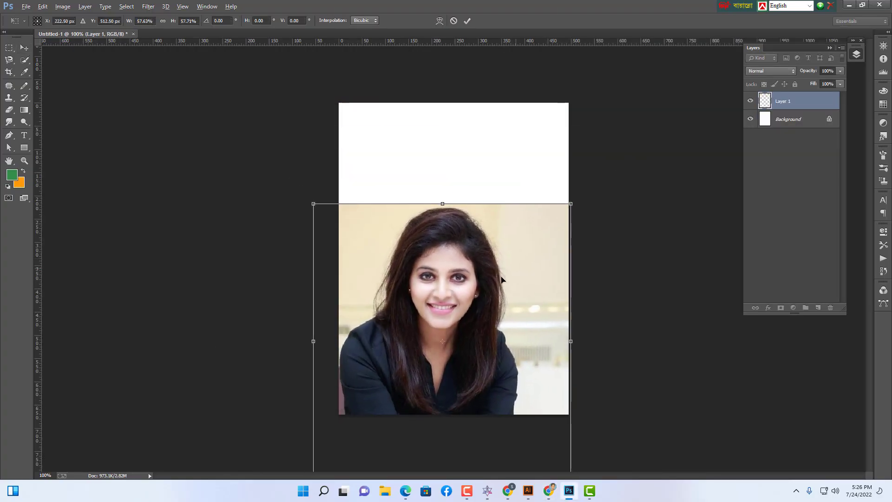
left_click_drag(498, 274, 514, 174)
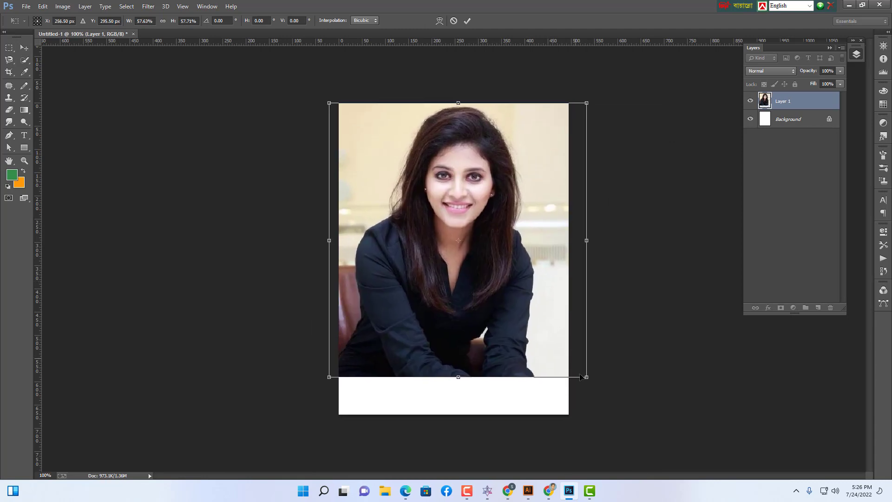
left_click_drag(588, 378, 623, 417)
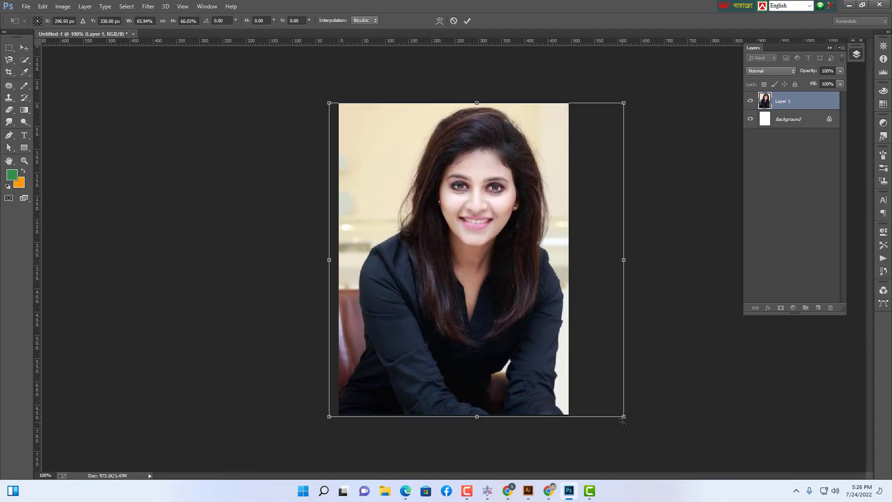
key("Return")
Step: Nudge the portrait slightly left and switch to the Magic Wand Tool
left_click_drag(514, 370, 508, 371)
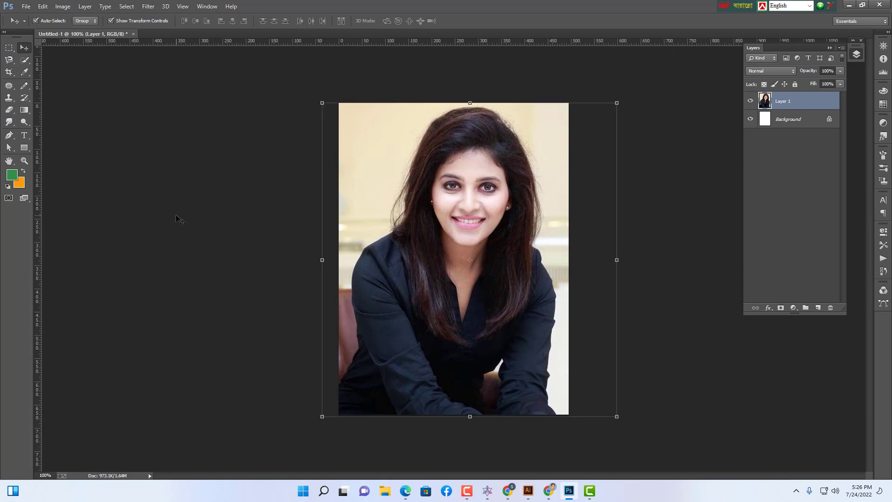
left_click(26, 65)
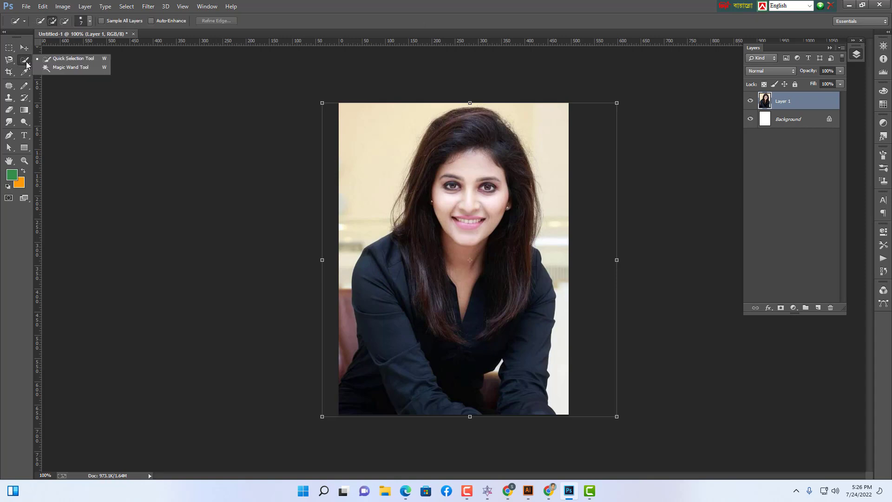
left_click(70, 68)
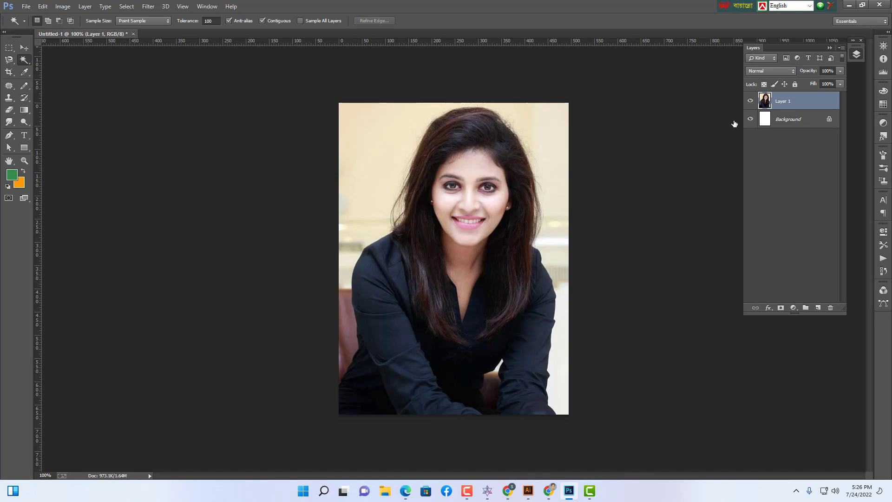
Step: Delete the light background around the woman and hide the white Background layer
left_click(383, 138)
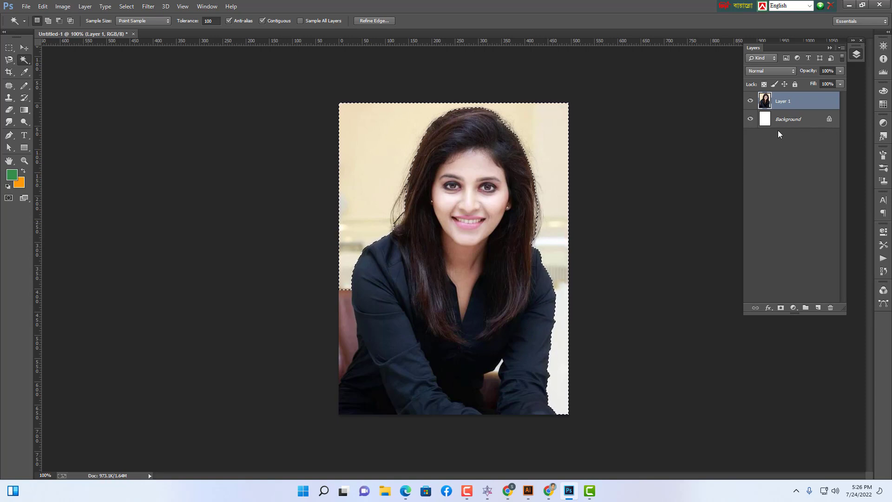
key("Delete")
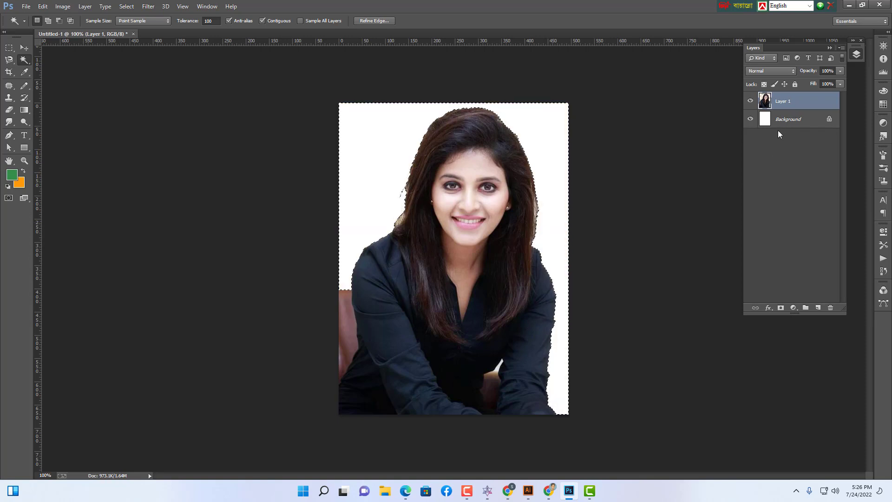
left_click(750, 119)
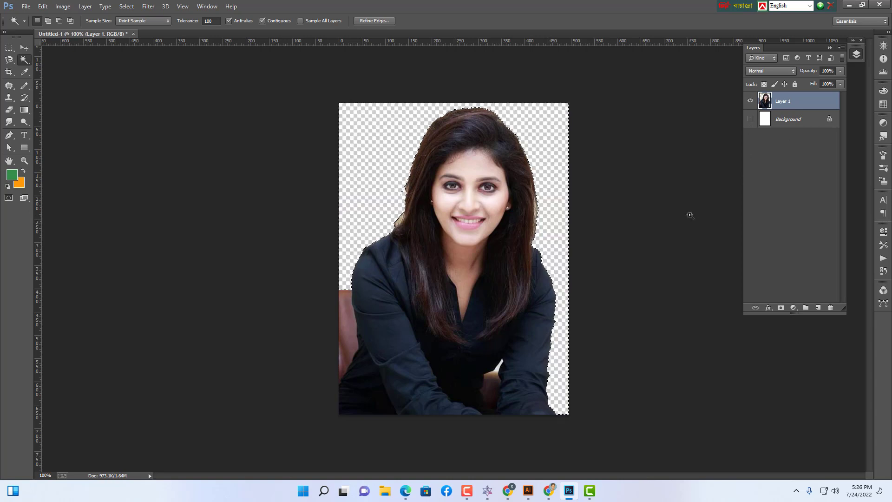
key("ctrl+d")
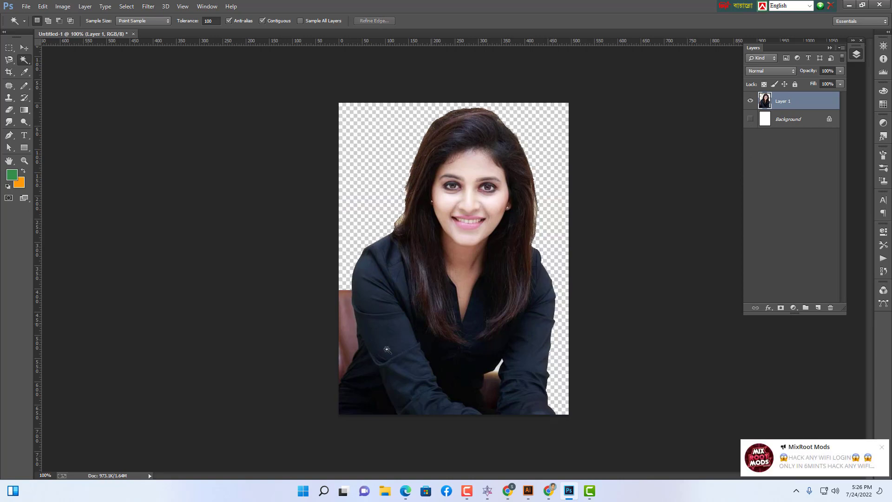
Step: At Tolerance 30, select the brown chair at the left edge and delete it
left_click(349, 339)
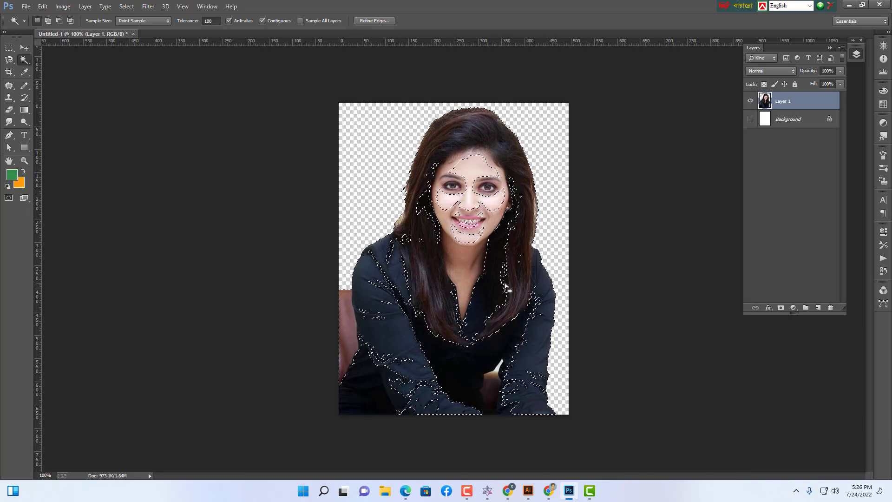
key("ctrl+d")
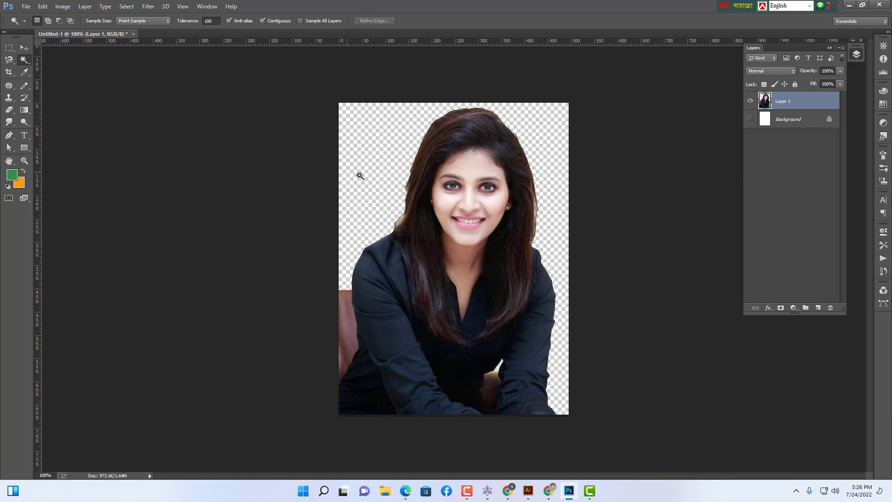
left_click(206, 21)
left_click(352, 336)
key("shift")
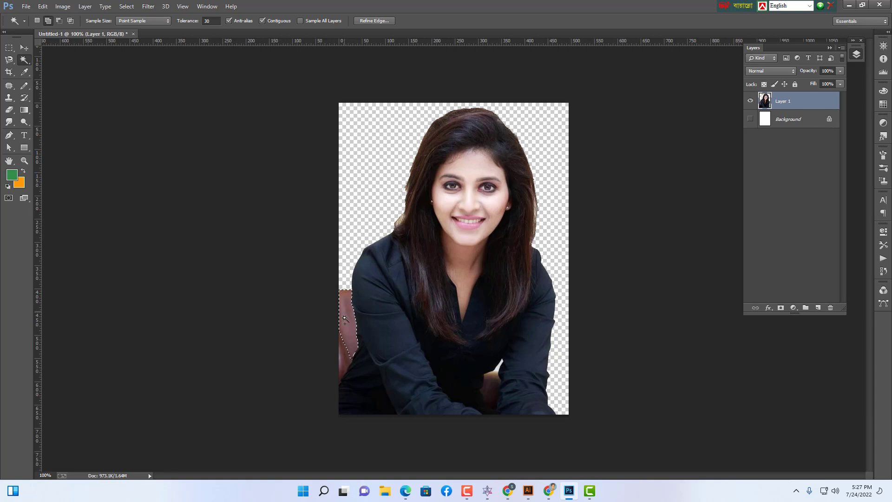
left_click(348, 356, "shift")
key("Delete")
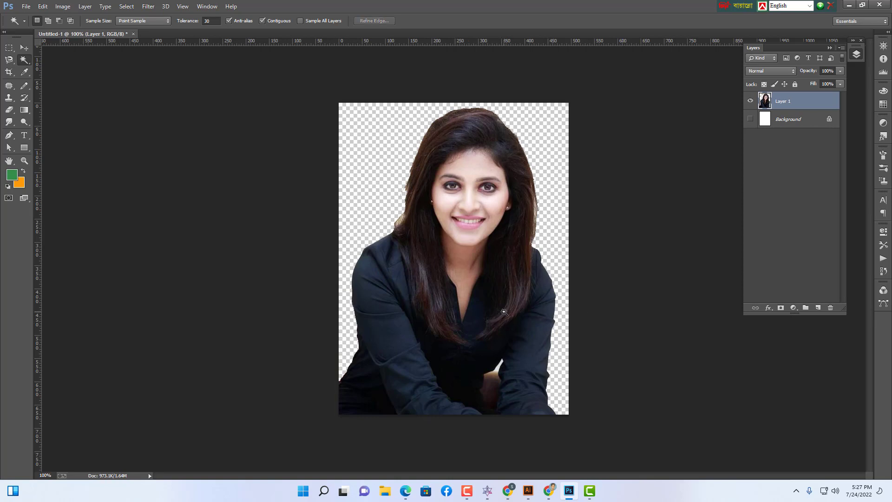
key("ctrl+plus")
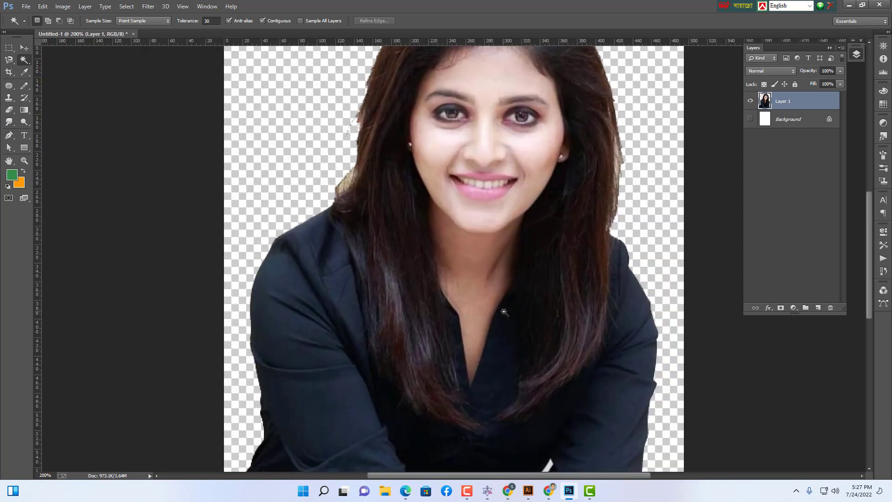
scroll(514, 238, "down", 5)
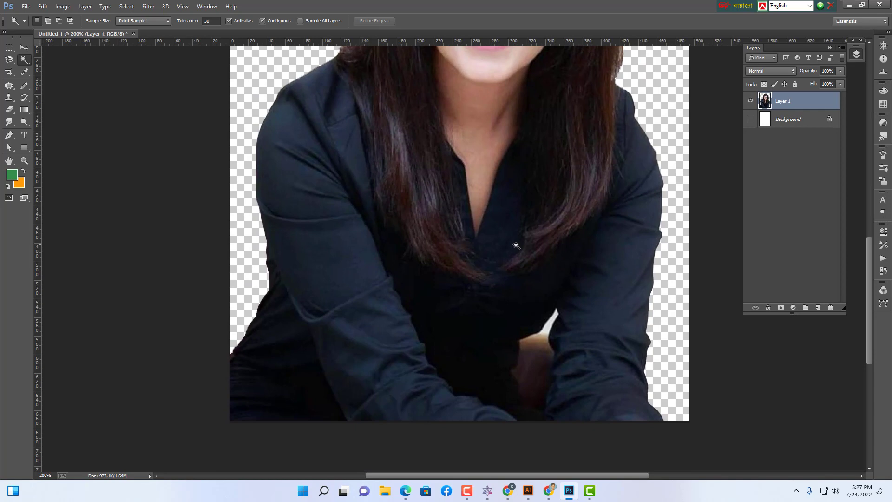
scroll(516, 245, "up", 3)
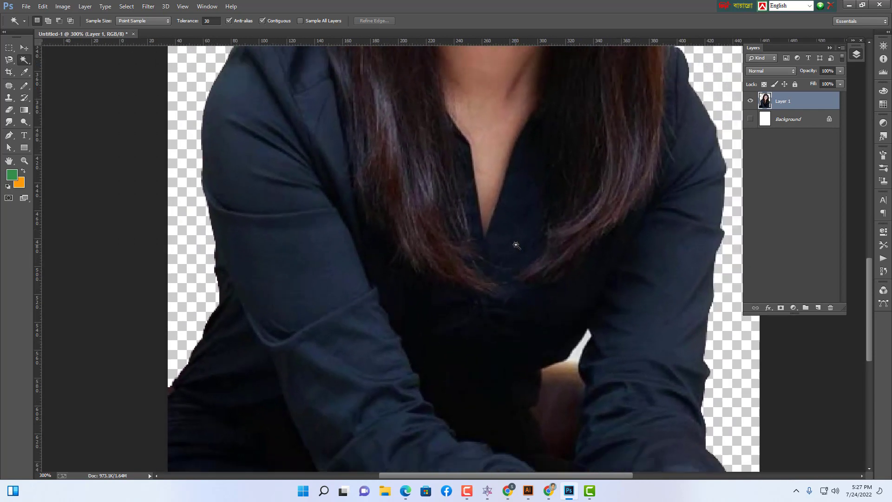
key("ctrl+minus")
key("ctrl+plus")
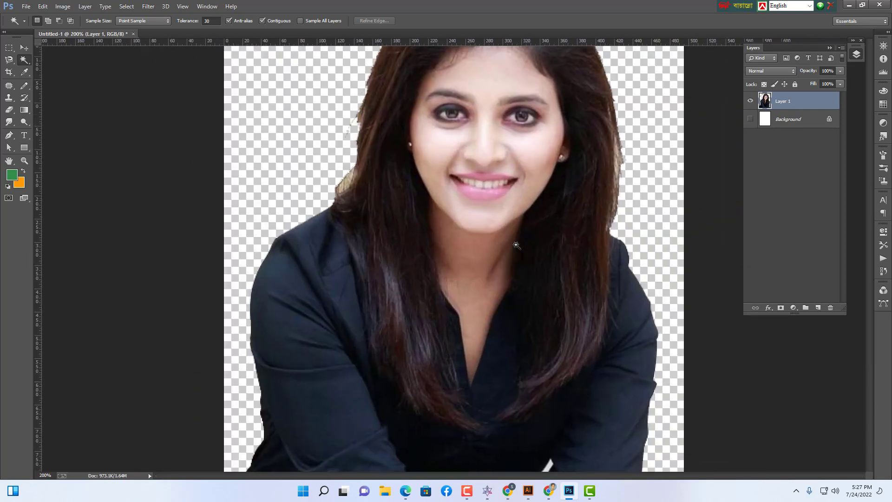
key("ctrl+minus")
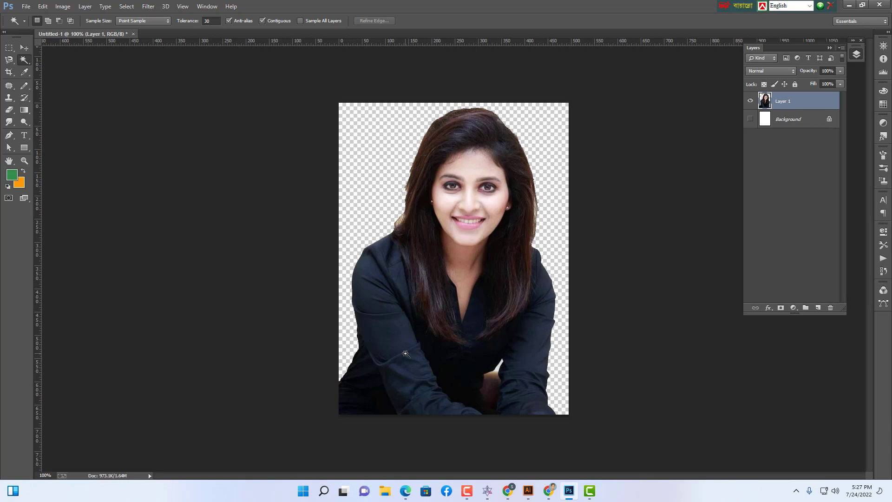
Step: Undo the chair deletion and try Magic Wand selections at Tolerance 100
key("ctrl+alt+z")
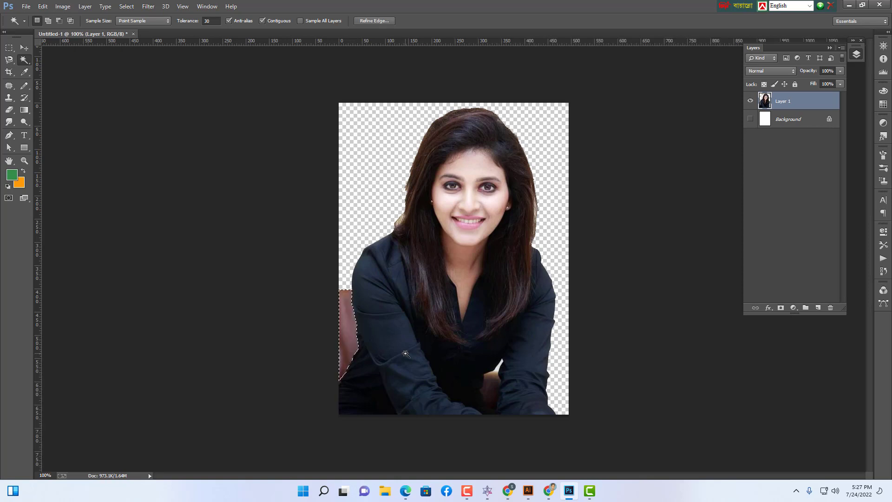
key("ctrl+d")
left_click(212, 21)
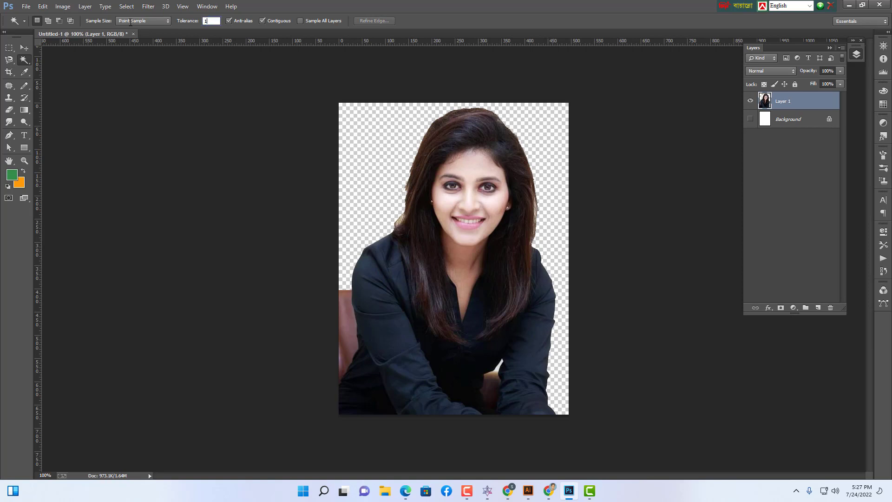
left_click(356, 329)
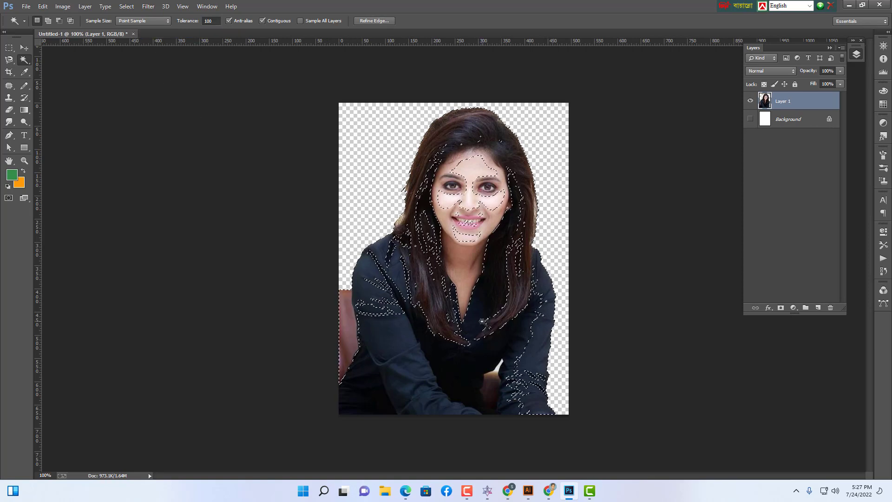
key("ctrl+d")
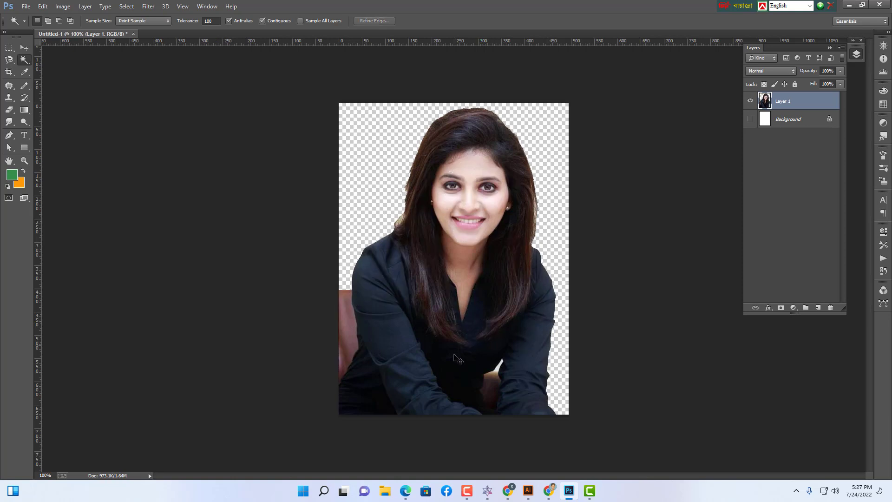
left_click(347, 339)
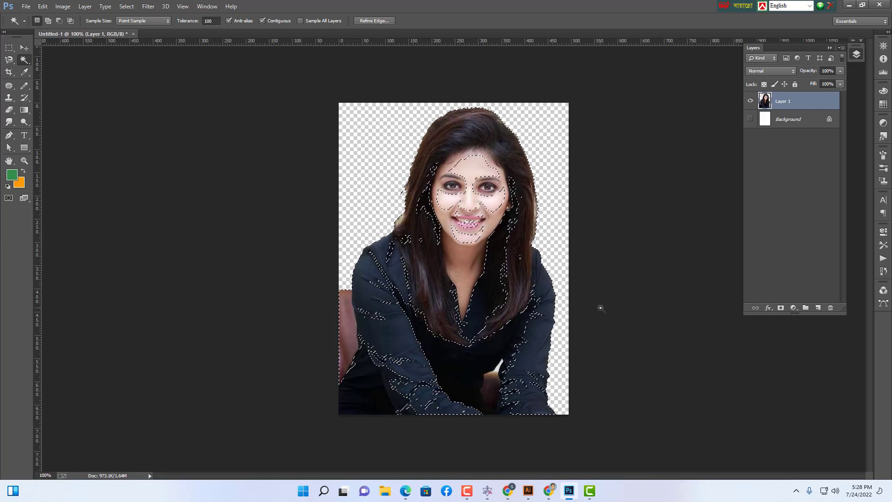
key("ctrl+d")
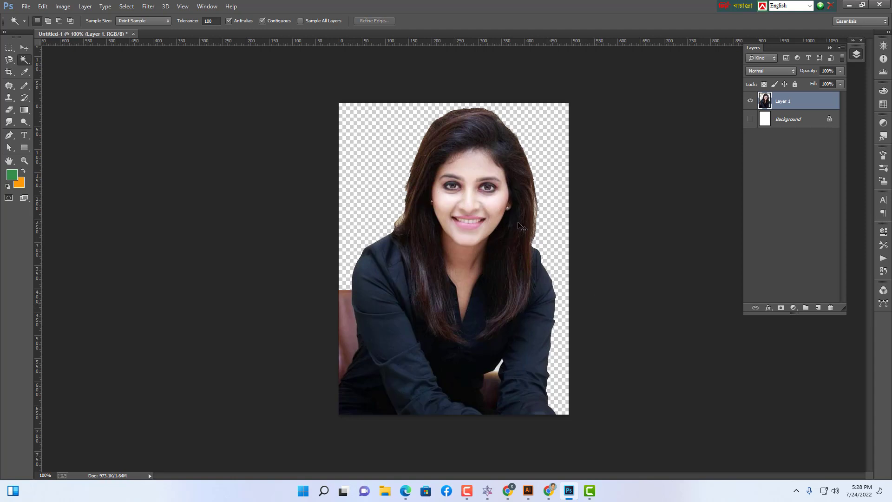
Step: At Tolerance 30, select the brown chair at the lower left and delete it
left_click(214, 21)
left_click(347, 344)
key("Delete")
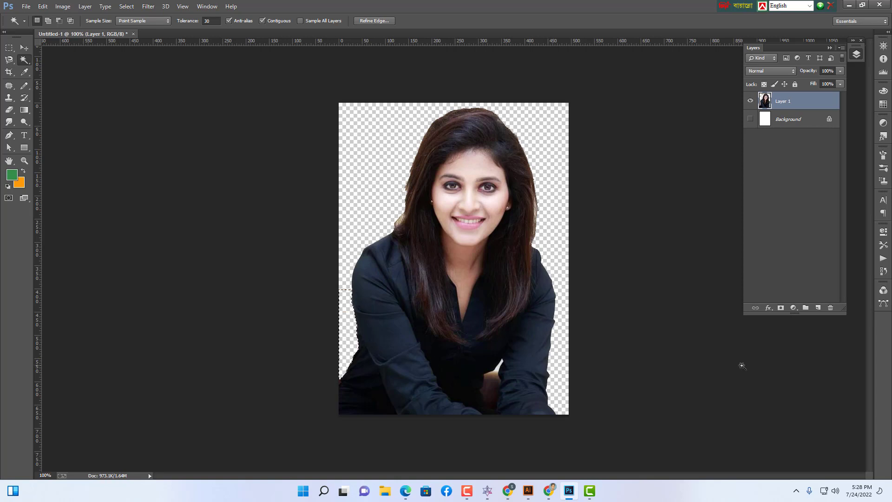
key("ctrl+d")
Step: Shift the portrait layer and delete the beige vertical strip at Tolerance 80
left_click(24, 47)
left_click_drag(493, 243, 362, 254)
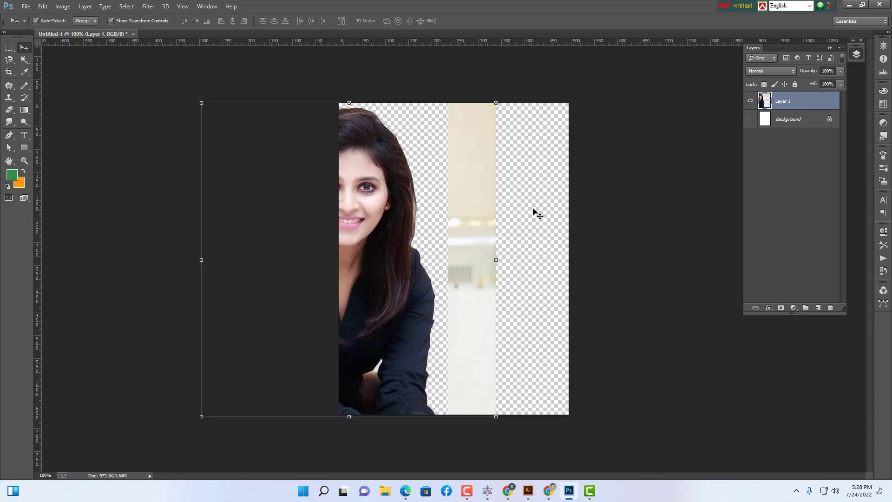
left_click(24, 59)
left_click(489, 202)
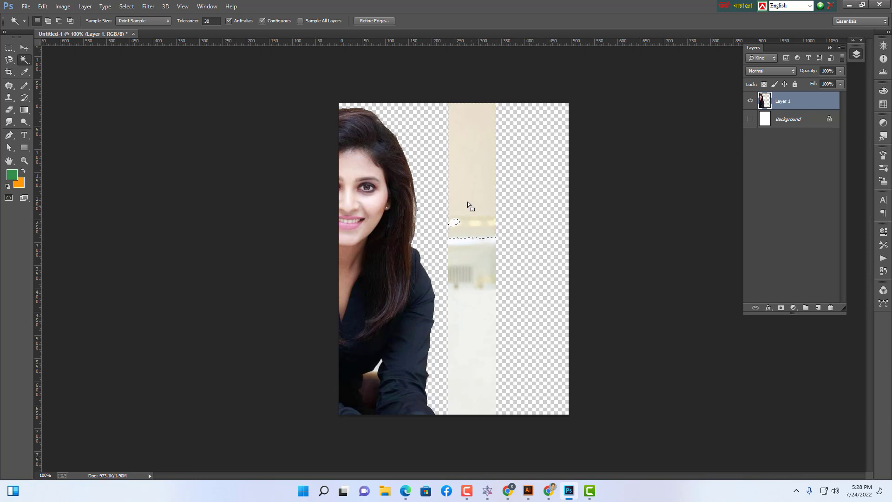
left_click(324, 110)
left_click(211, 20)
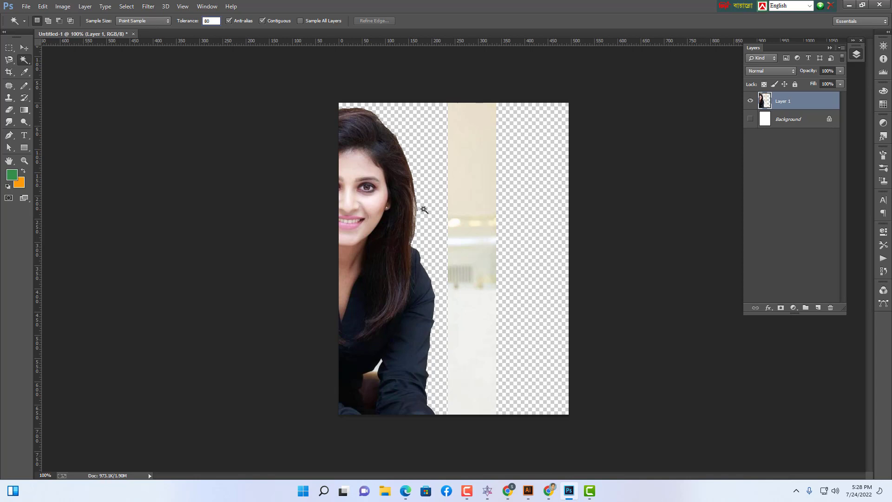
type("80")
left_click(477, 191)
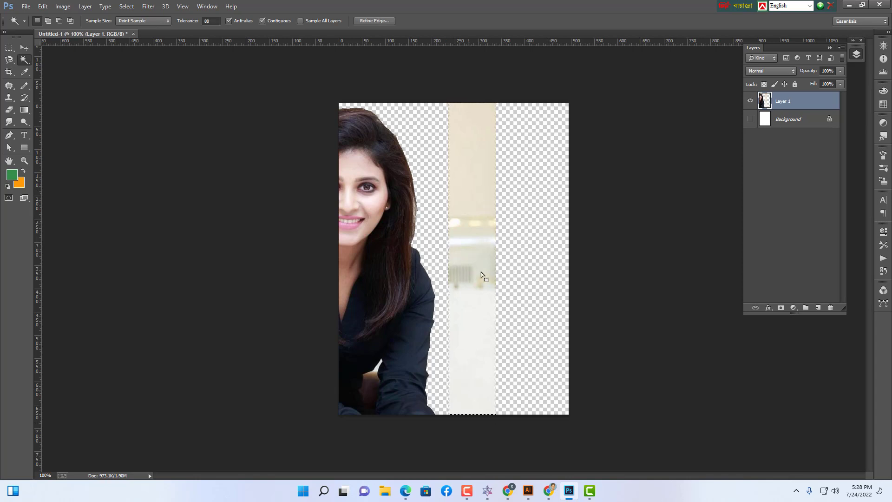
key("Delete")
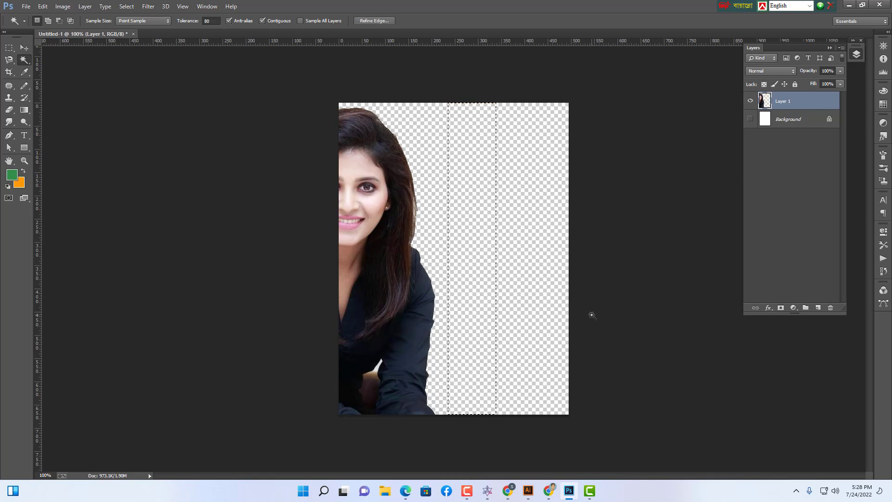
key("ctrl+d")
Step: Shift the portrait right and try selecting the beige and chair strips at Tolerance 100
left_click(24, 47)
left_click_drag(460, 294, 528, 283)
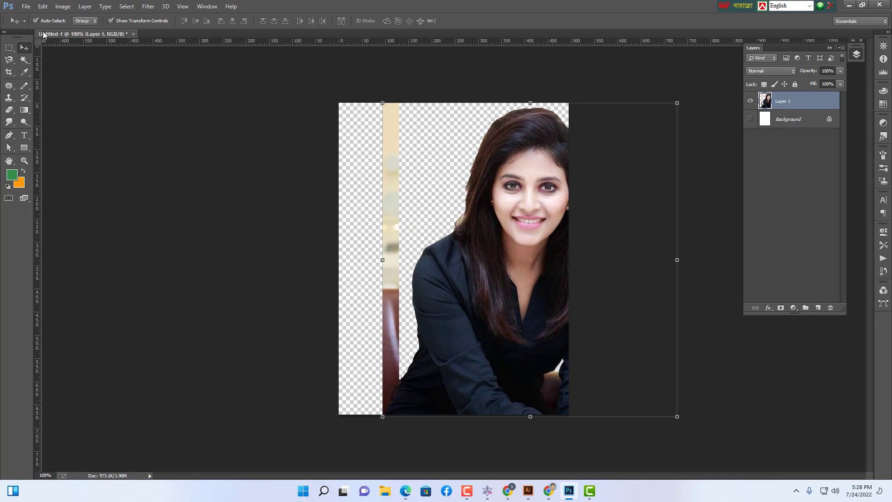
left_click(24, 60)
left_click(390, 155)
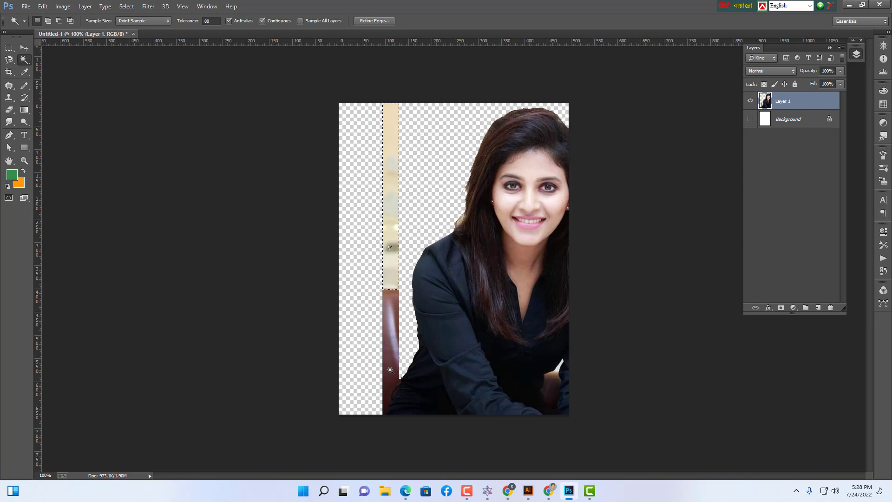
key("ctrl+d")
left_click(188, 19)
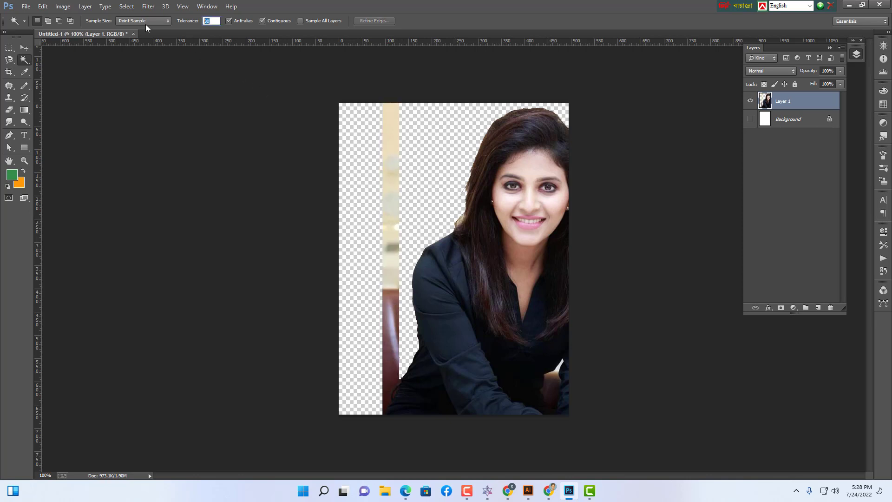
left_click(395, 210)
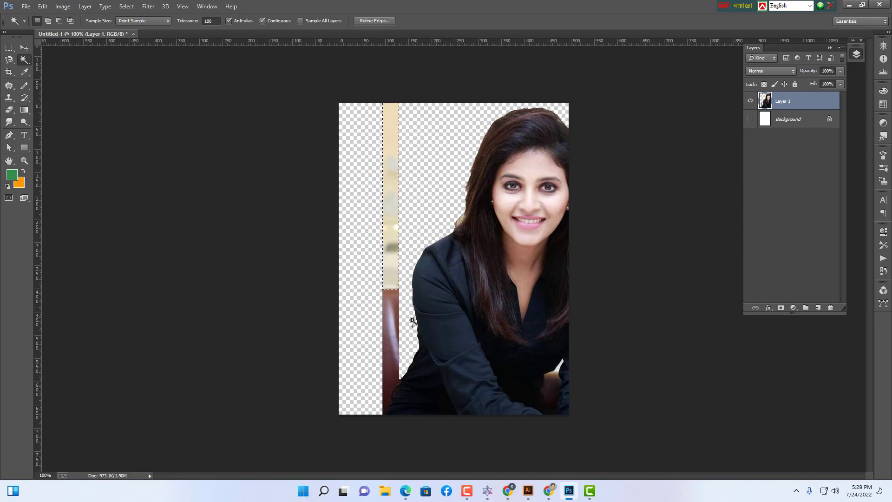
left_click(396, 358, "shift")
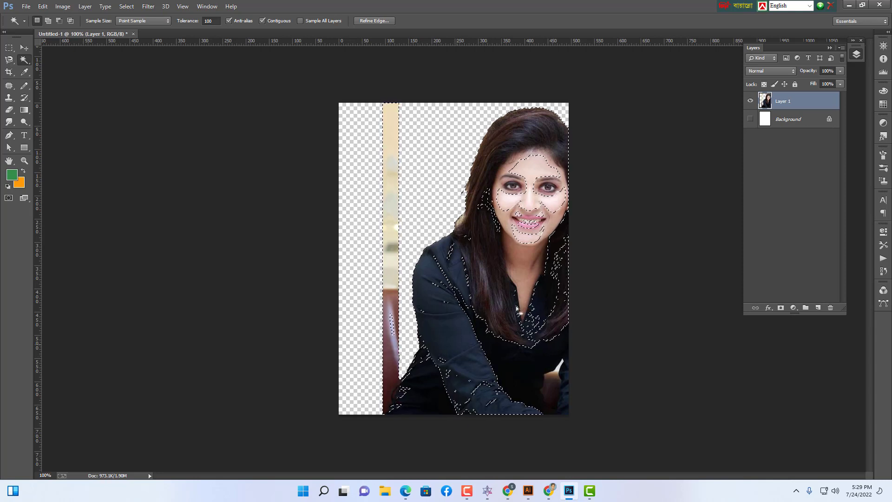
left_click(575, 282)
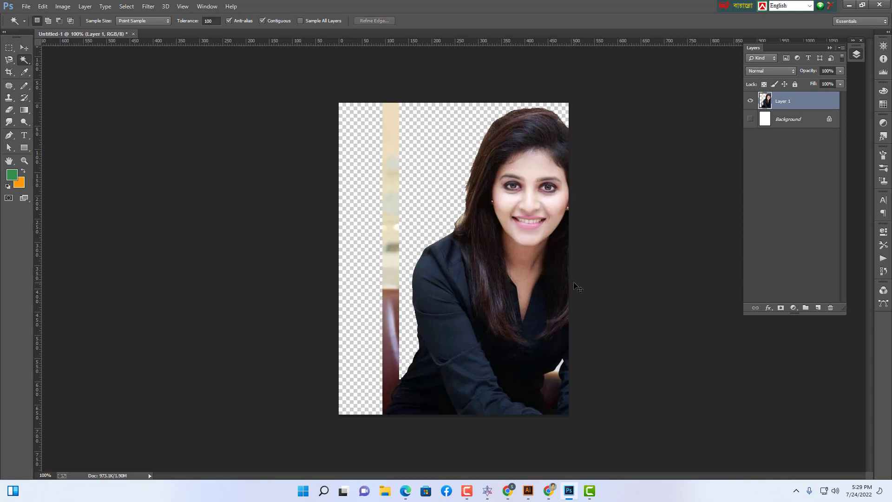
Step: At Tolerance 60, select the remaining beige strip and delete it
left_click(213, 20)
type("60")
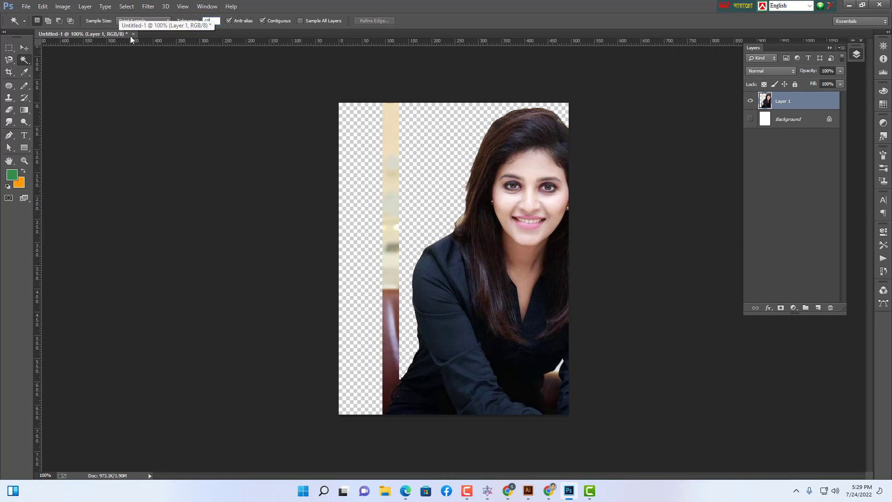
left_click(392, 224)
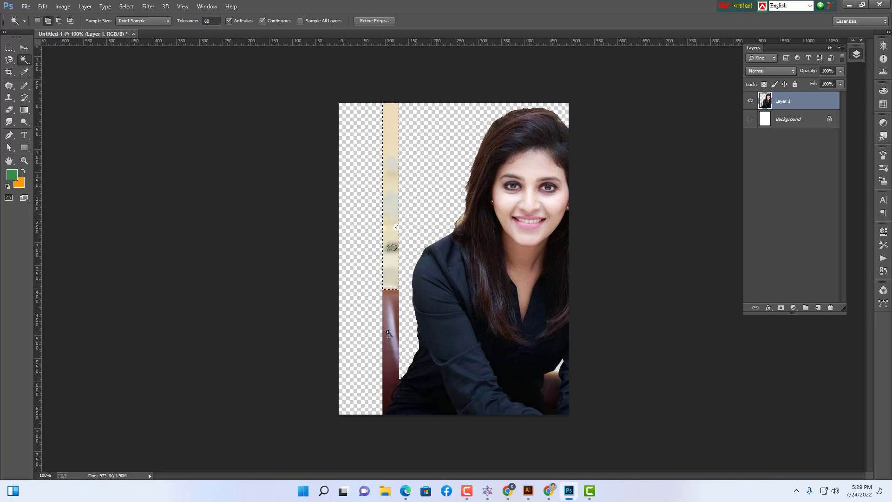
left_click(510, 385)
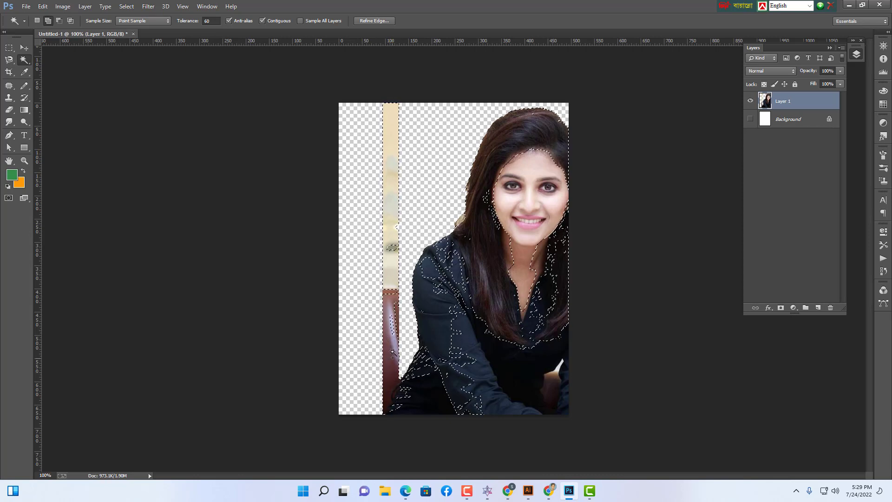
key("ctrl+z")
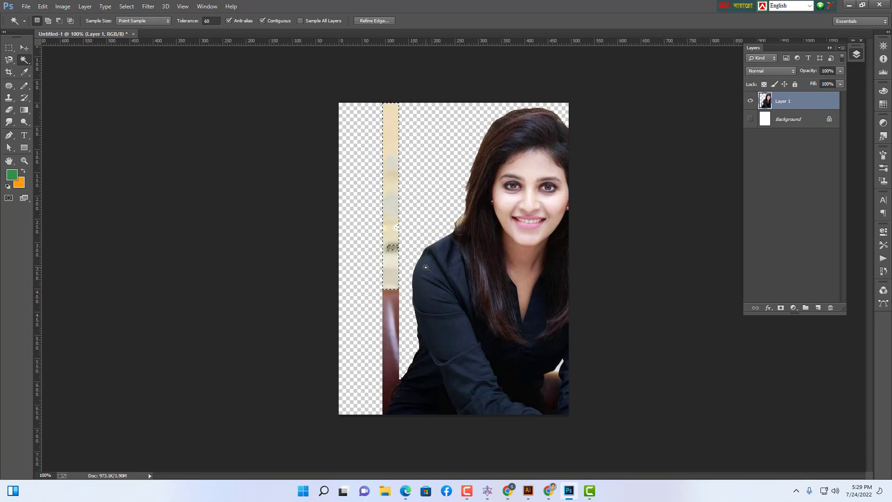
key("Delete")
key("ctrl+d")
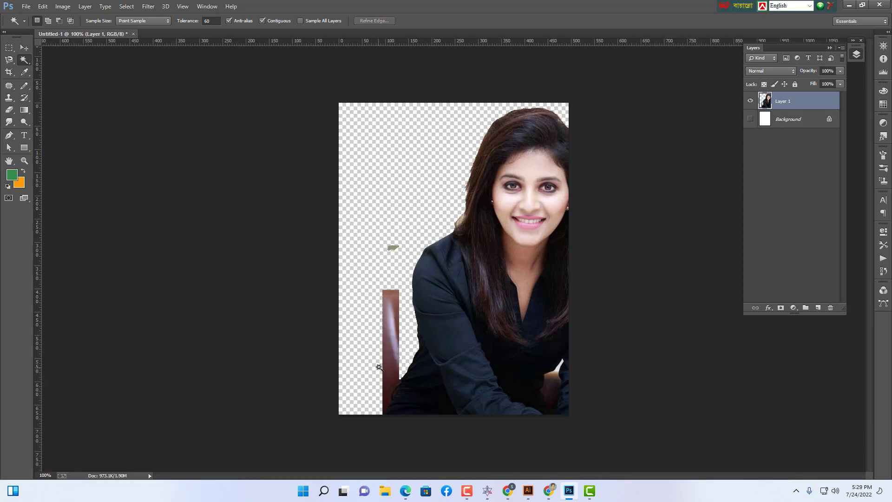
Step: Delete the brown chair strip and the small grey leftover blob
left_click(393, 320)
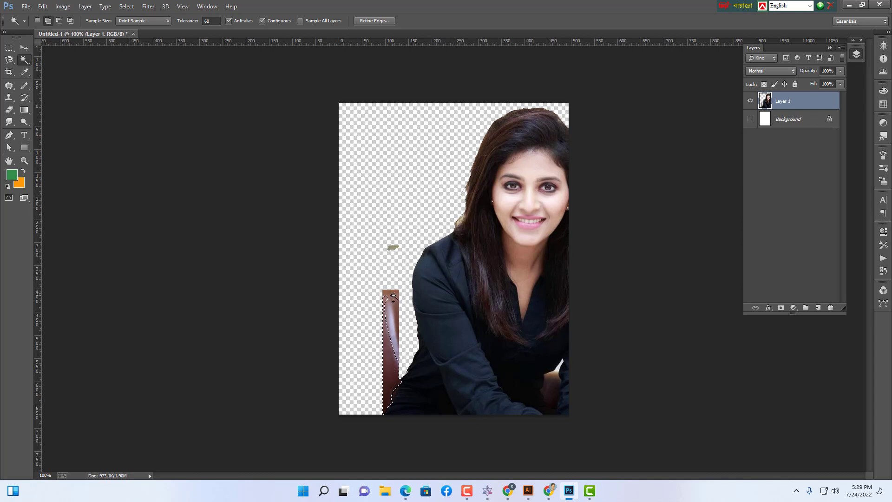
left_click(392, 330, "shift")
left_click(393, 331, "shift")
key("Delete")
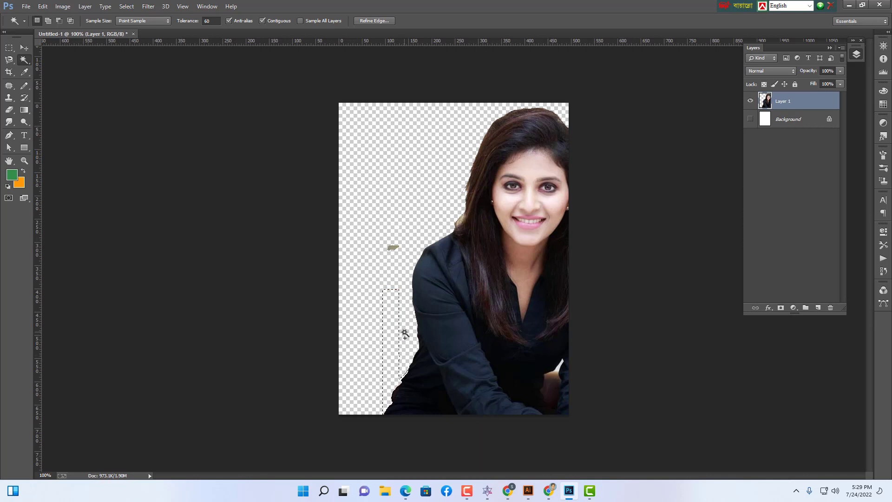
key("ctrl+d")
left_click(390, 247)
key("ctrl+d")
Step: Move the cut-out woman left onto the canvas and scale her to about 96%
left_click(24, 48)
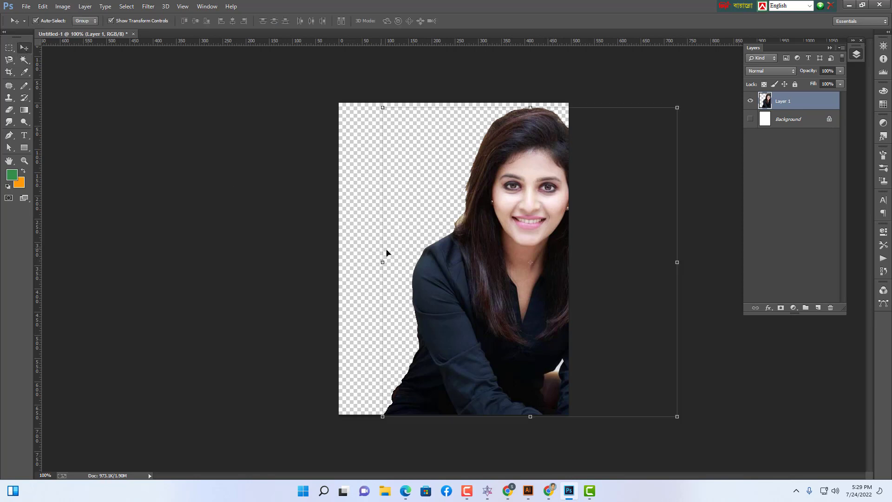
left_click_drag(466, 261, 411, 263)
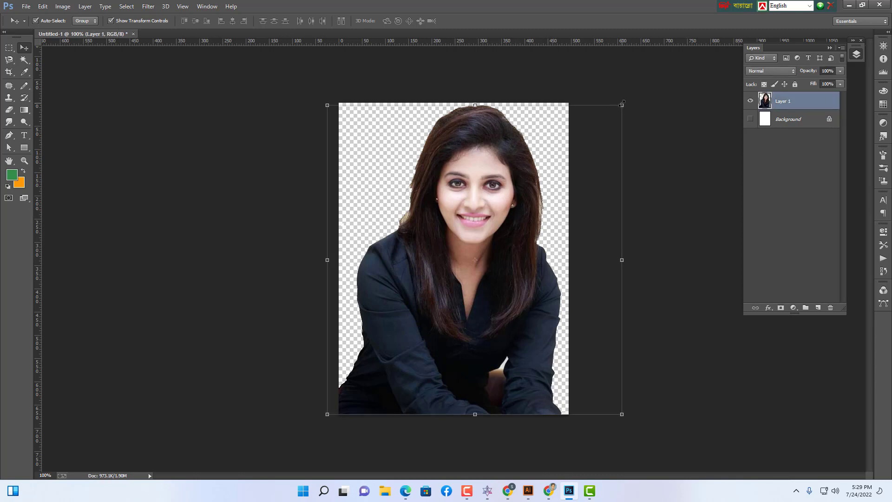
mouse_move(622, 104)
left_mouse_down()
mouse_move(593, 133)
mouse_move(610, 117)
left_mouse_up()
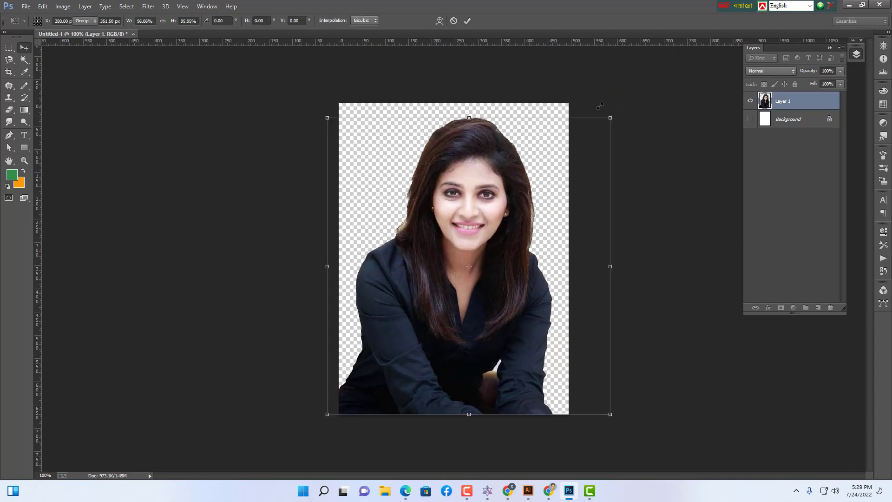
key("Return")
left_click(674, 190)
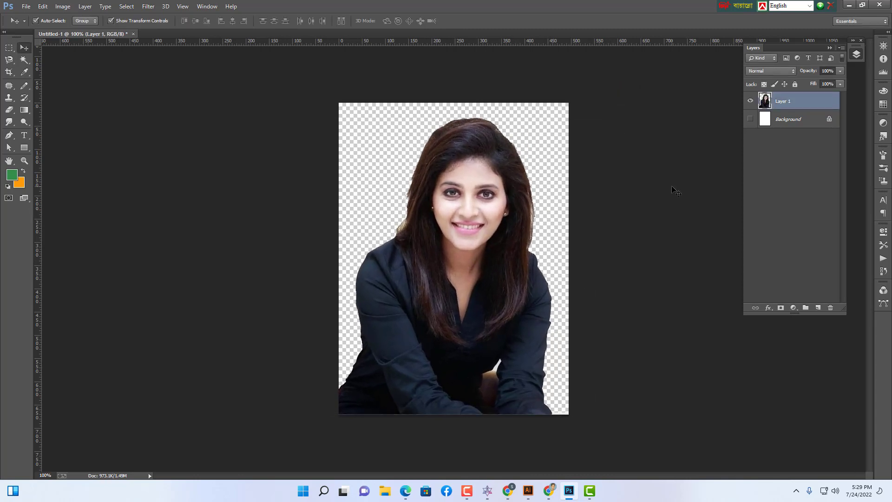
Step: Bring up the woman's original unedited photo in Chrome
left_click(589, 490)
left_click(450, 90)
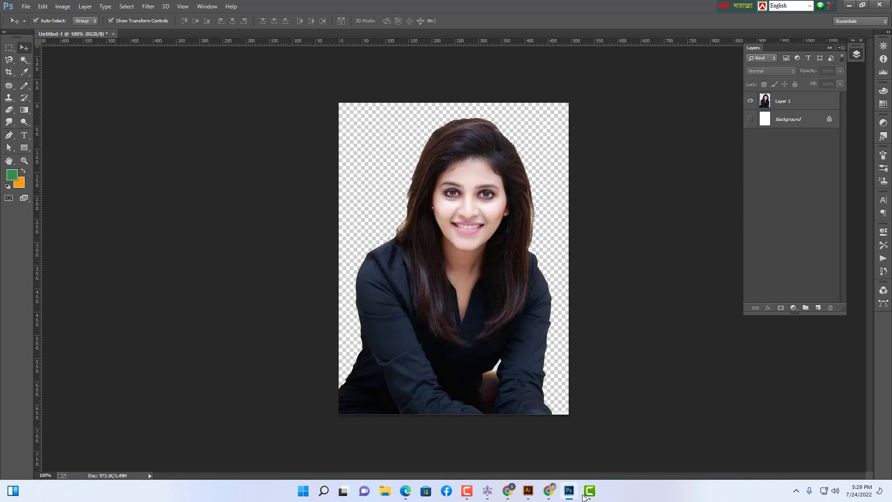
left_click(549, 491)
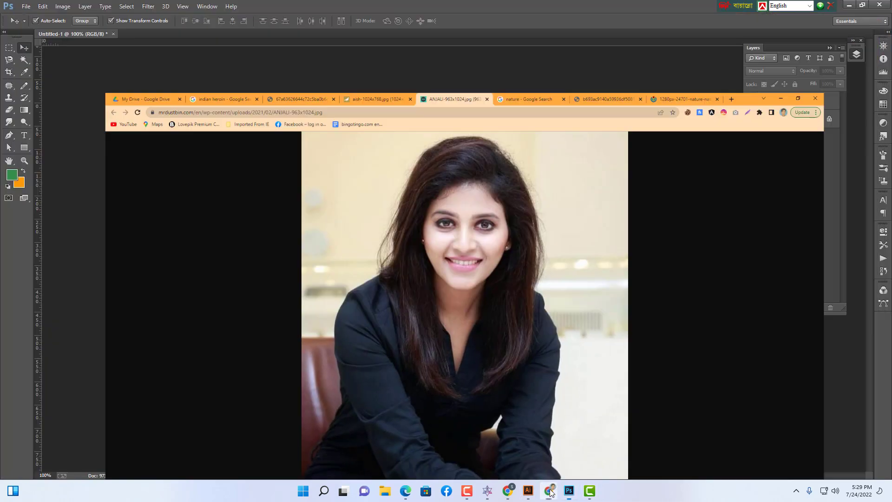